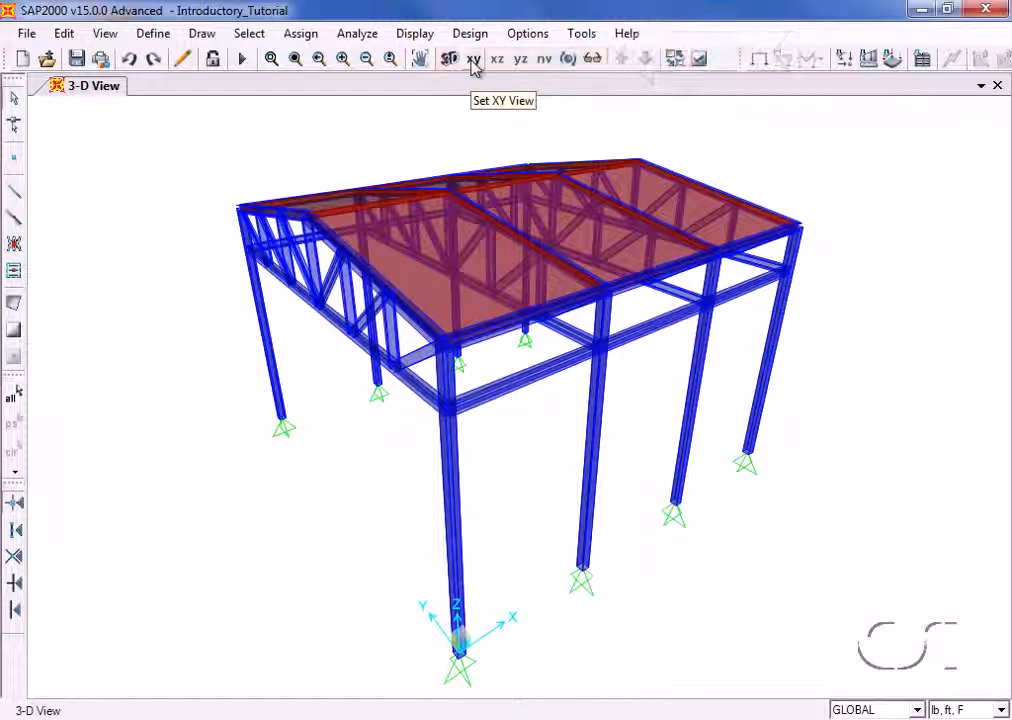
left_click(203, 36)
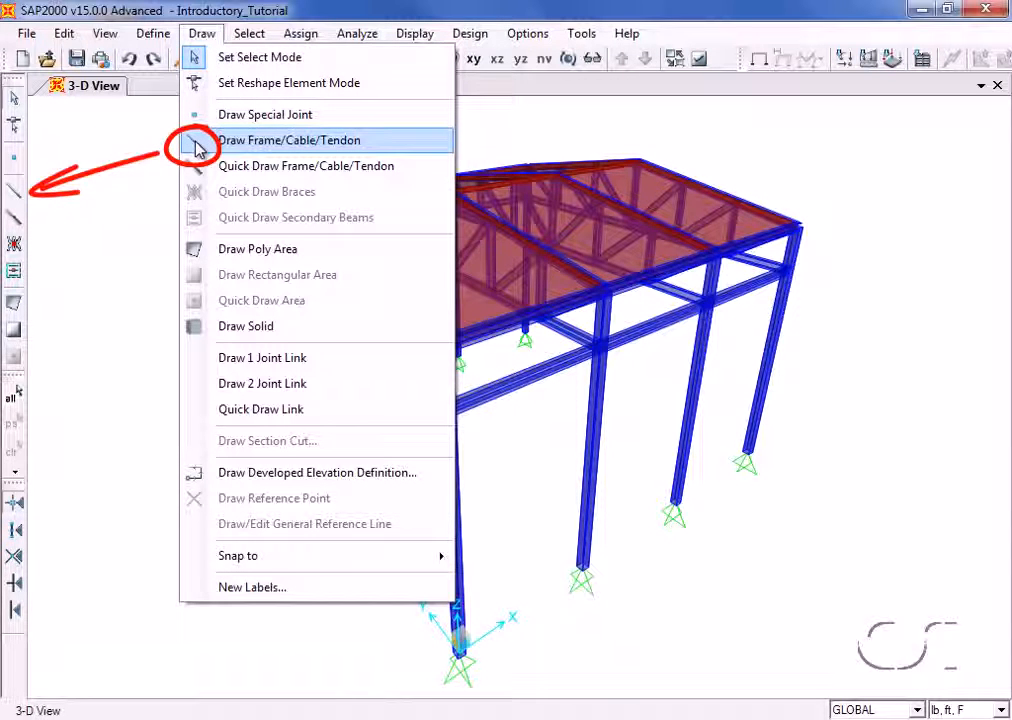
mouse_move(160, 40)
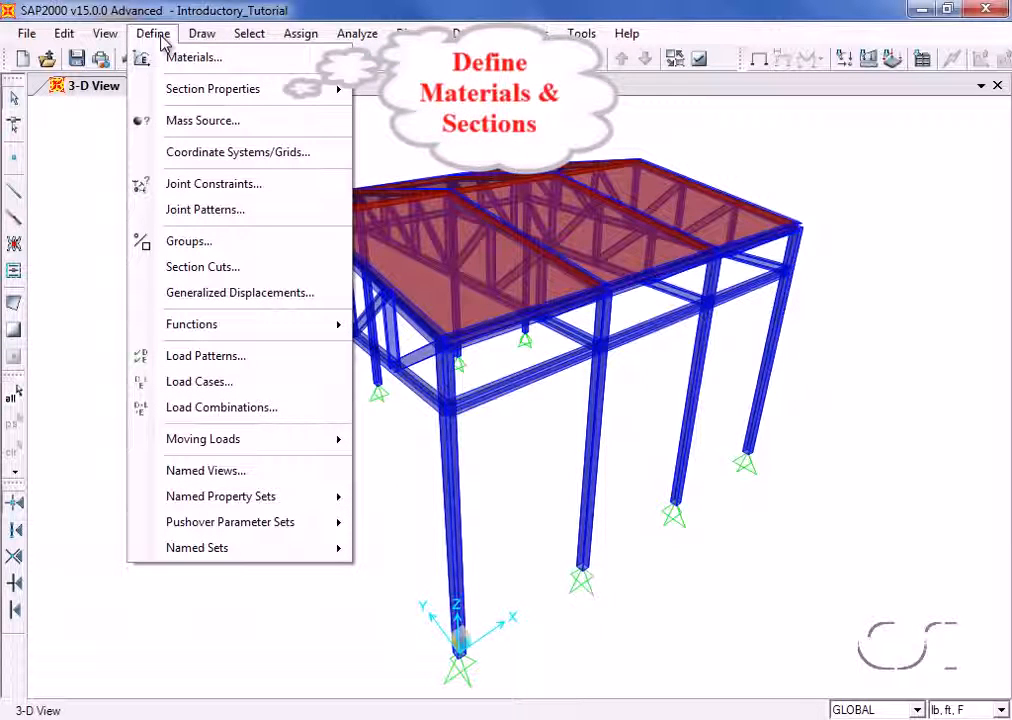
mouse_move(196, 42)
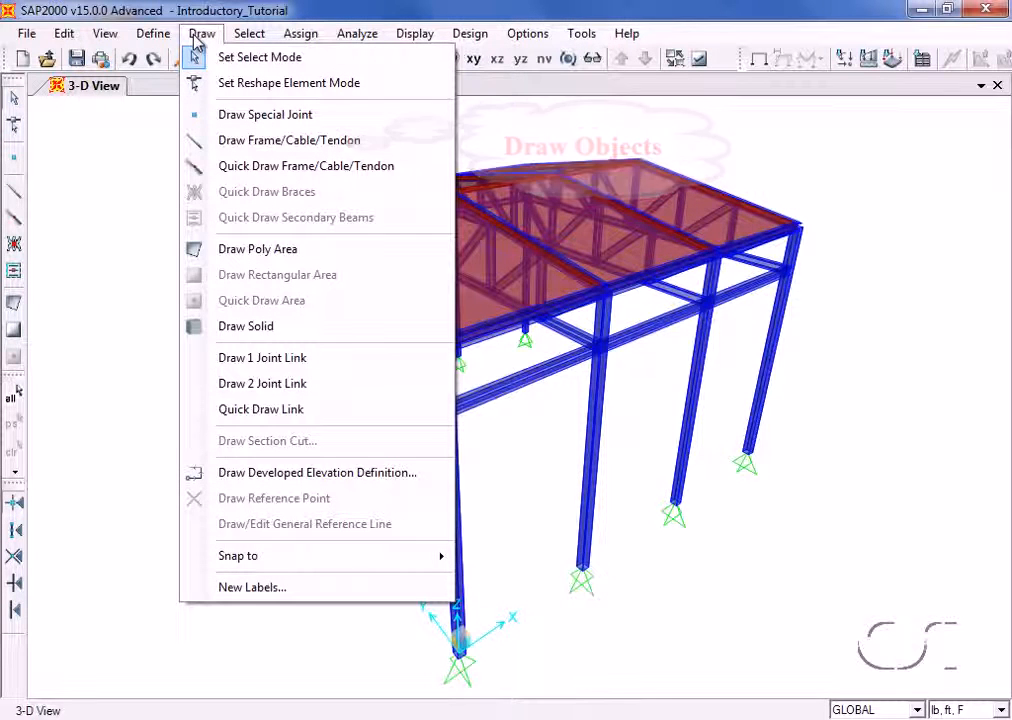
mouse_move(241, 42)
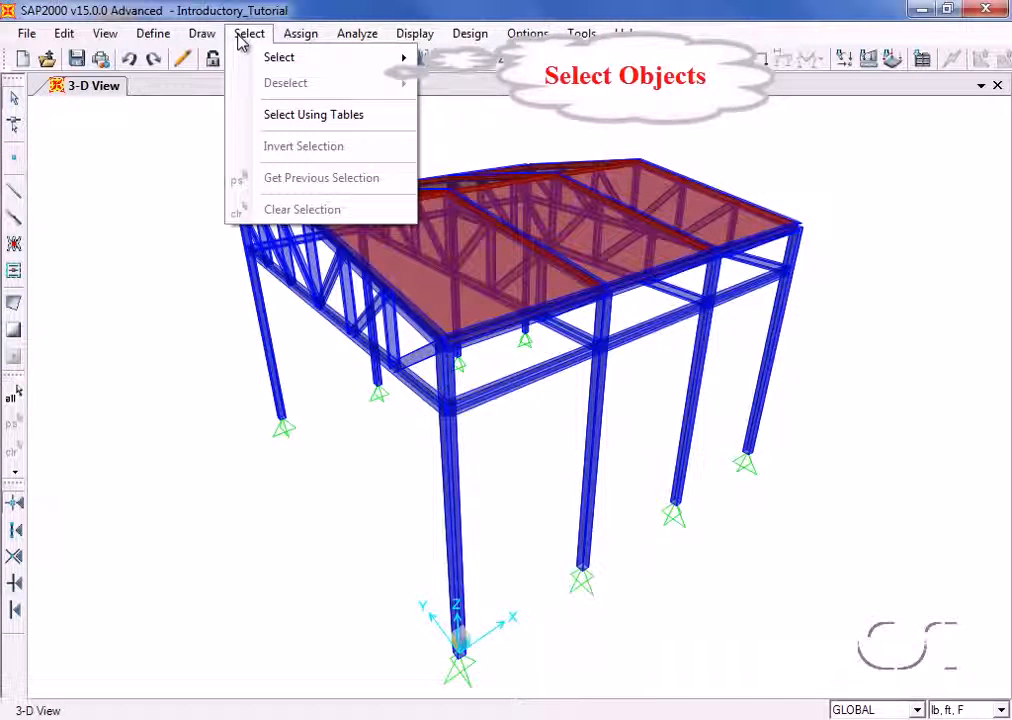
mouse_move(290, 40)
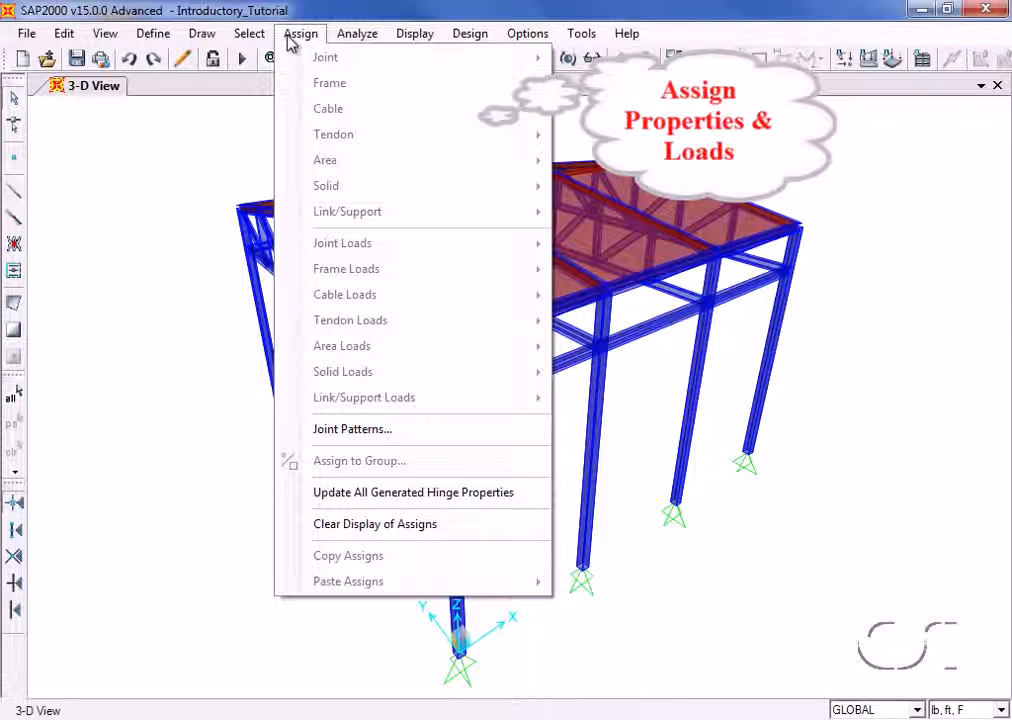
mouse_move(359, 41)
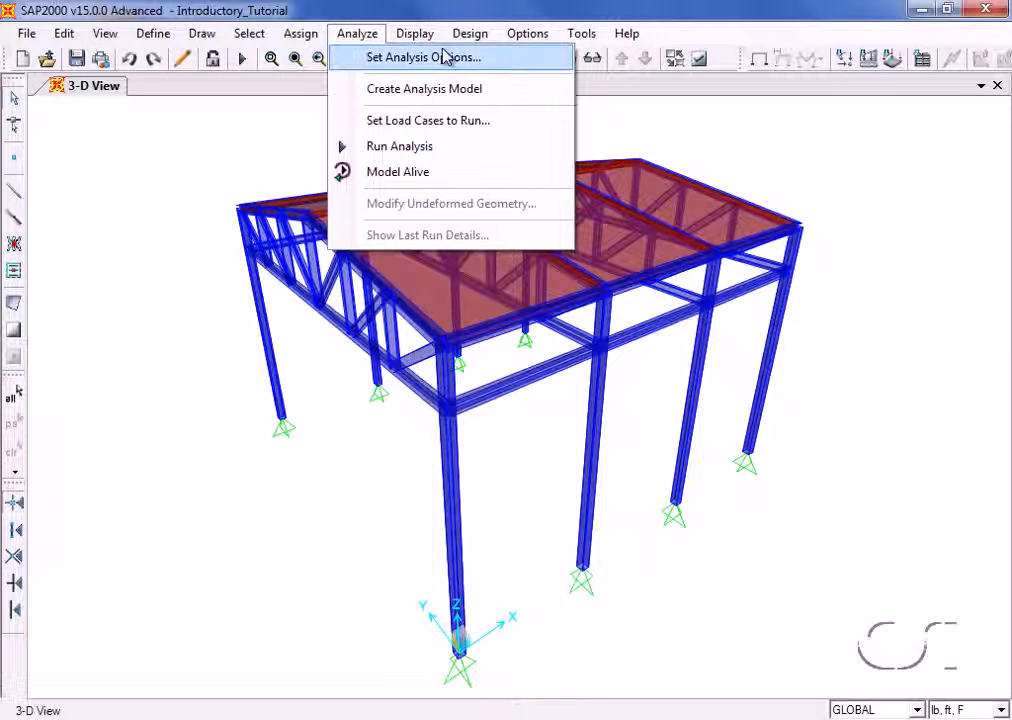
mouse_move(470, 42)
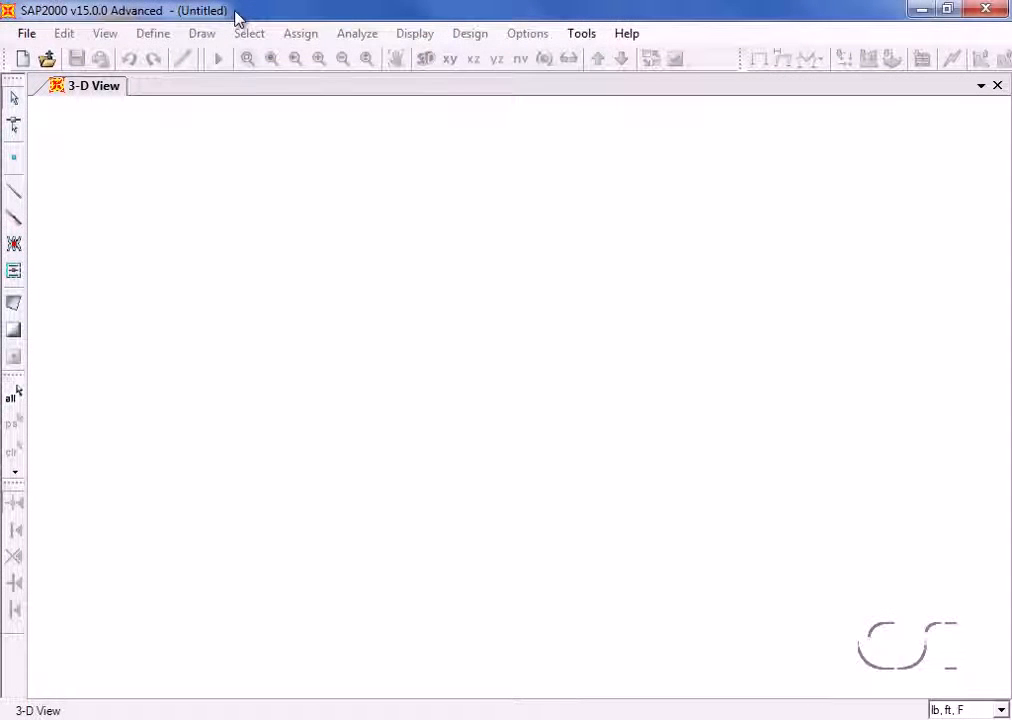
- Start a new model from the Grid Only template with lb, ft, F as the base units
left_click(28, 34)
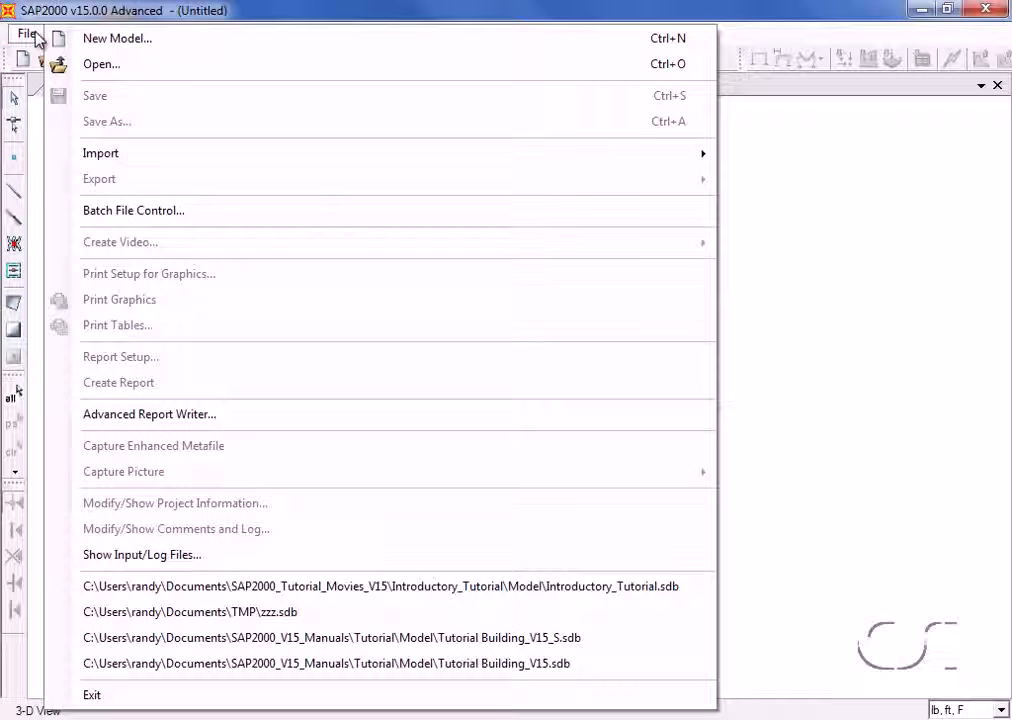
left_click(120, 40)
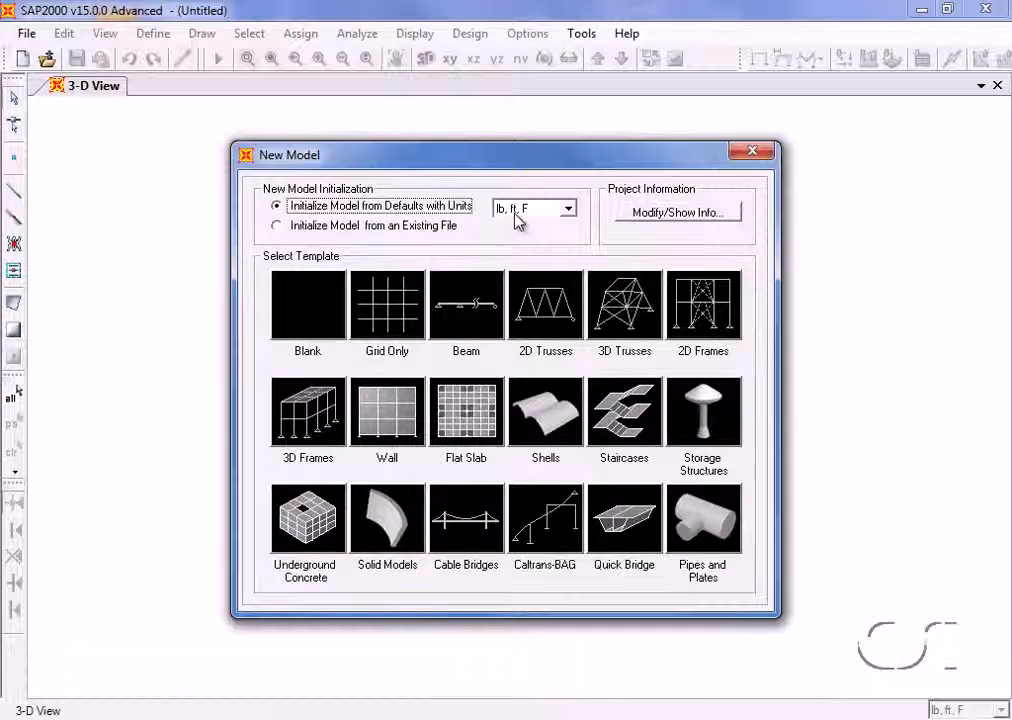
left_click(569, 210)
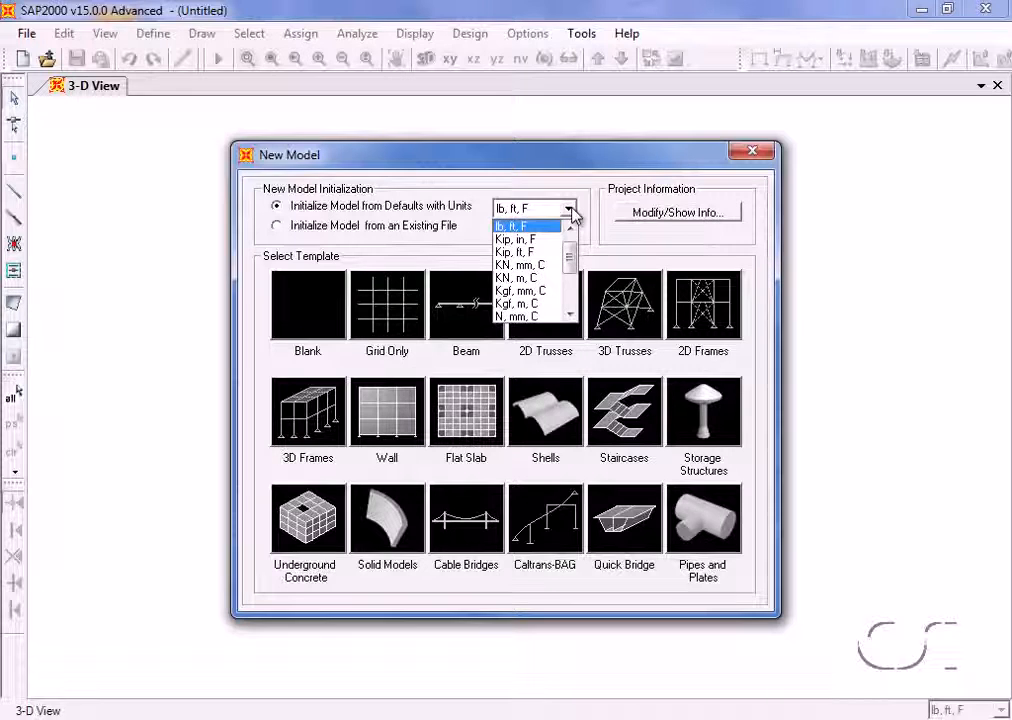
left_click(573, 212)
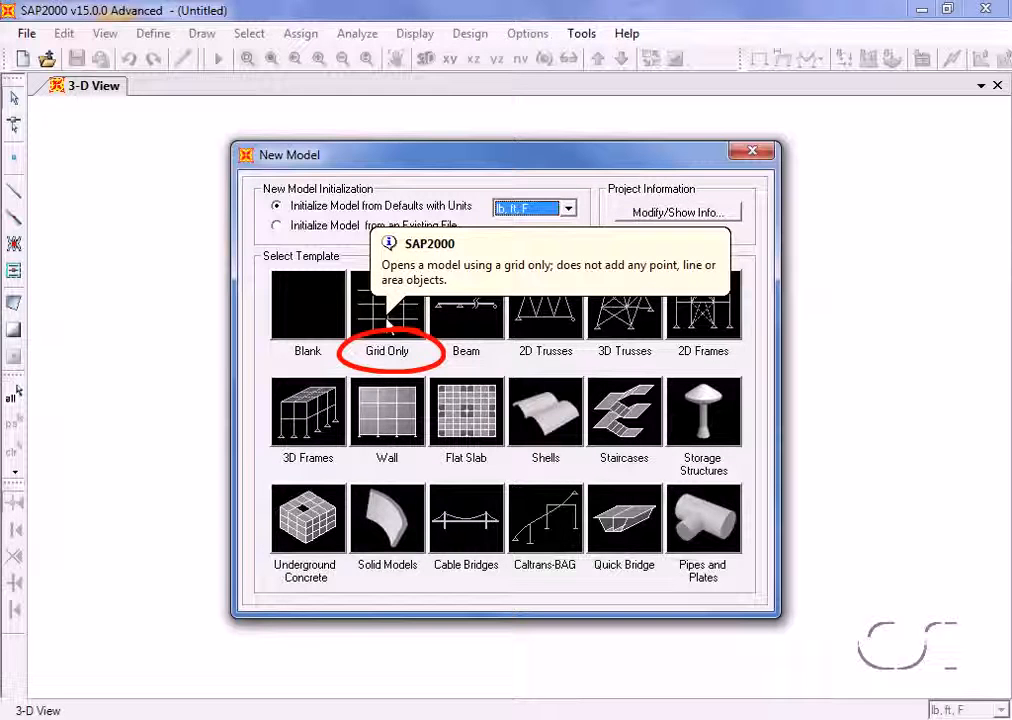
left_click(389, 323)
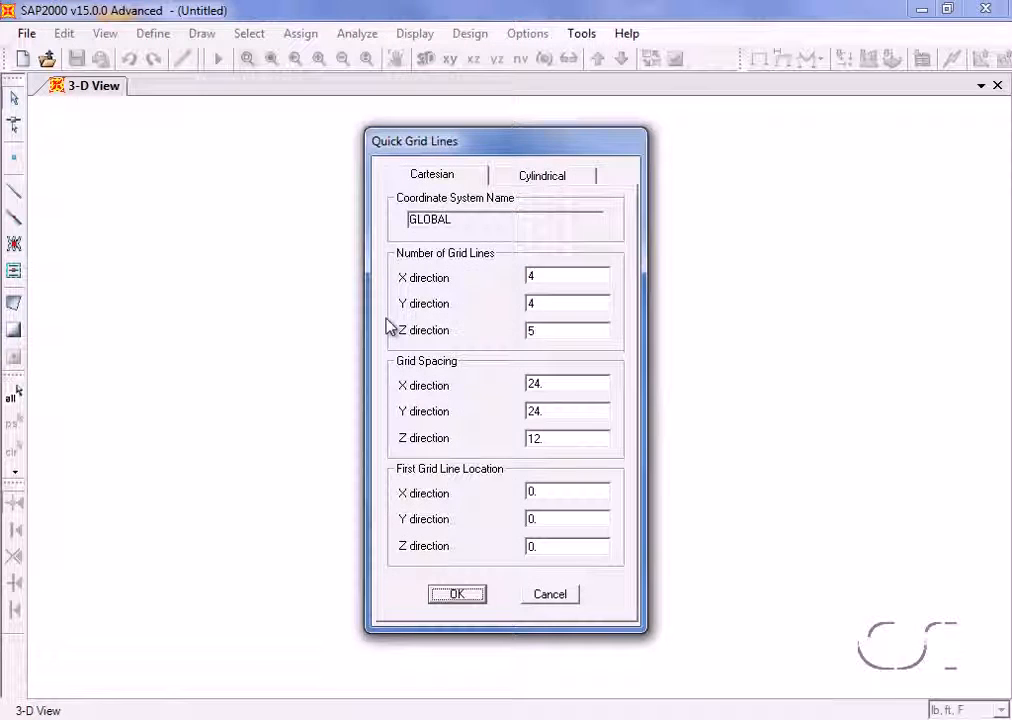
- Set the number of Cartesian grid lines to 2 in X, 7 in Y and 3 in Z
double_click(549, 278)
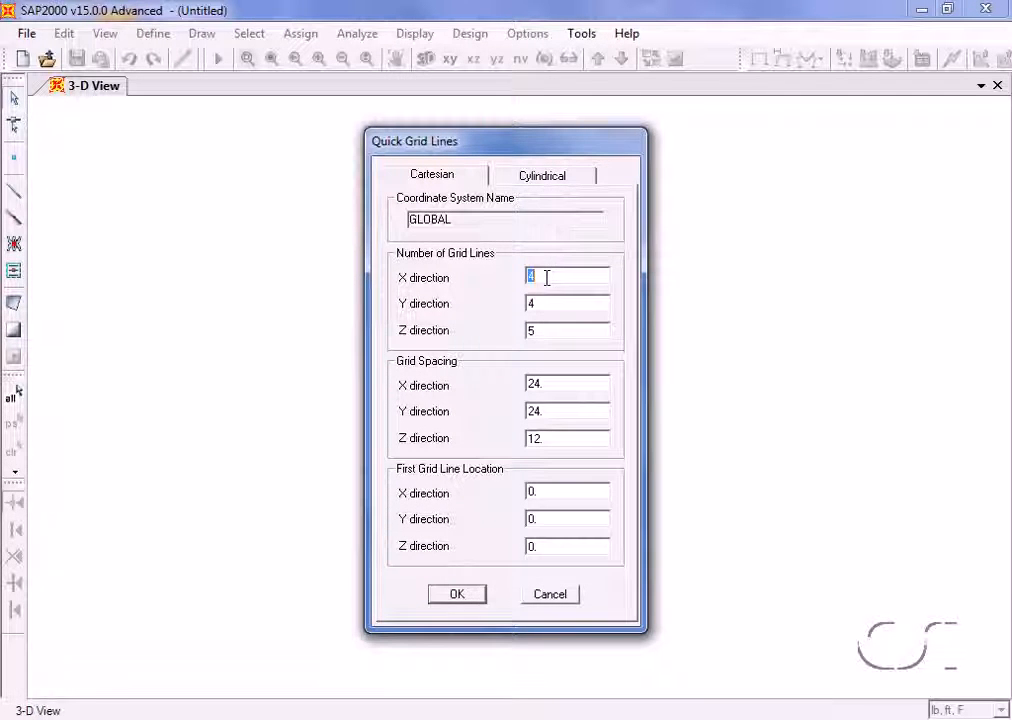
type("2")
double_click(543, 304)
type("7")
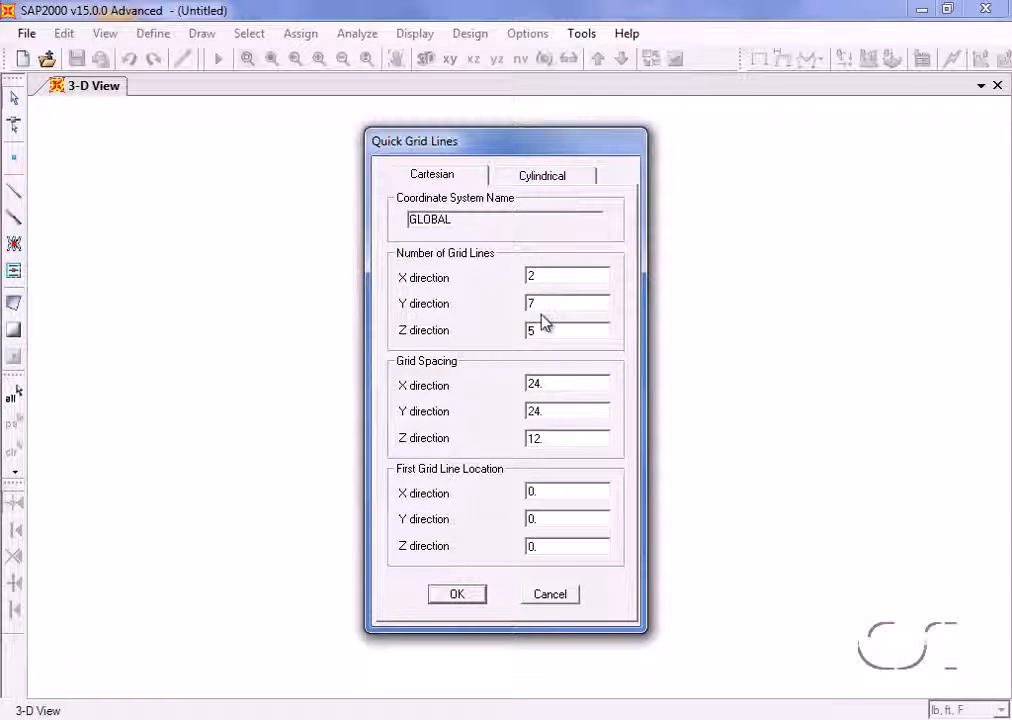
type("3")
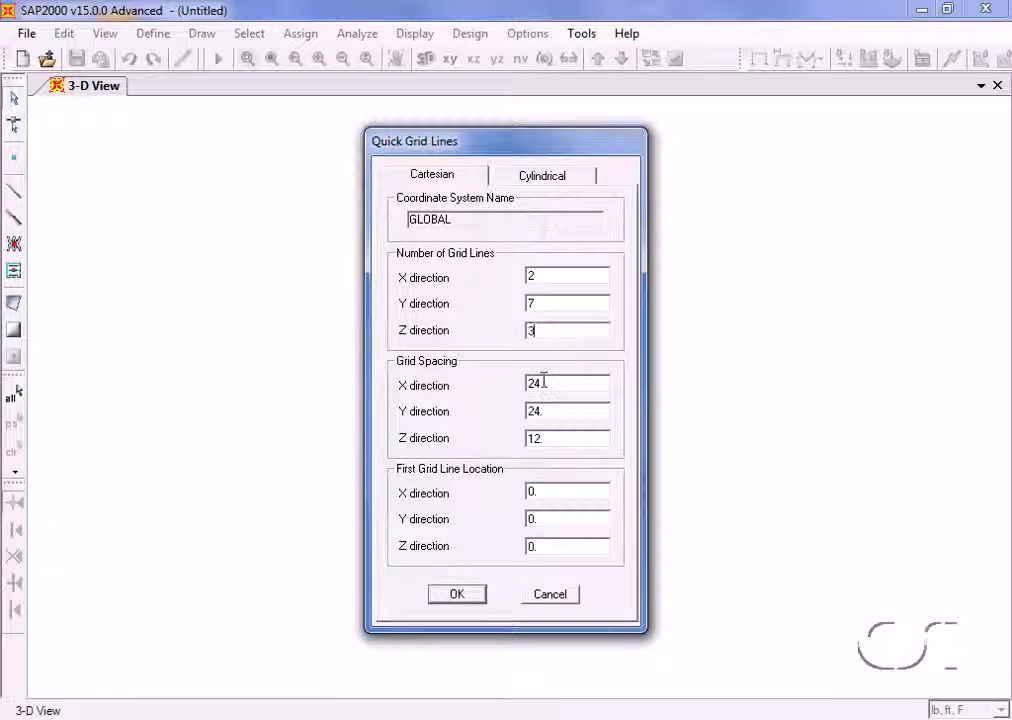
- Set the grid spacing to 36 ft in X, 72 in in Y and 20 ft in Z, and create the grid
double_click(543, 382)
type("36")
left_click(543, 410)
type("72")
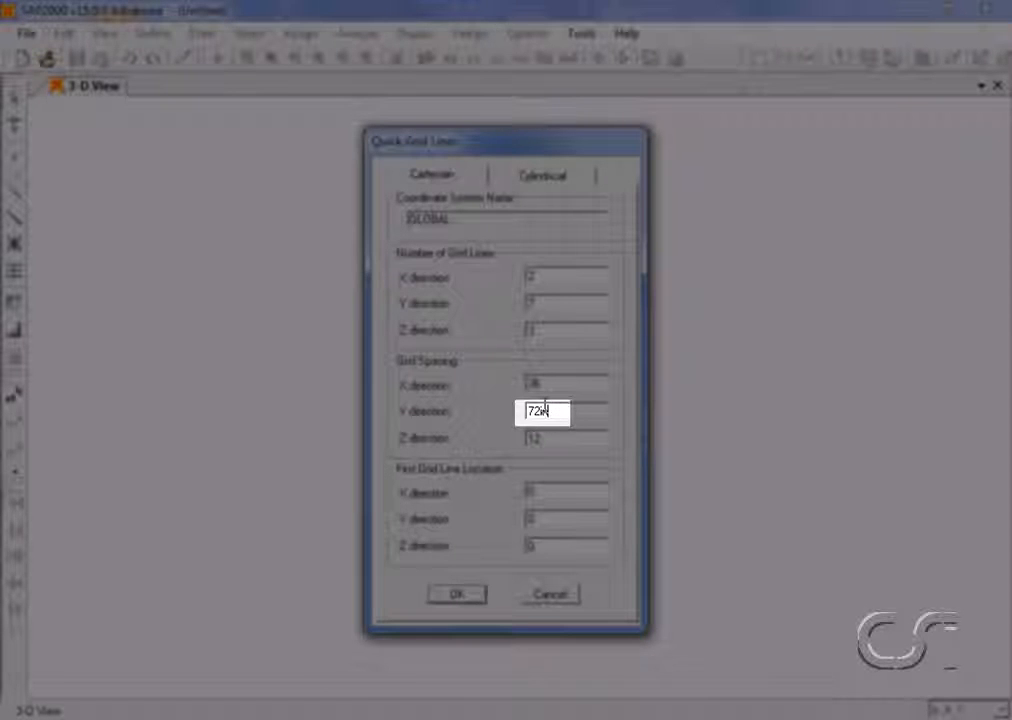
type("in")
left_click(536, 437)
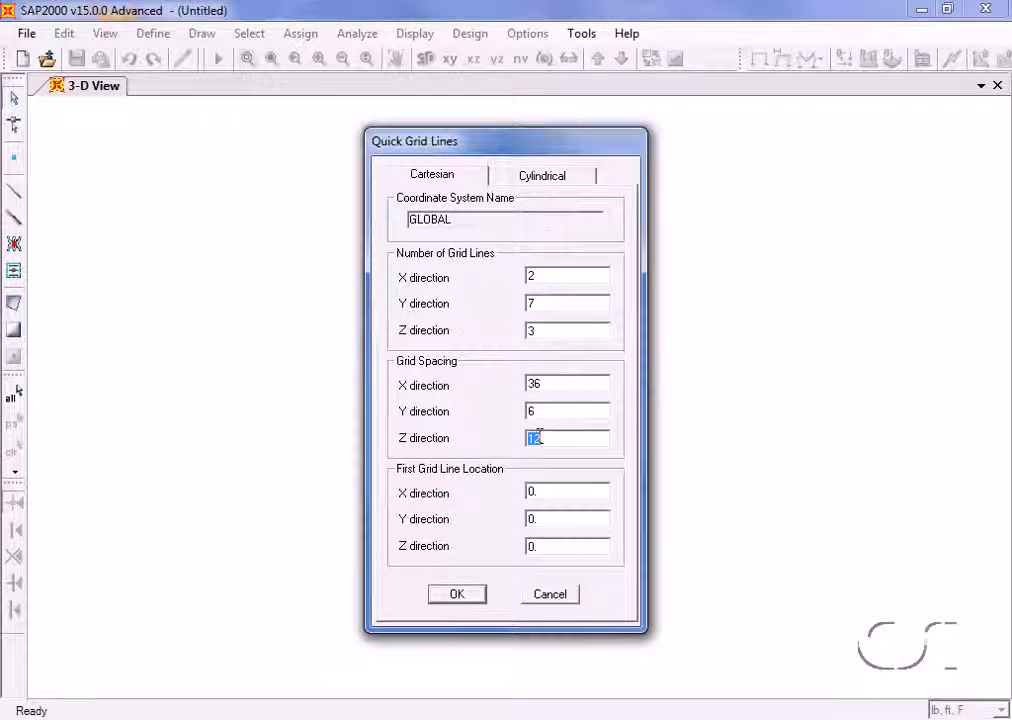
type("20")
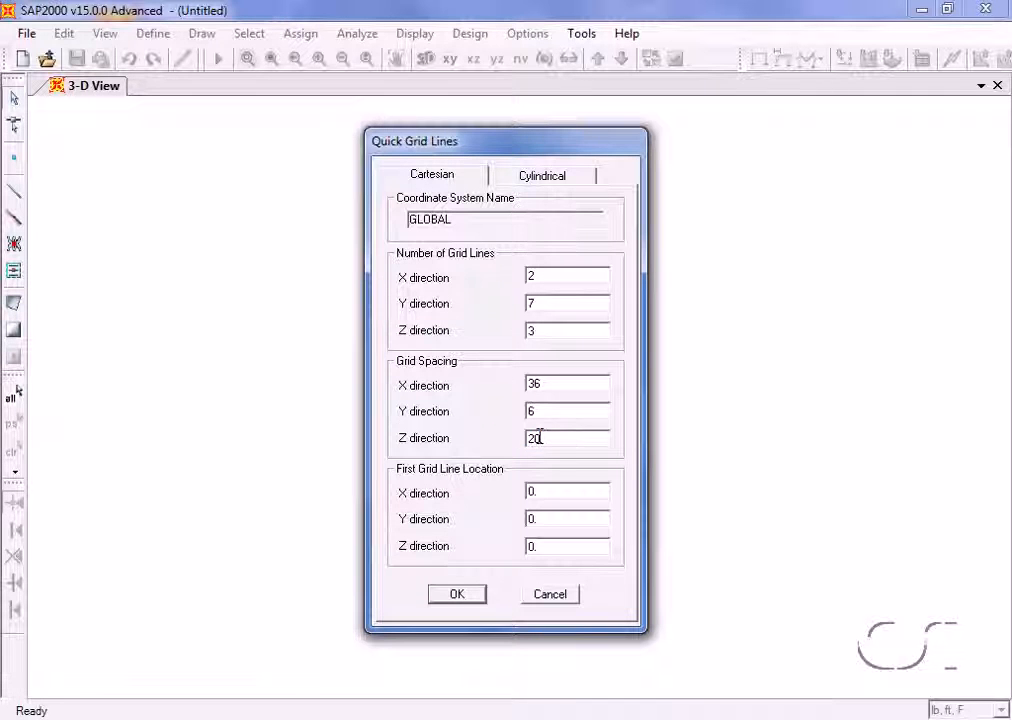
left_click(457, 595)
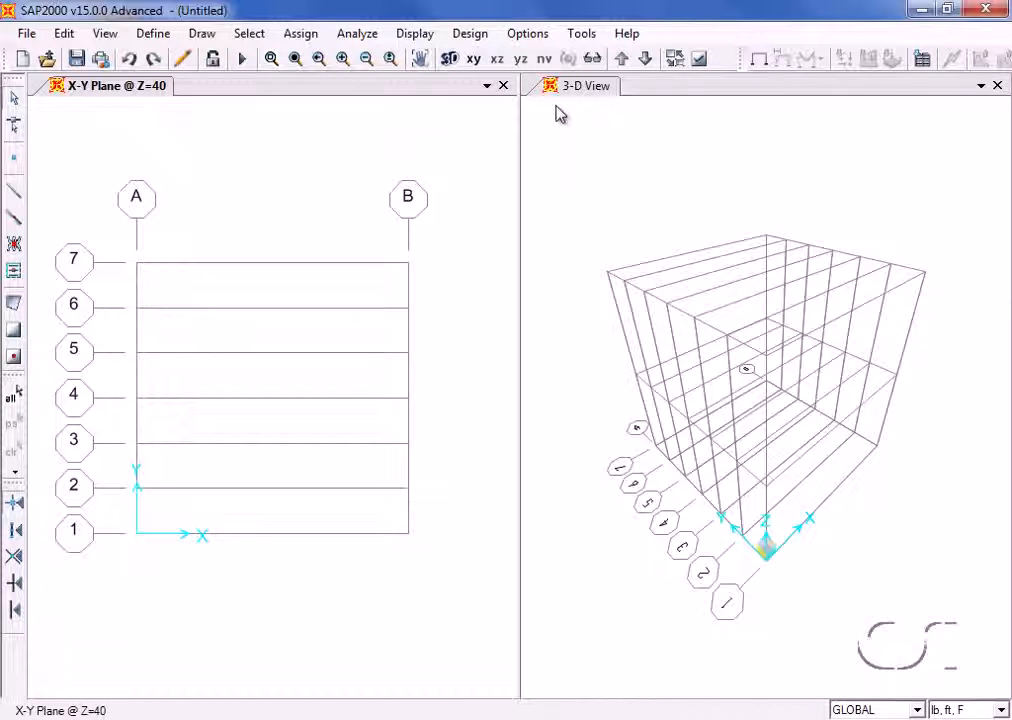
left_click(487, 86)
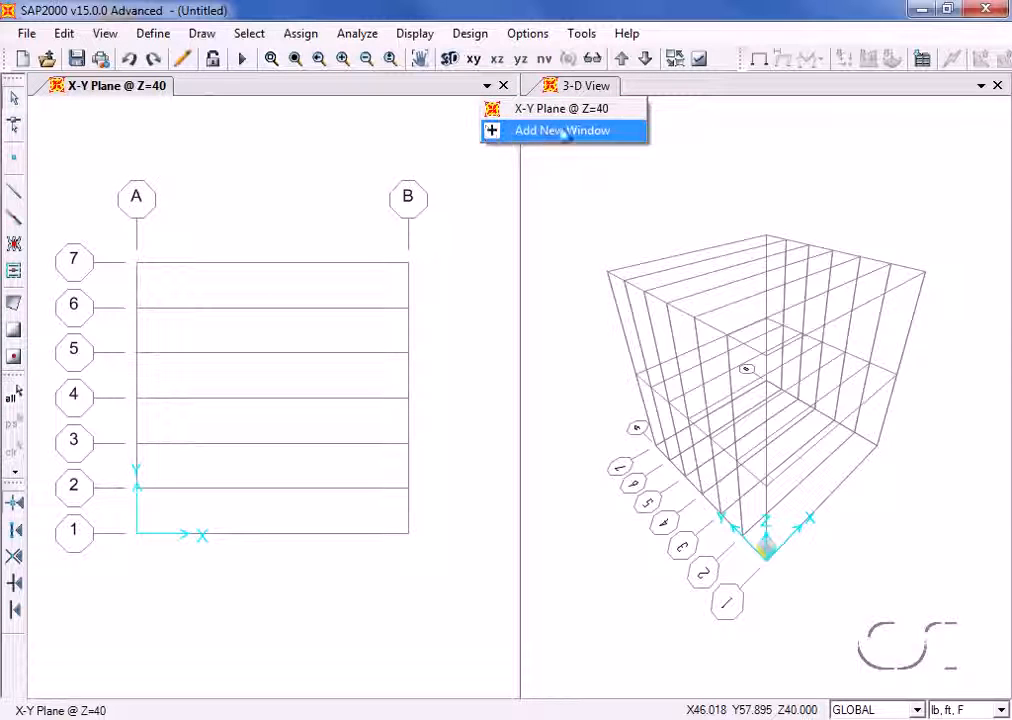
left_click(446, 133)
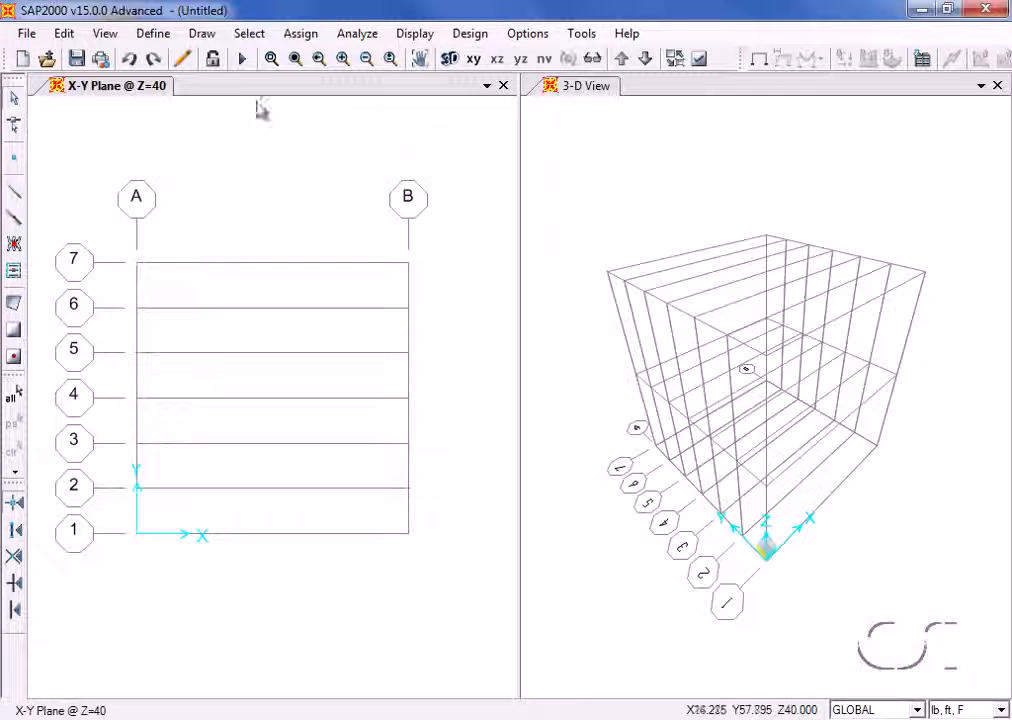
- Modify the GLOBAL grid system so that grid line Z3 has an ordinate of 24 ft
left_click(155, 36)
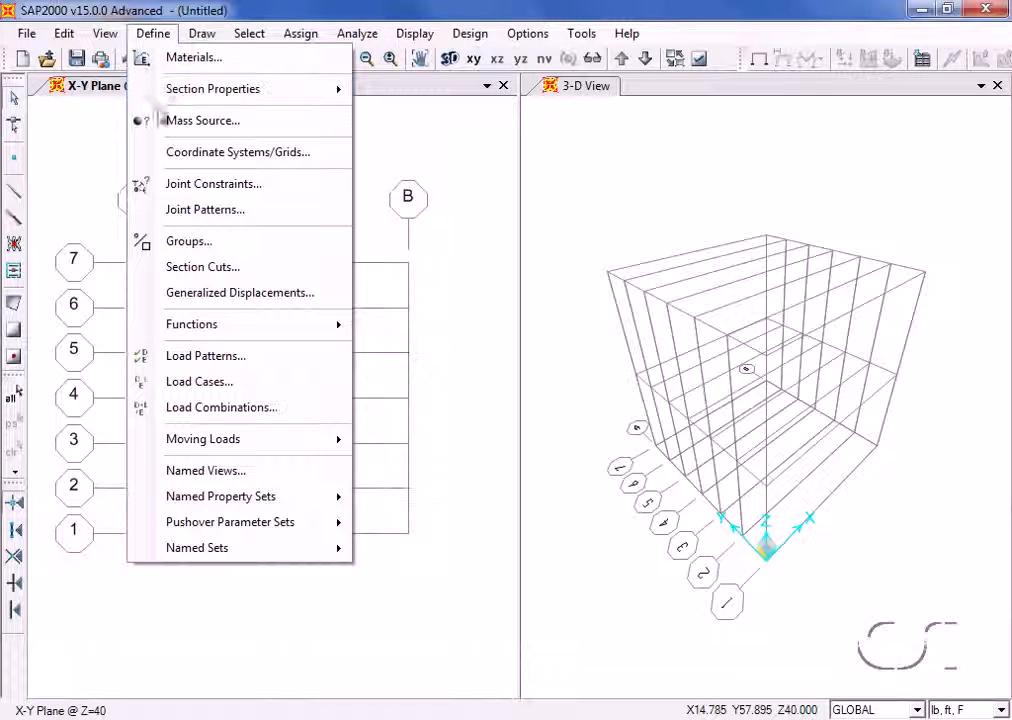
left_click(286, 164)
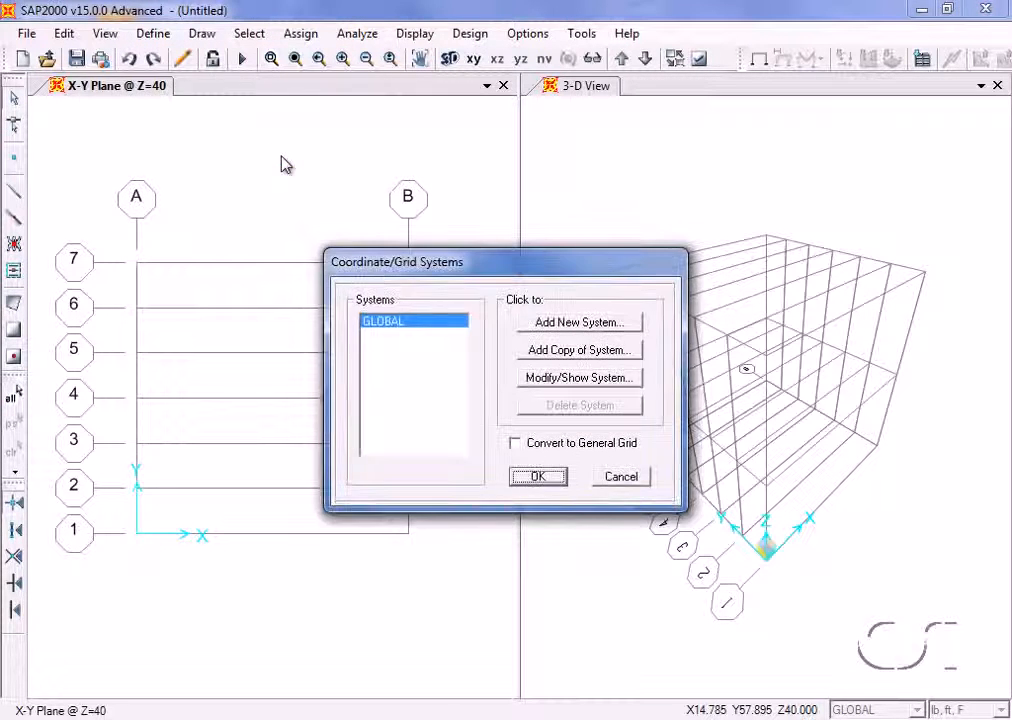
left_click(590, 379)
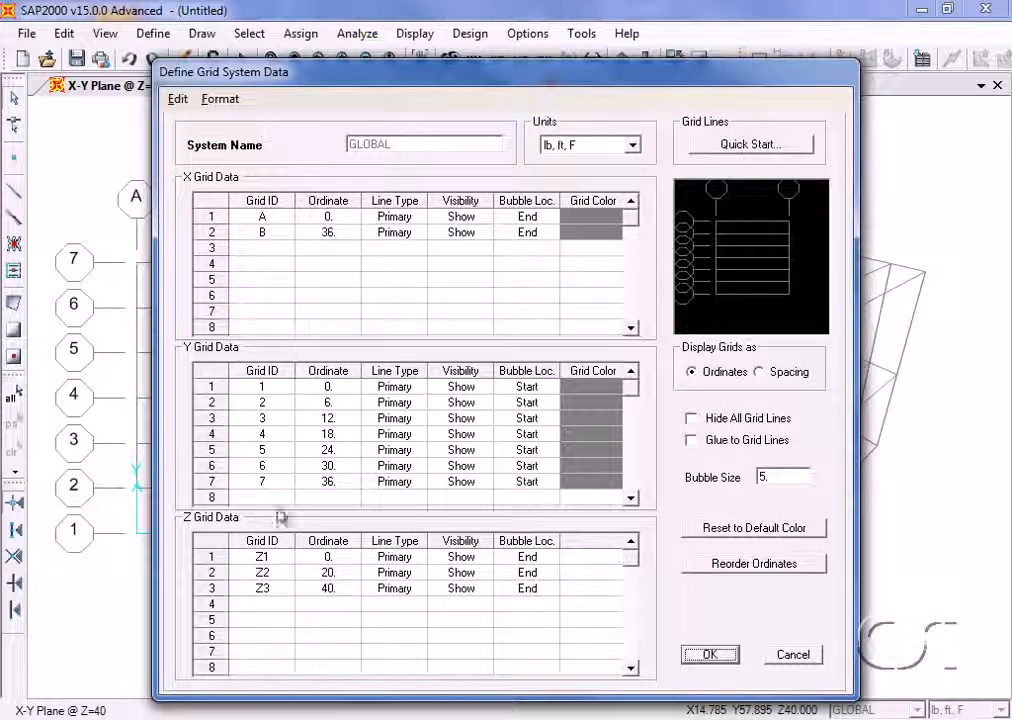
left_click(333, 590)
left_click(333, 590)
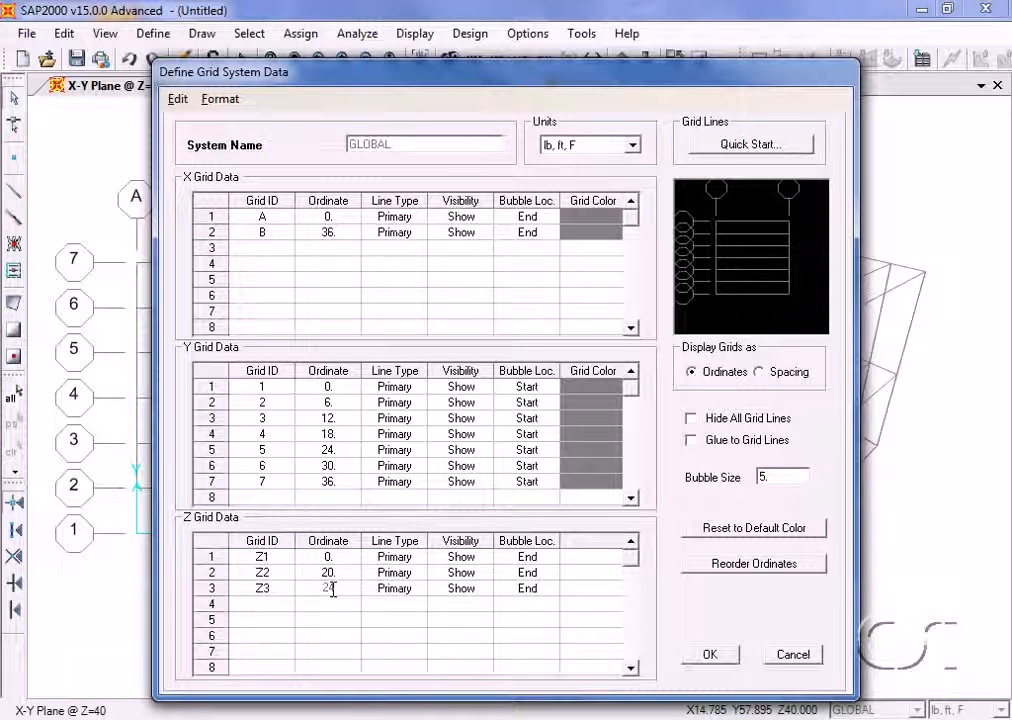
left_click(705, 657)
left_click(708, 656)
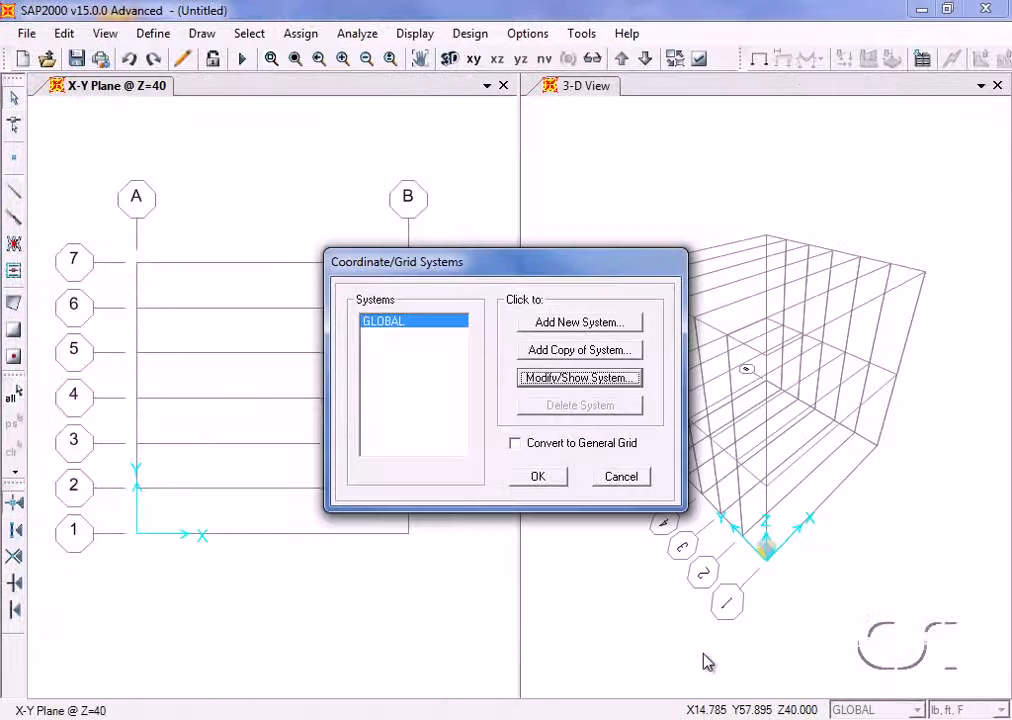
left_click(540, 480)
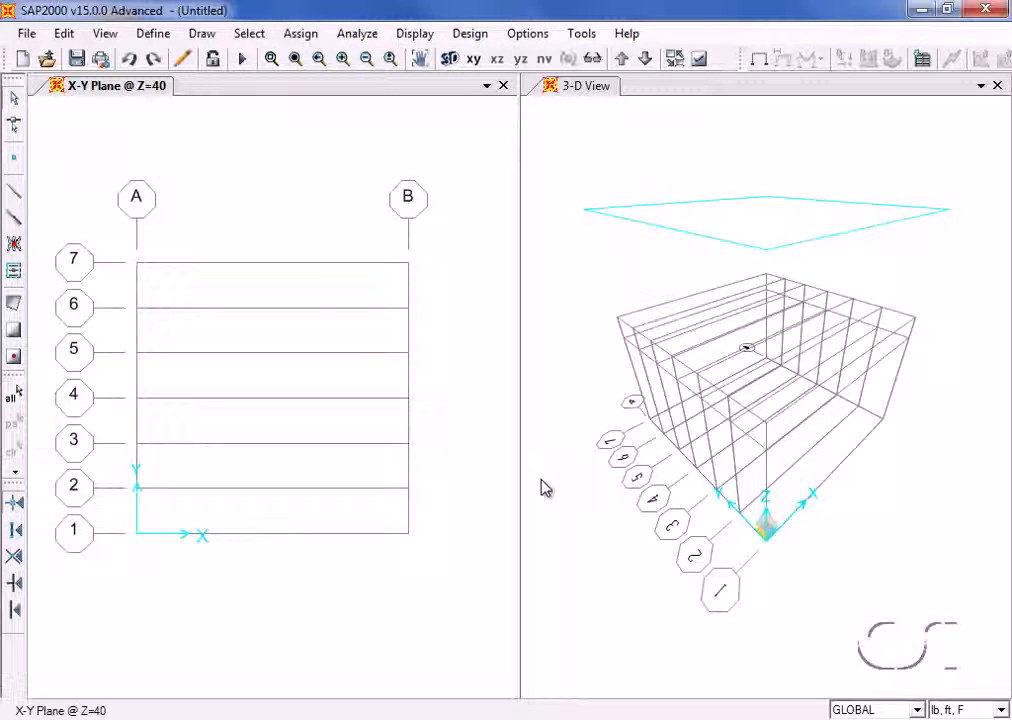
- Add a quick steel material with the specification ASTM A500 Grade B, Fy 46 (HSS Rect.)
left_click(154, 35)
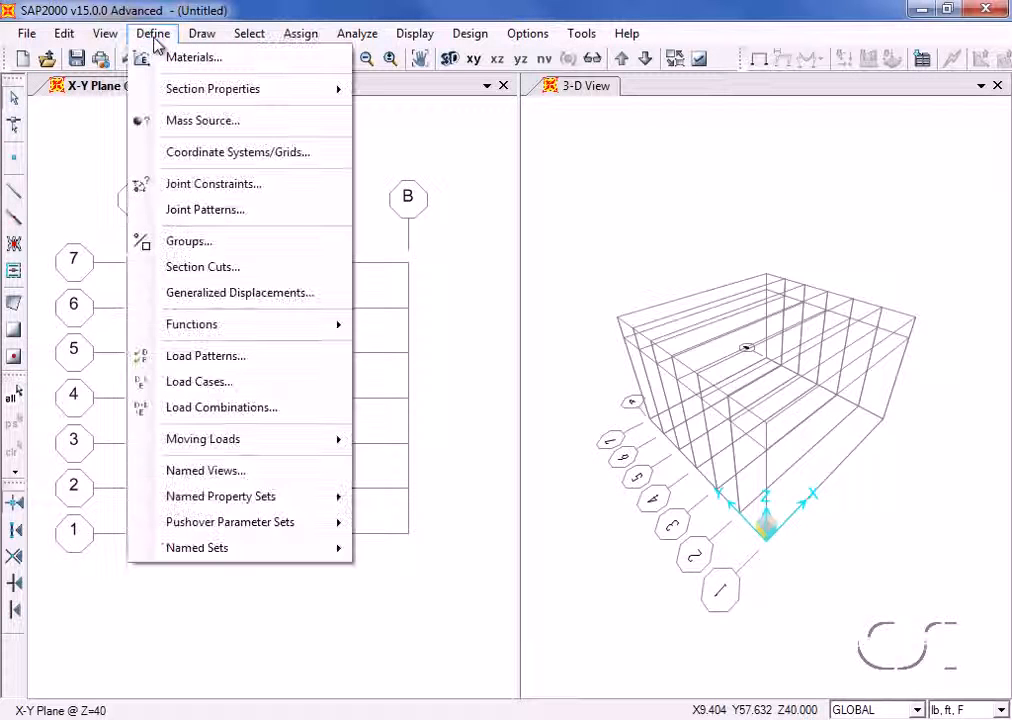
left_click(224, 66)
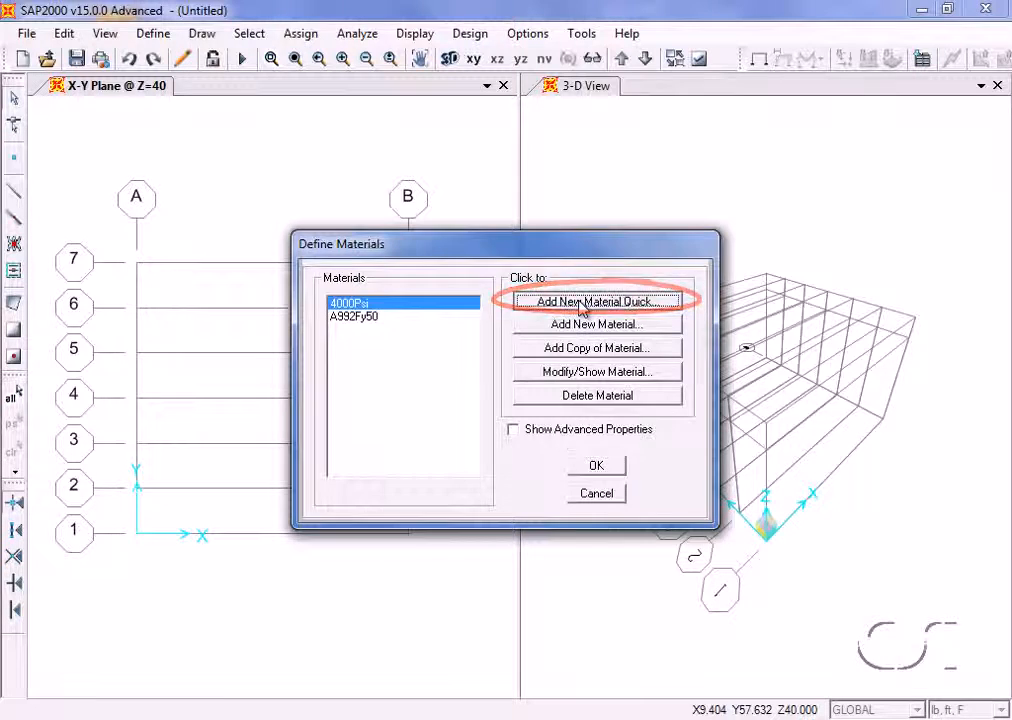
left_click(582, 306)
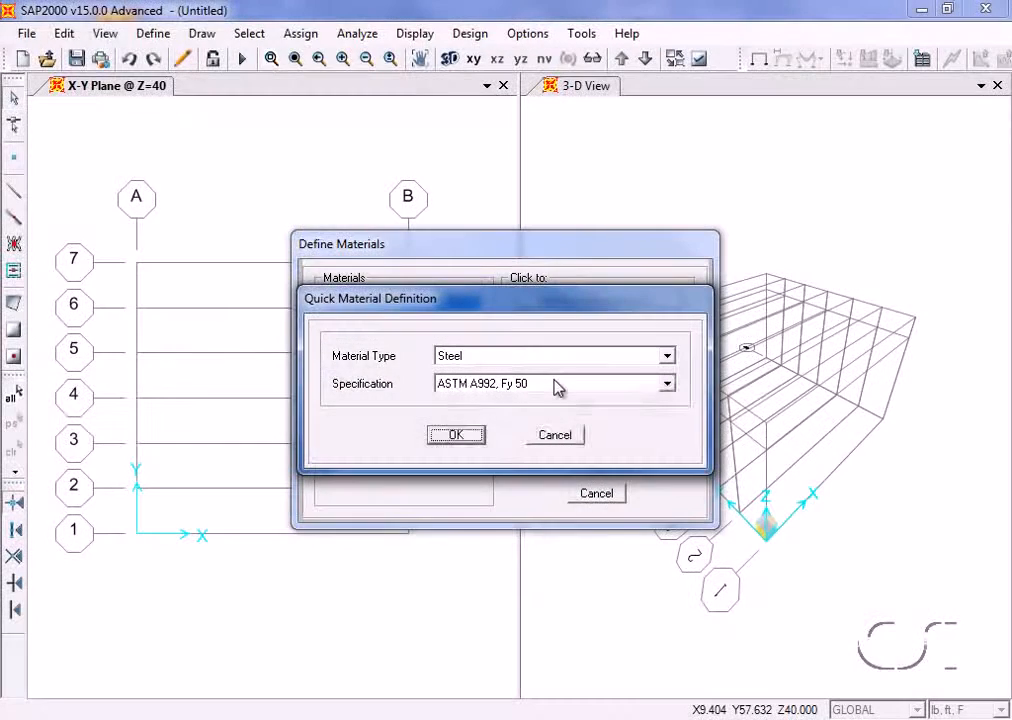
left_click(557, 385)
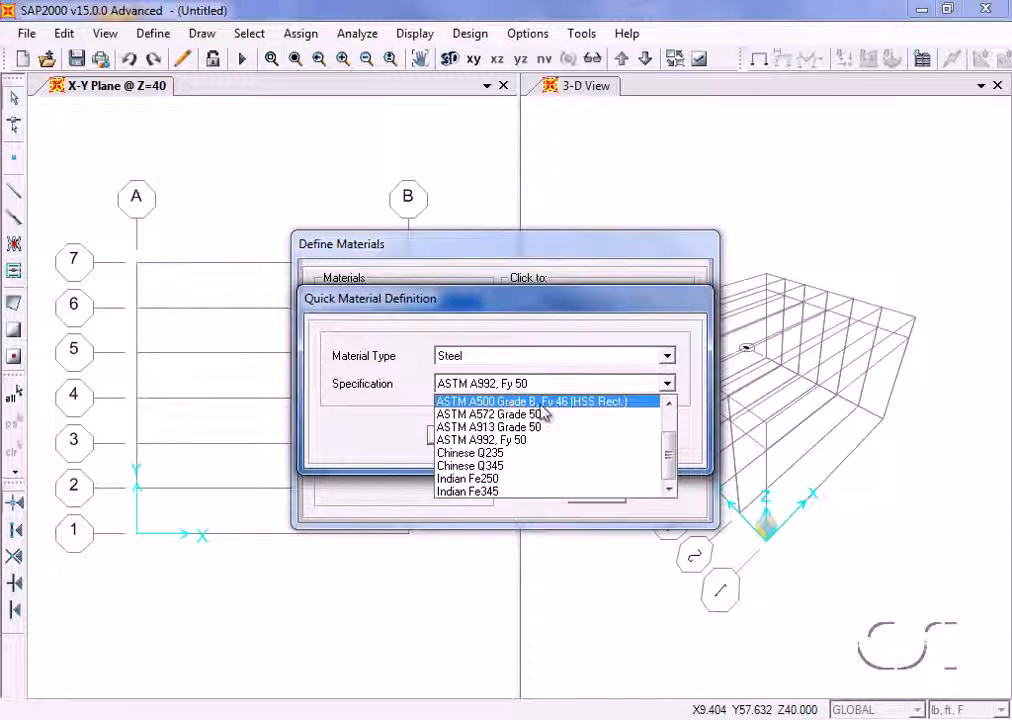
left_click(541, 405)
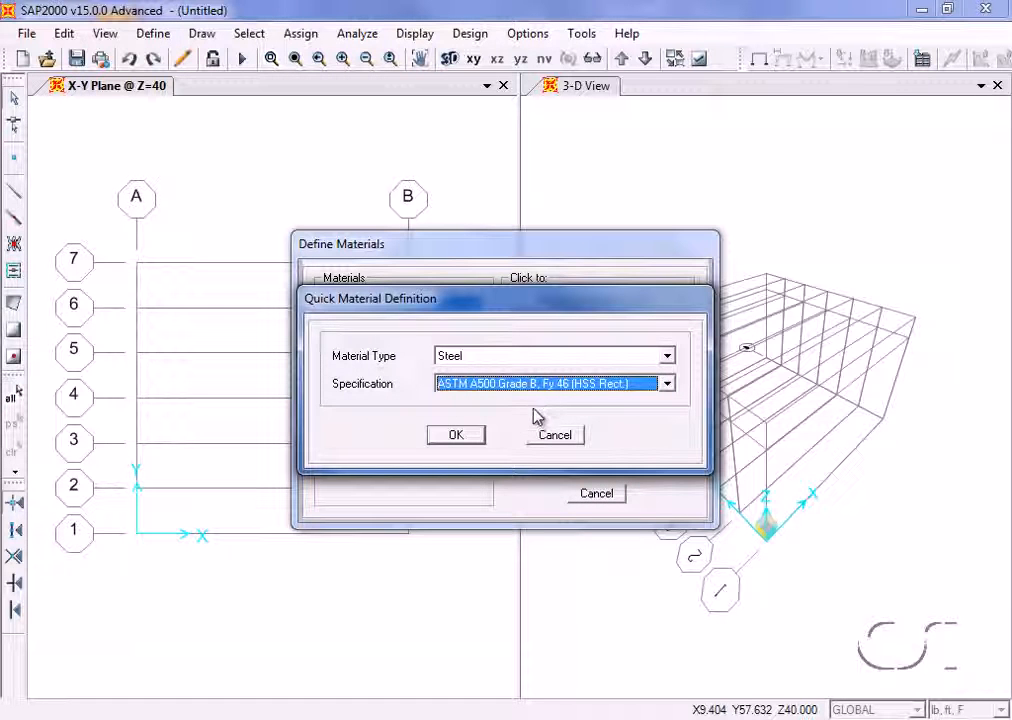
left_click(455, 435)
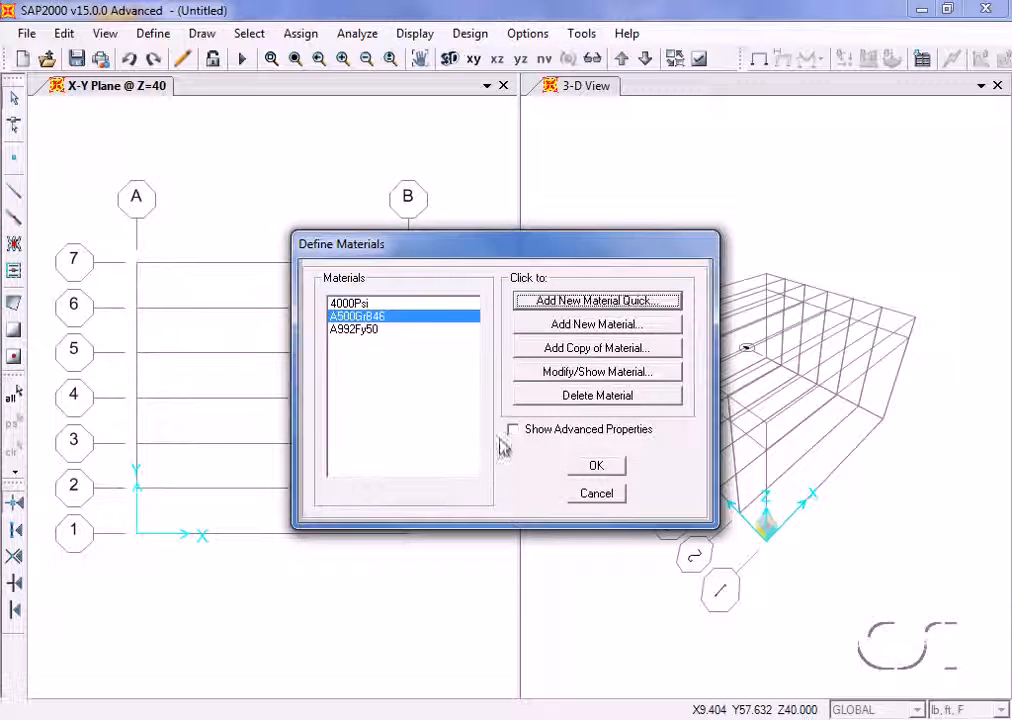
left_click(597, 468)
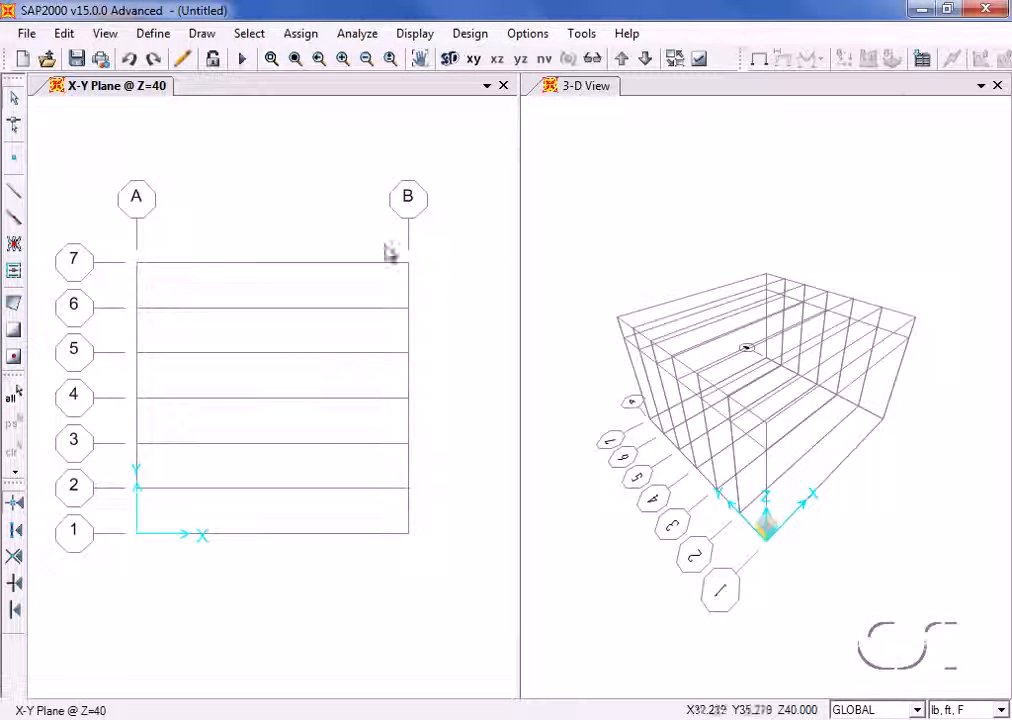
- Start importing a steel tube frame section from the SECTIONS8.PRO property file
left_click(160, 36)
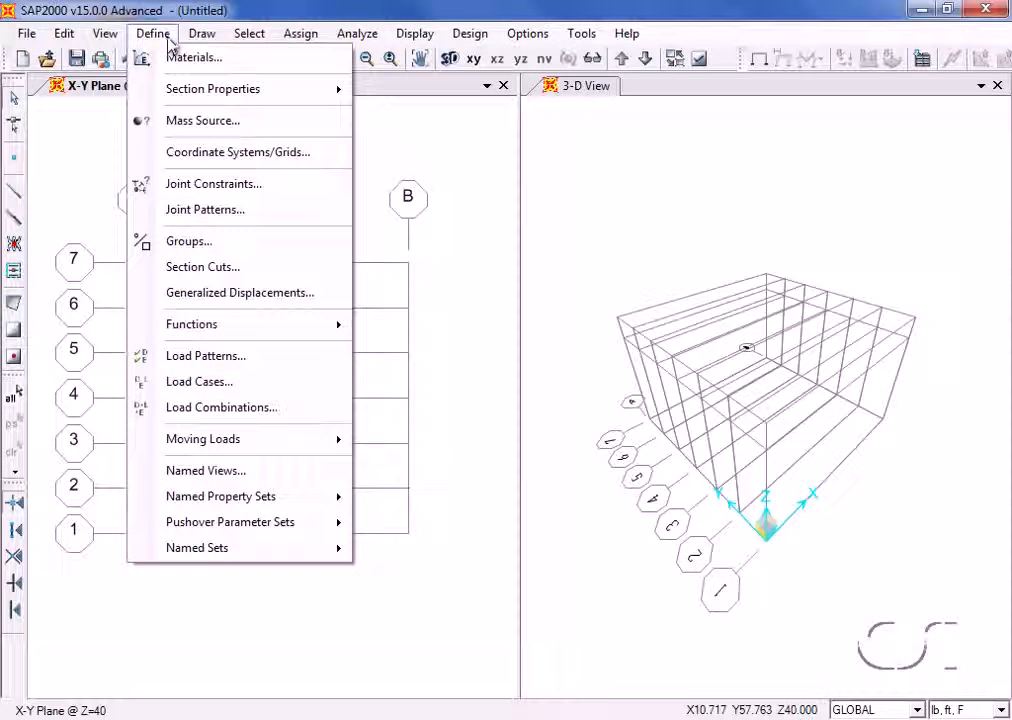
mouse_move(341, 90)
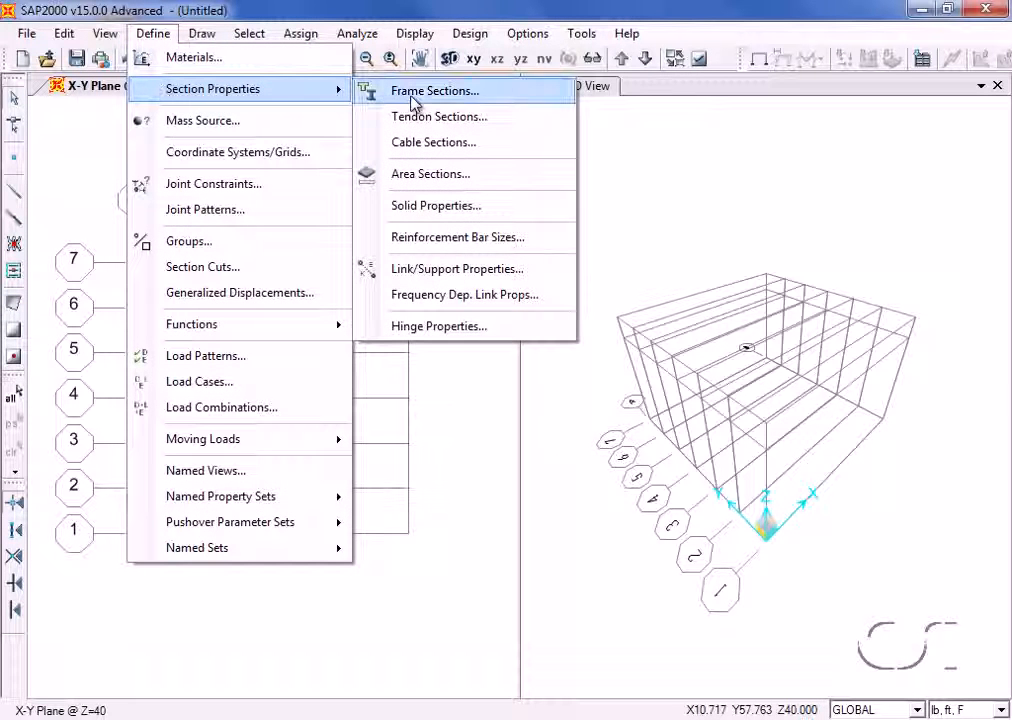
left_click(476, 97)
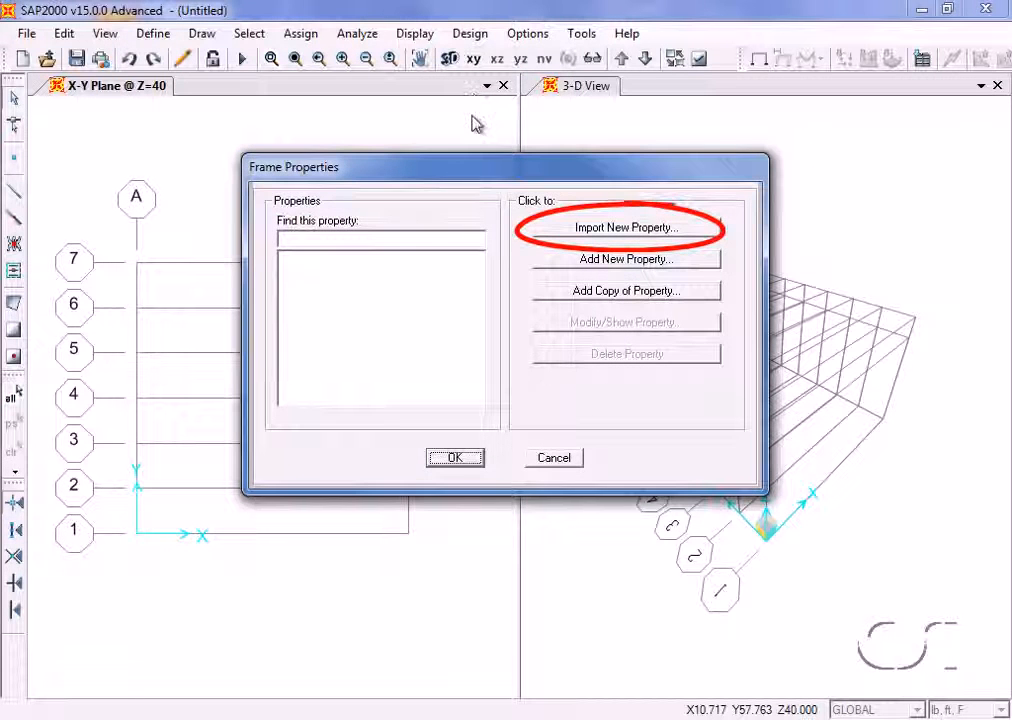
left_click(649, 230)
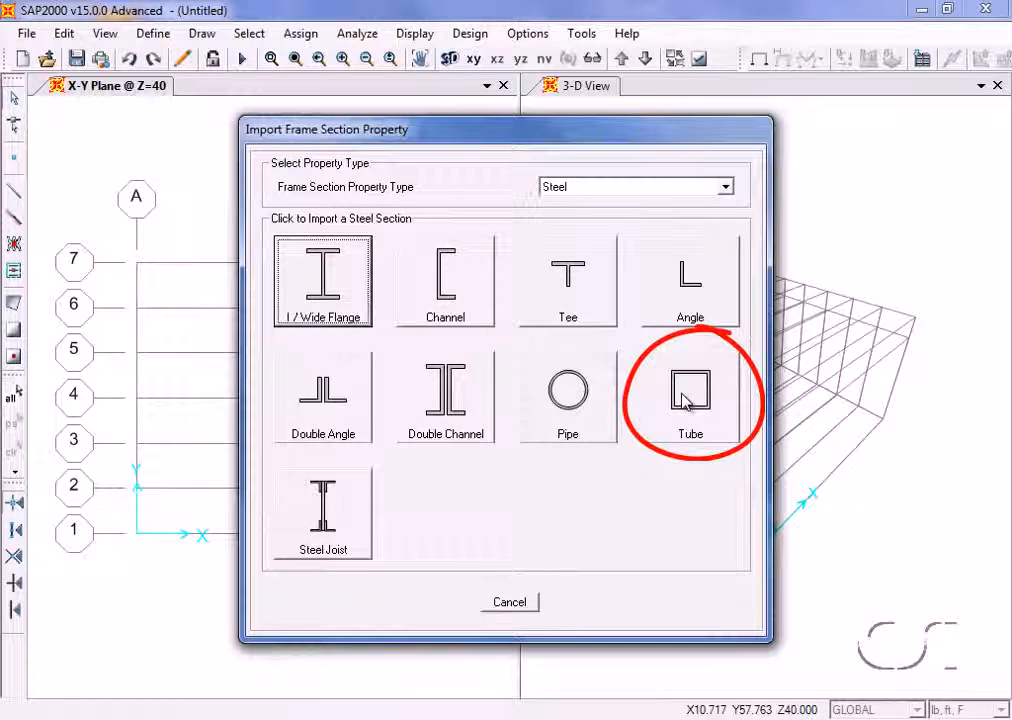
left_click(685, 398)
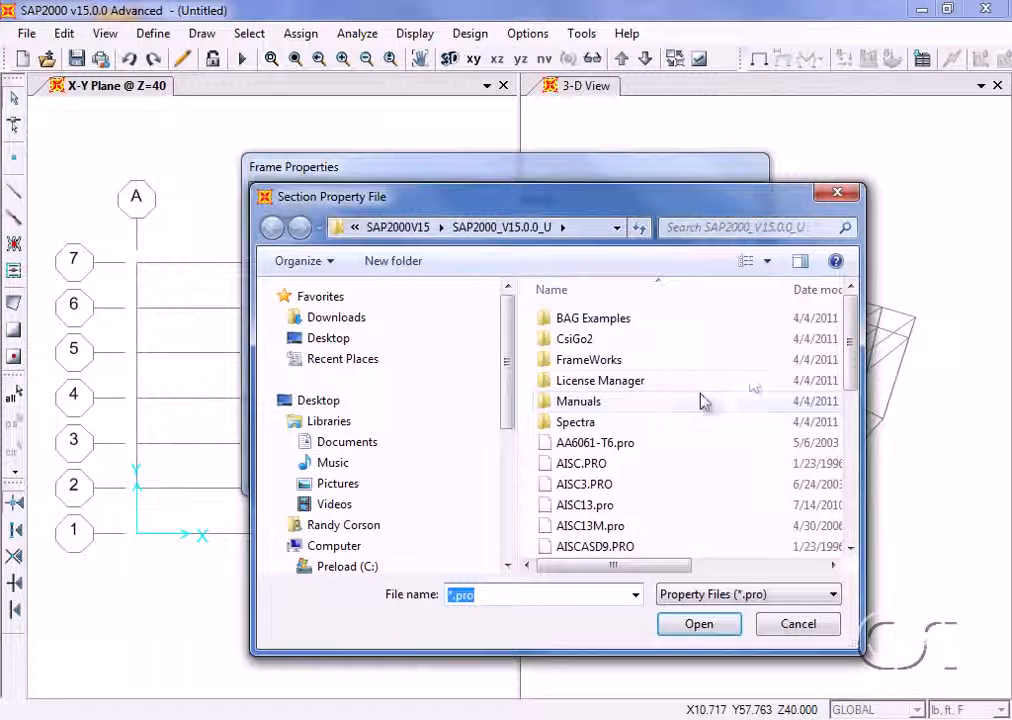
scroll(660, 335, "down", 7)
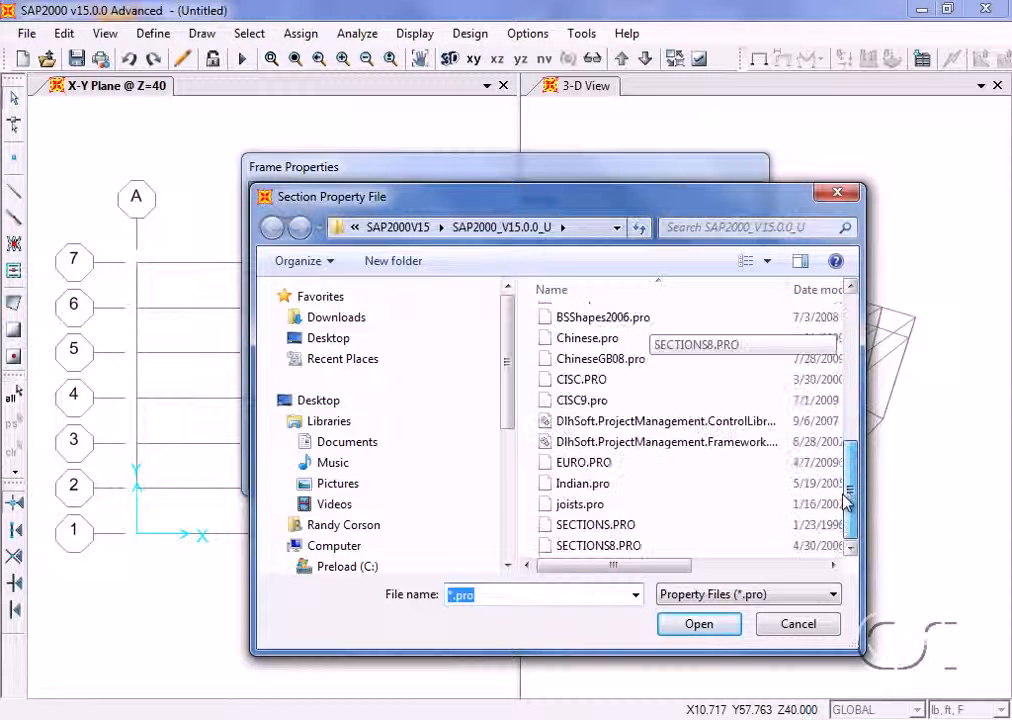
left_click(640, 546)
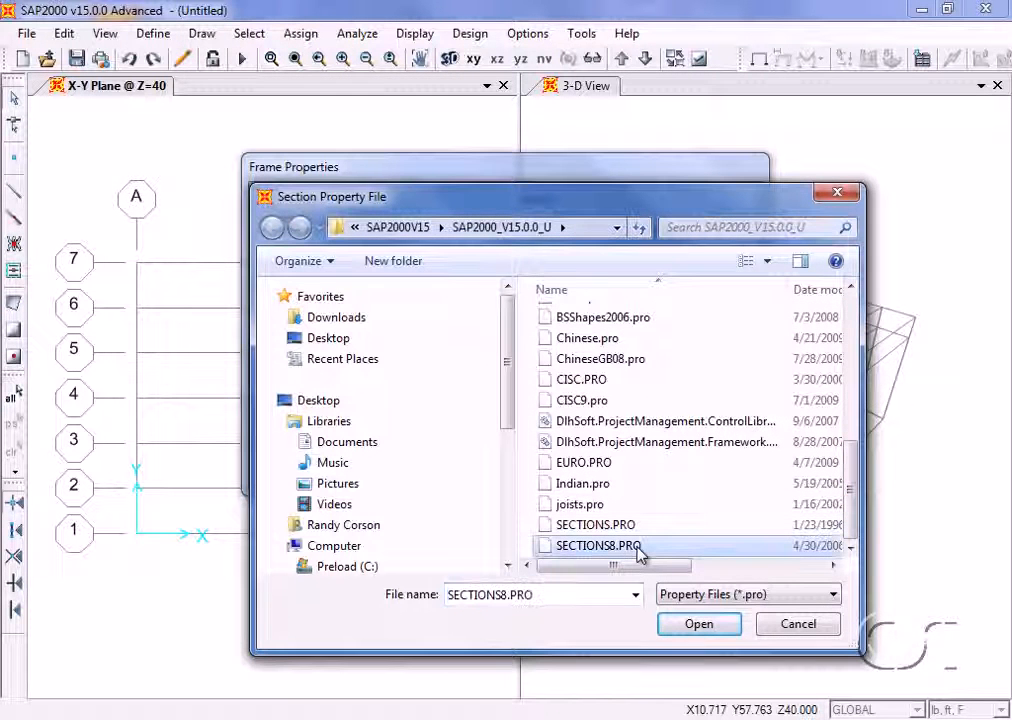
left_click(692, 625)
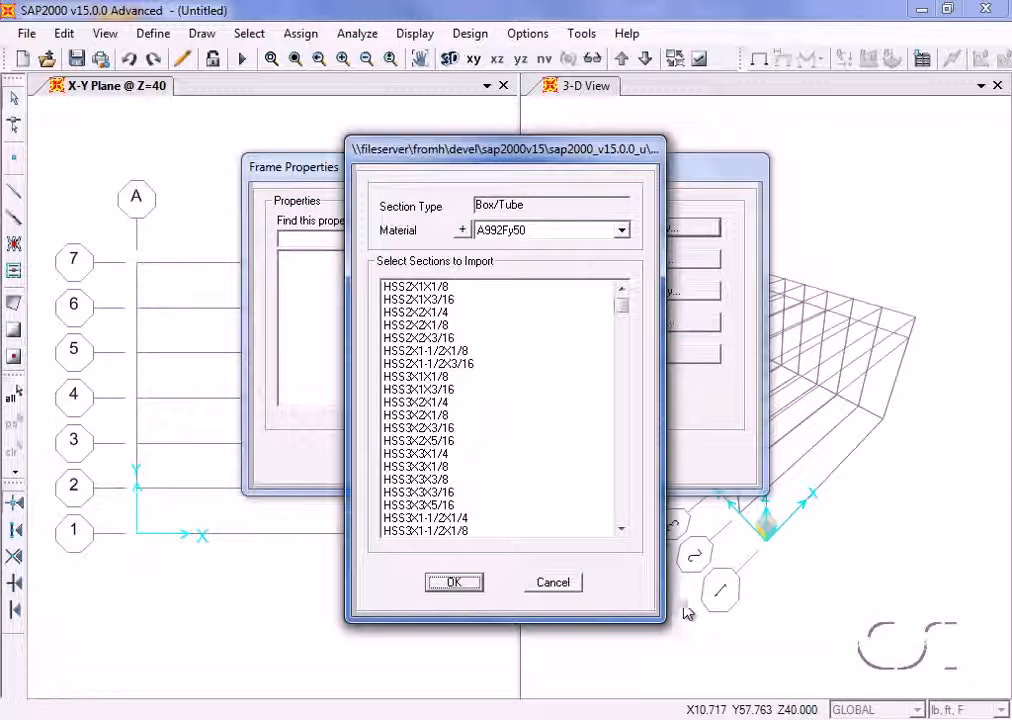
- Import the HSS8X8X3/8 tube section with material A500GrB46
left_click(602, 234)
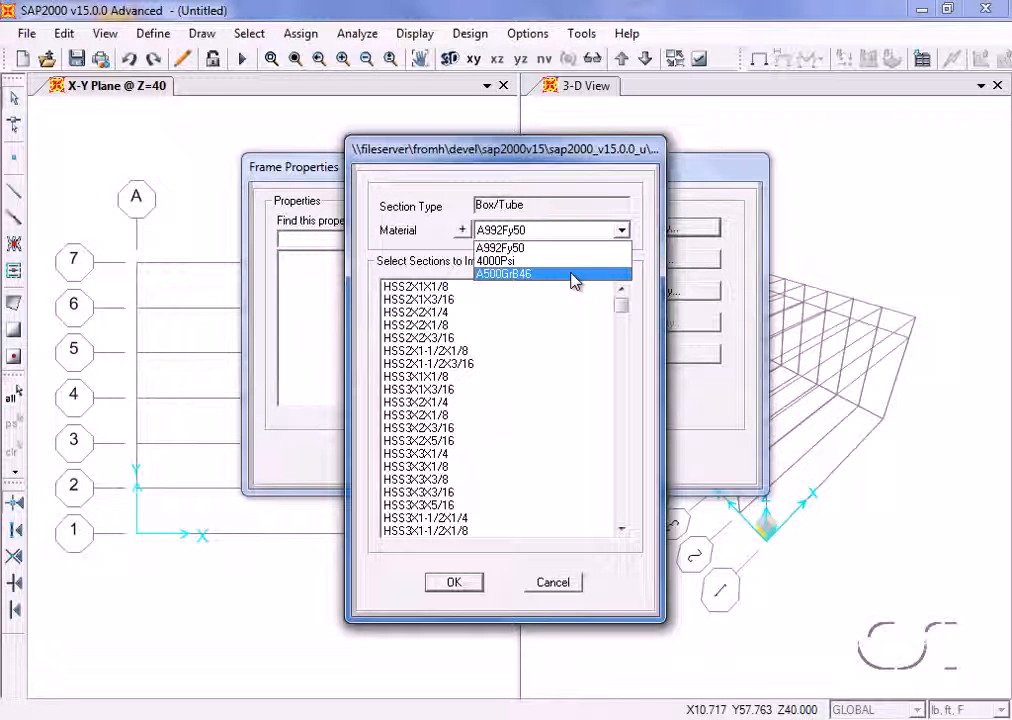
left_click(521, 274)
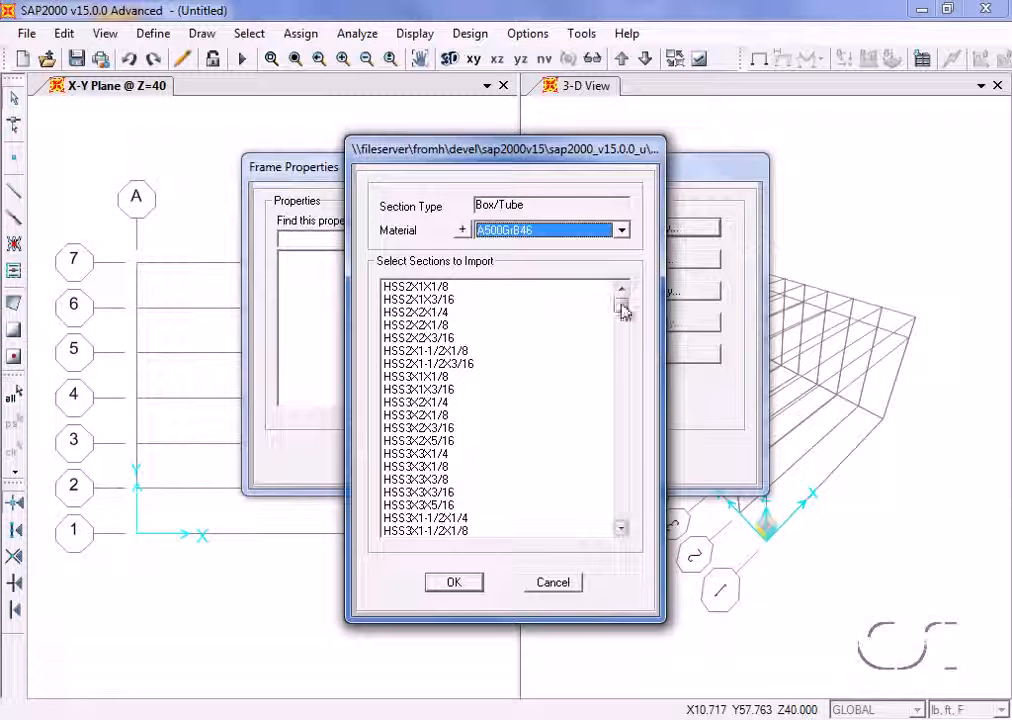
left_click_drag(621, 310, 622, 398)
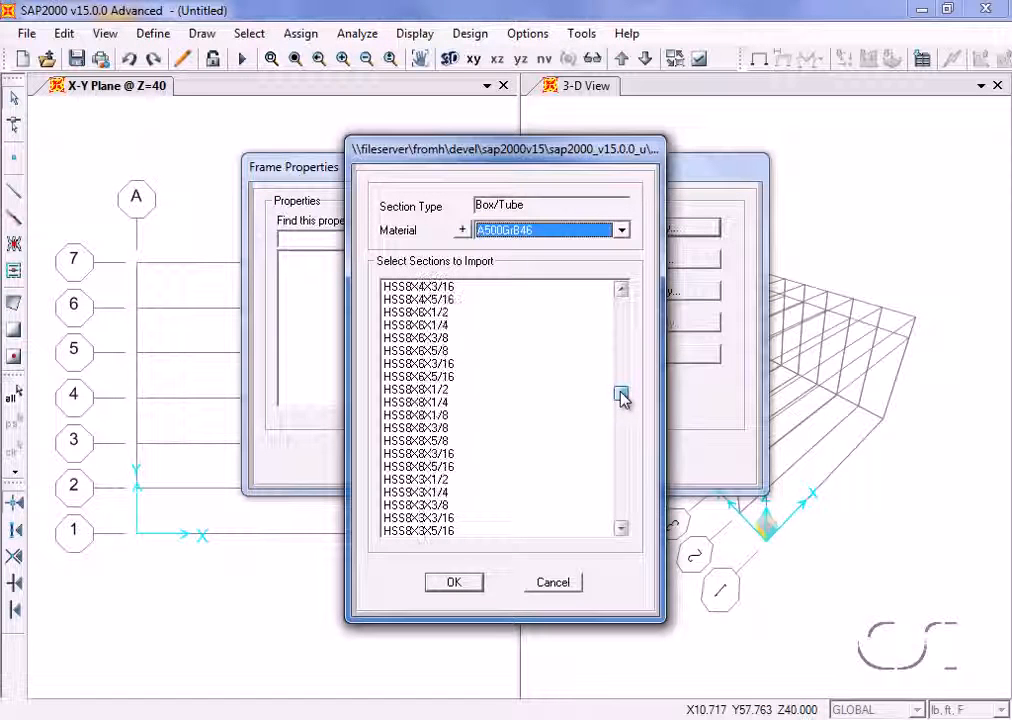
left_click(440, 430)
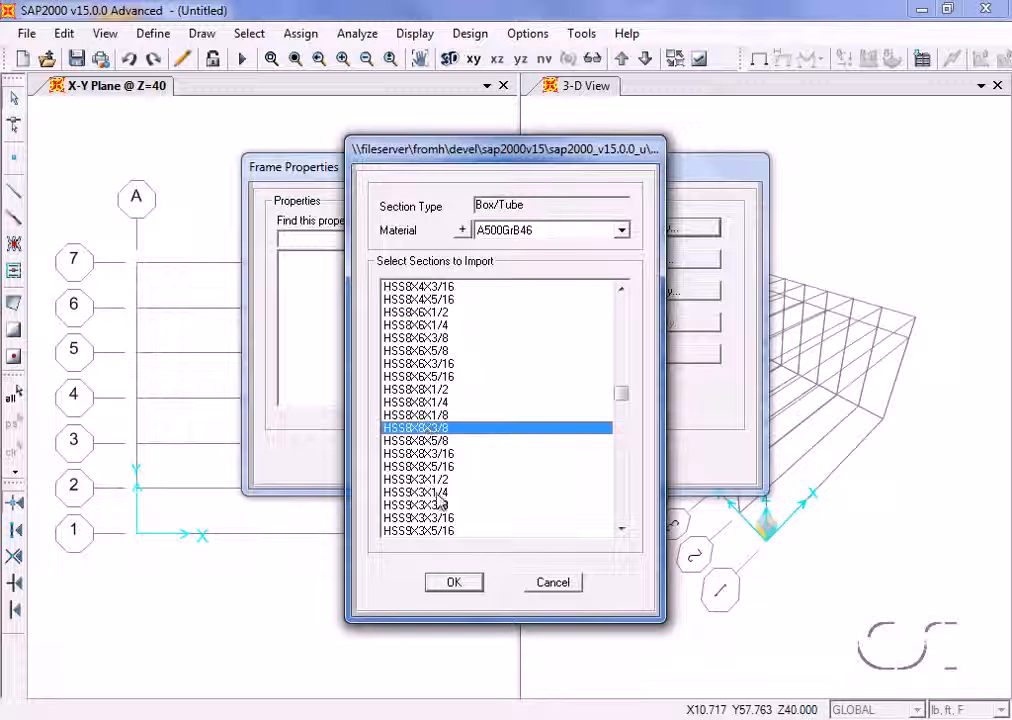
left_click(455, 583)
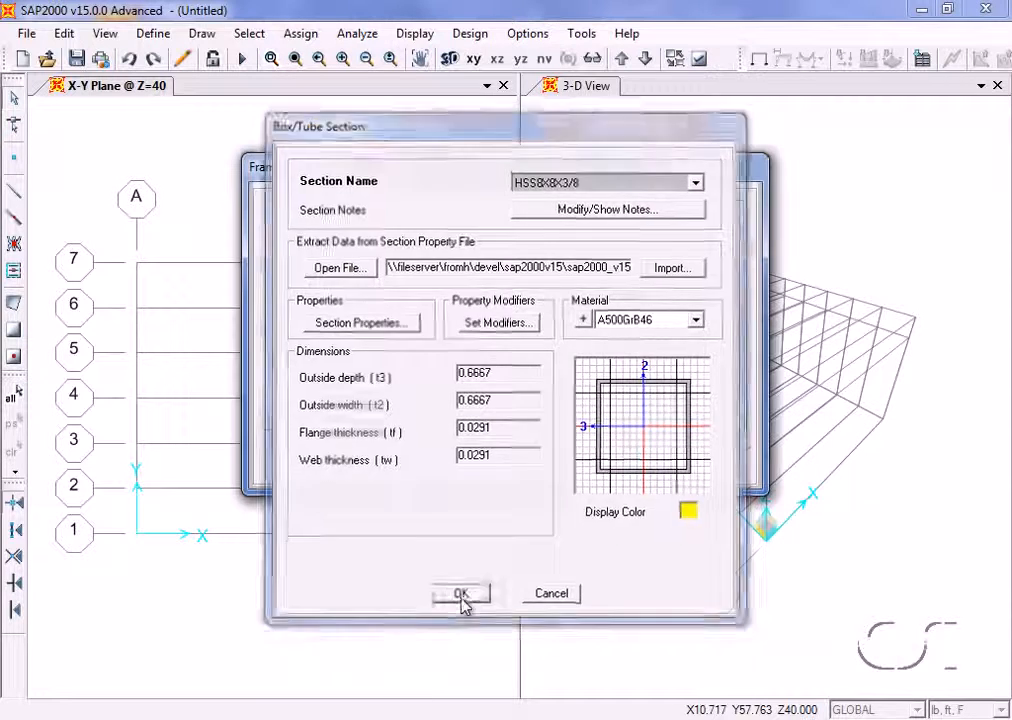
left_click(460, 594)
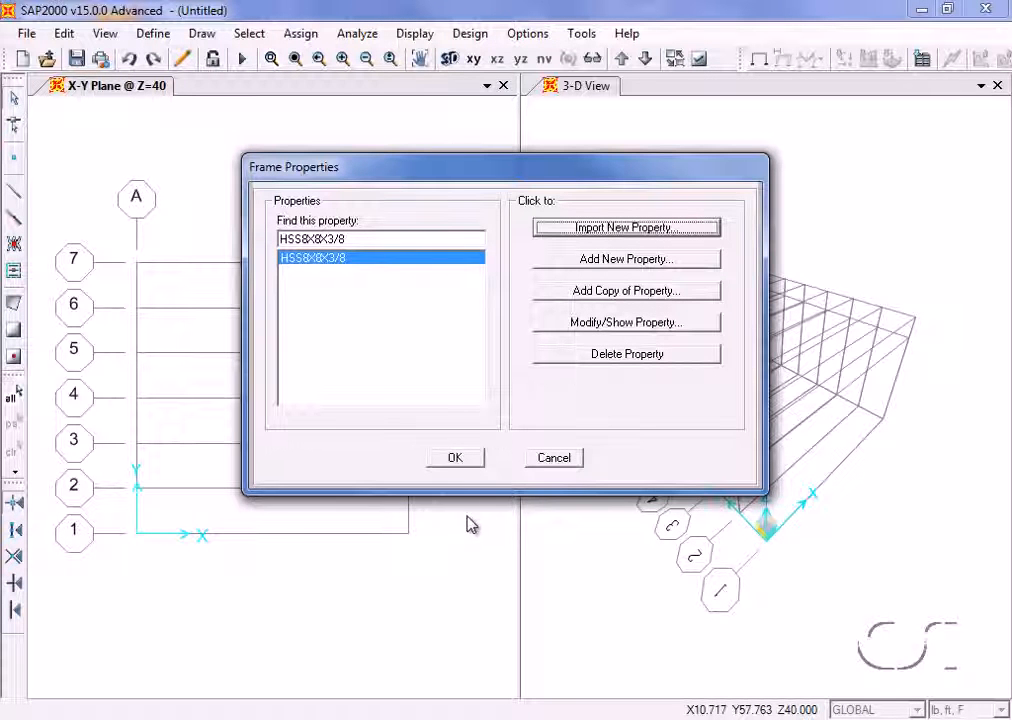
- Import the I/Wide Flange steel sections W8X10 through W8X67 with material A992Fy50
left_click(623, 230)
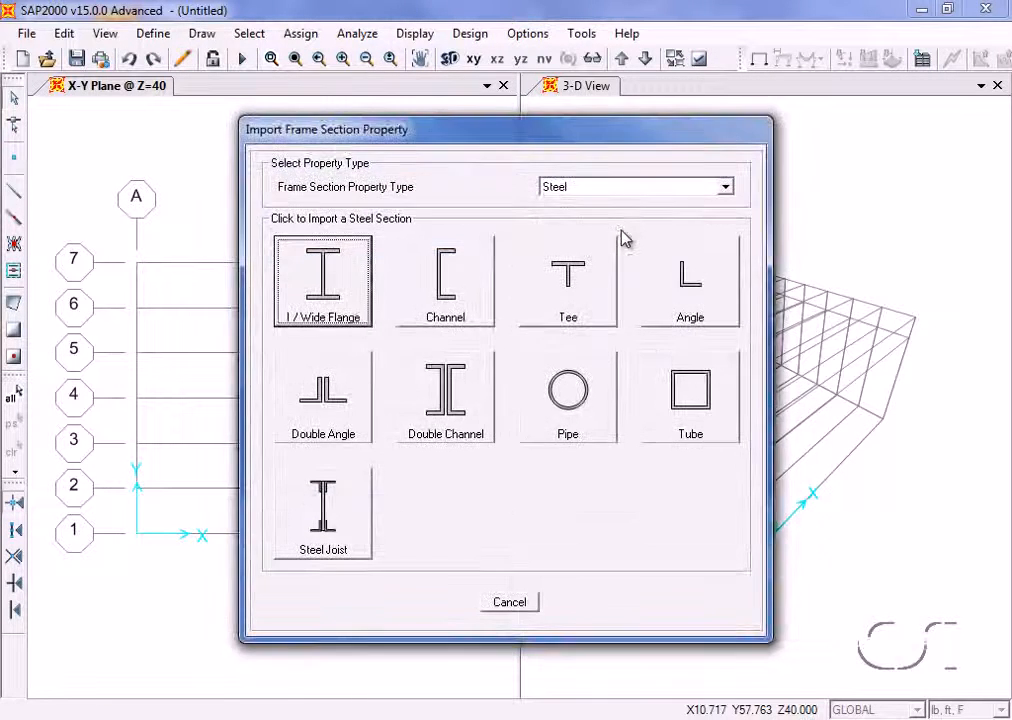
left_click(338, 272)
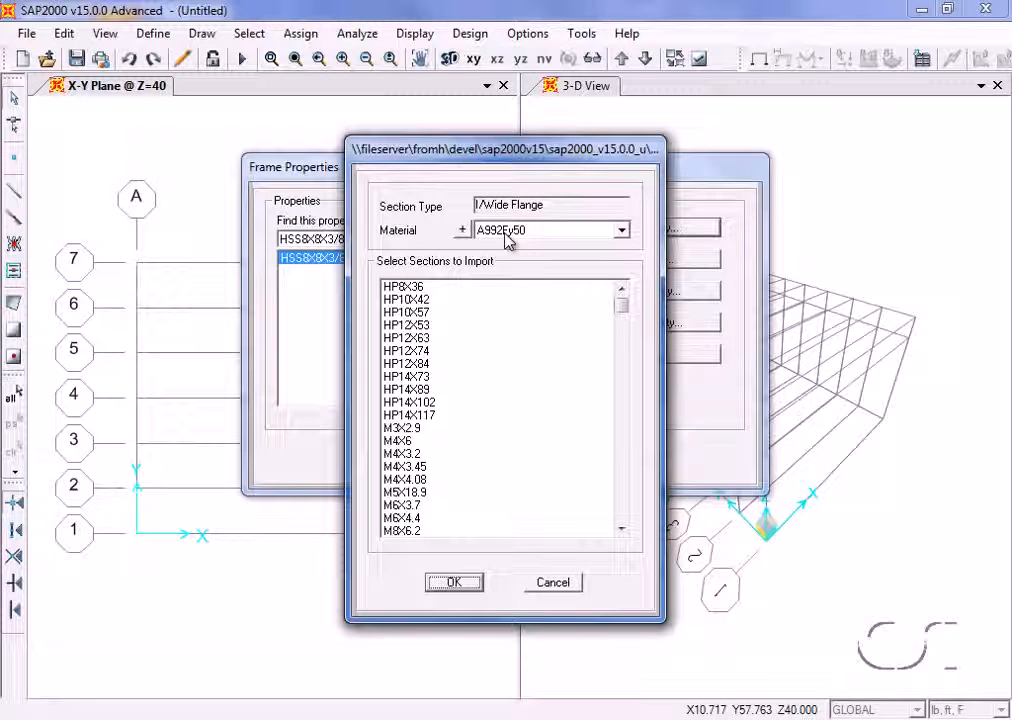
left_click_drag(623, 309, 624, 353)
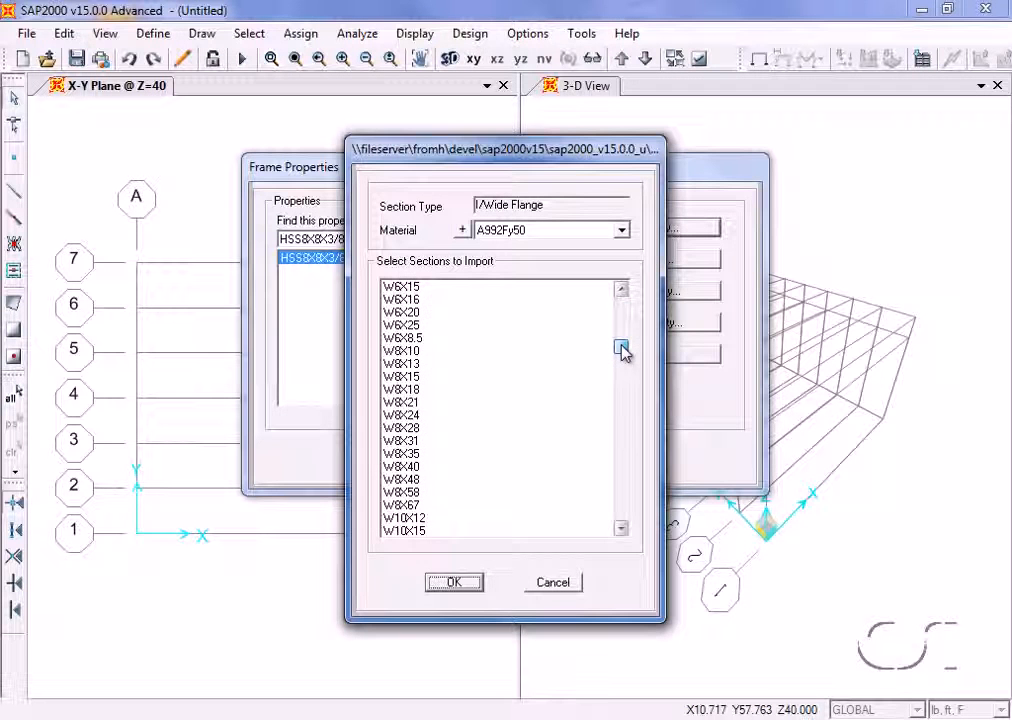
left_click(417, 351)
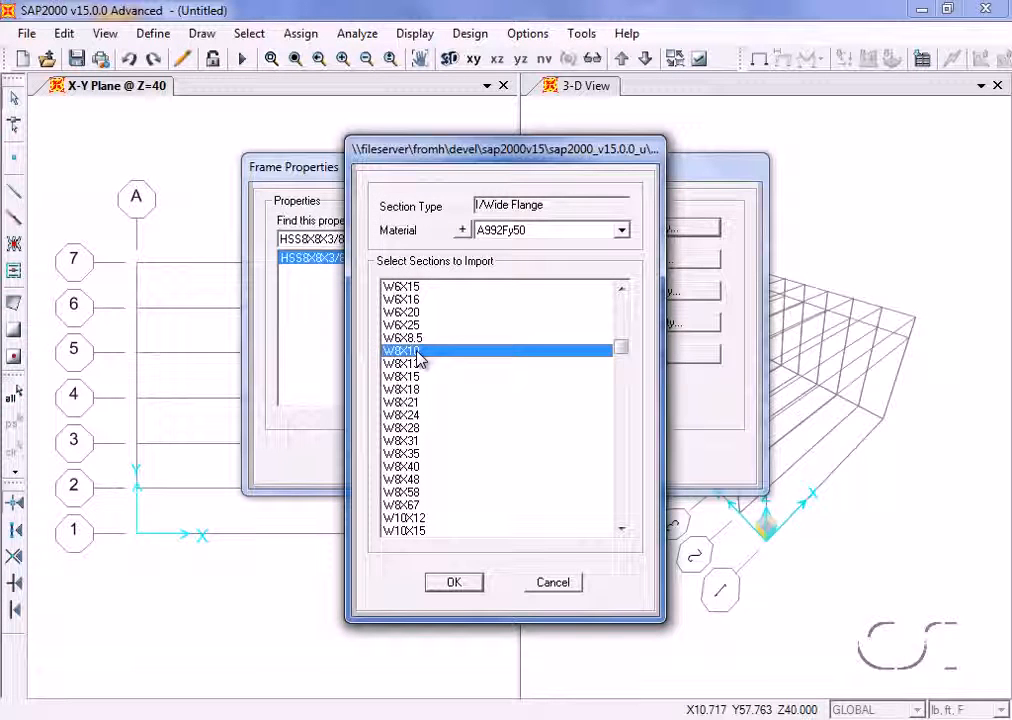
left_click(408, 508, "shift")
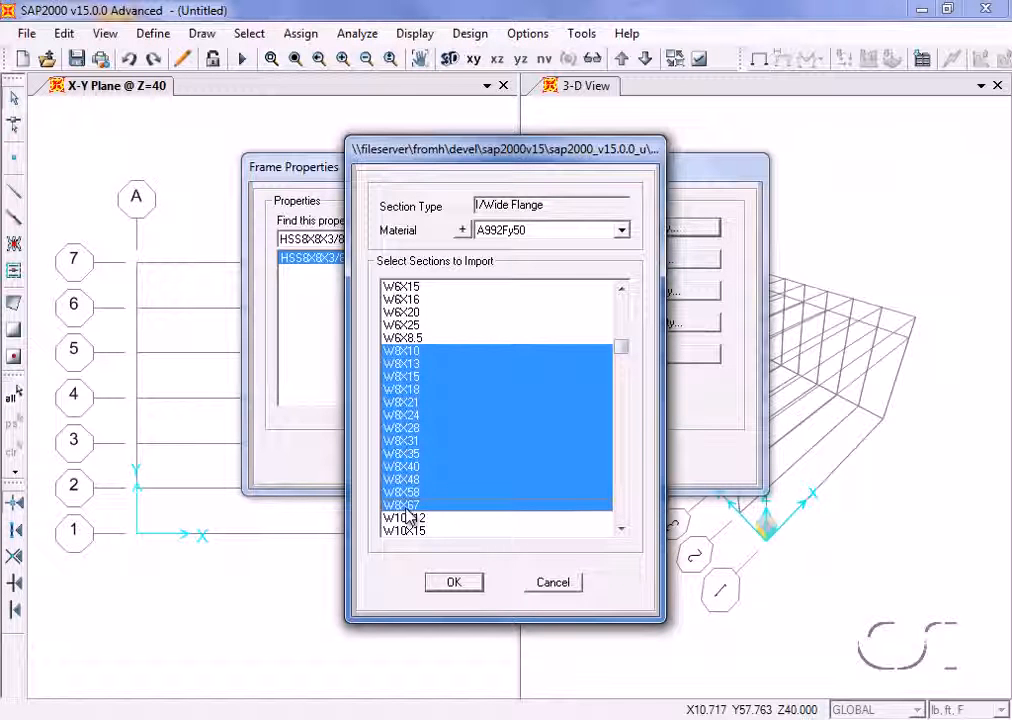
left_click(454, 582)
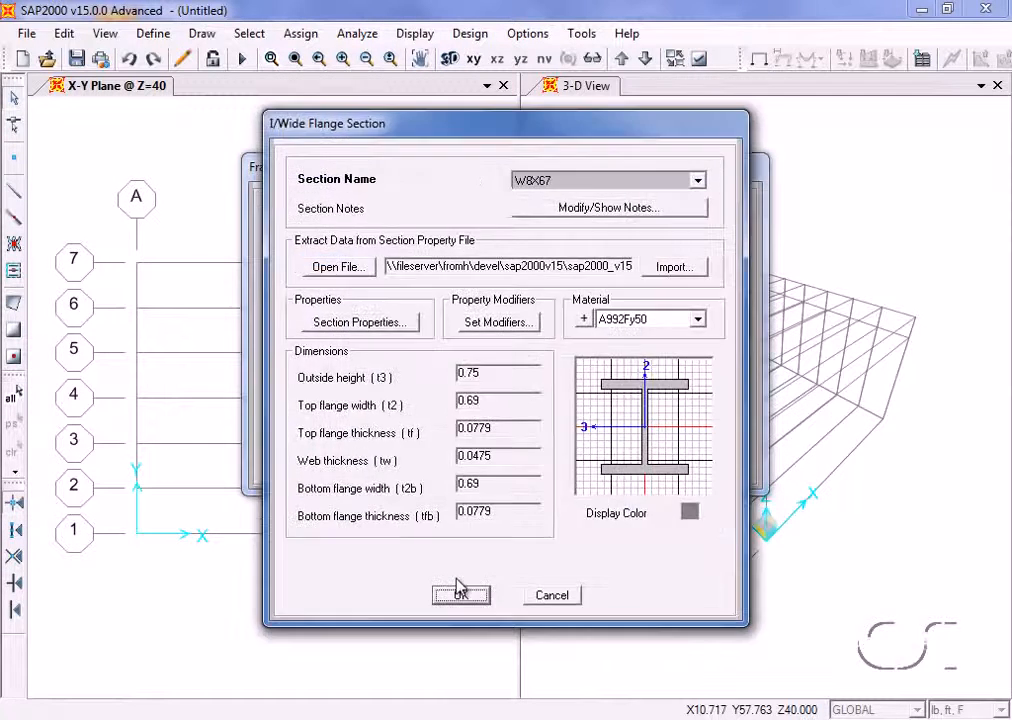
left_click(460, 594)
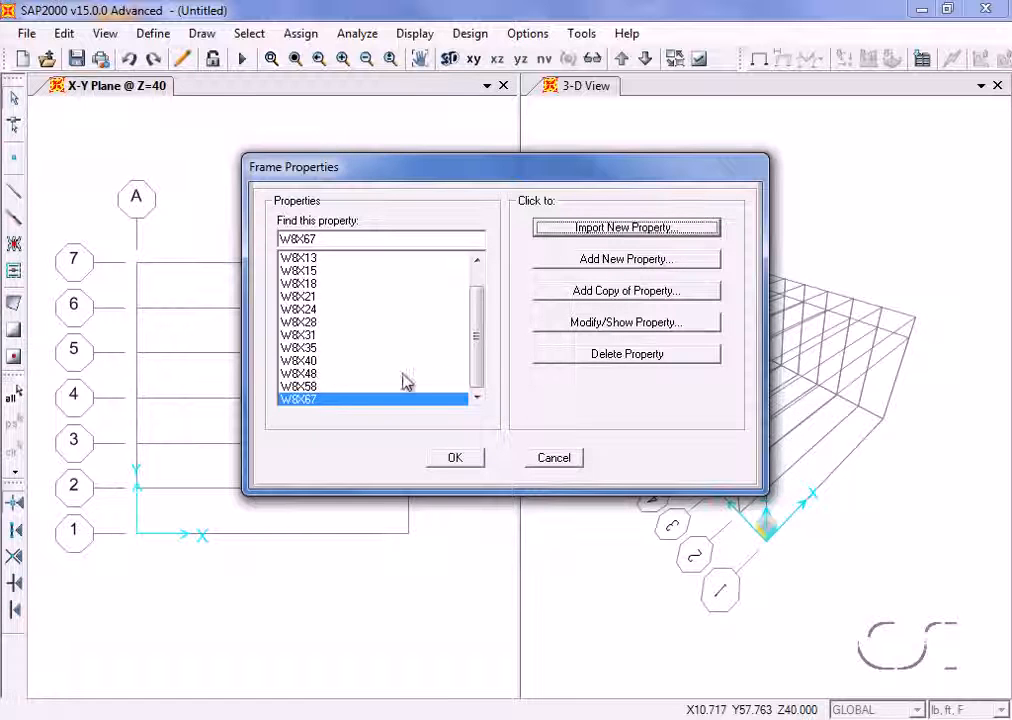
- Add a new steel auto select list property and name it TRUSS
left_click(630, 262)
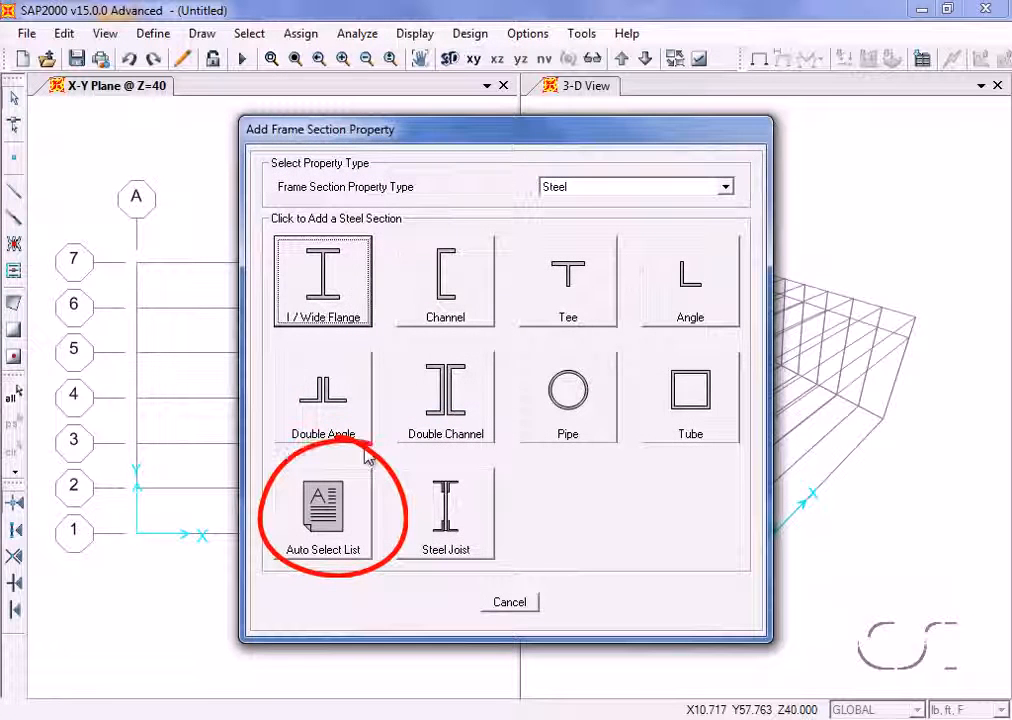
left_click(337, 524)
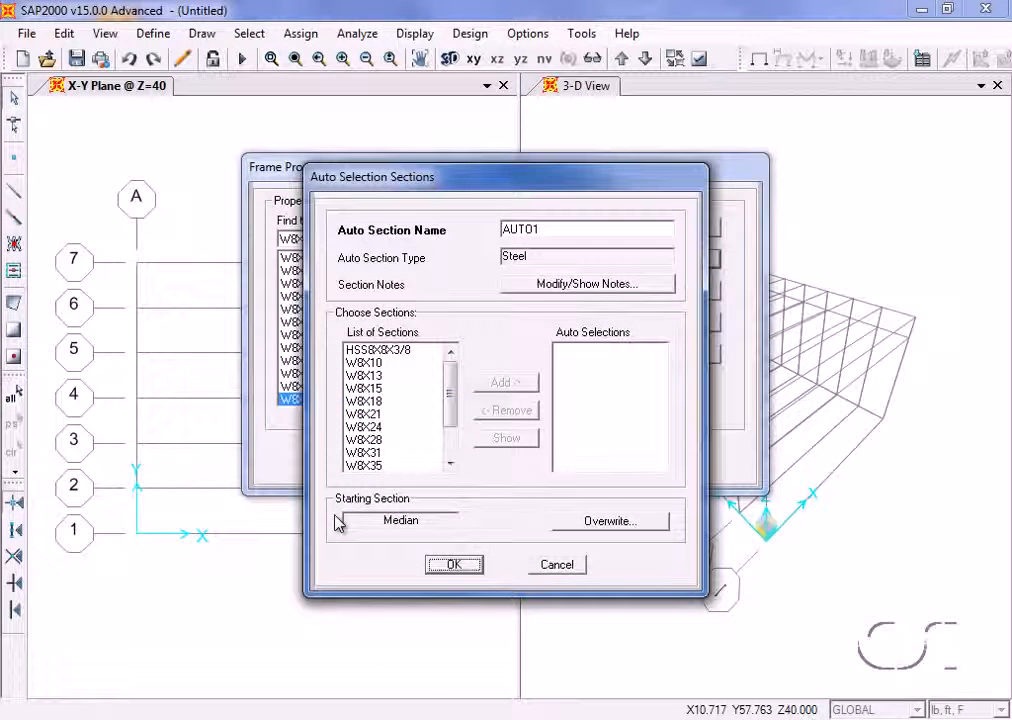
double_click(522, 230)
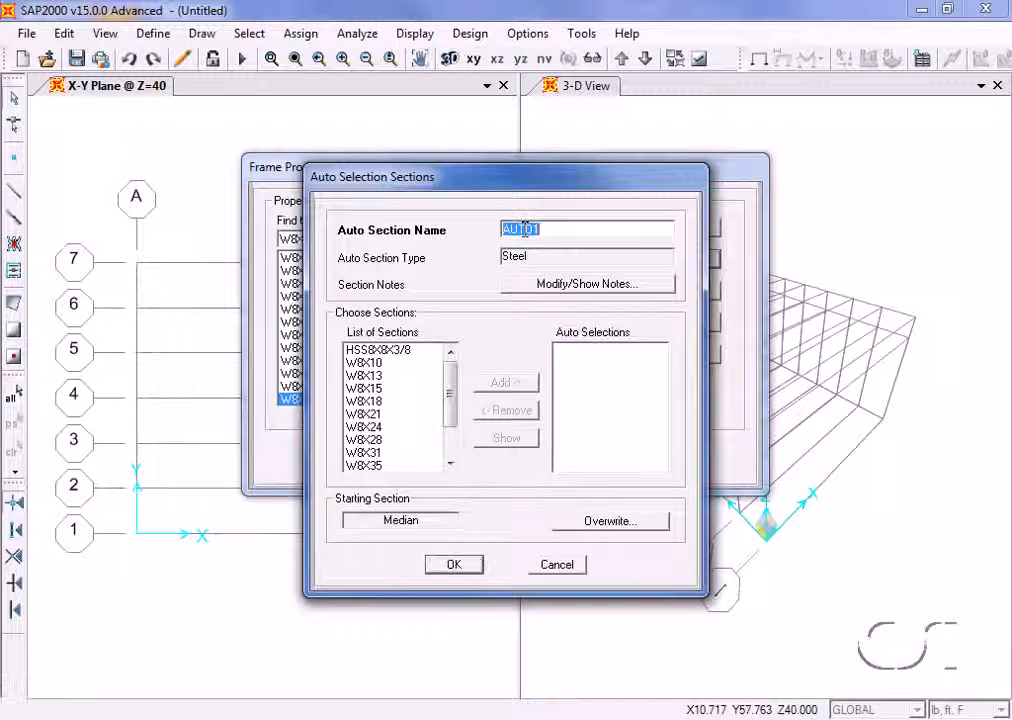
type("RUSS")
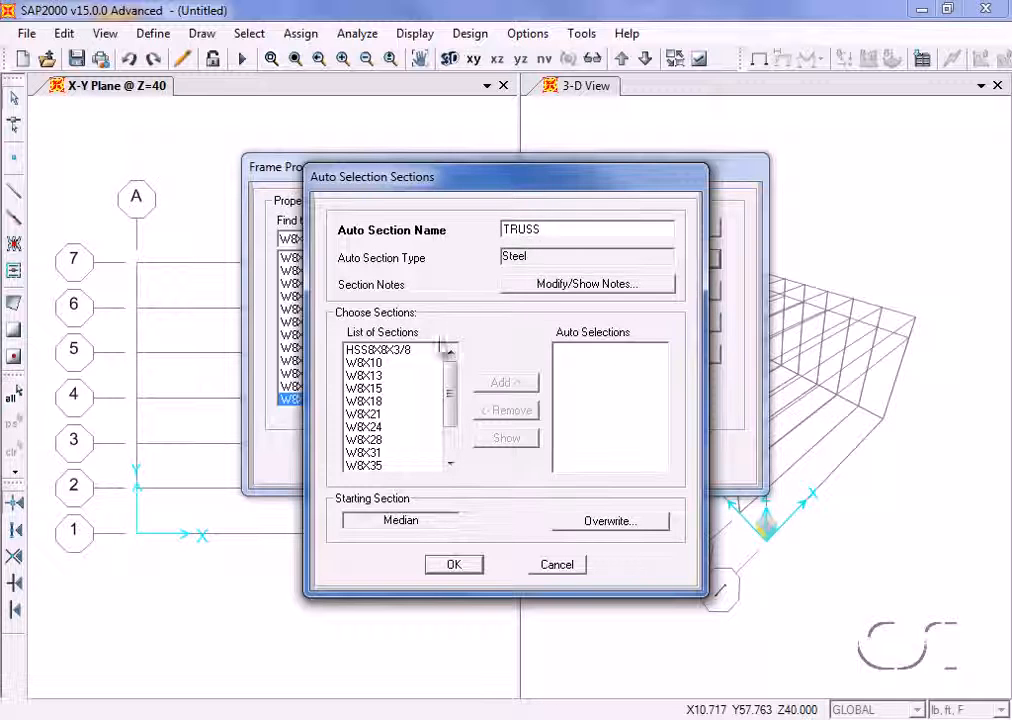
- Add sections W8X10 through W8X67 to the TRUSS auto selections and accept the frame properties
left_click(371, 365)
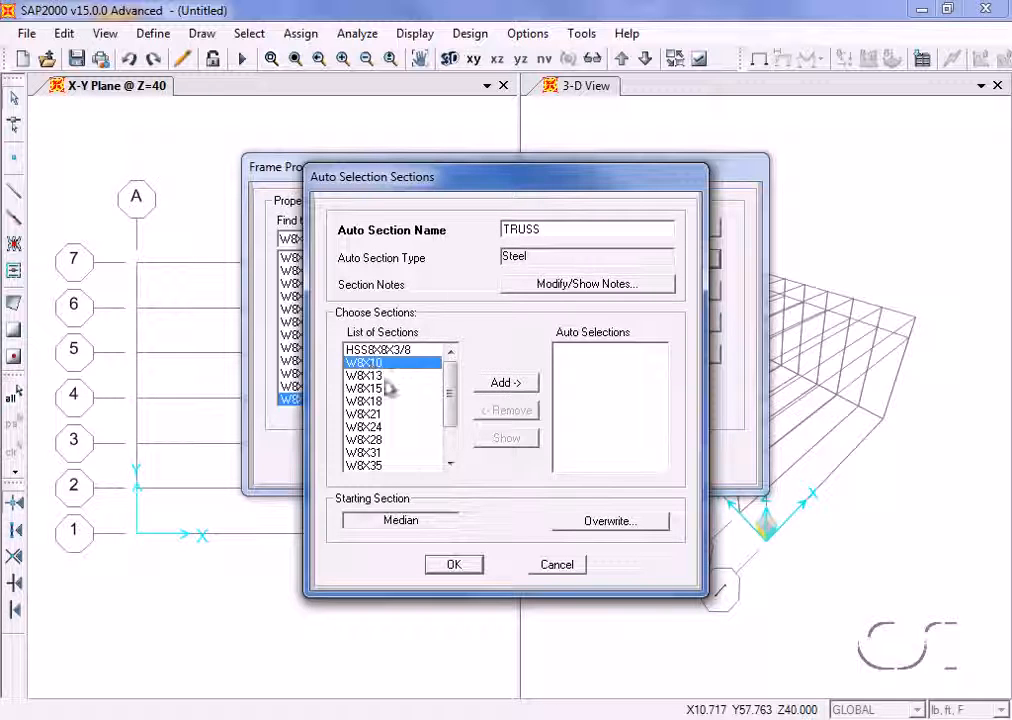
left_click_drag(454, 405, 455, 452)
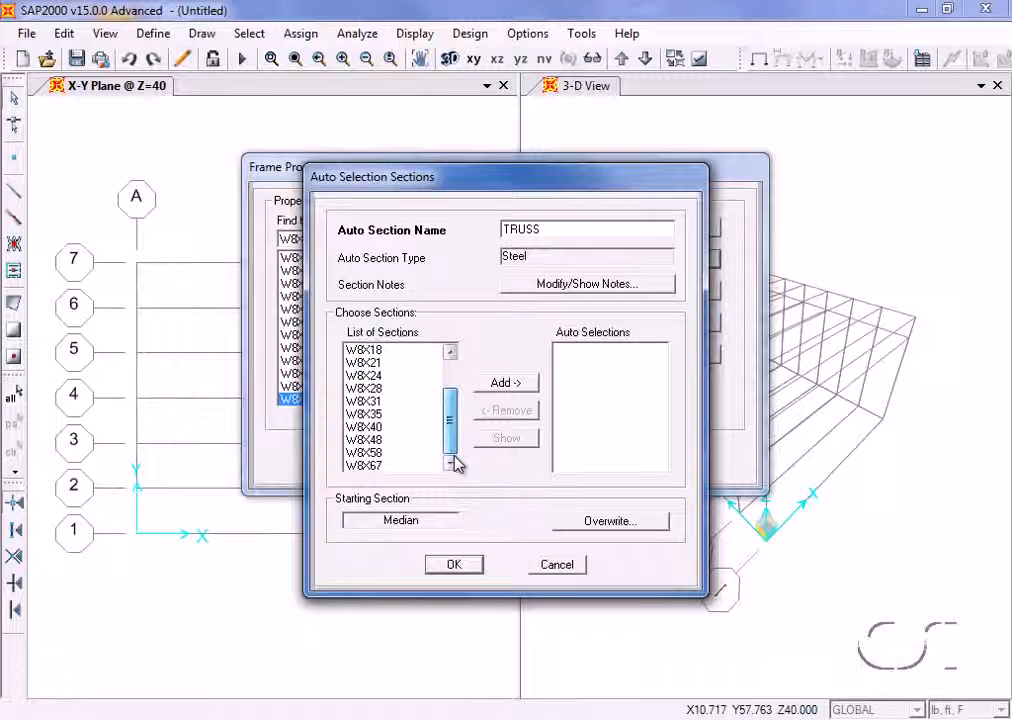
left_click(356, 466, "shift")
left_click(528, 384)
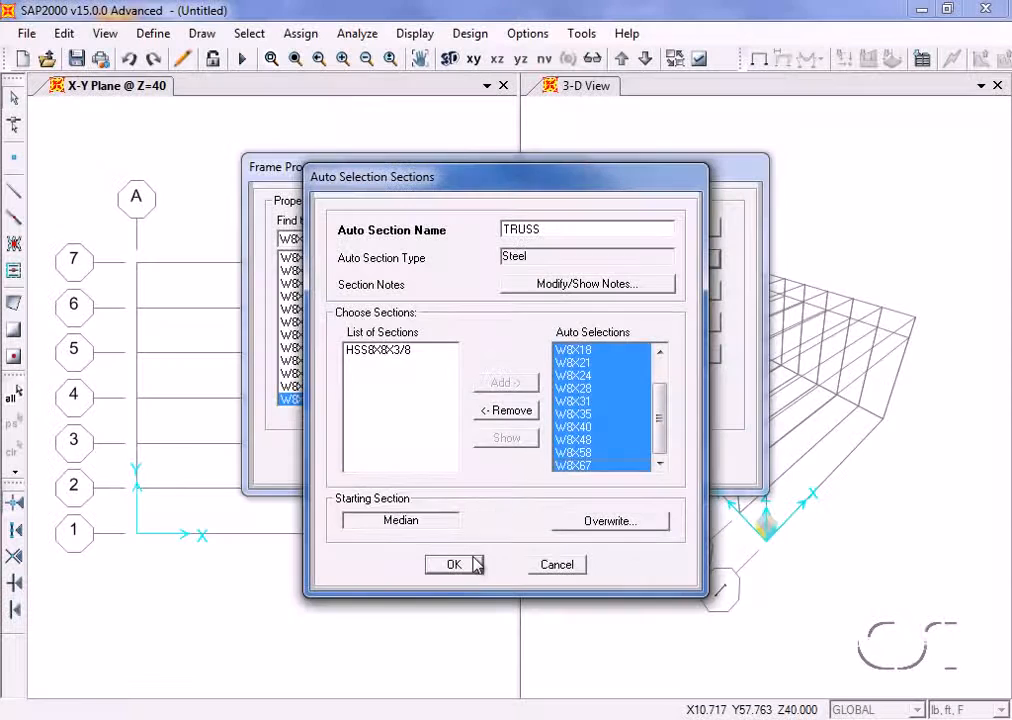
left_click(471, 563)
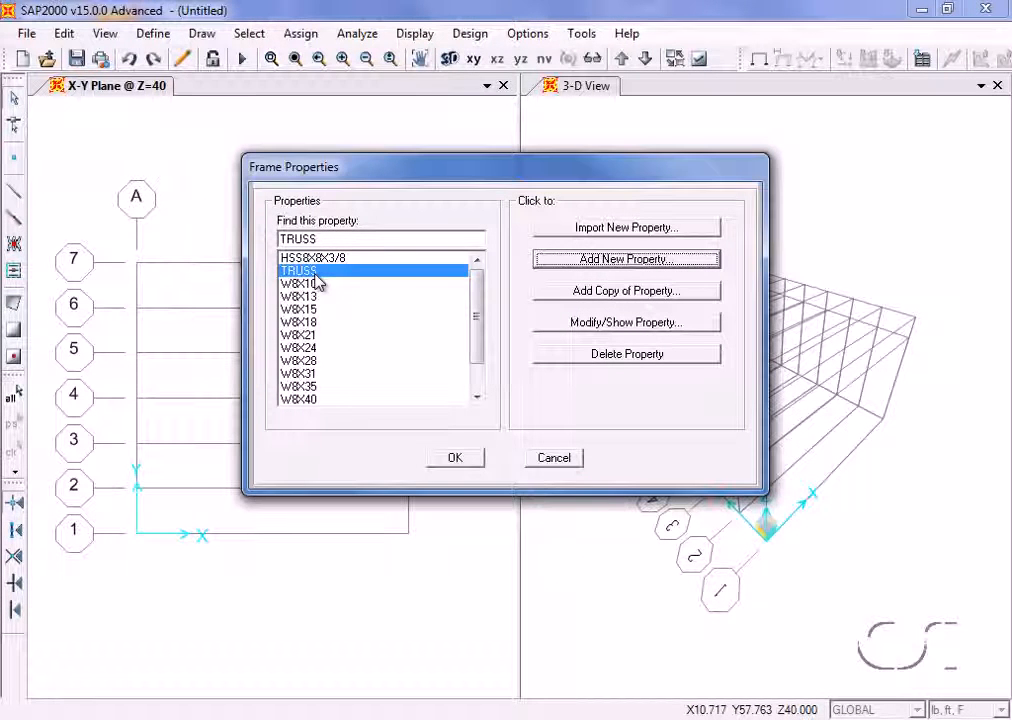
left_click(455, 460)
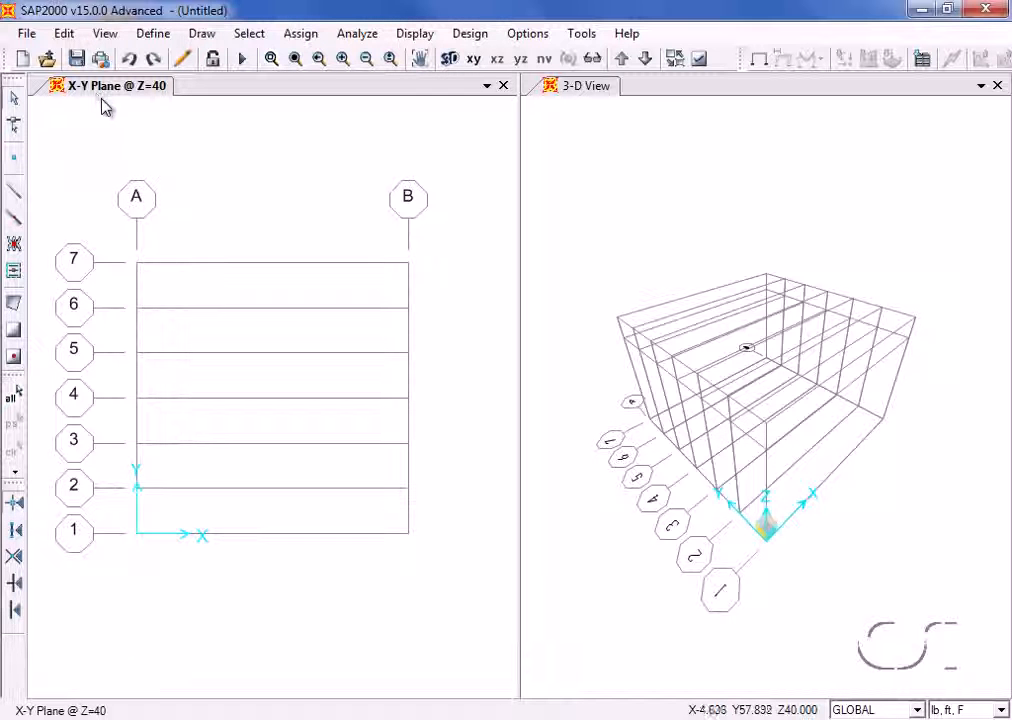
- Set the plan window to a 2D view of the Y-Z plane at X = 0
left_click(560, 163)
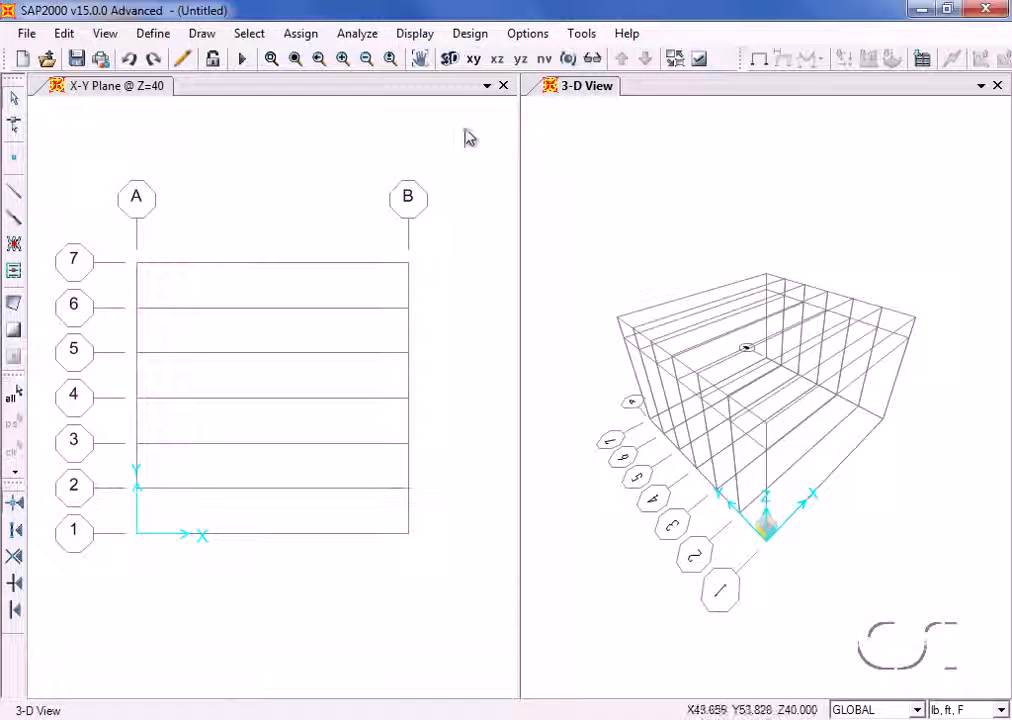
left_click(319, 153)
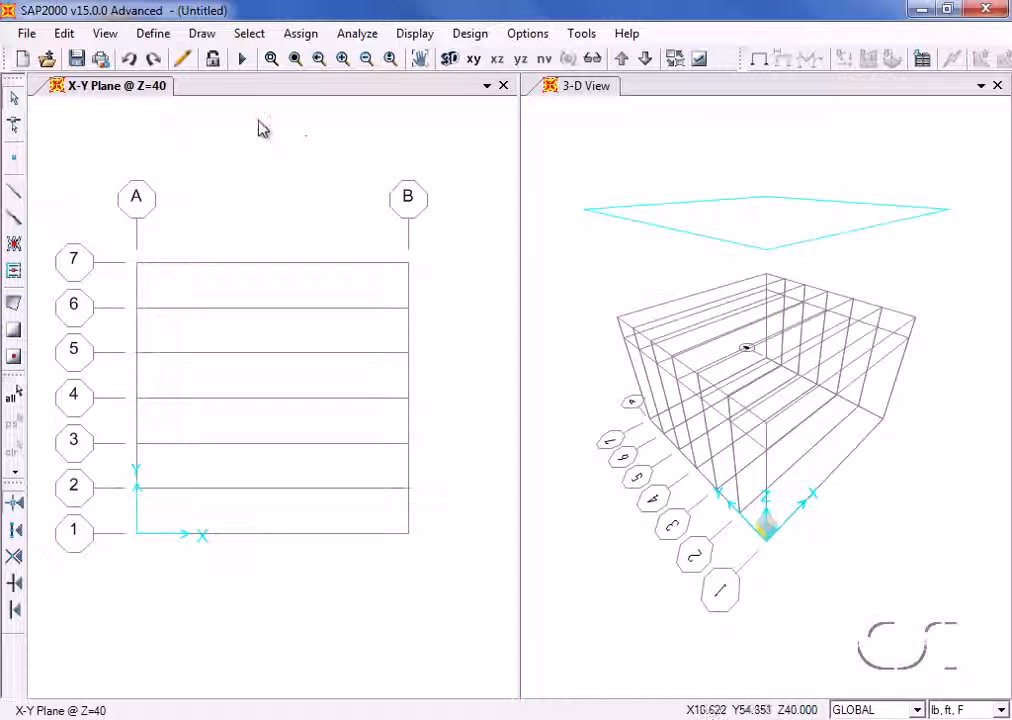
left_click(105, 35)
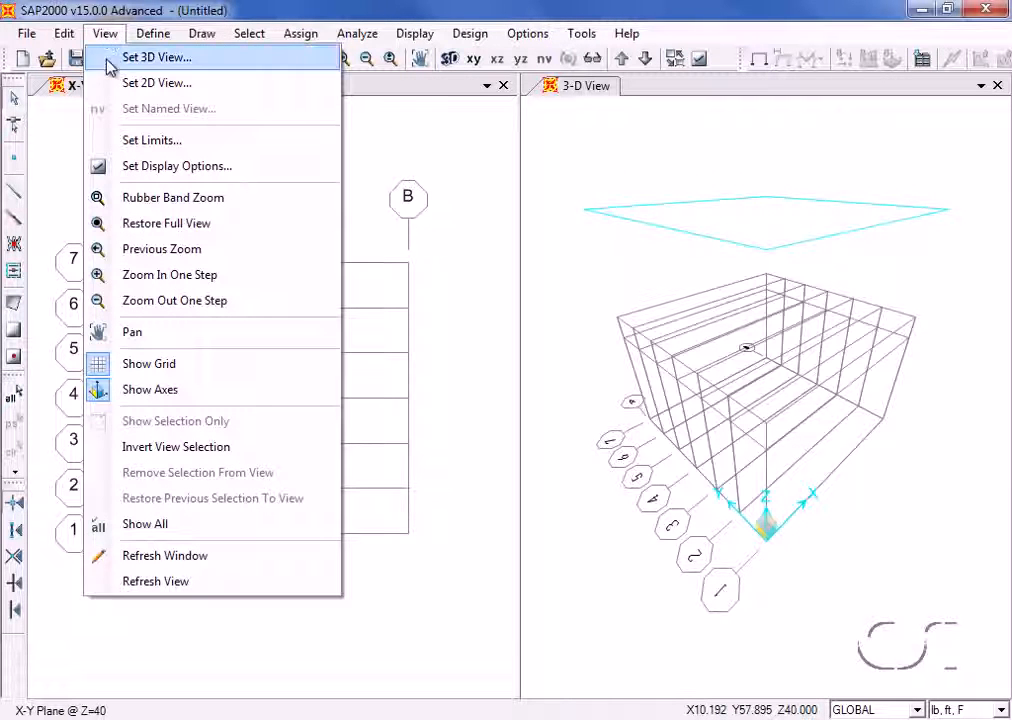
left_click(200, 86)
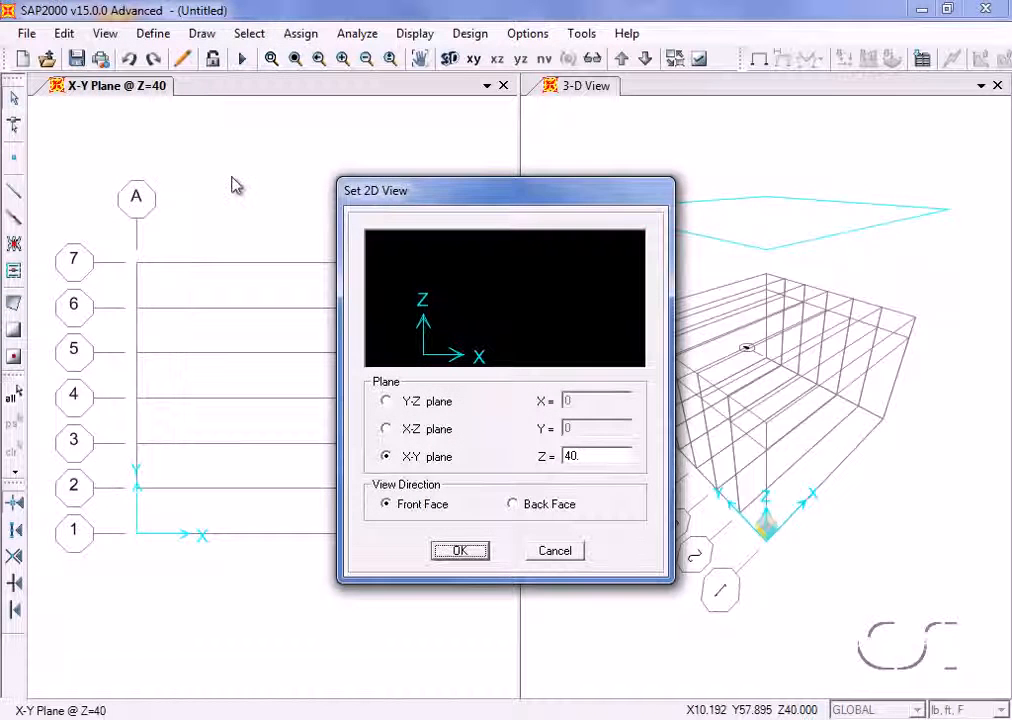
left_click(387, 401)
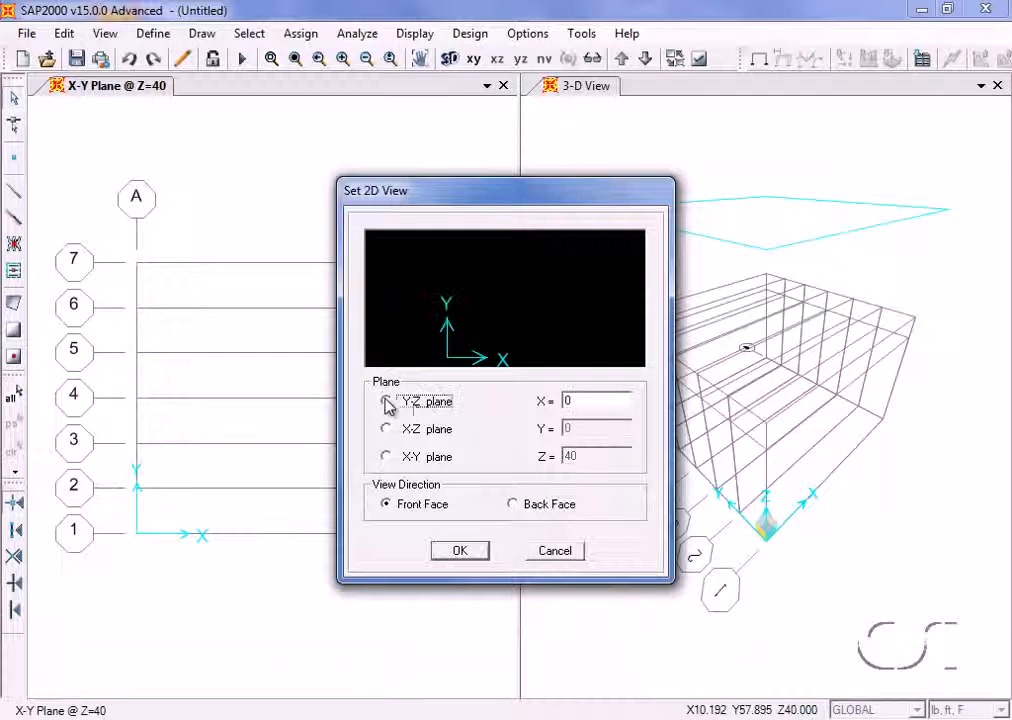
double_click(587, 401)
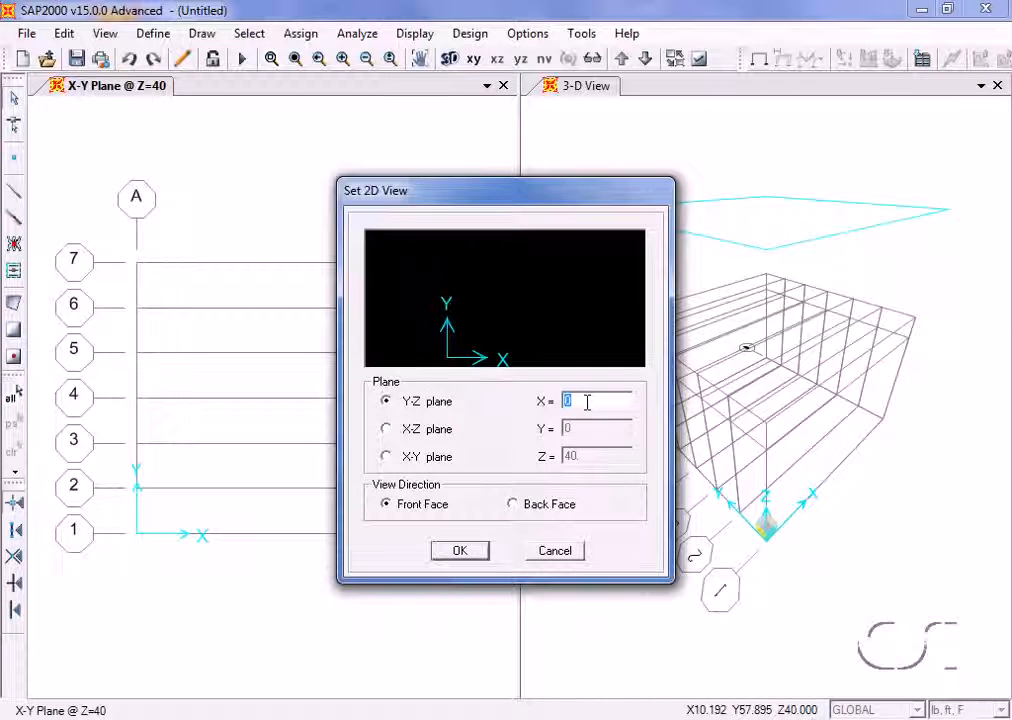
left_click(468, 549)
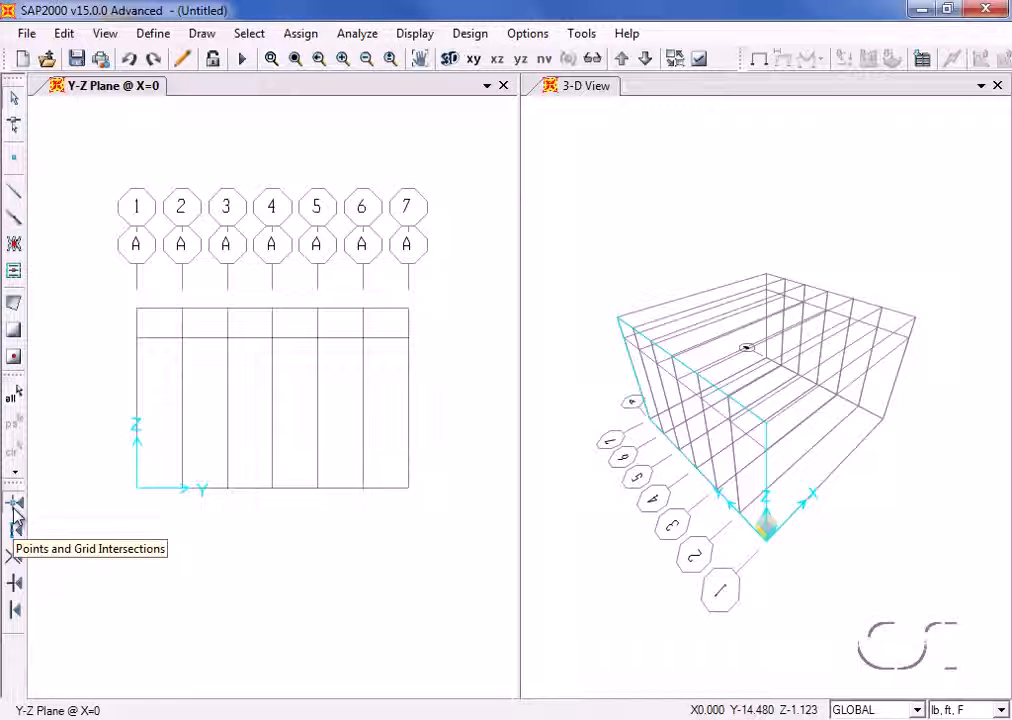
- Draw a straight frame column with section HSS8X8X3/8 on grid line 1 from the base to Z = 24 ft
left_click(20, 193)
left_click_drag(492, 314, 536, 165)
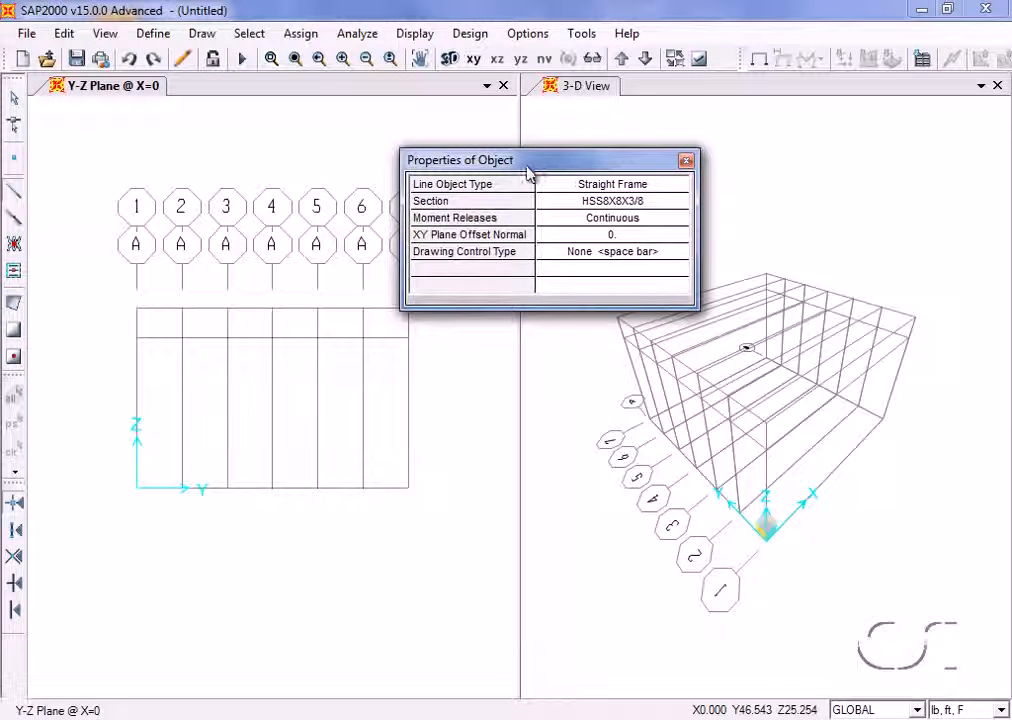
left_click(627, 204)
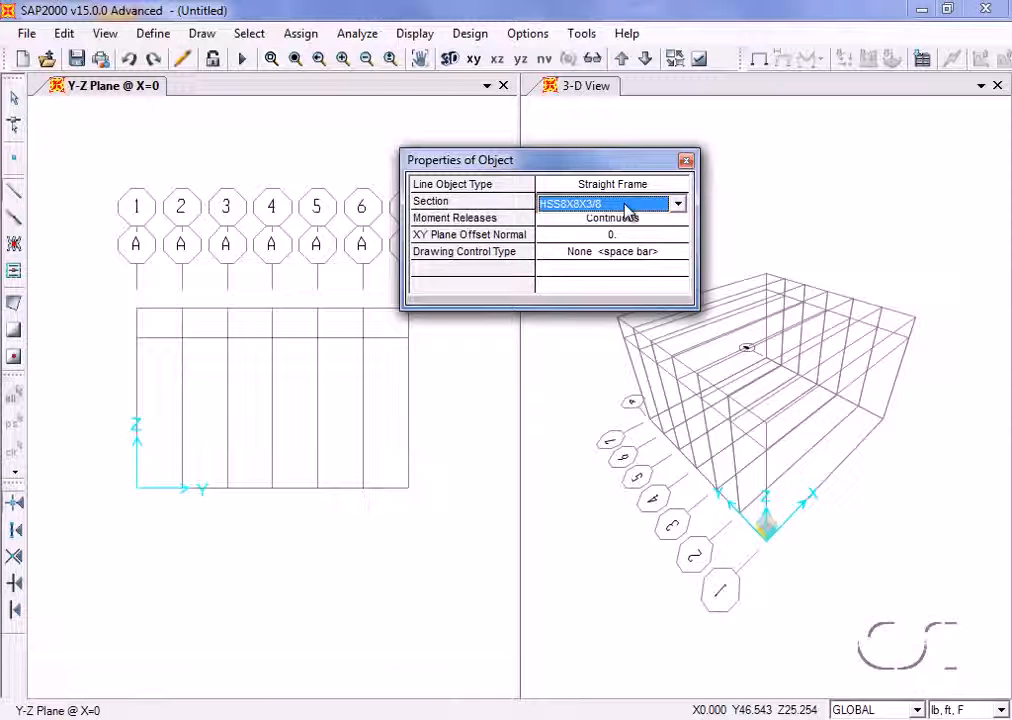
left_click(627, 205)
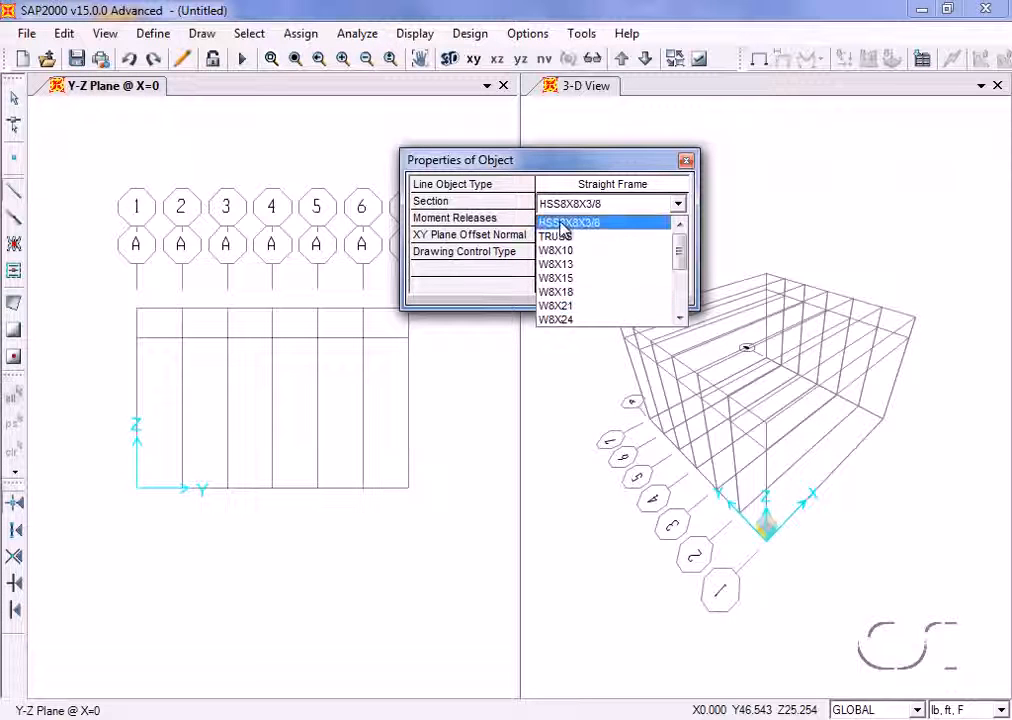
left_click(561, 223)
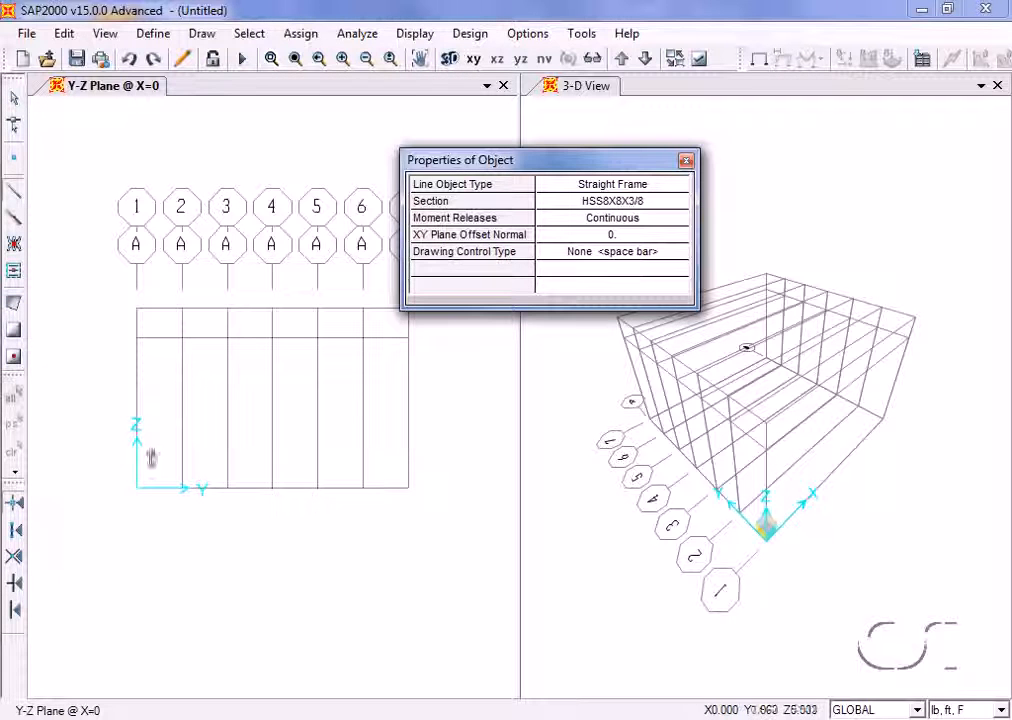
left_click(138, 490)
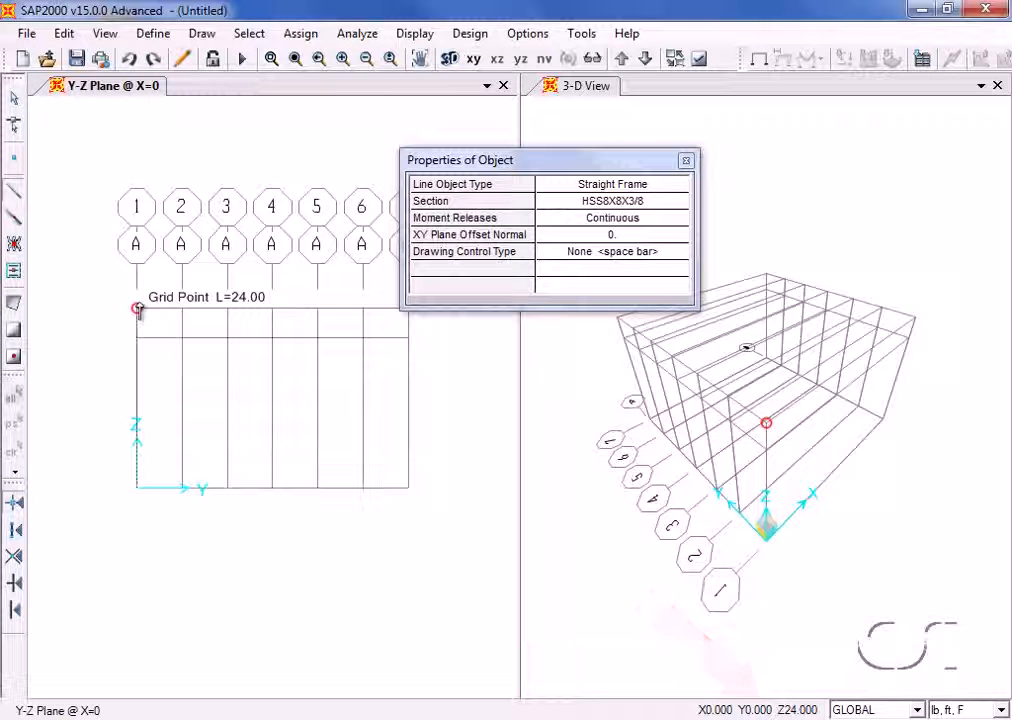
left_click(137, 310)
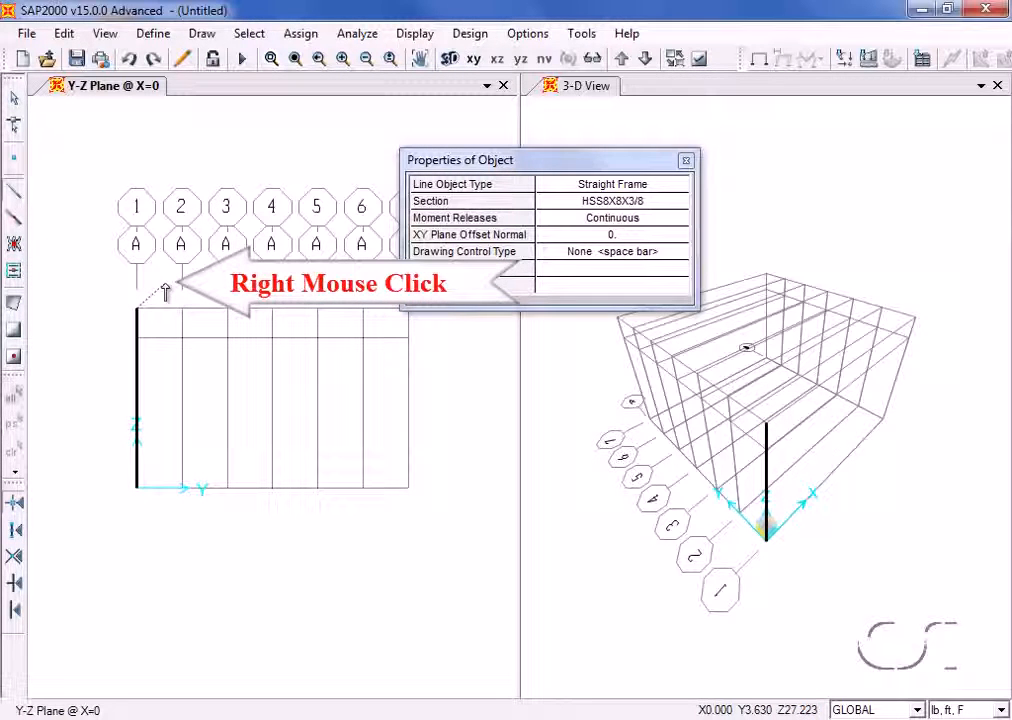
right_click(165, 291)
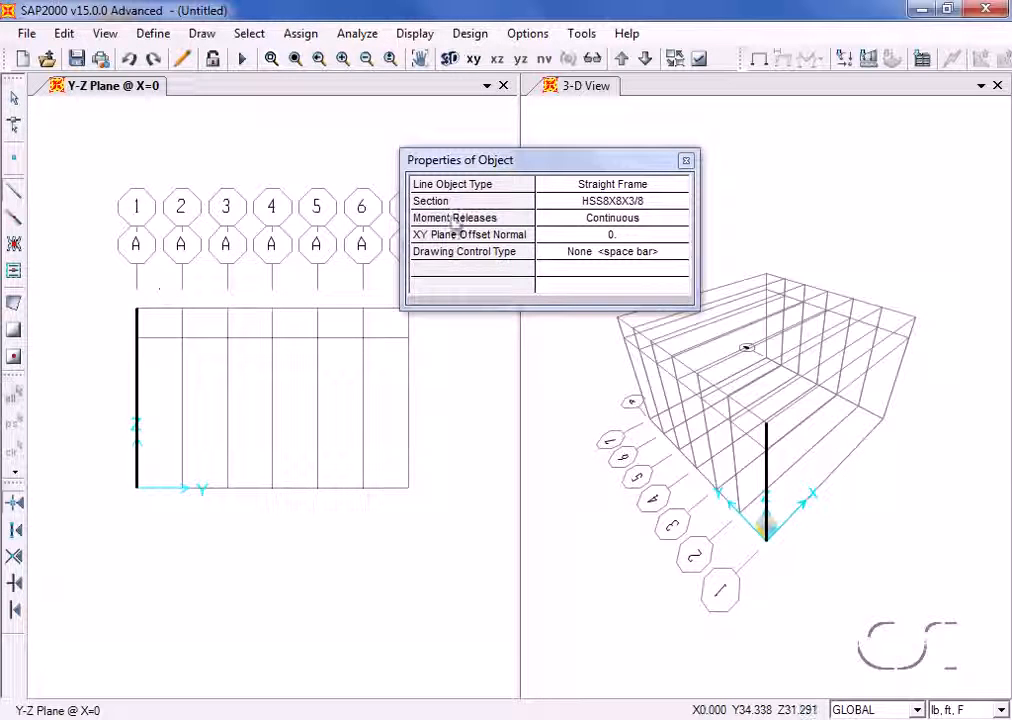
- Draw the second HSS8X8X3/8 column on grid line 7 from the base to Z = 24 ft, keeping the properties window clear of the grid
left_click_drag(528, 167, 582, 119)
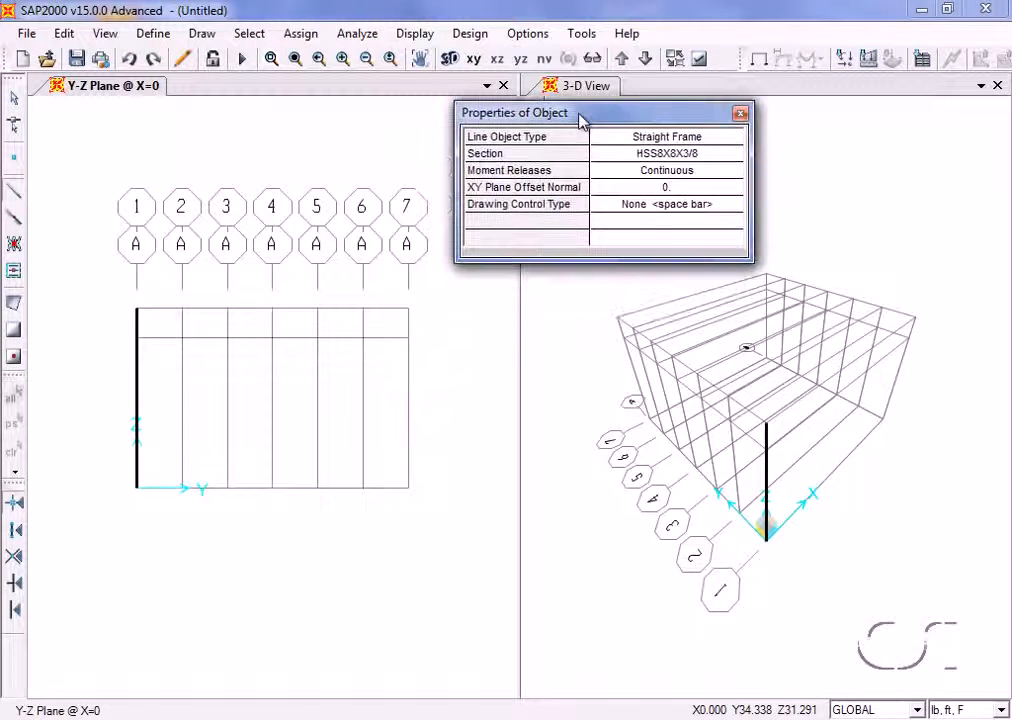
left_click(409, 489)
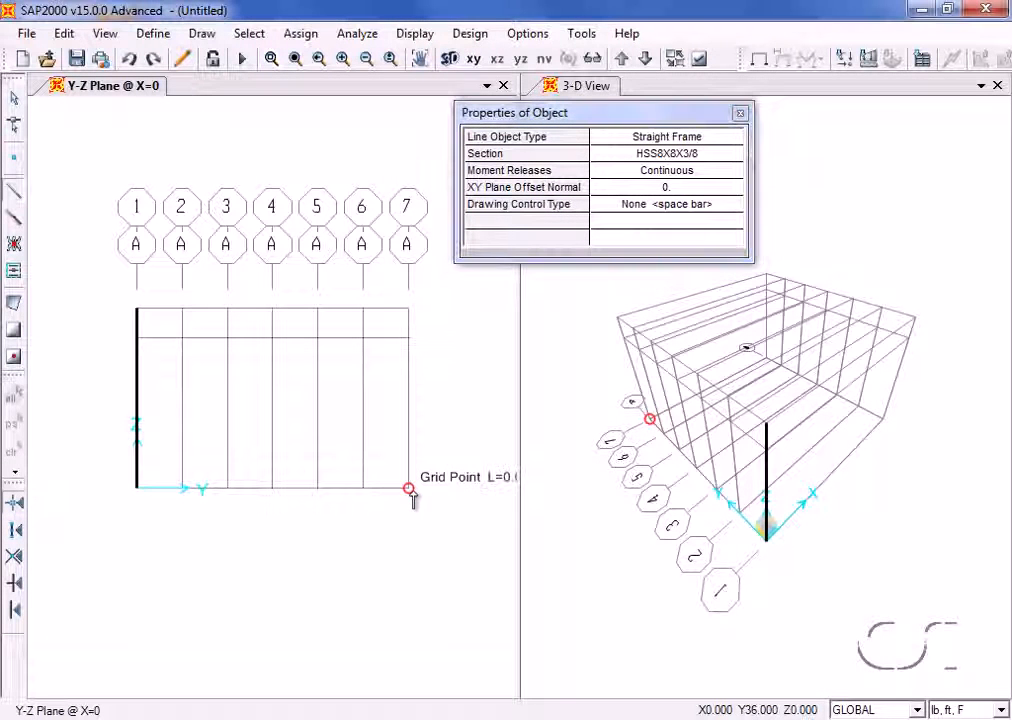
left_click(409, 310)
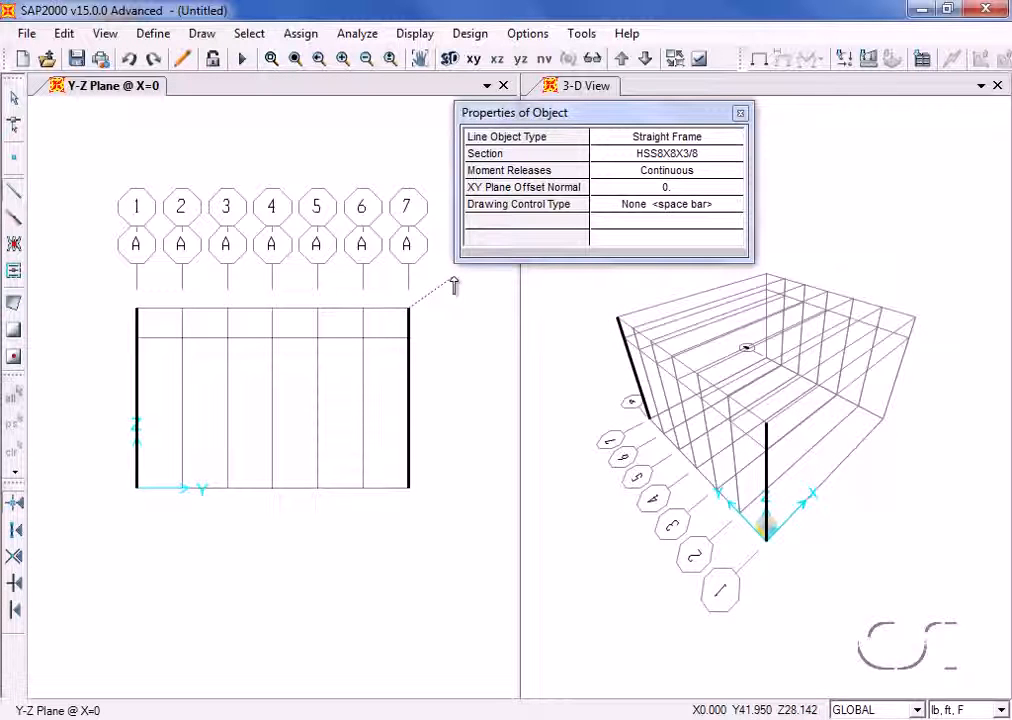
- Draw the bottom chord at Z = 20 ft and the top chord at Z = 24 ft from grid line 1 to 7 with section TRUSS
left_click(643, 156)
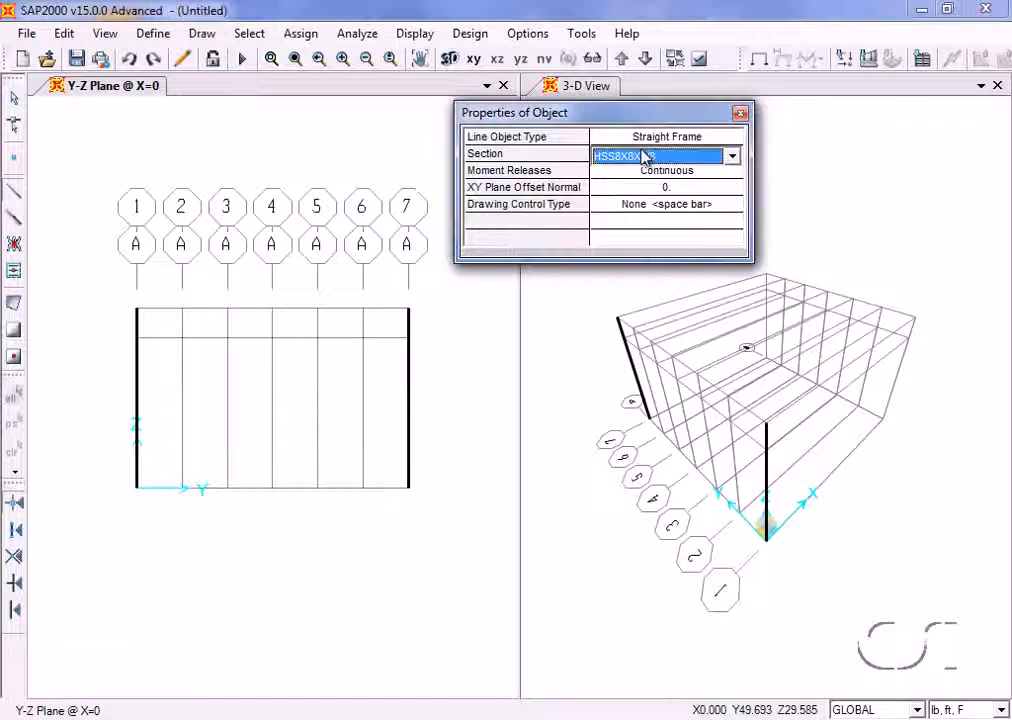
left_click(643, 156)
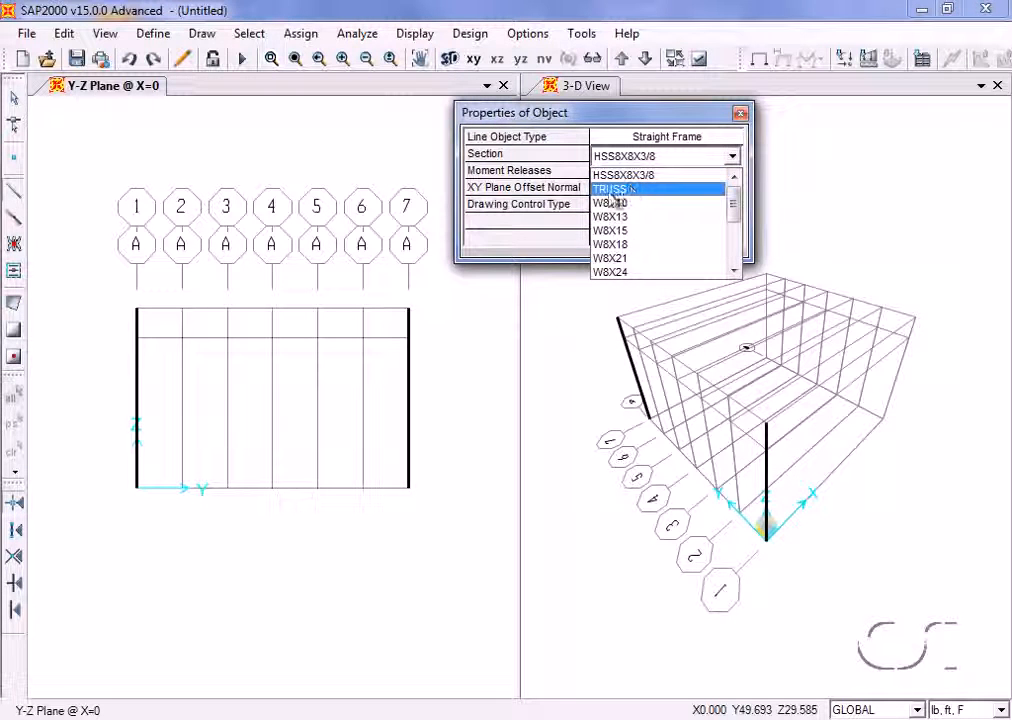
left_click(612, 189)
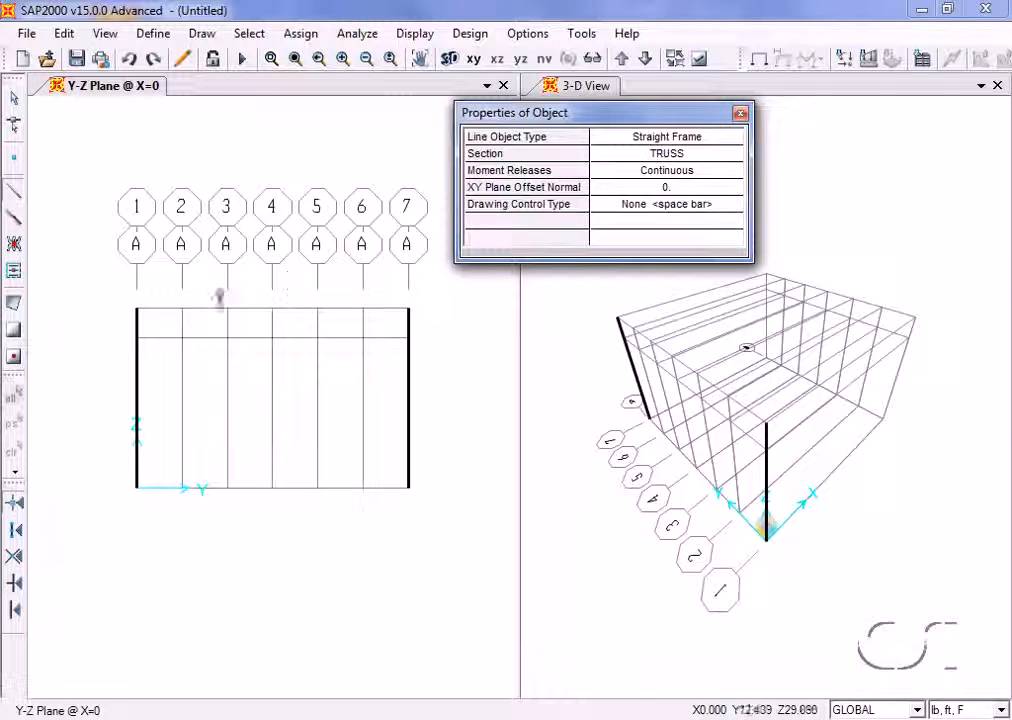
left_click(137, 338)
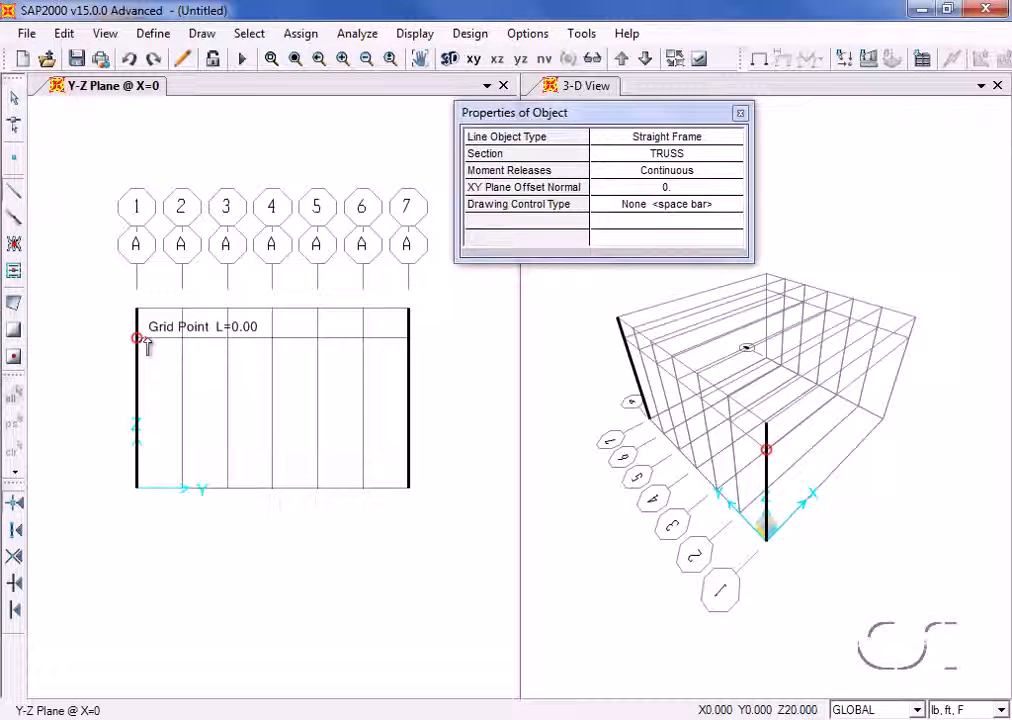
left_click(408, 338)
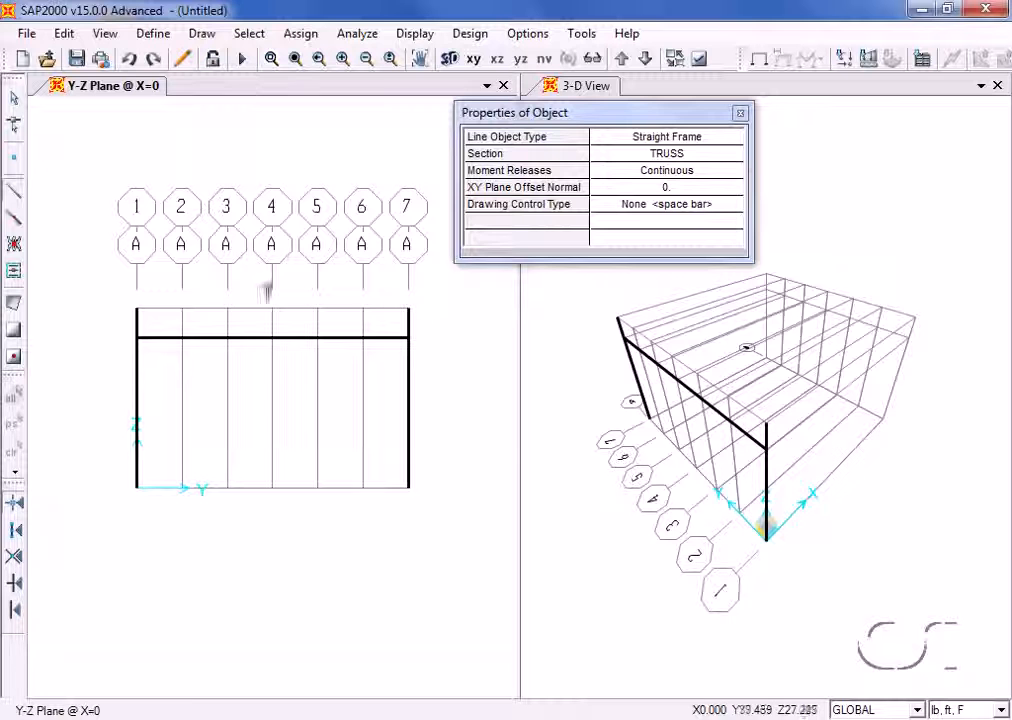
left_click(137, 310)
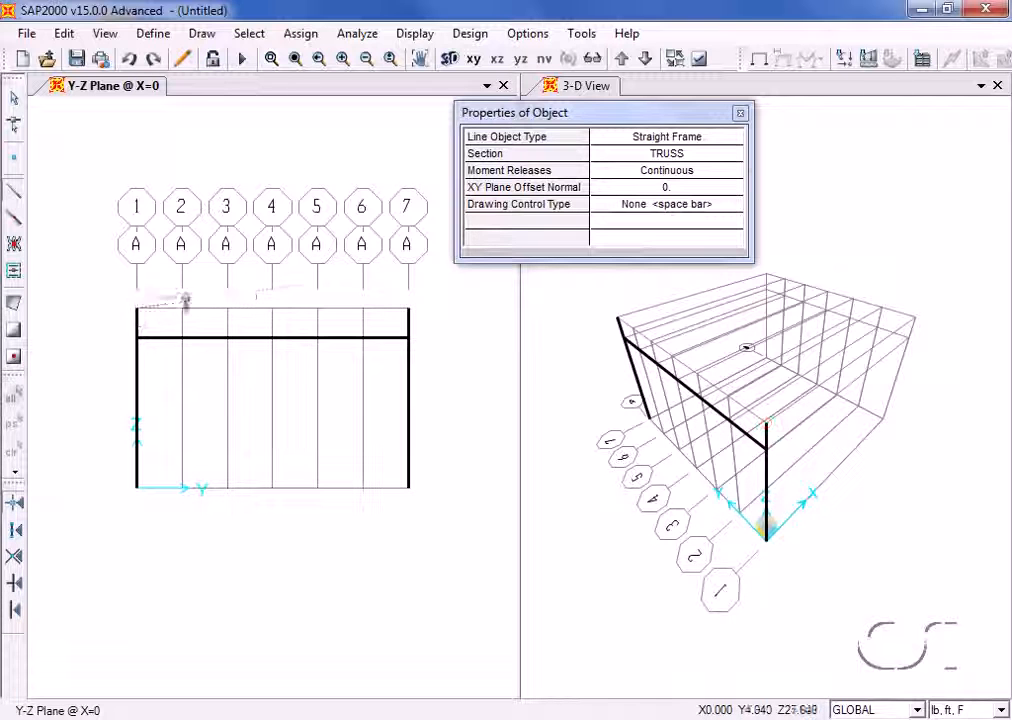
left_click(408, 310)
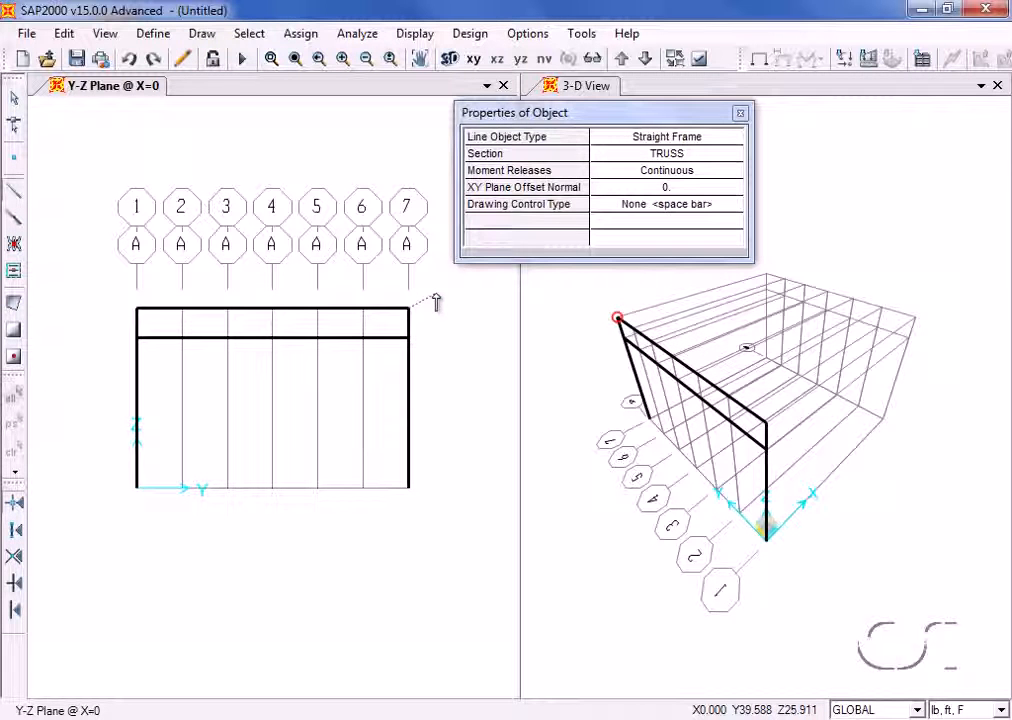
right_click(436, 296)
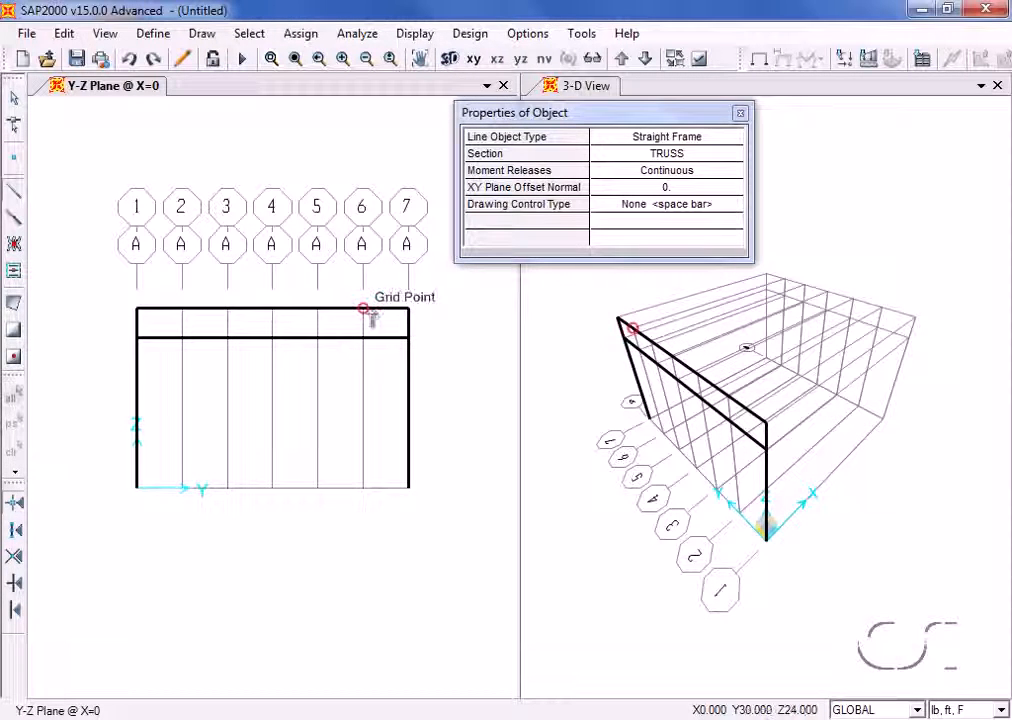
- Draw the TRUSS diagonals and verticals as a continuous zigzag from the top chord at grid line 7 to the top chord at grid line 4
left_click(407, 310)
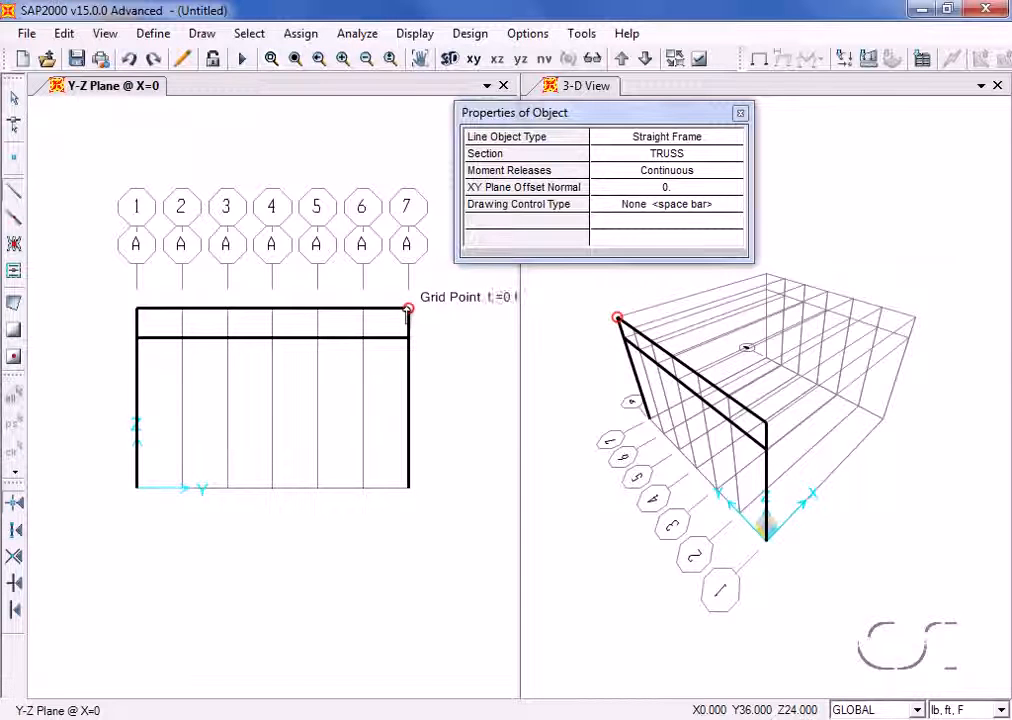
left_click(363, 338)
left_click(364, 311)
left_click(318, 338)
left_click(318, 310)
left_click(273, 338)
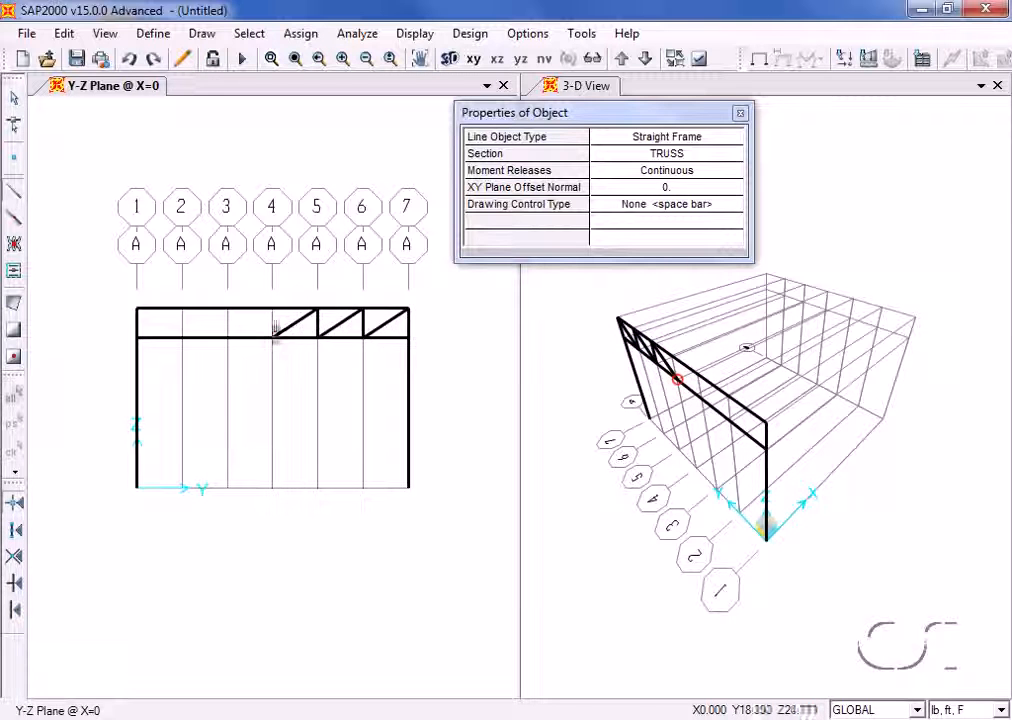
left_click(273, 311)
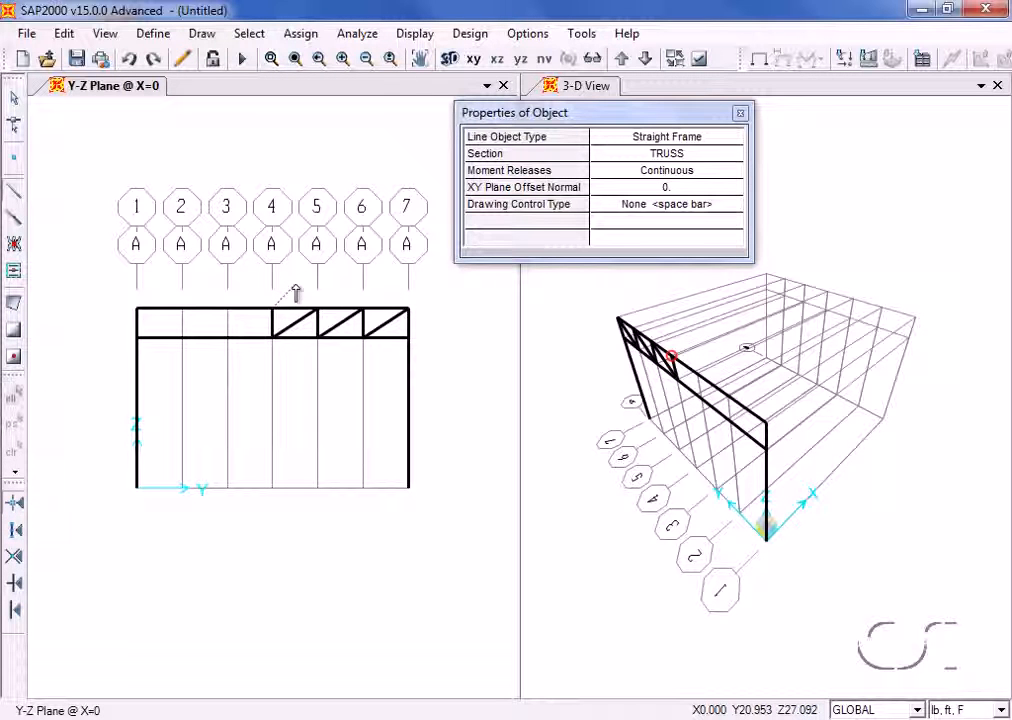
right_click(296, 287)
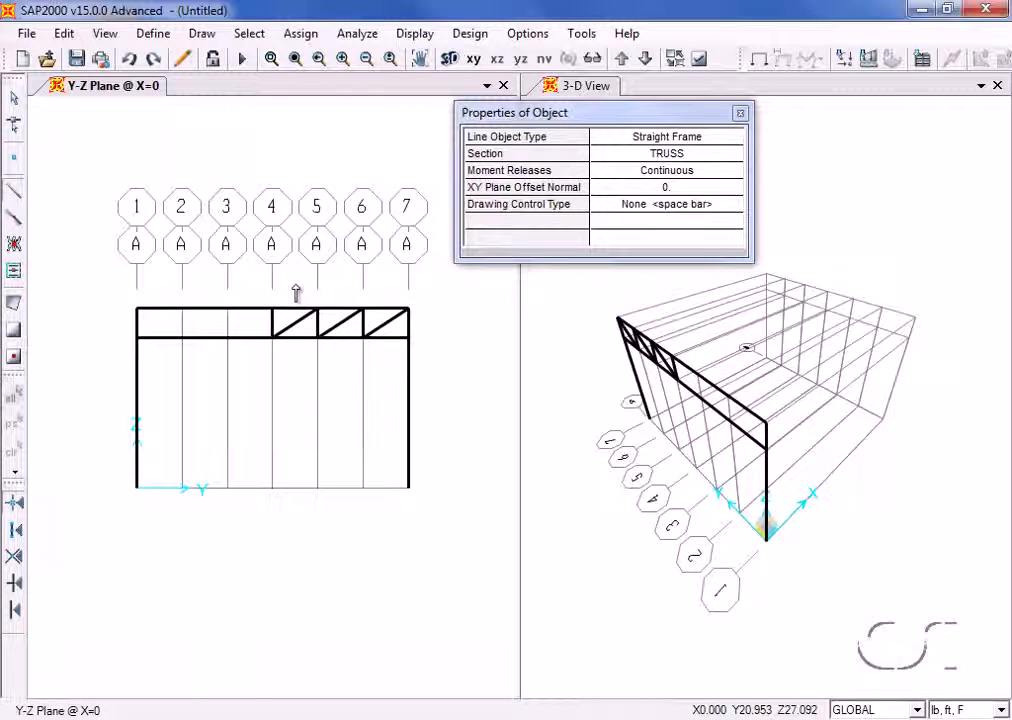
- Draw the remaining TRUSS diagonals and verticals from the bottom chord at grid line 4 to the top chord at grid line 1, and end drawing
left_click(272, 336)
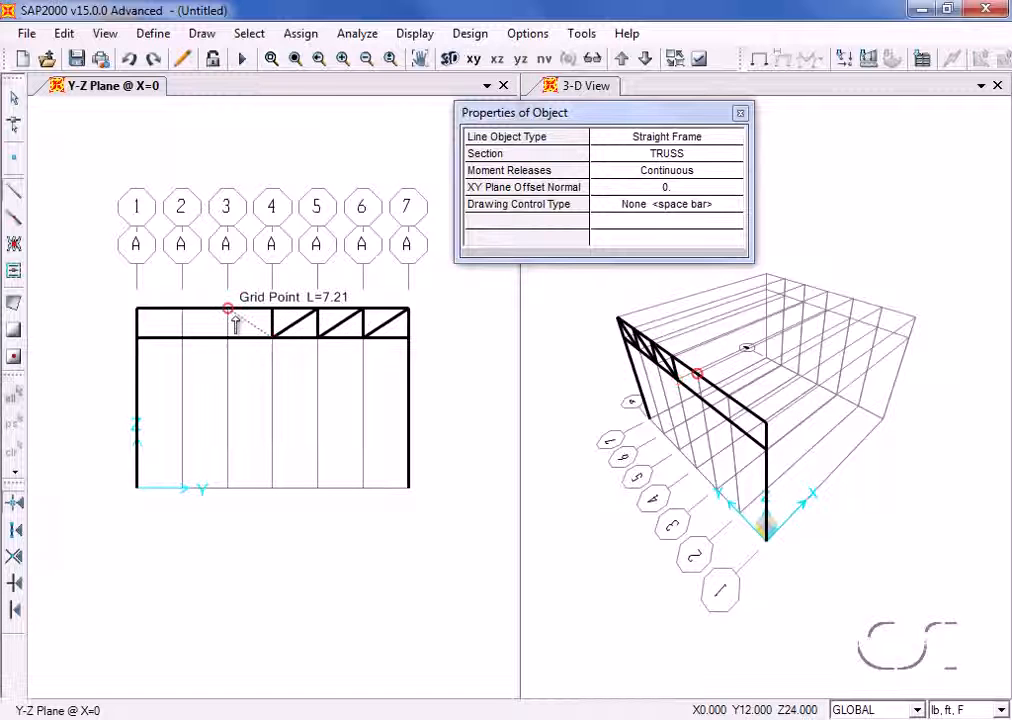
left_click(228, 309)
left_click(229, 338)
left_click(182, 309)
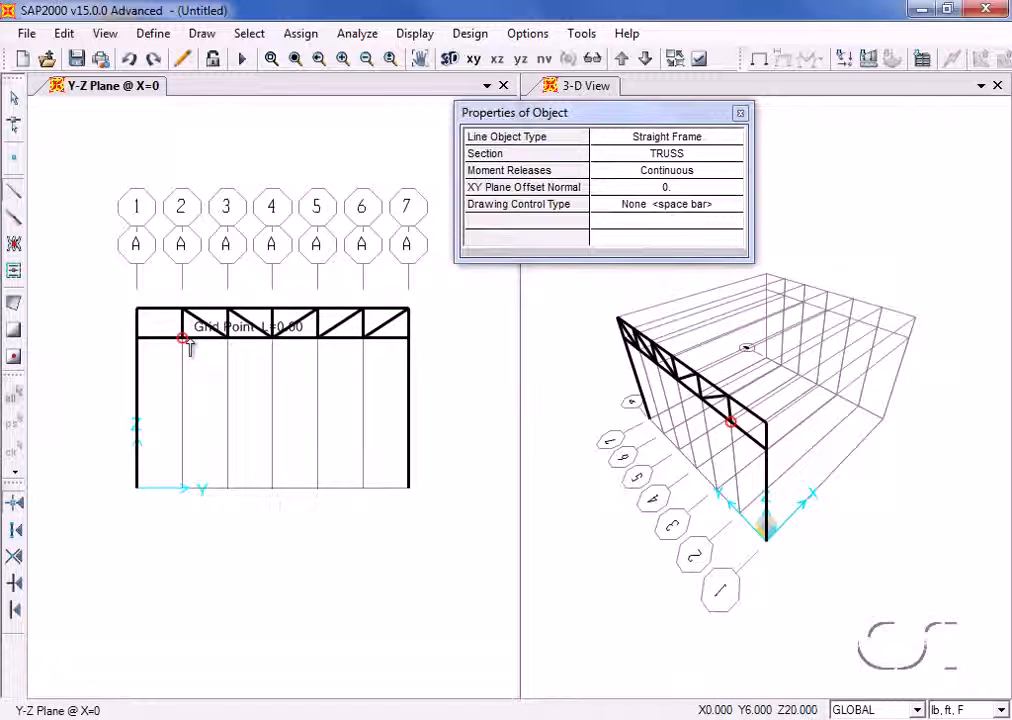
left_click(137, 309)
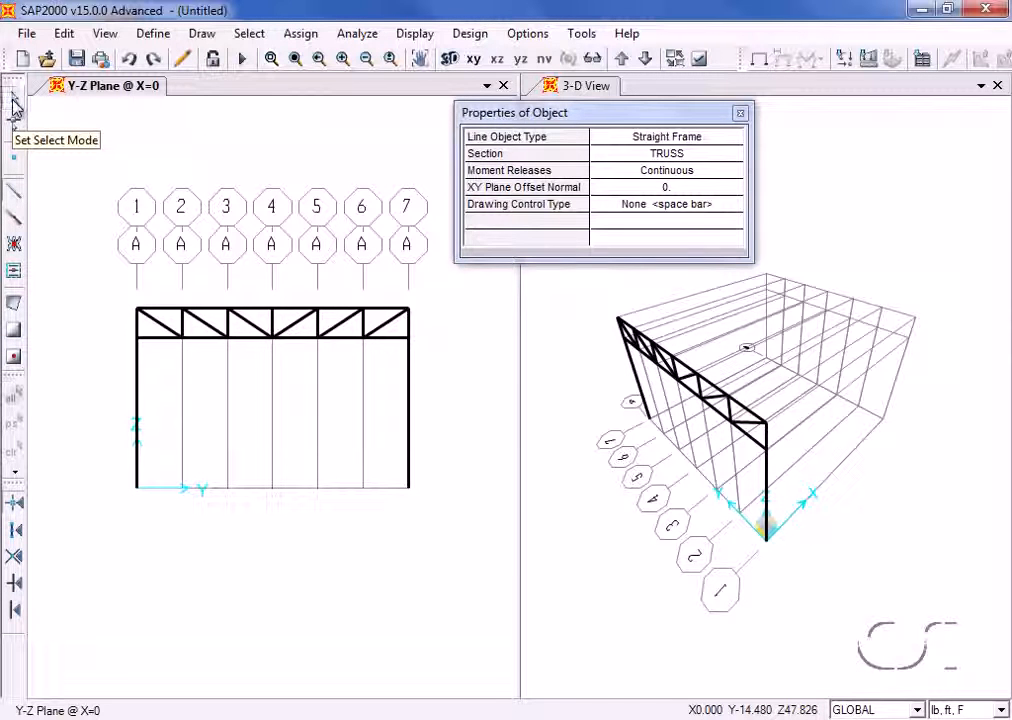
left_click(14, 106)
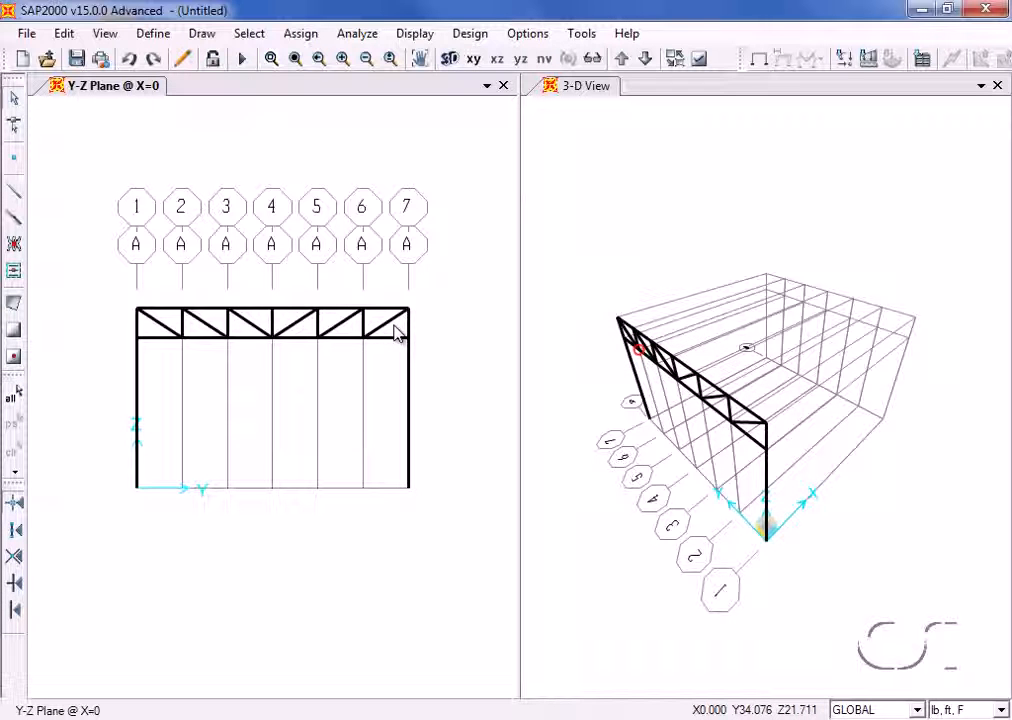
- Release Moment 33 (Major) at the start and end of all truss diagonals and verticals, and clear the display of assigns
left_click_drag(394, 325, 265, 315)
left_click_drag(188, 324, 152, 331)
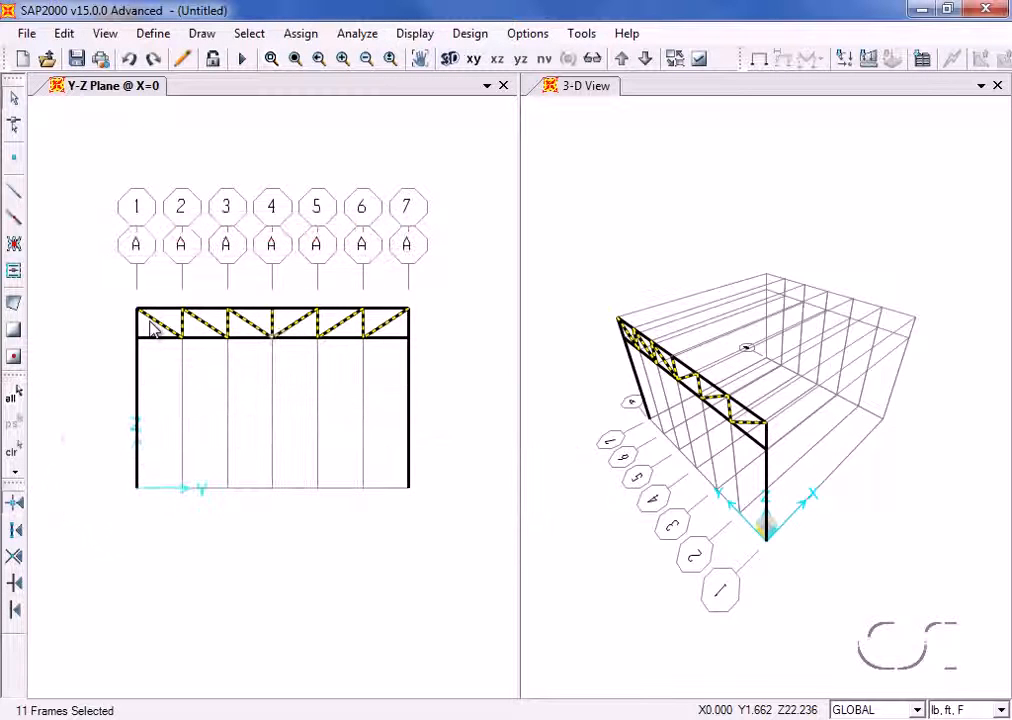
left_click(300, 35)
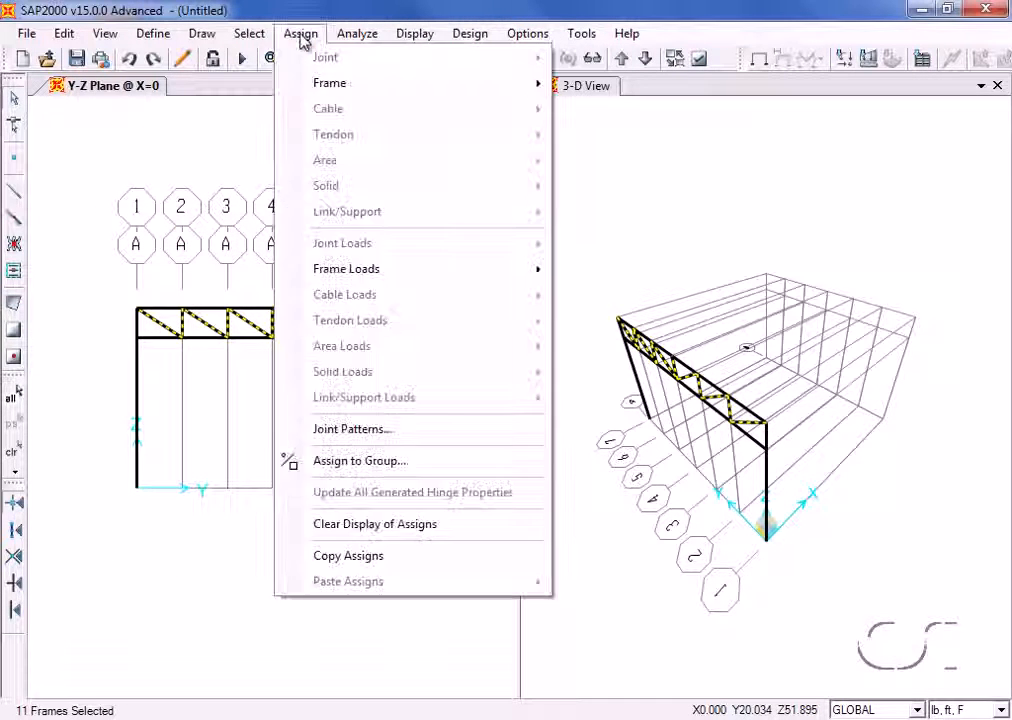
mouse_move(300, 86)
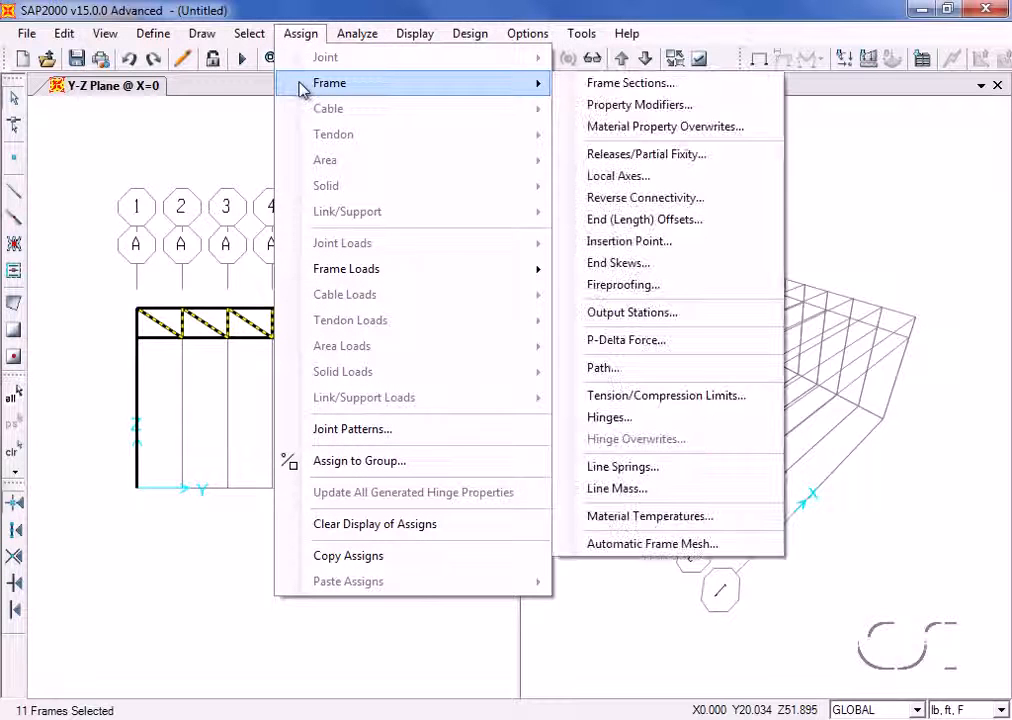
left_click(671, 160)
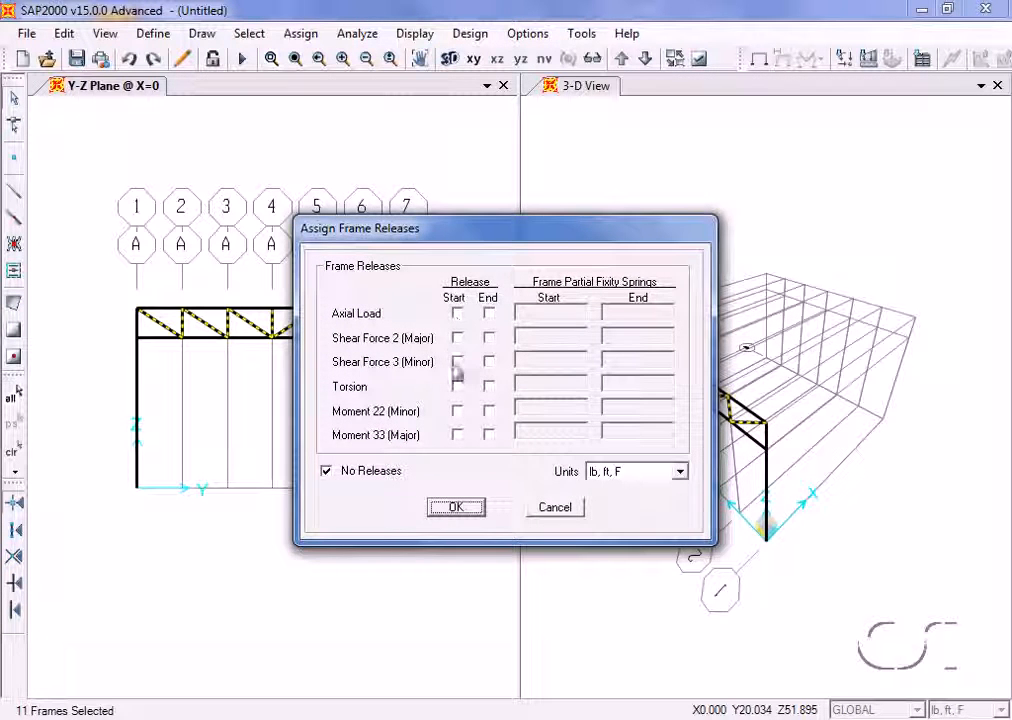
left_click(457, 435)
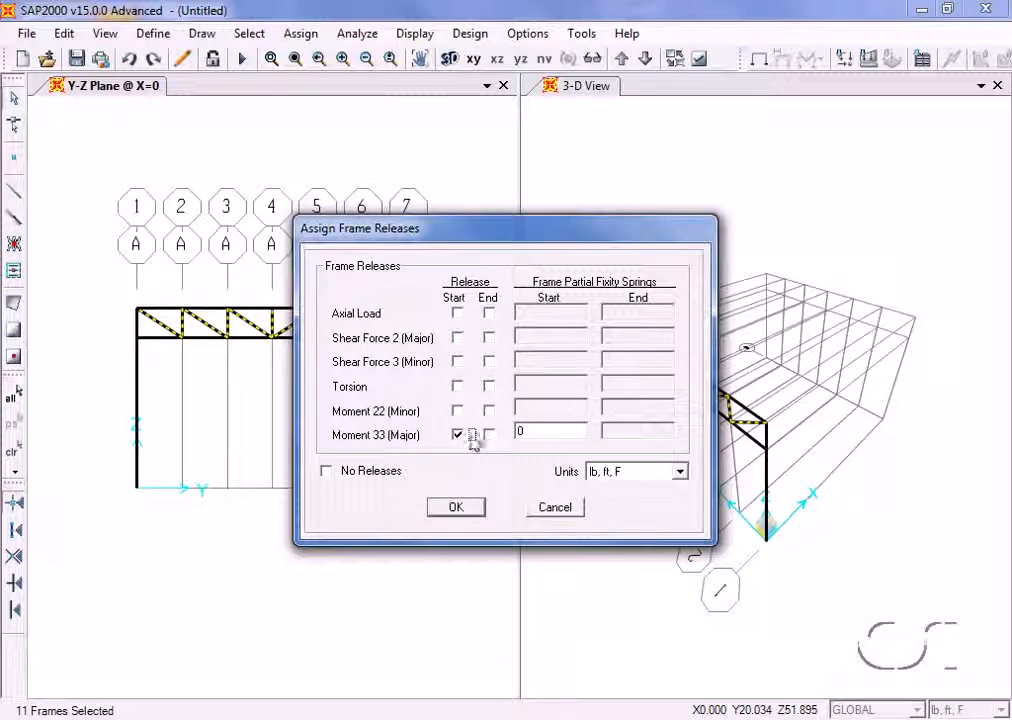
left_click(488, 437)
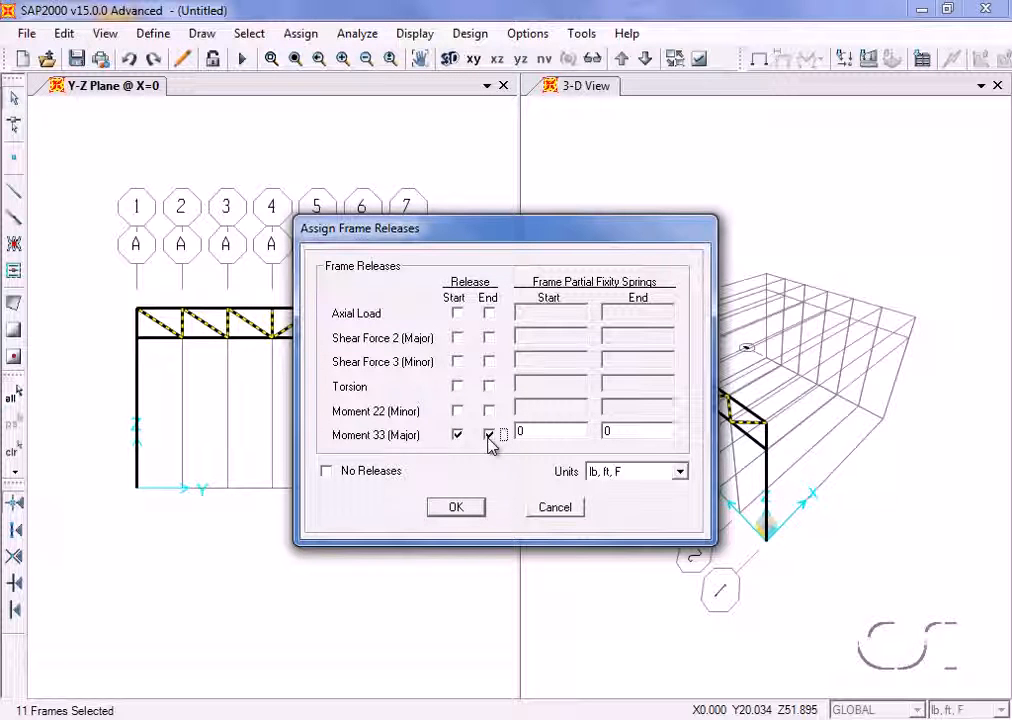
left_click(466, 508)
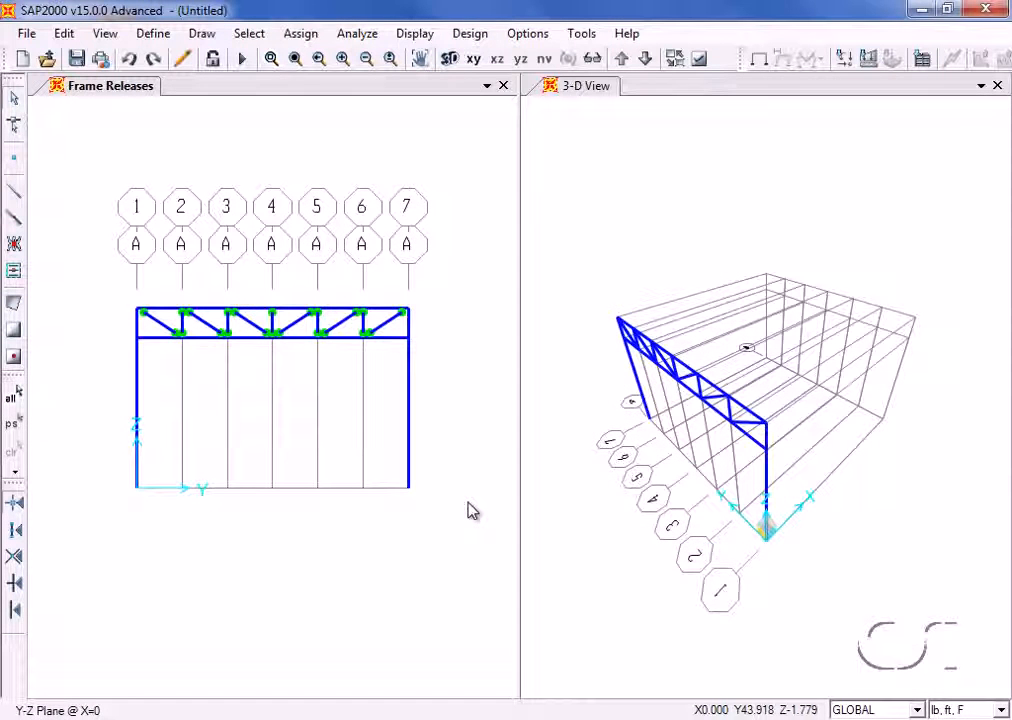
left_click(300, 36)
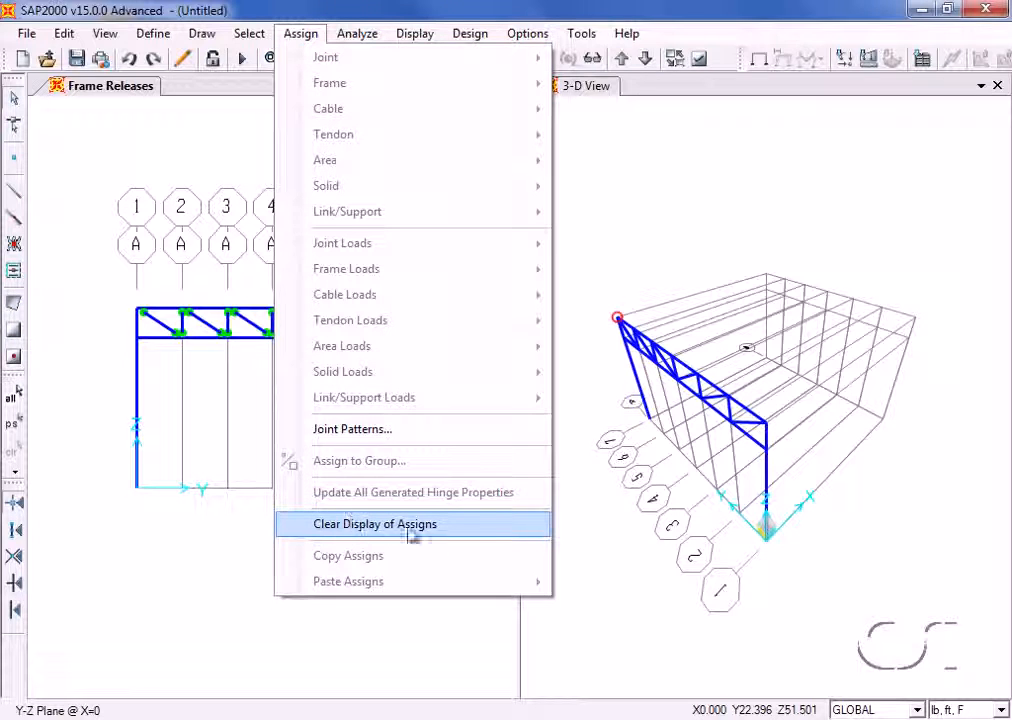
left_click(453, 538)
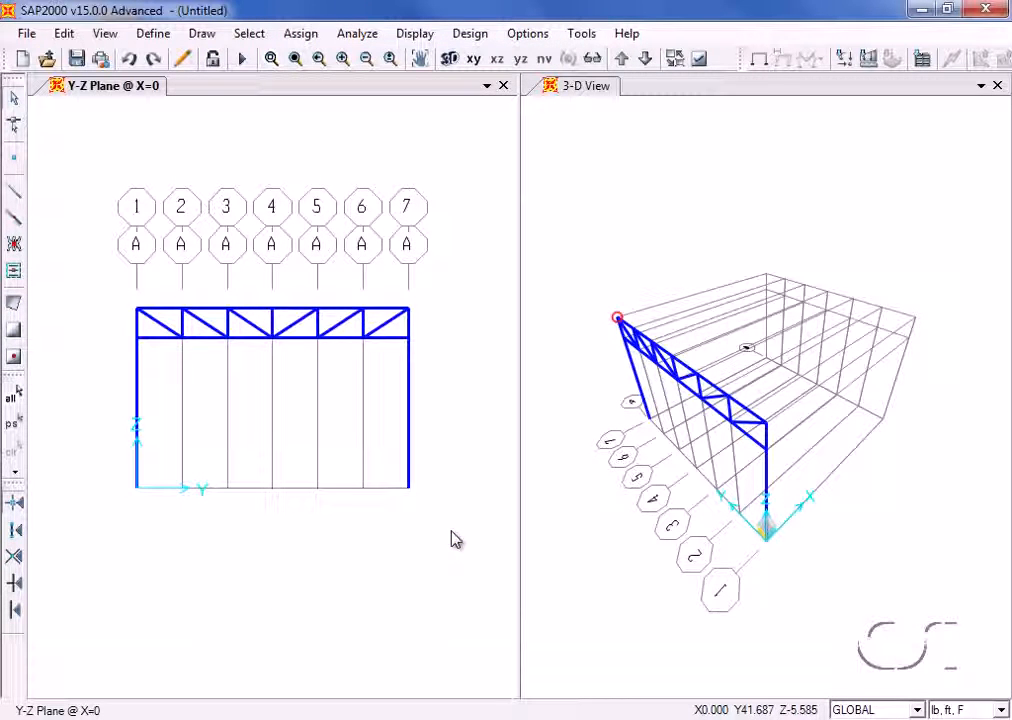
- Divide the truss's top chord into 2 frames with a last/first length ratio of 1
left_click(295, 310)
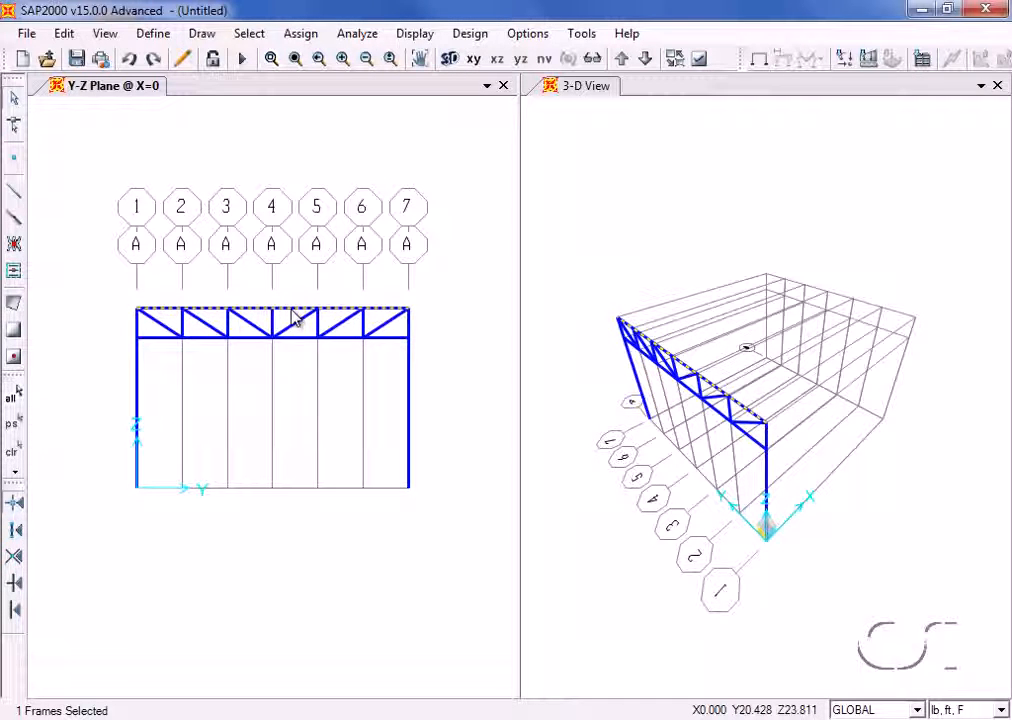
left_click(64, 34)
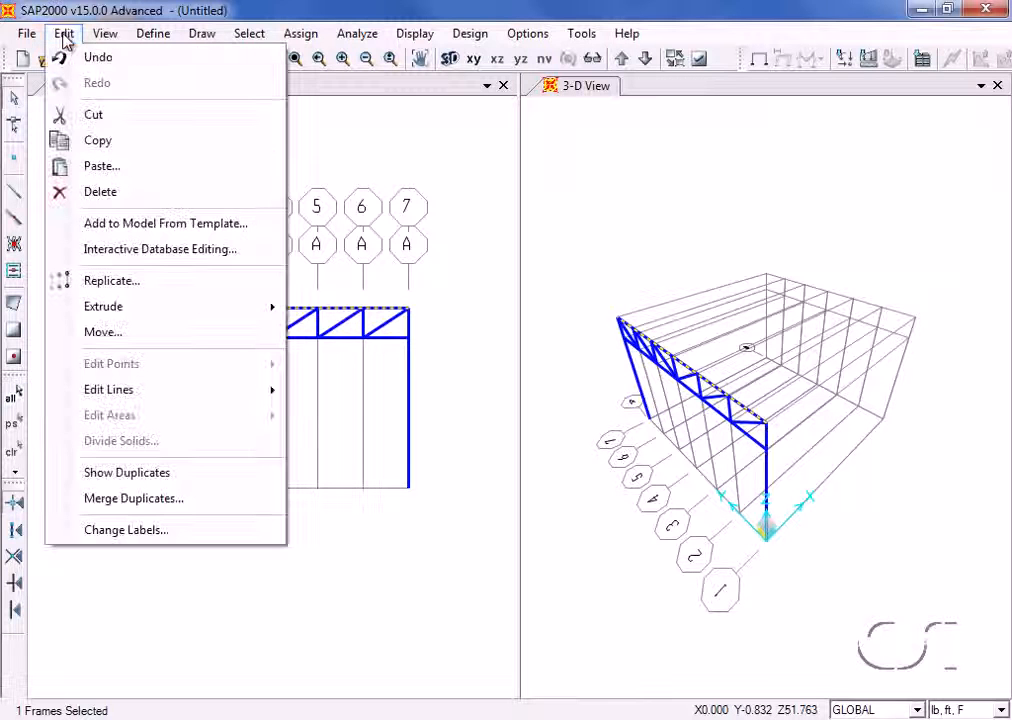
mouse_move(93, 389)
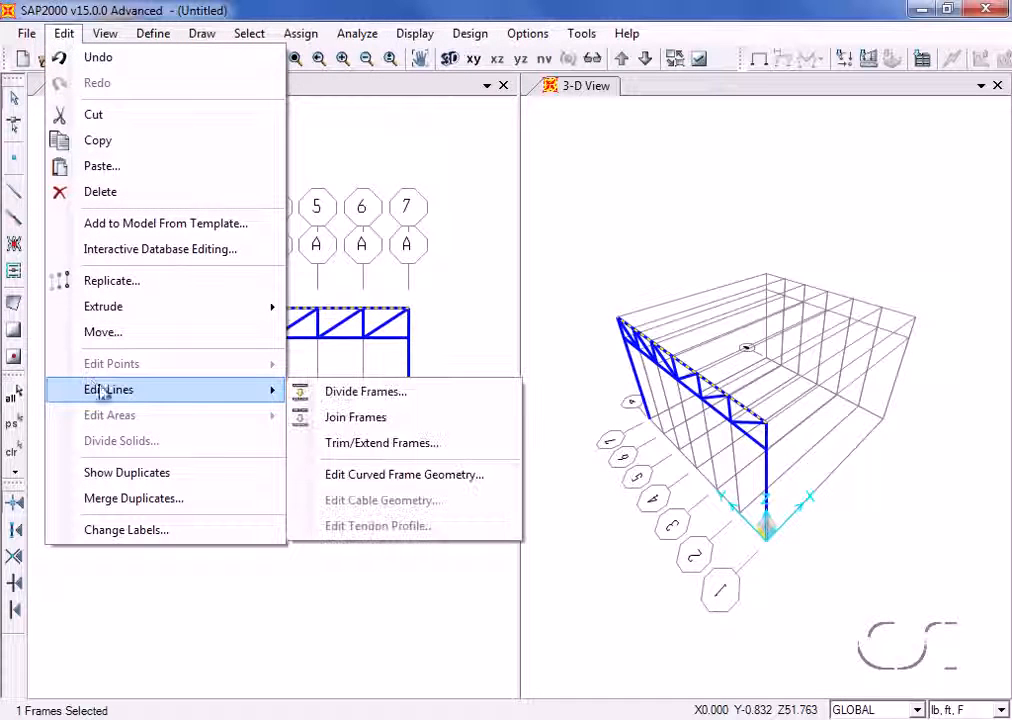
left_click(368, 392)
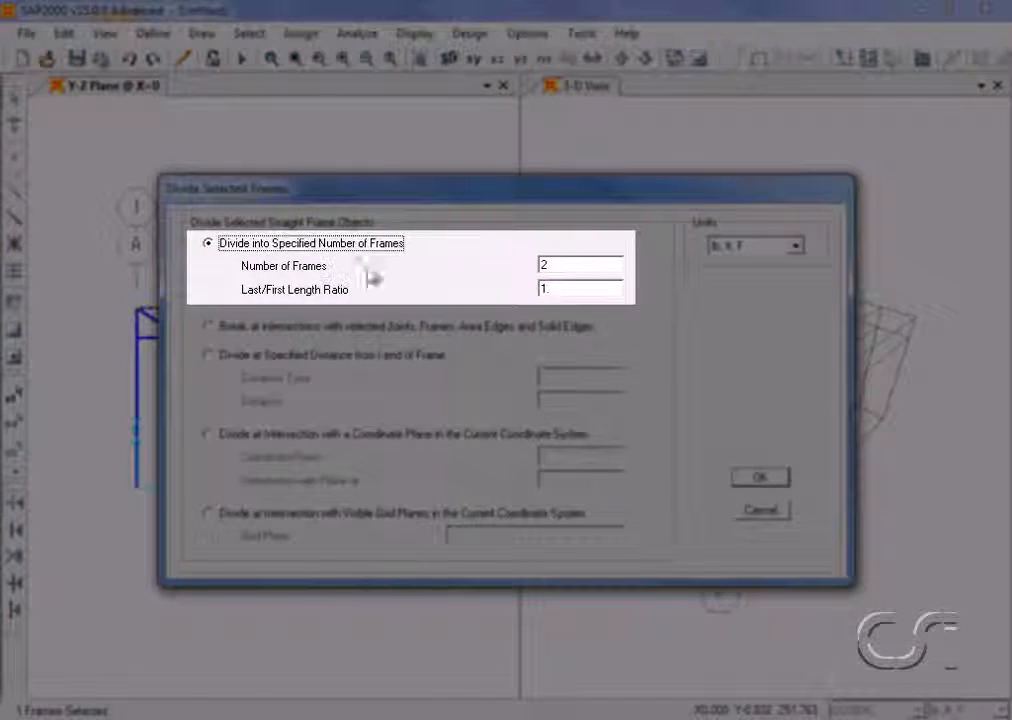
double_click(575, 265)
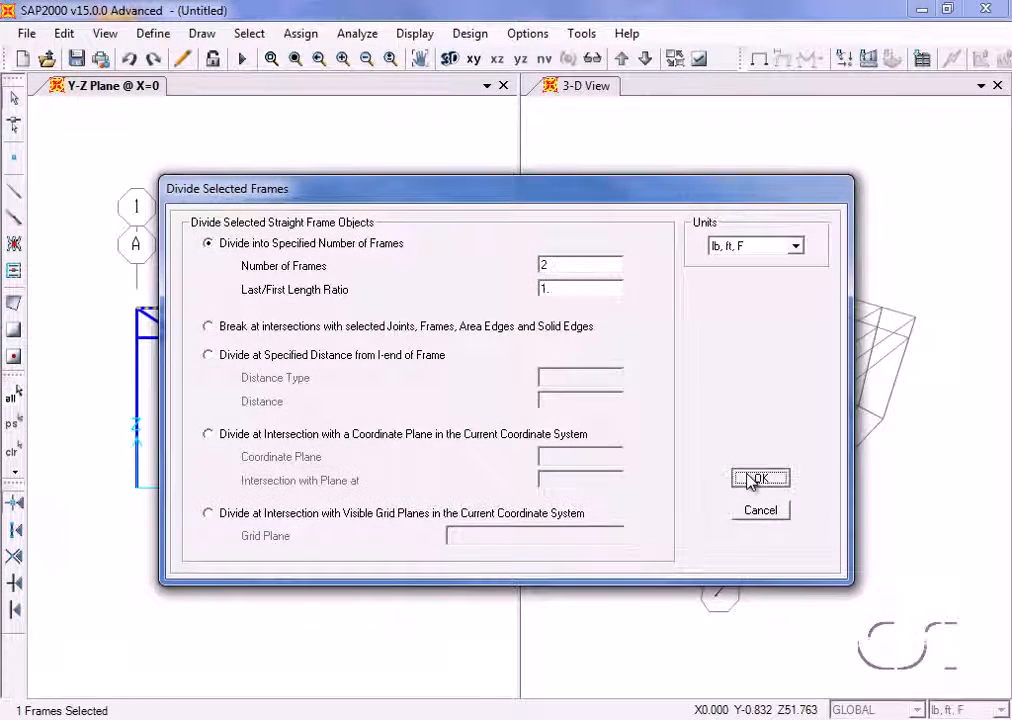
left_click(740, 479)
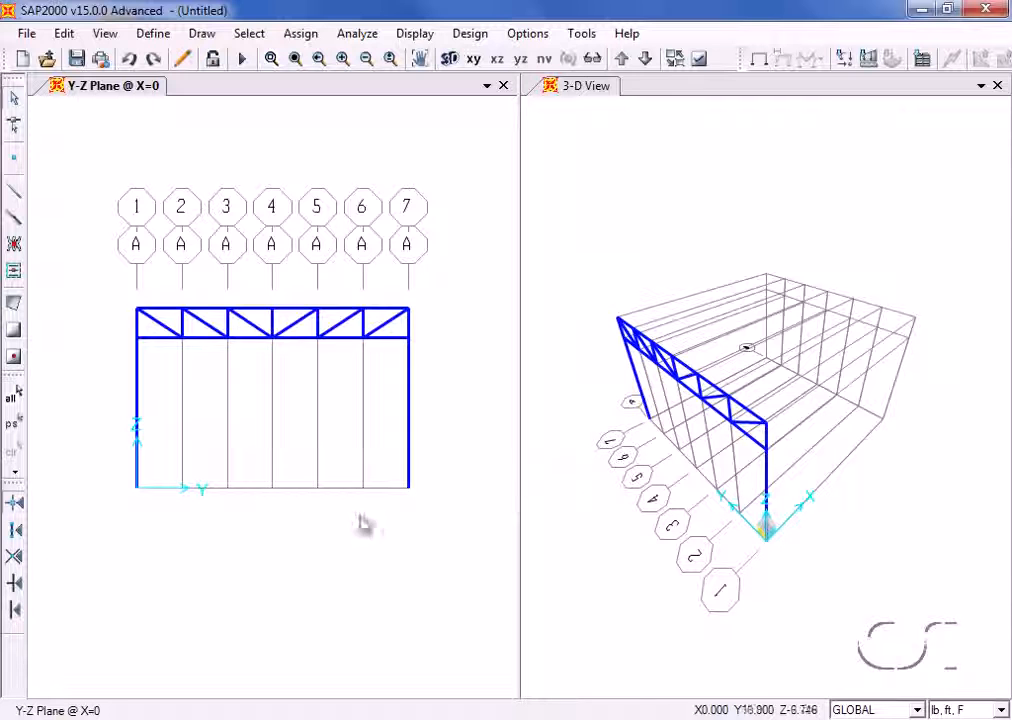
- Assign pinned restraints (Translation 1, 2 and 3) to the two column base joints at grid lines 1 and 7
left_click(137, 491)
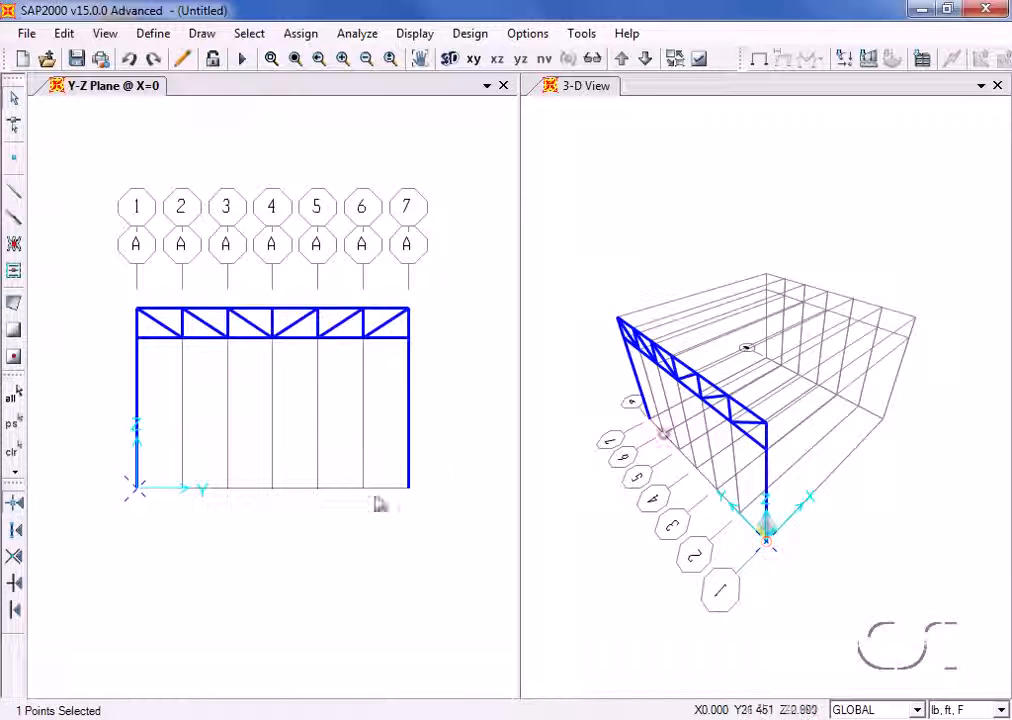
left_click(408, 490)
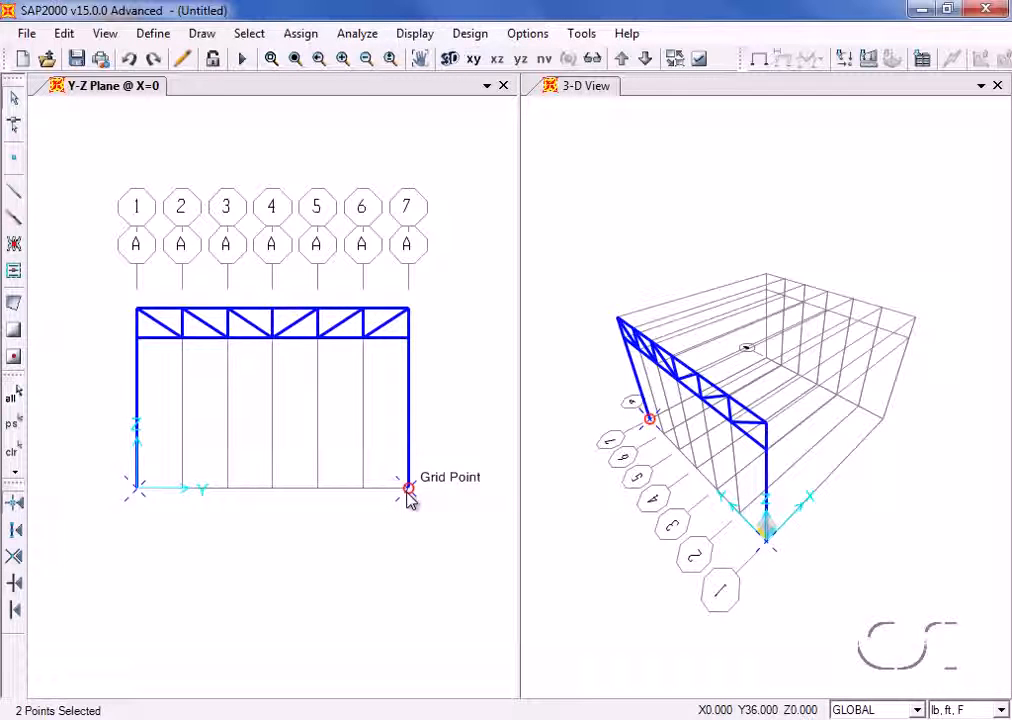
left_click(300, 33)
mouse_move(295, 58)
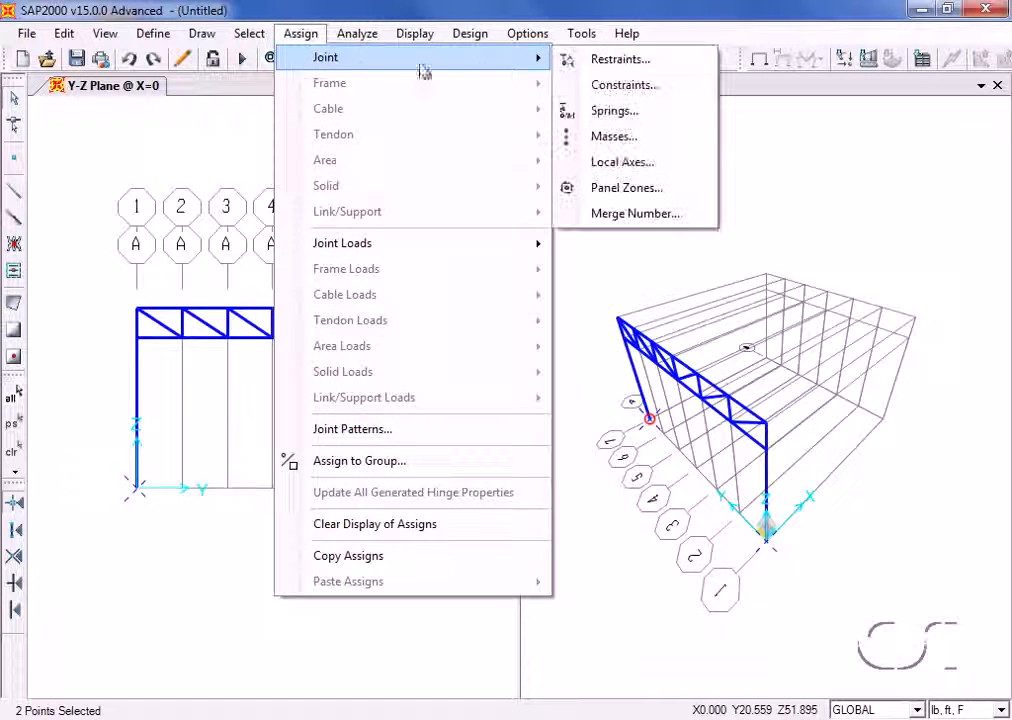
left_click(617, 59)
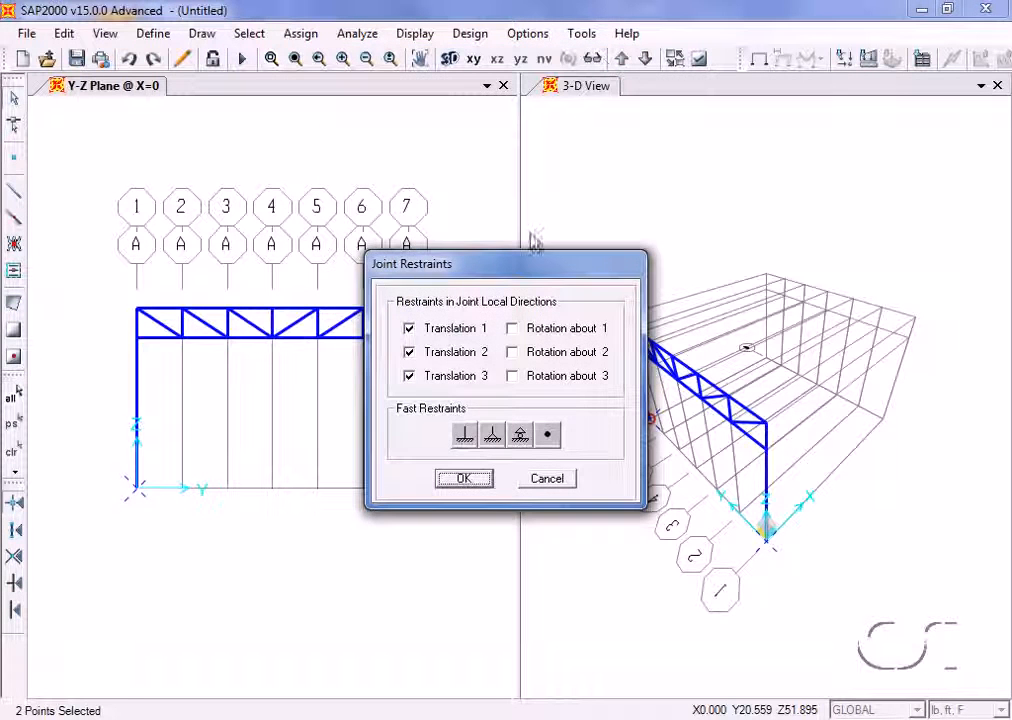
left_click(492, 445)
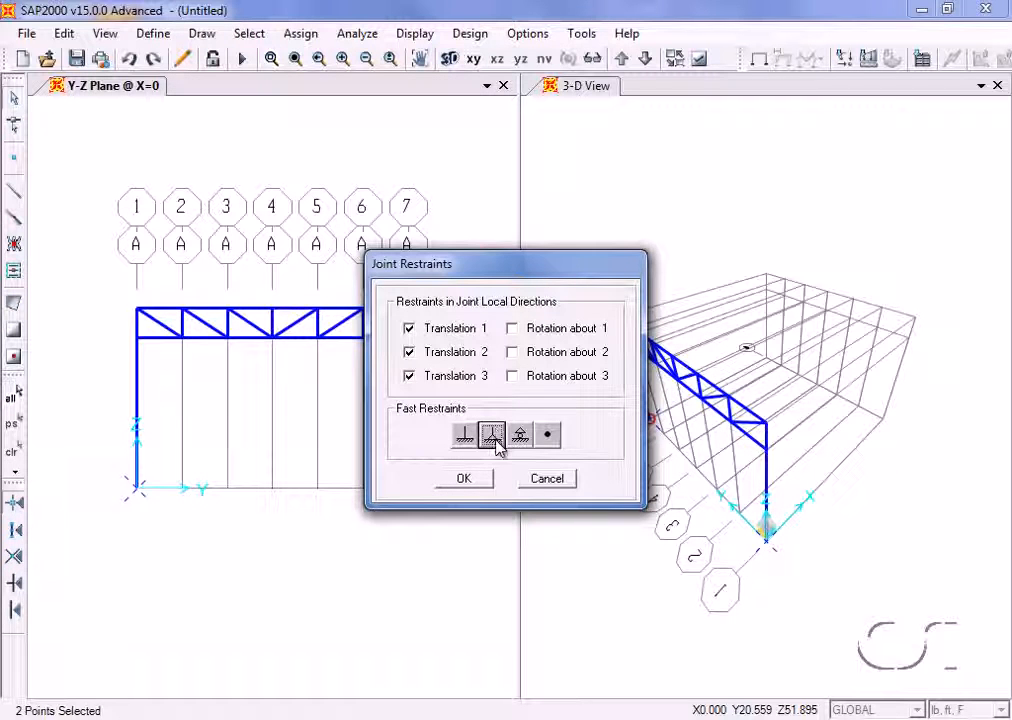
left_click(465, 483)
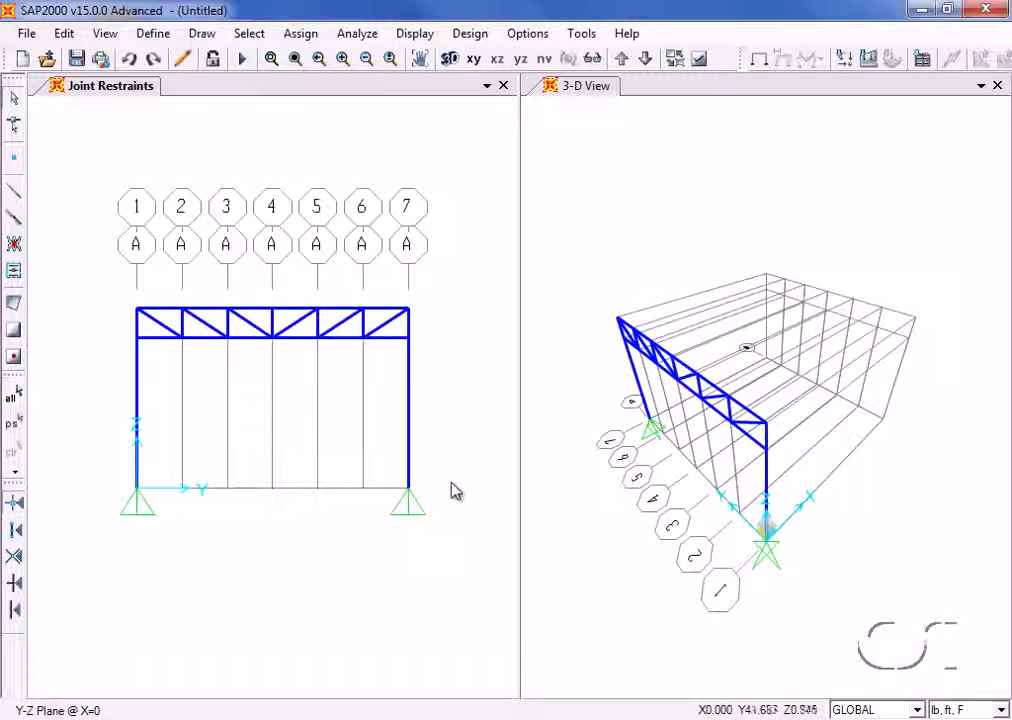
- Replicate the whole frame linearly with dx = 12 ft and 3 increments
left_click(15, 397)
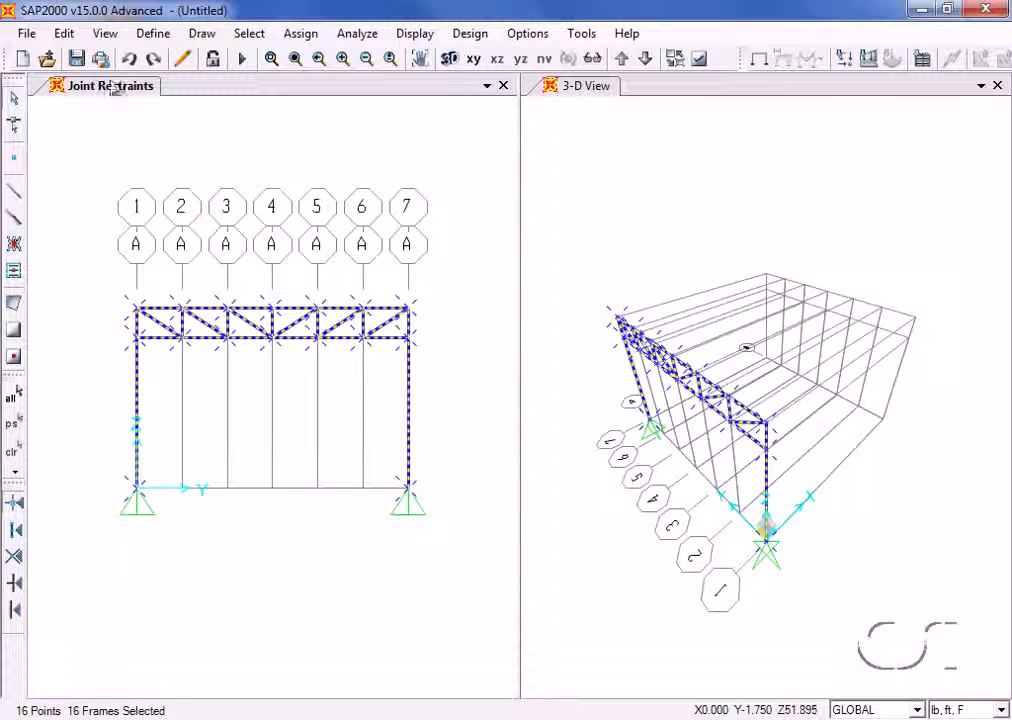
left_click(66, 34)
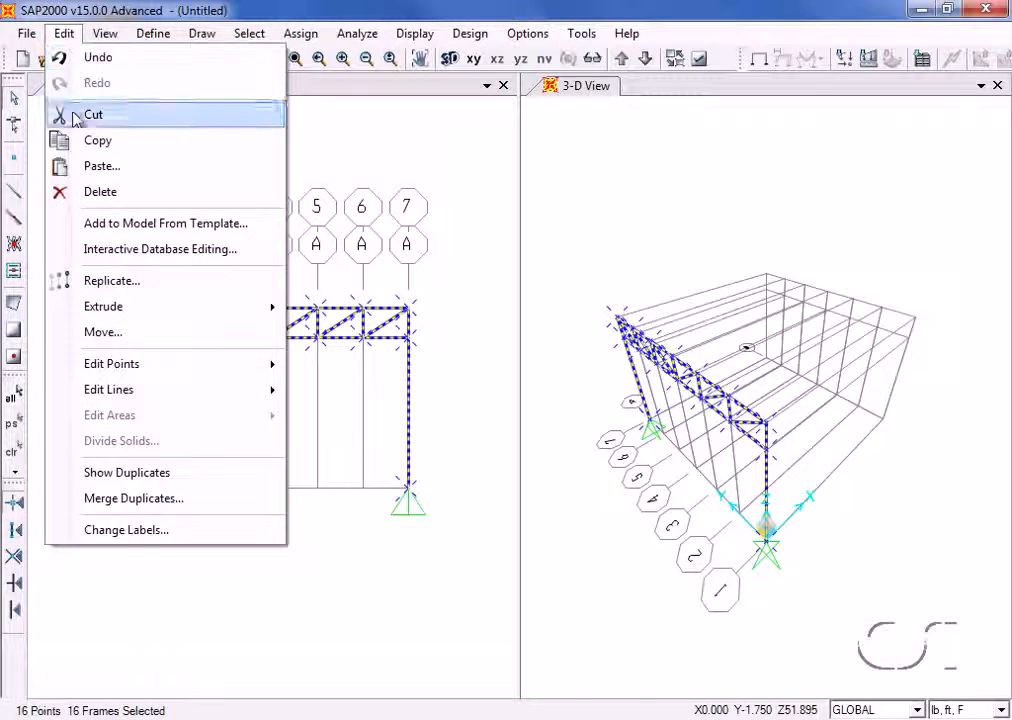
left_click(150, 282)
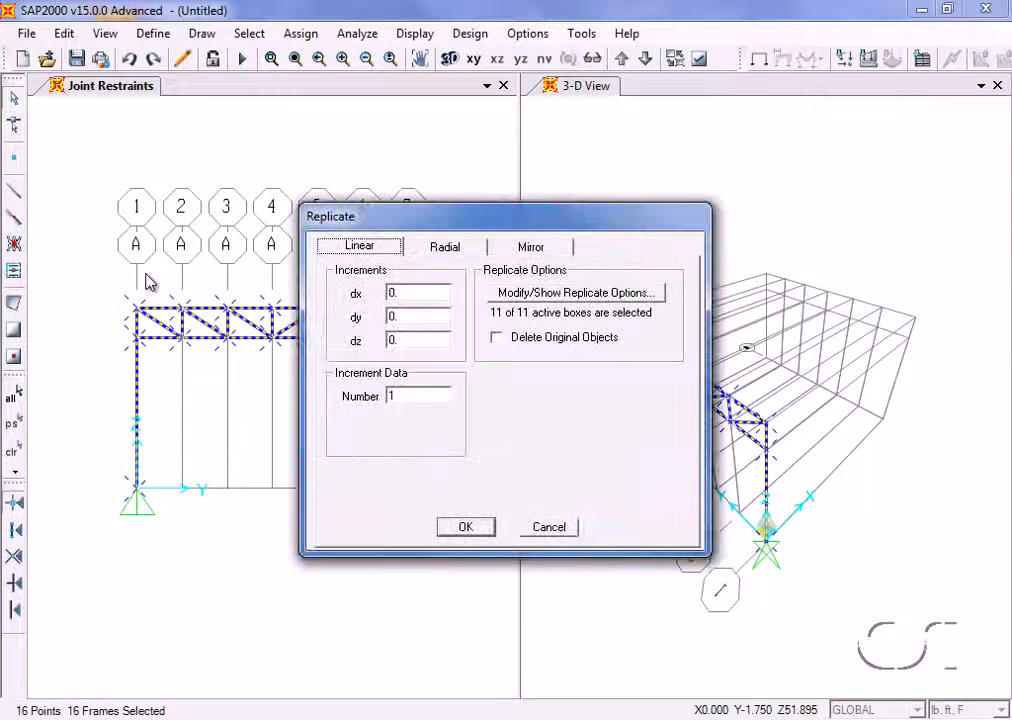
double_click(396, 293)
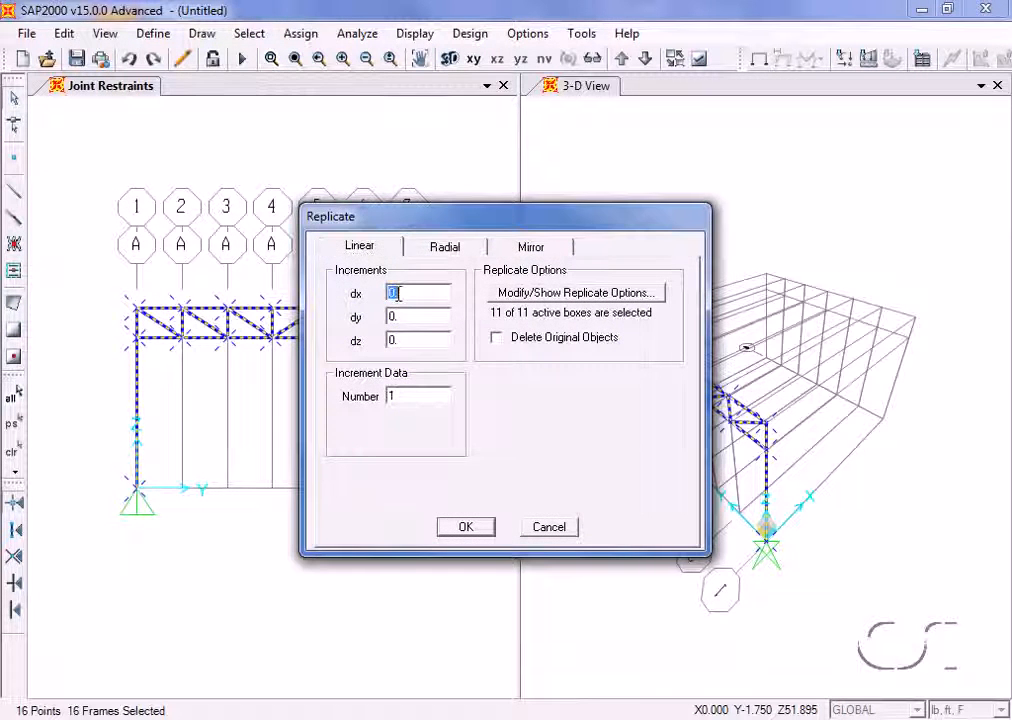
type("12")
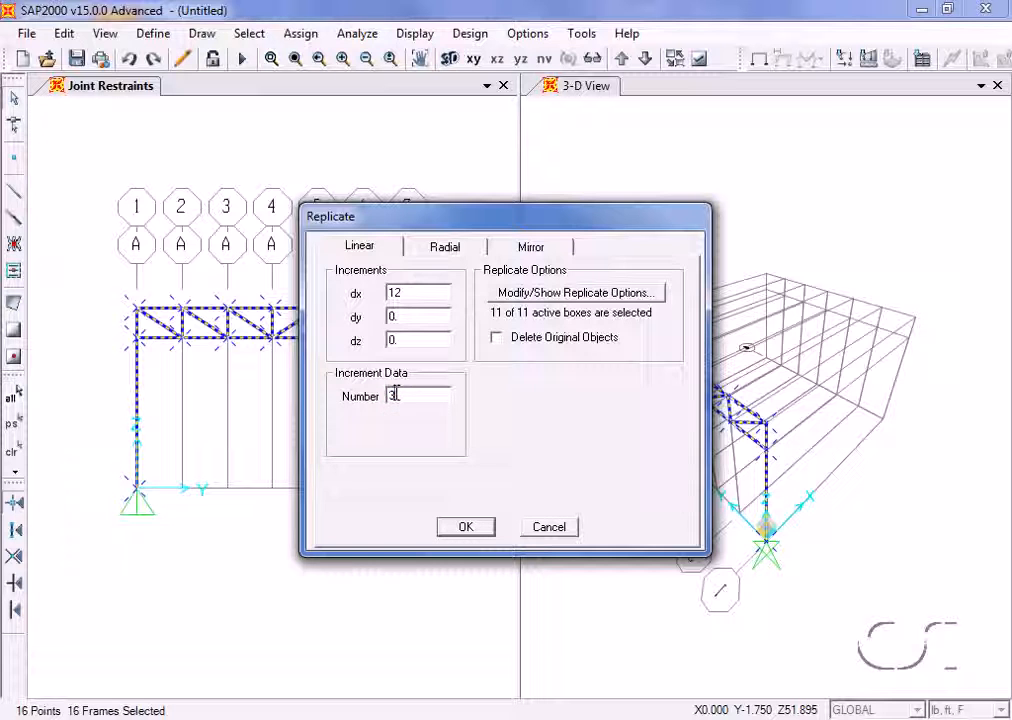
left_click(480, 529)
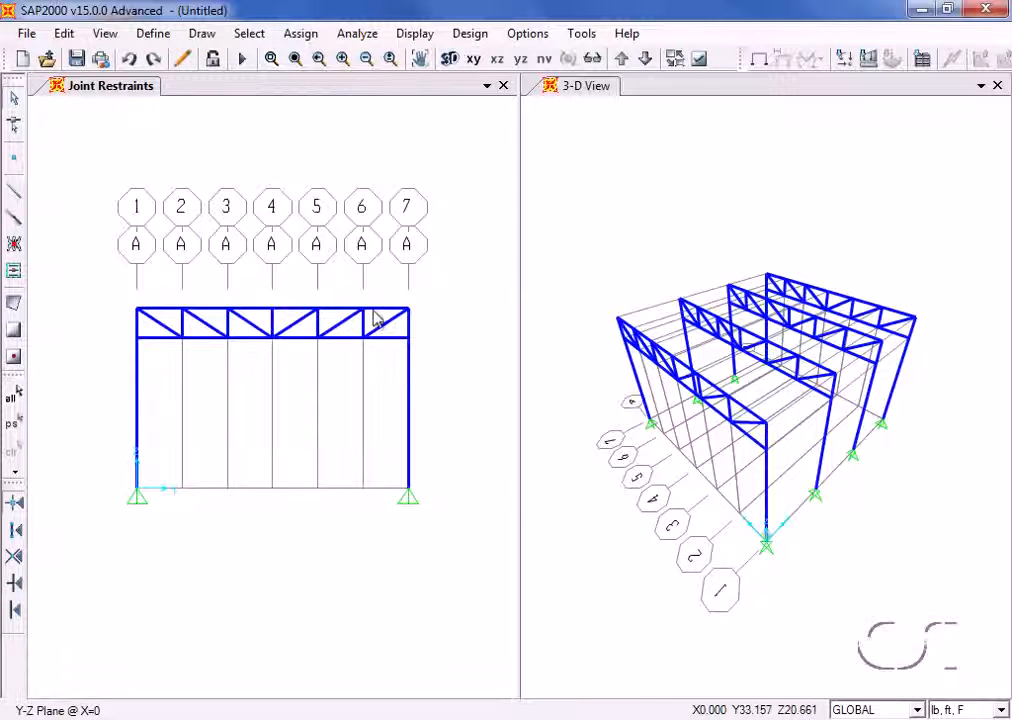
- Set the 2D view to the X-Z plane at Y = 0
left_click(105, 33)
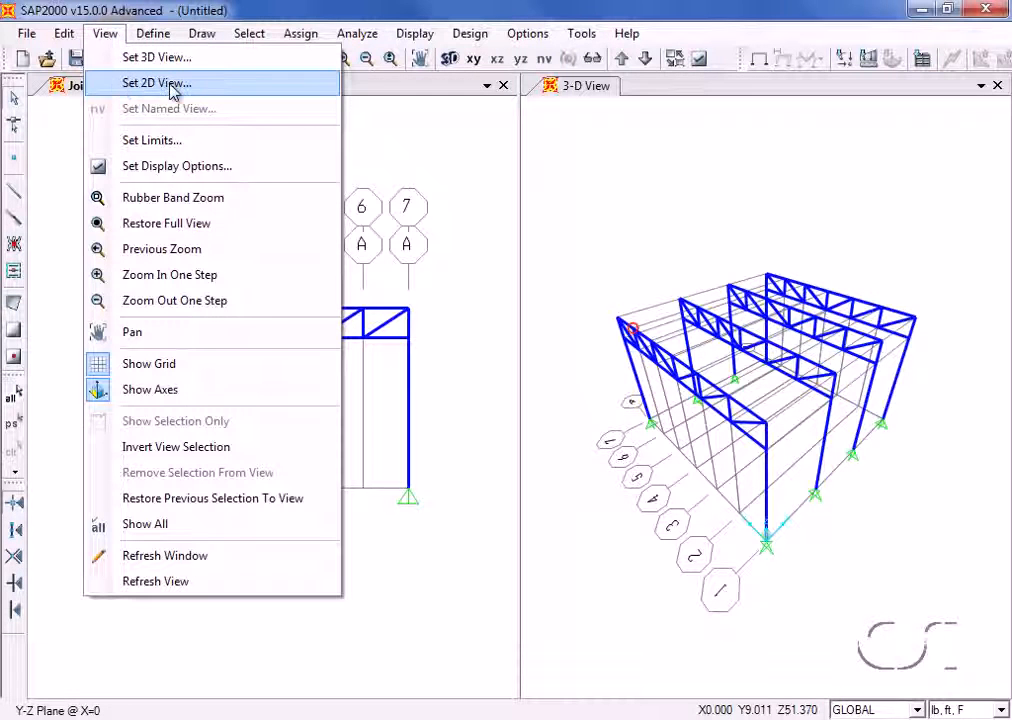
left_click(140, 82)
left_click(388, 429)
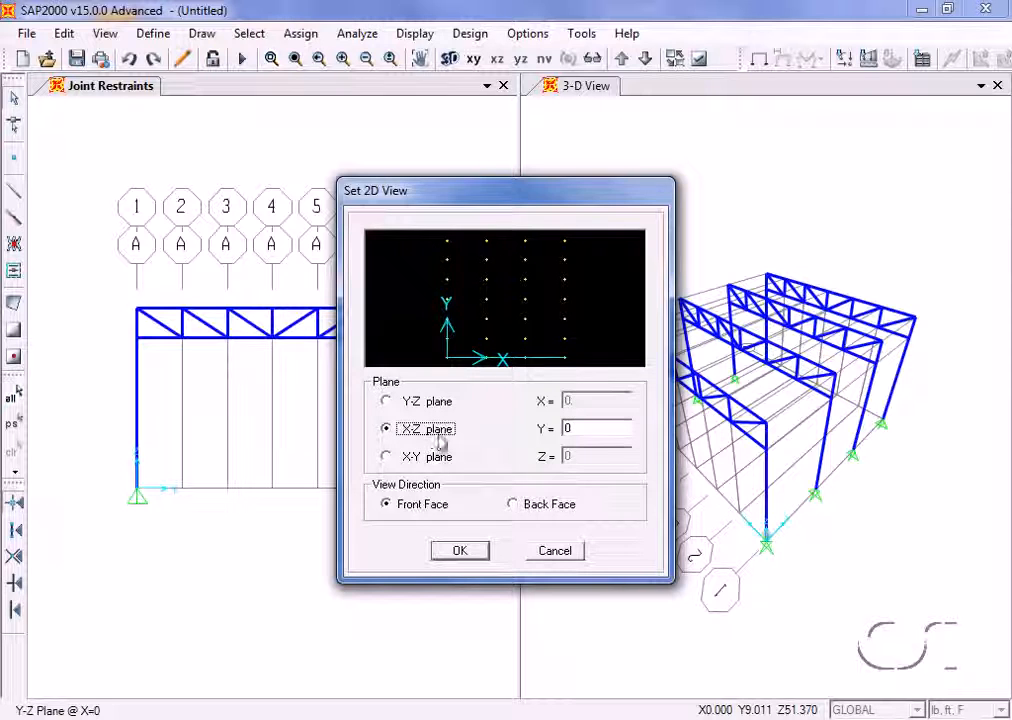
left_click(474, 553)
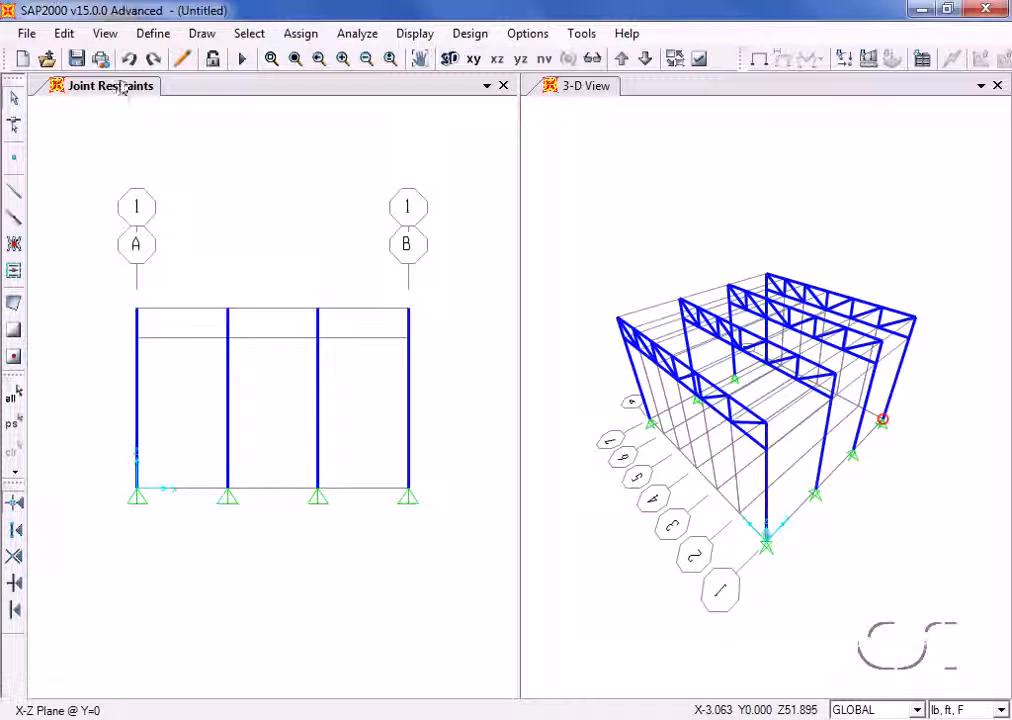
- Draw a continuous straight W8X31 frame member from grid line A to B at Z = 24 ft, along the column tops
left_click(203, 38)
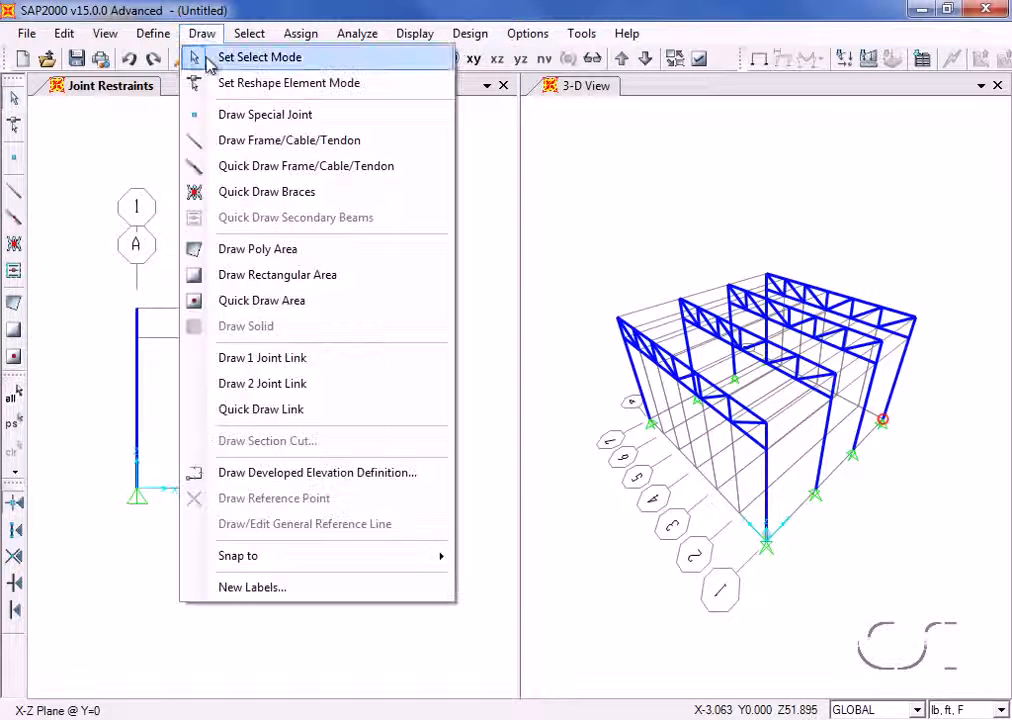
left_click(281, 142)
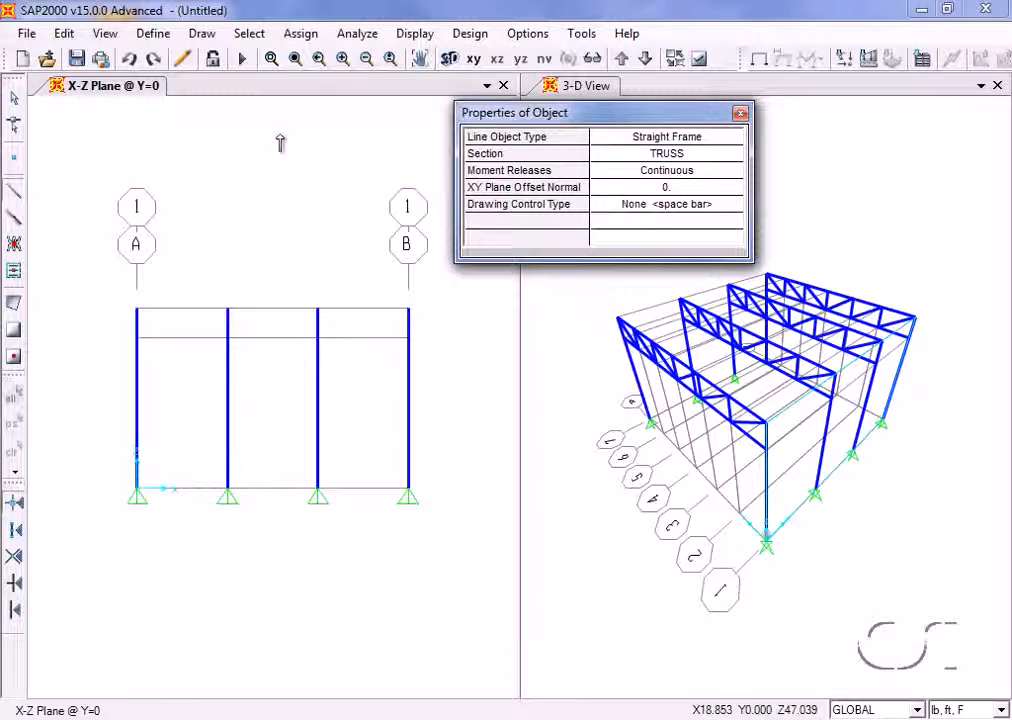
left_click(679, 155)
left_click(679, 156)
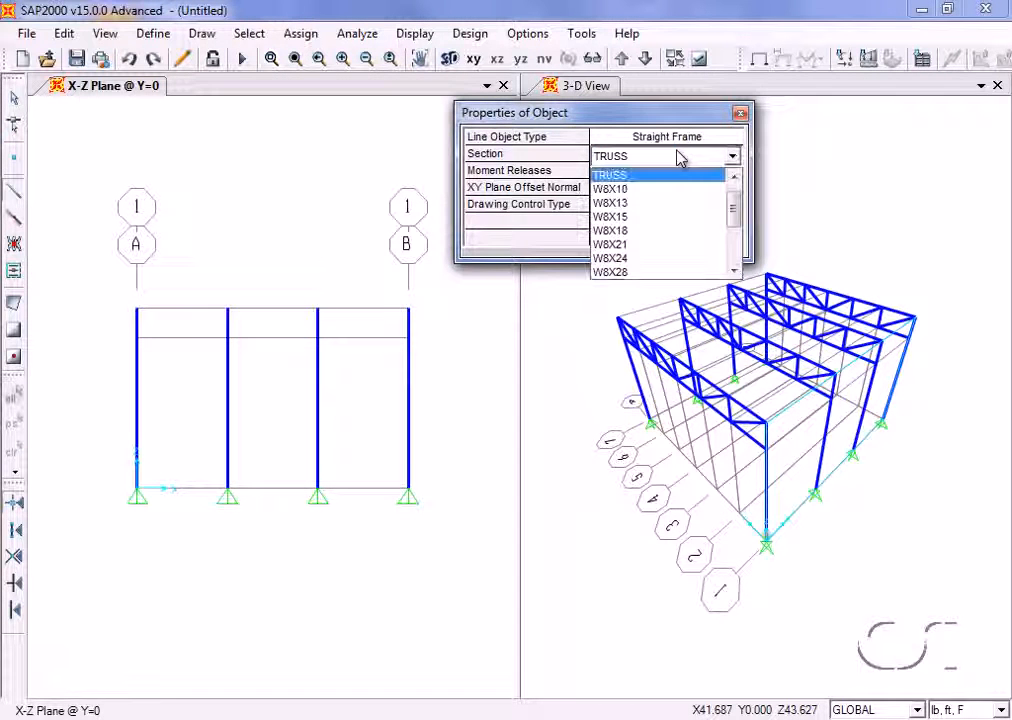
left_click(734, 272)
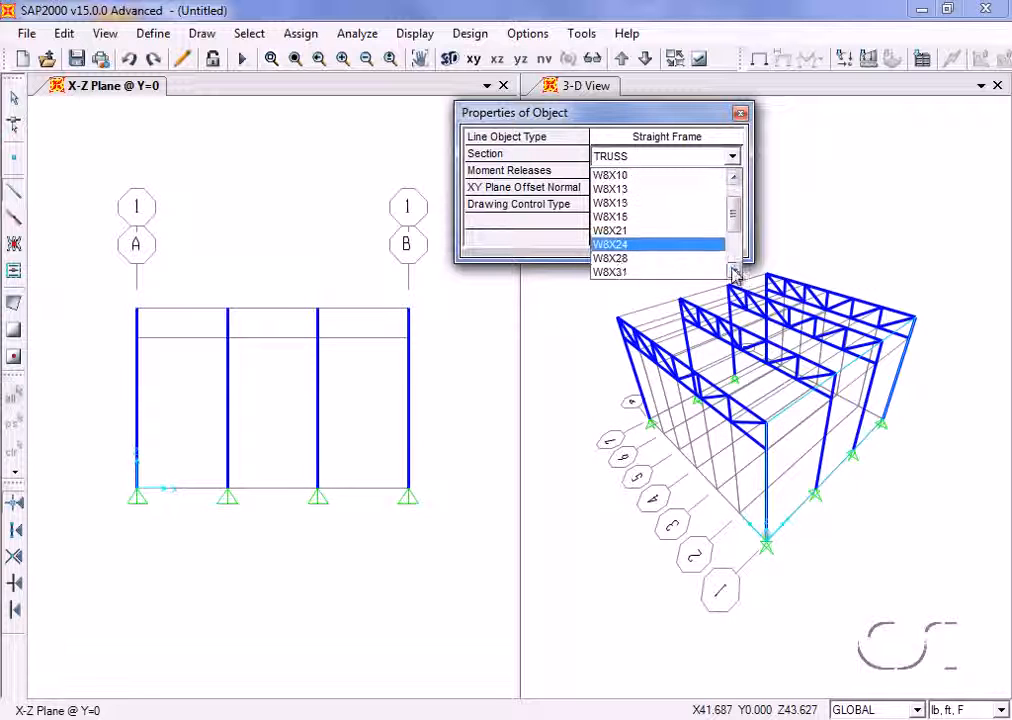
left_click(630, 272)
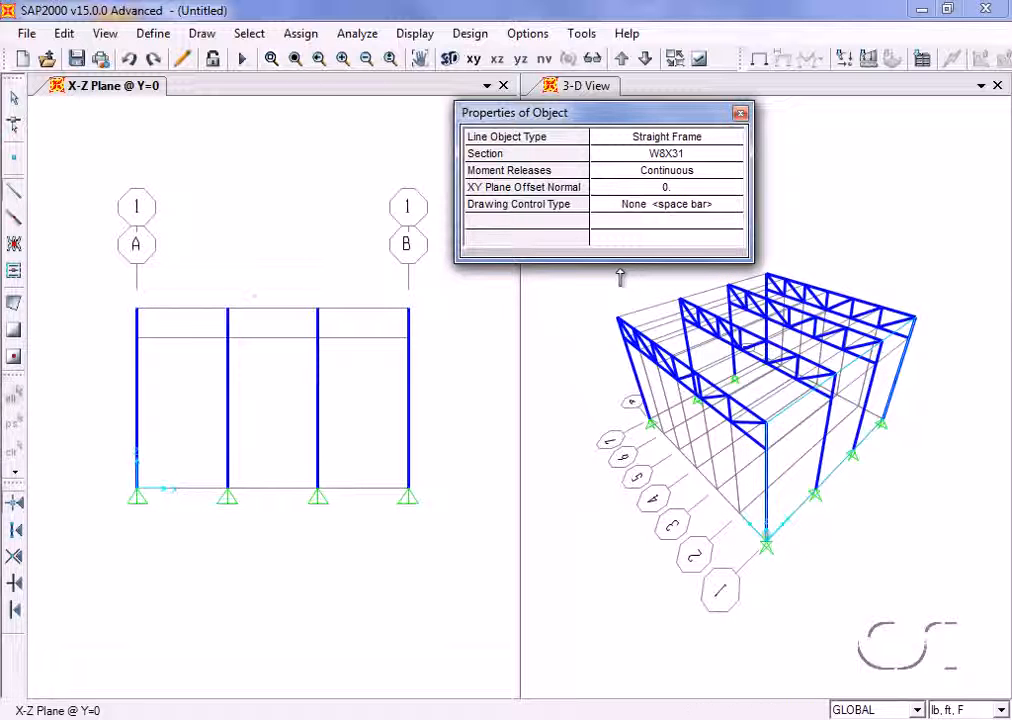
left_click(138, 310)
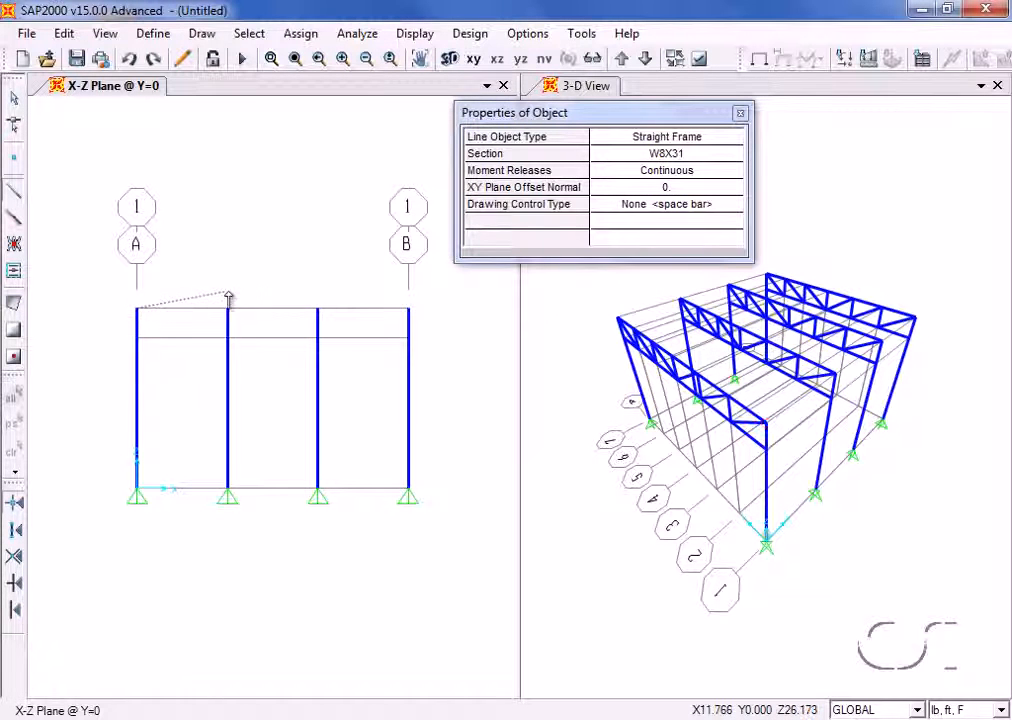
left_click(408, 310)
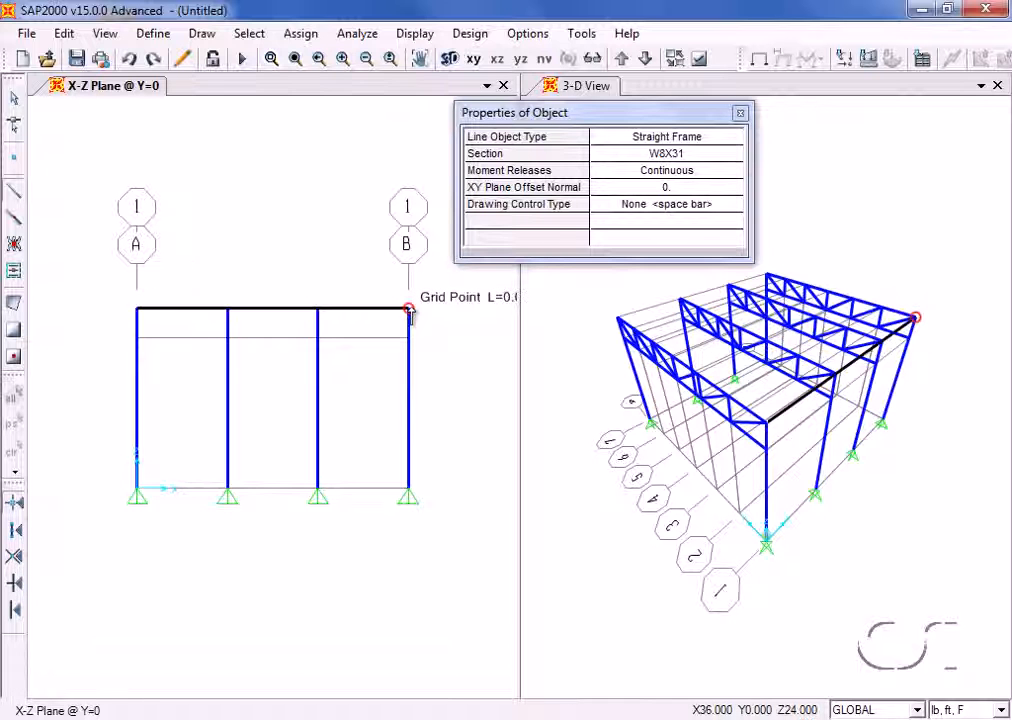
right_click(443, 292)
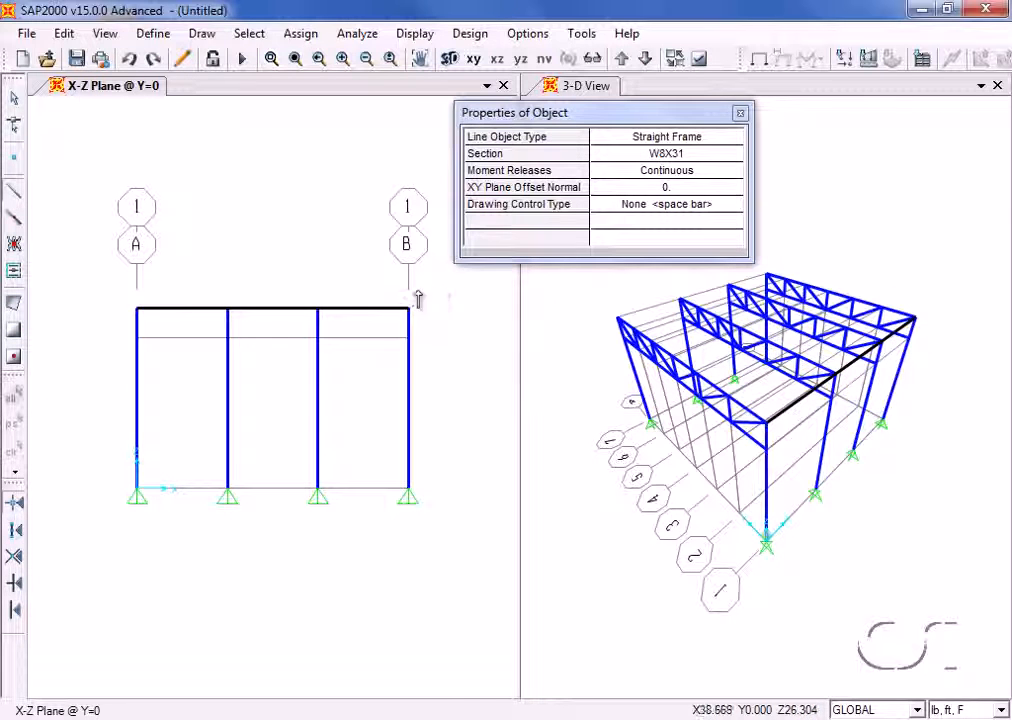
- Draw a second W8X31 member from grid line A to B at Z = 20 ft and return to selection mode
left_click(137, 340)
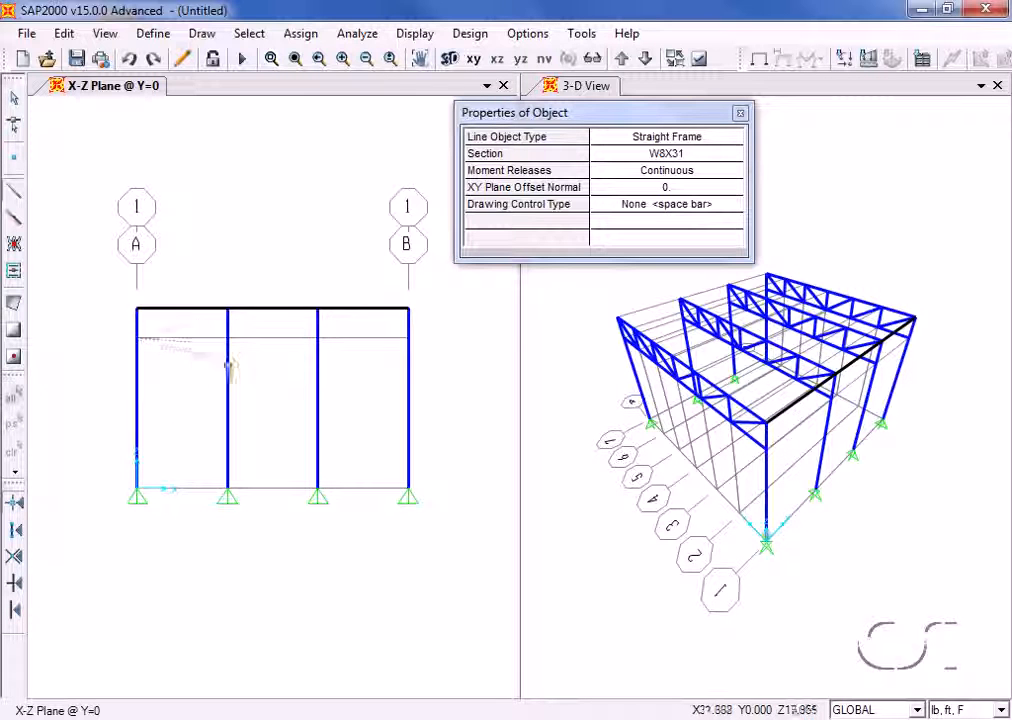
left_click(407, 339)
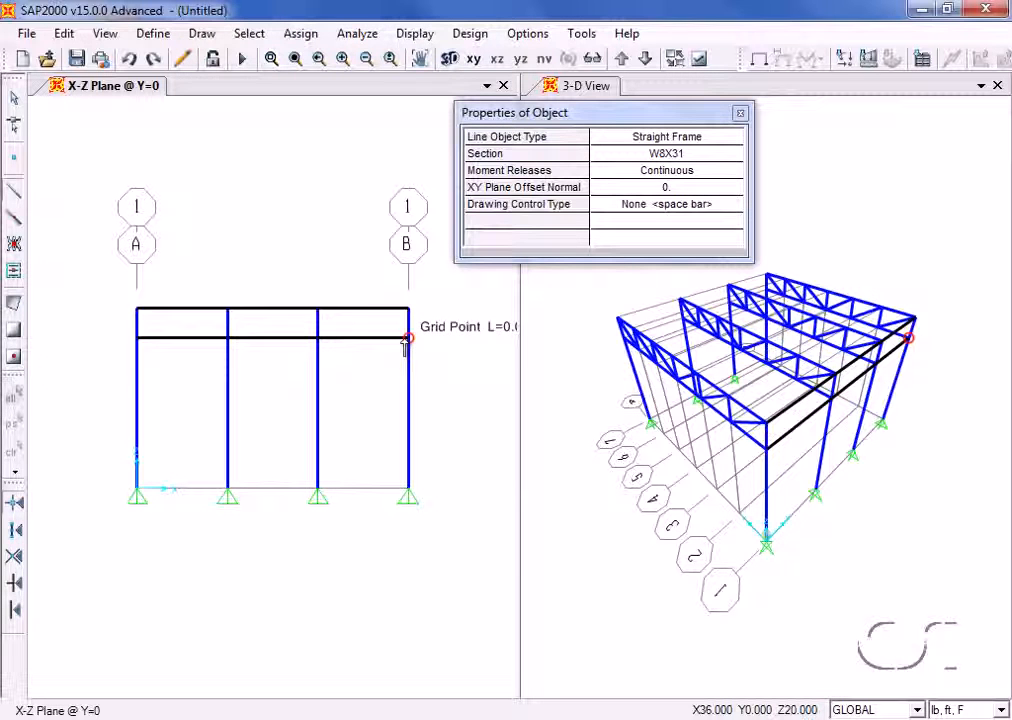
left_click(15, 105)
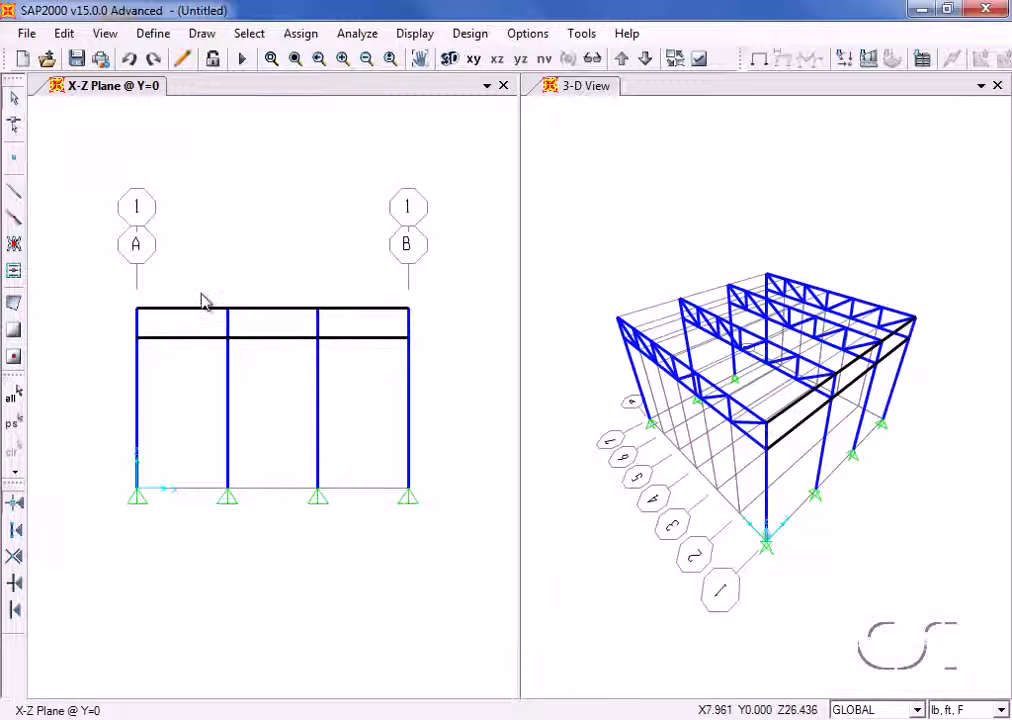
- Assign automatic frame meshing to both new horizontal members, at intermediate joints and at intersections with other frames, area edges and solid edges
left_click(252, 310)
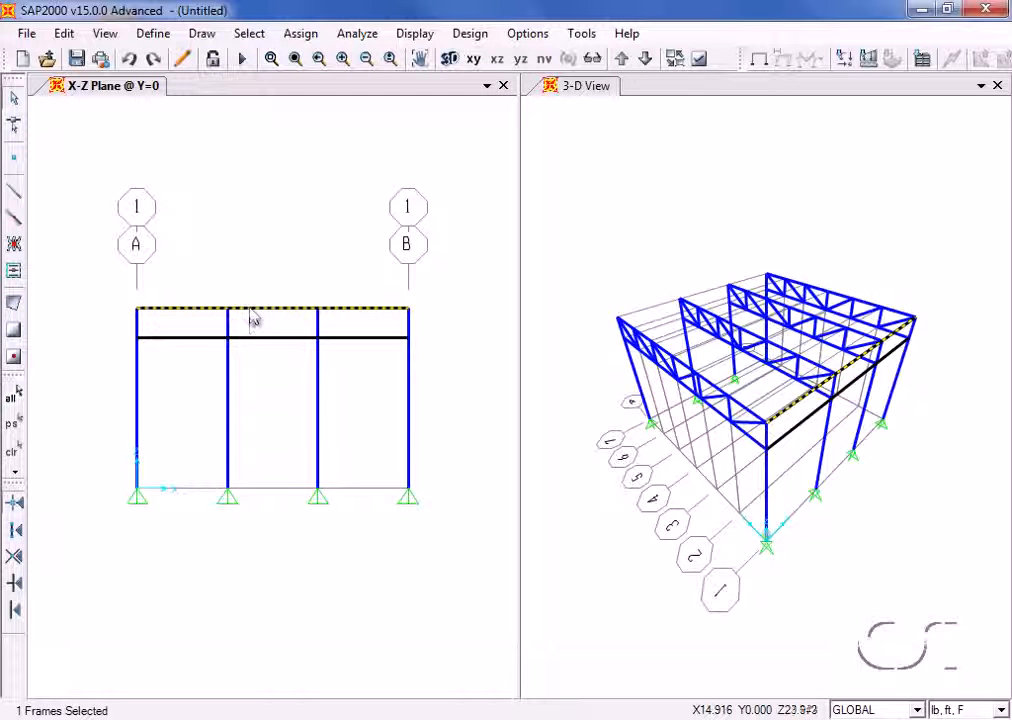
left_click(257, 339)
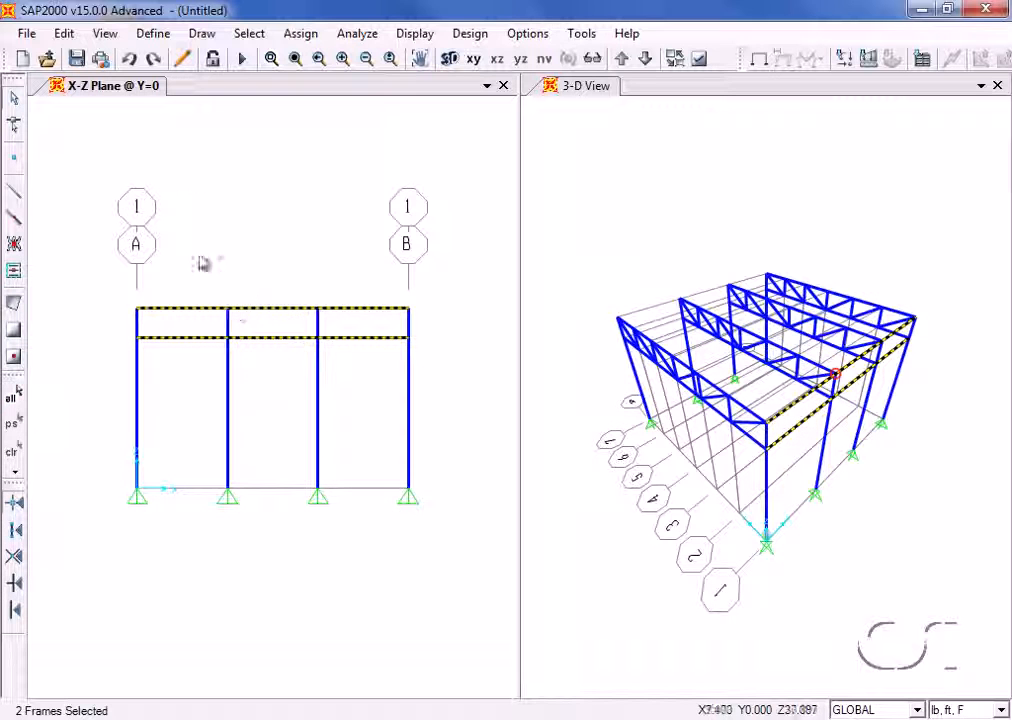
left_click(300, 34)
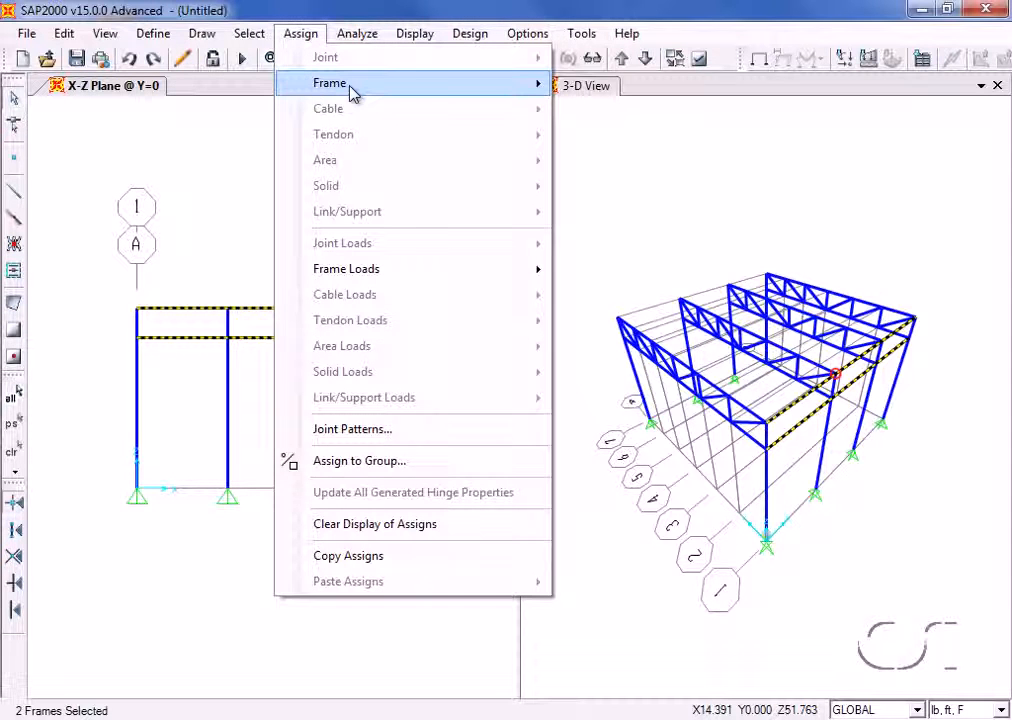
mouse_move(330, 83)
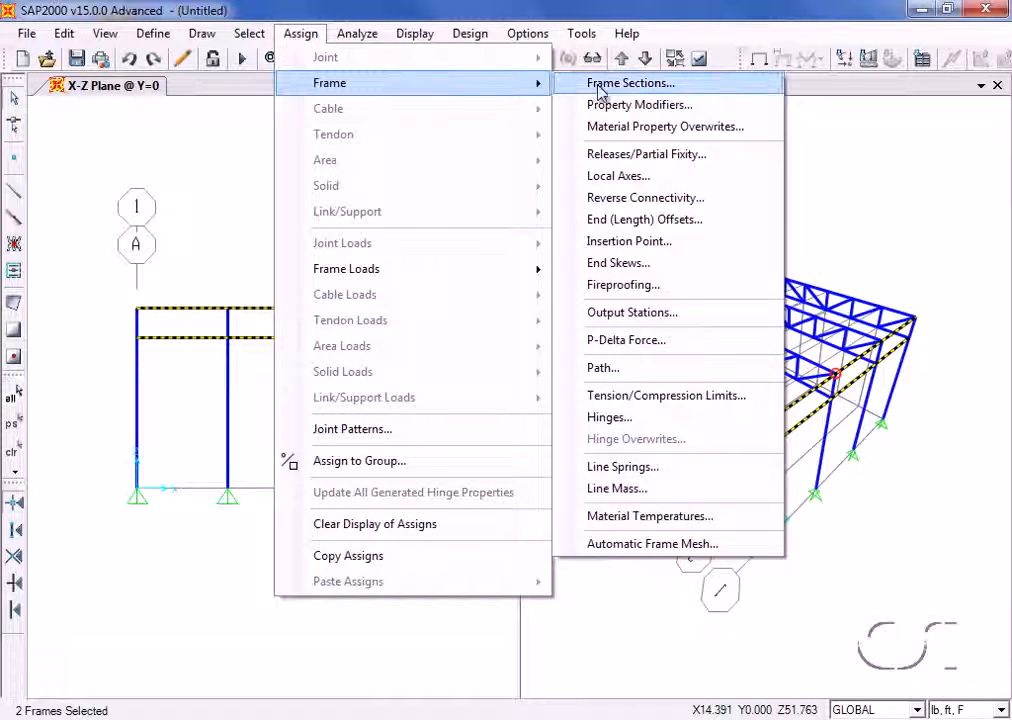
left_click(633, 548)
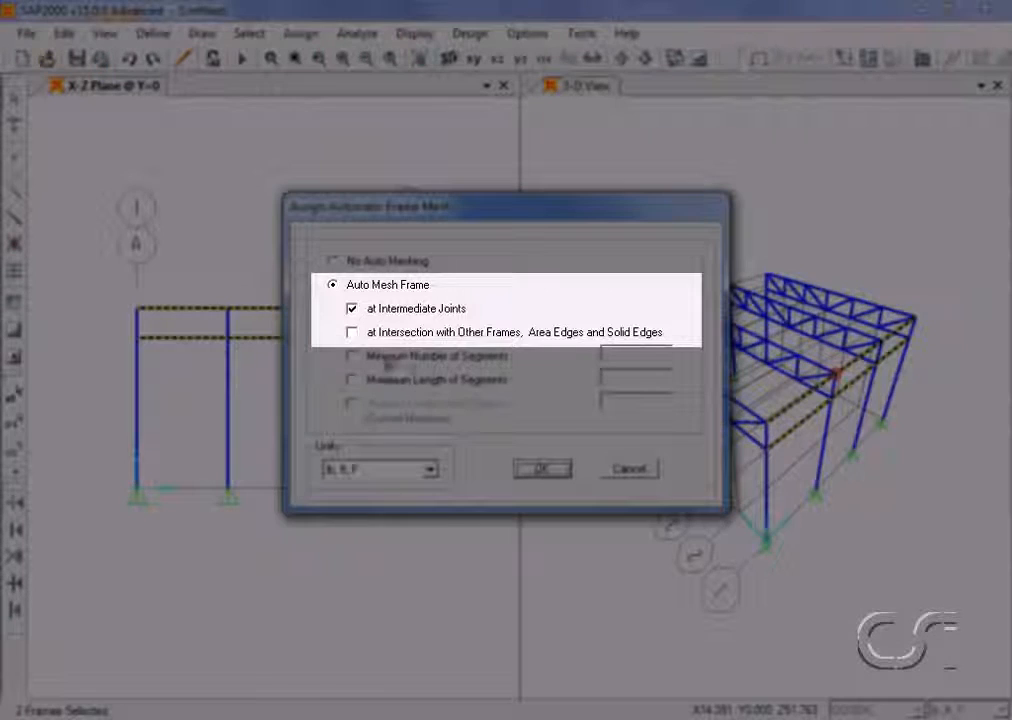
left_click(353, 334)
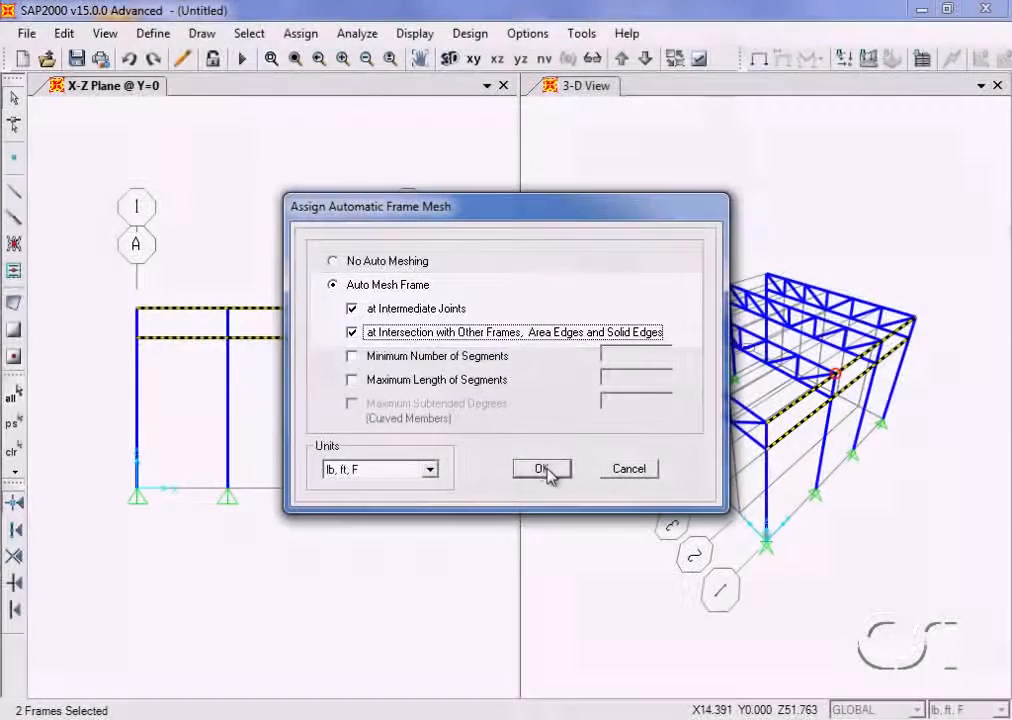
left_click(542, 469)
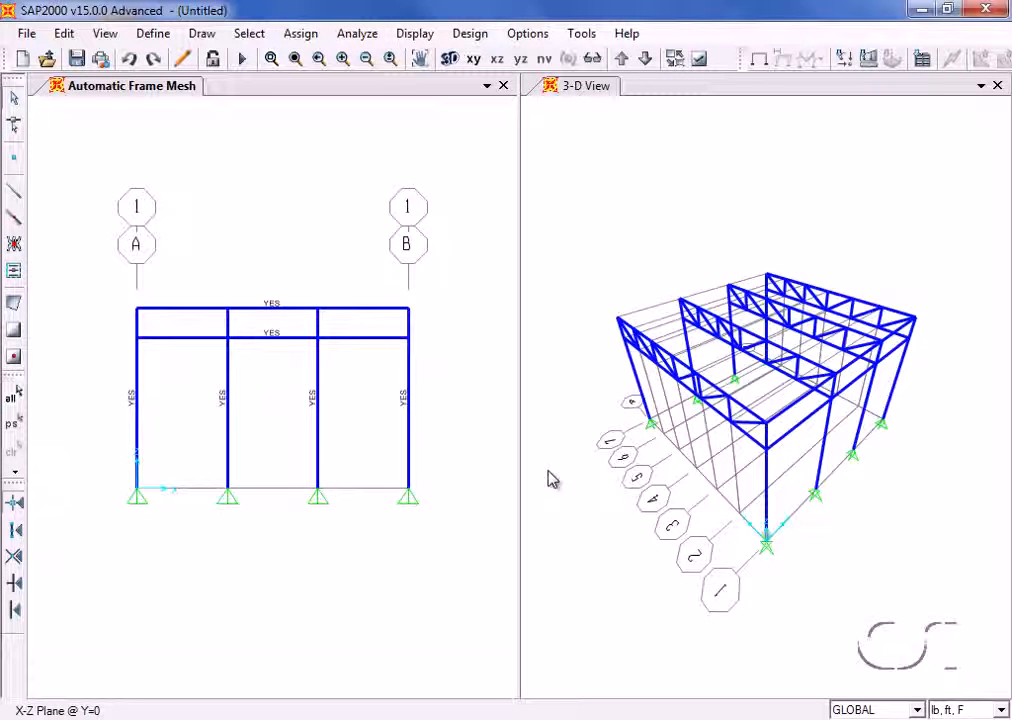
- Replicate the two horizontal W8X31 members linearly with dx = 0, dy = 36 ft and 1 increment
left_click(252, 309)
left_click(255, 340)
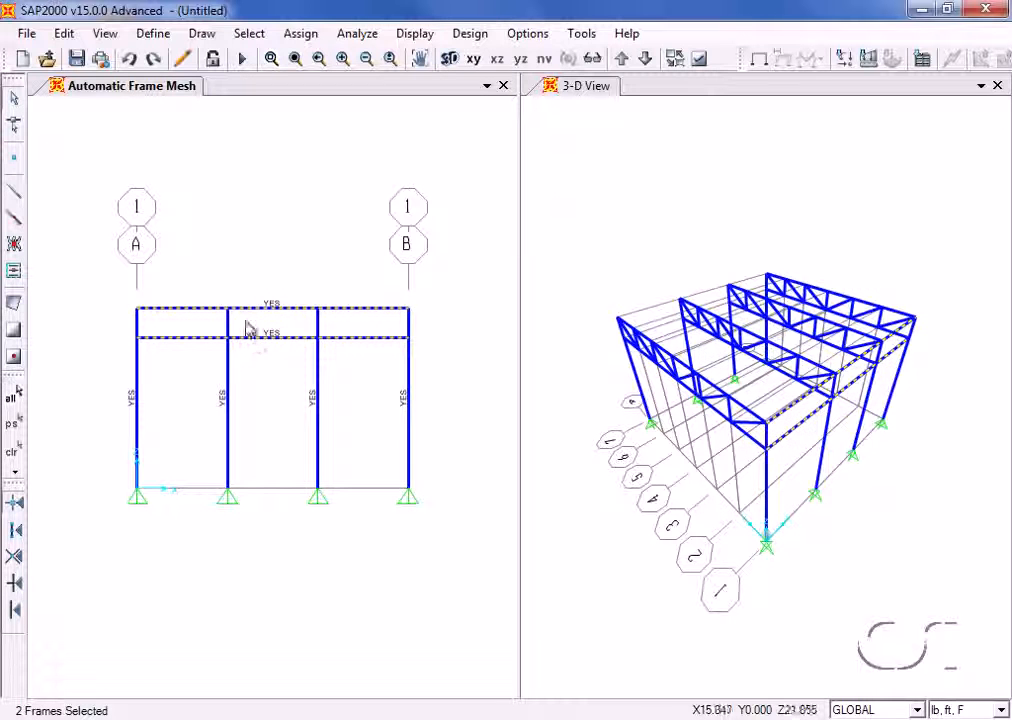
left_click(64, 34)
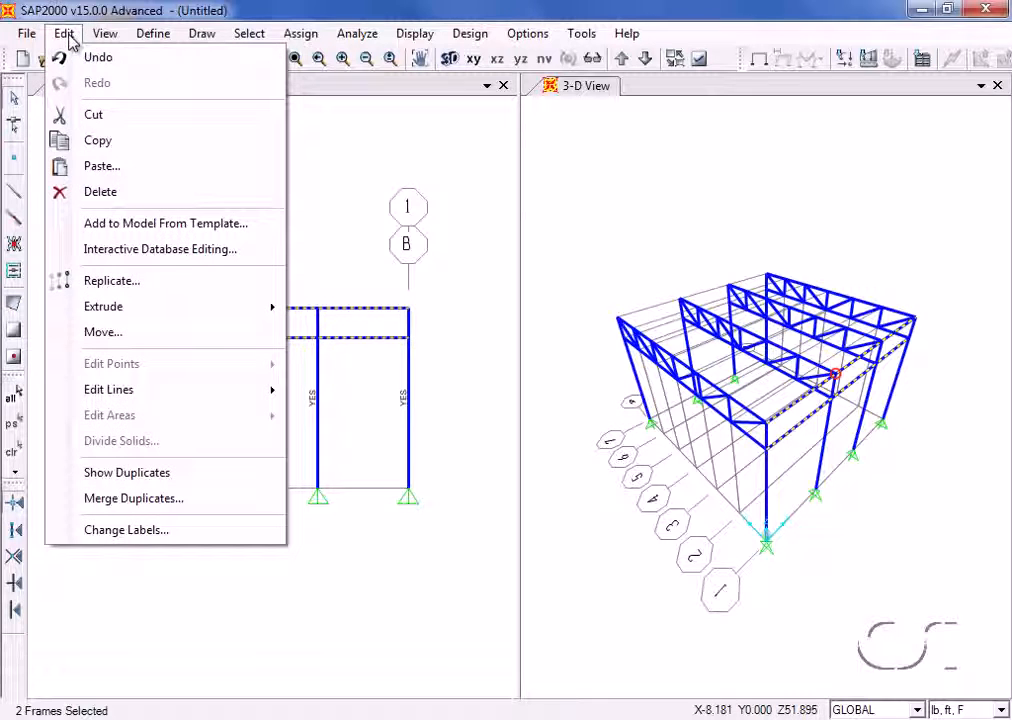
left_click(110, 281)
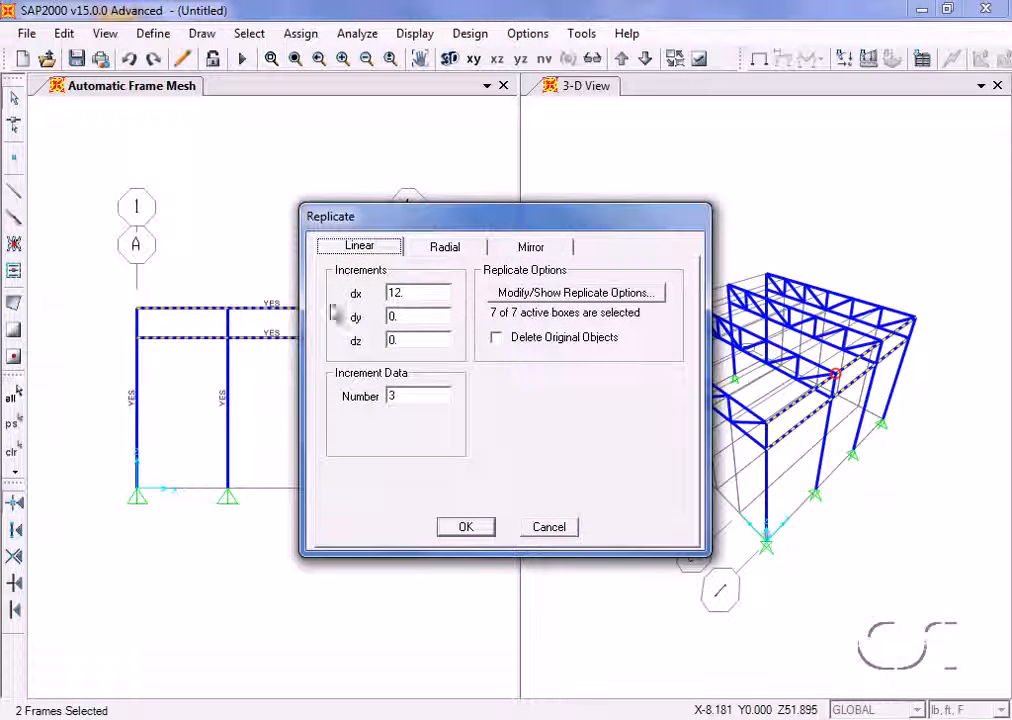
double_click(401, 292)
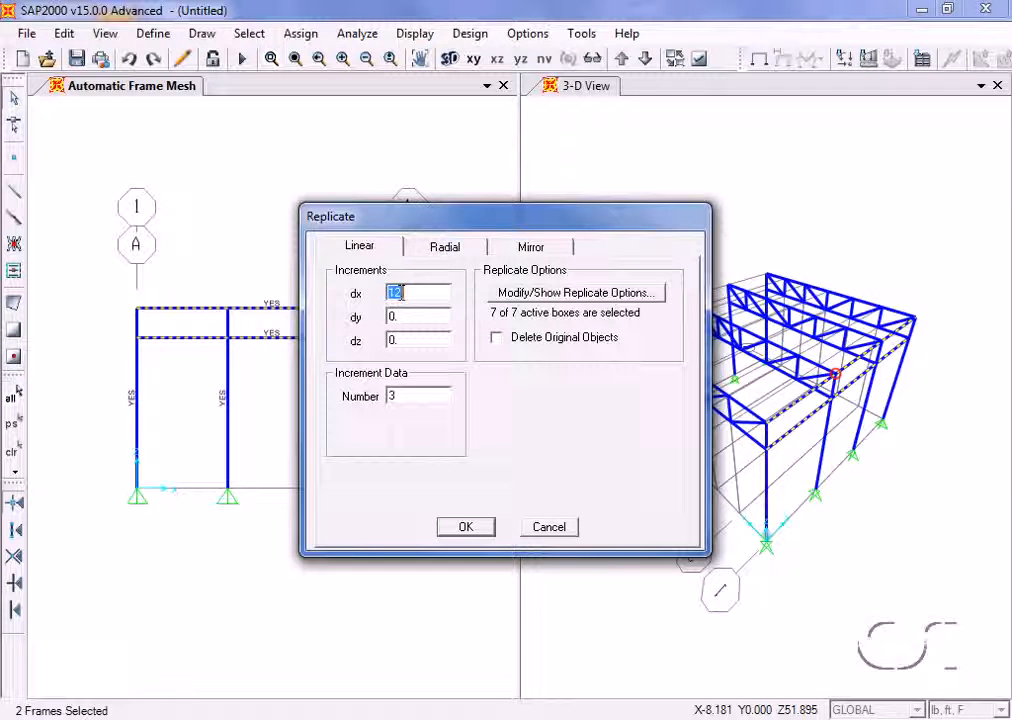
double_click(401, 312)
type("36")
double_click(401, 394)
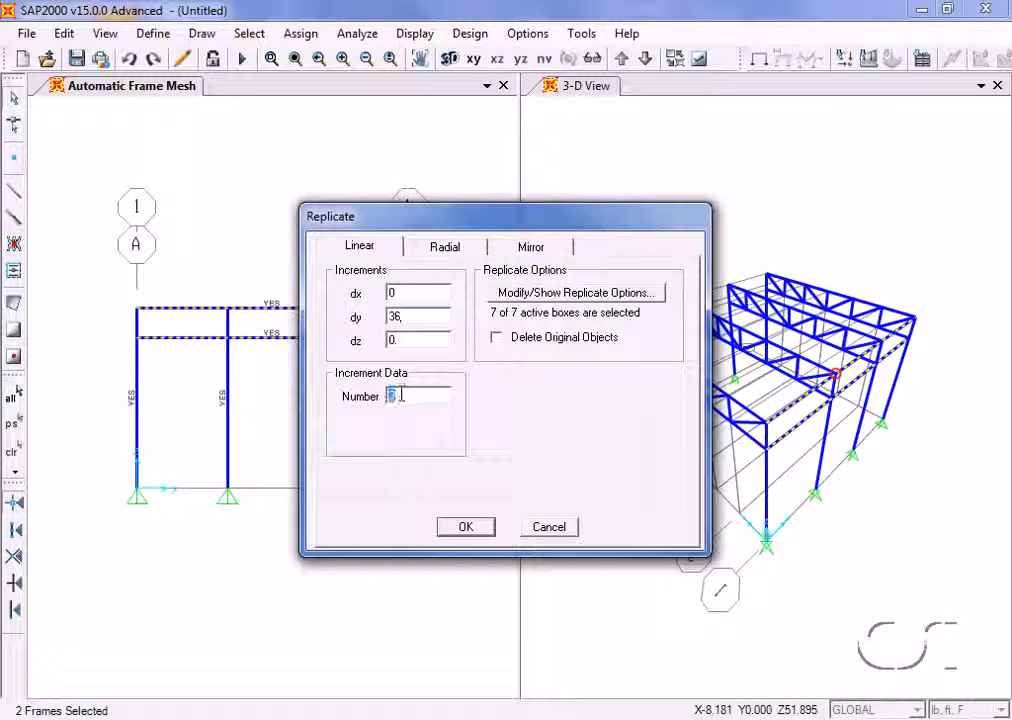
type("1")
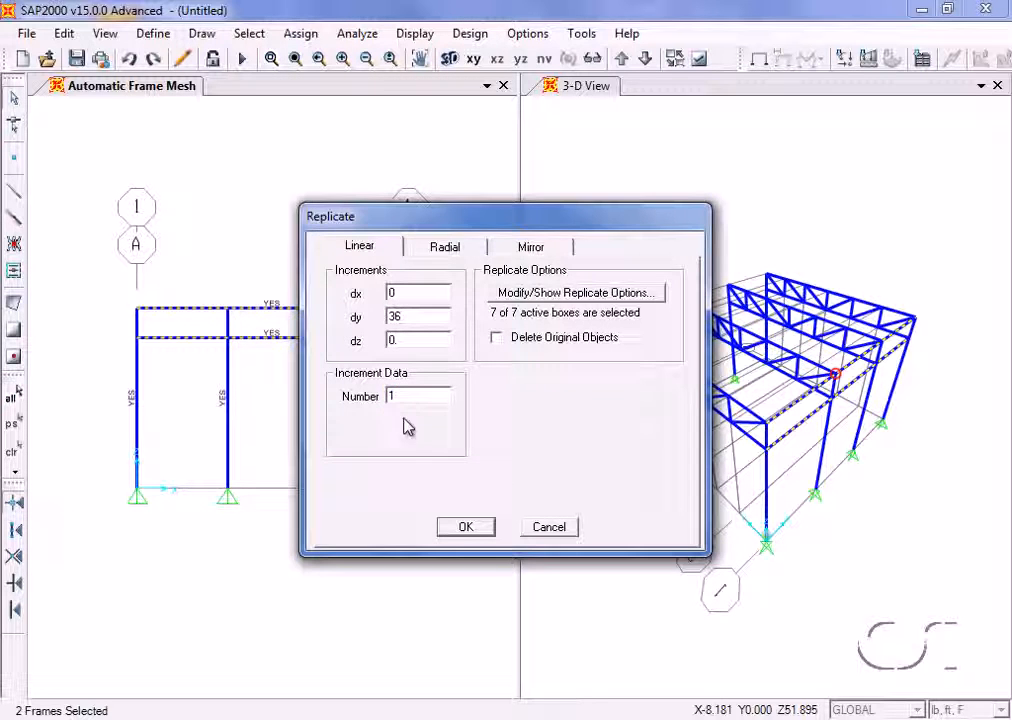
left_click(470, 532)
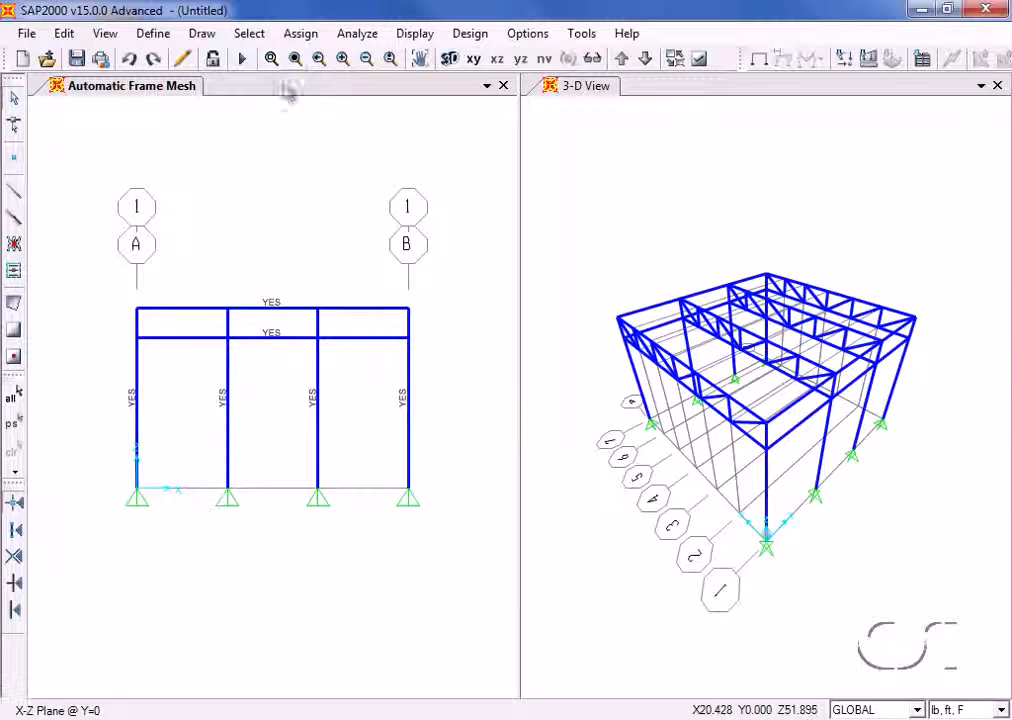
- Clear the display of assigns and set the 2D view to the X-Y plane at Z = 24
left_click(303, 34)
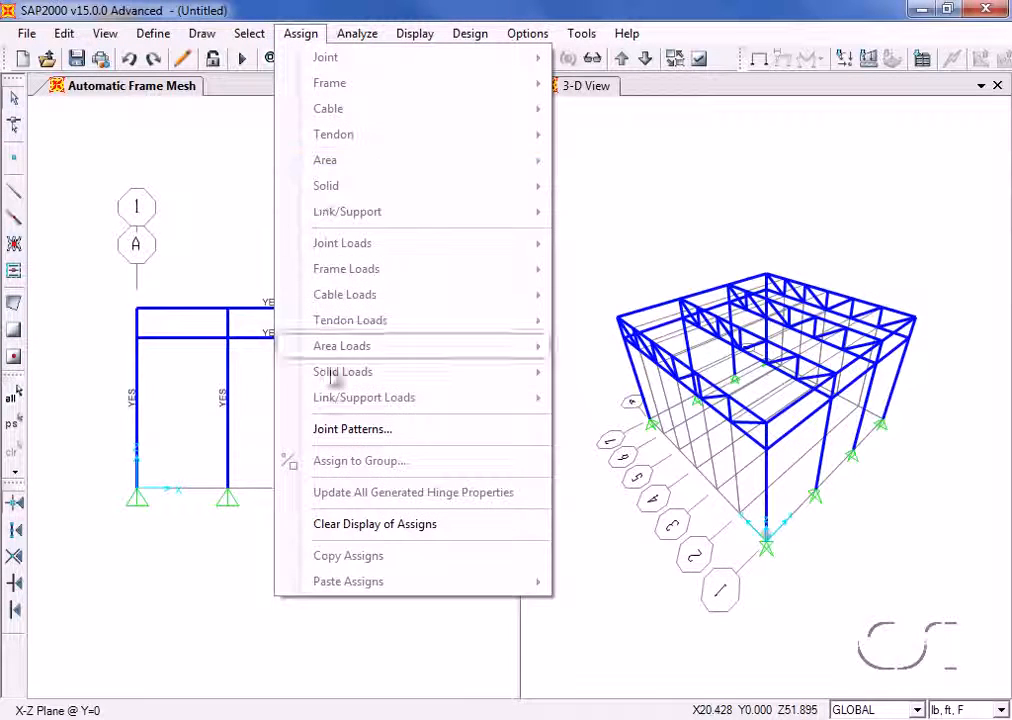
left_click(364, 526)
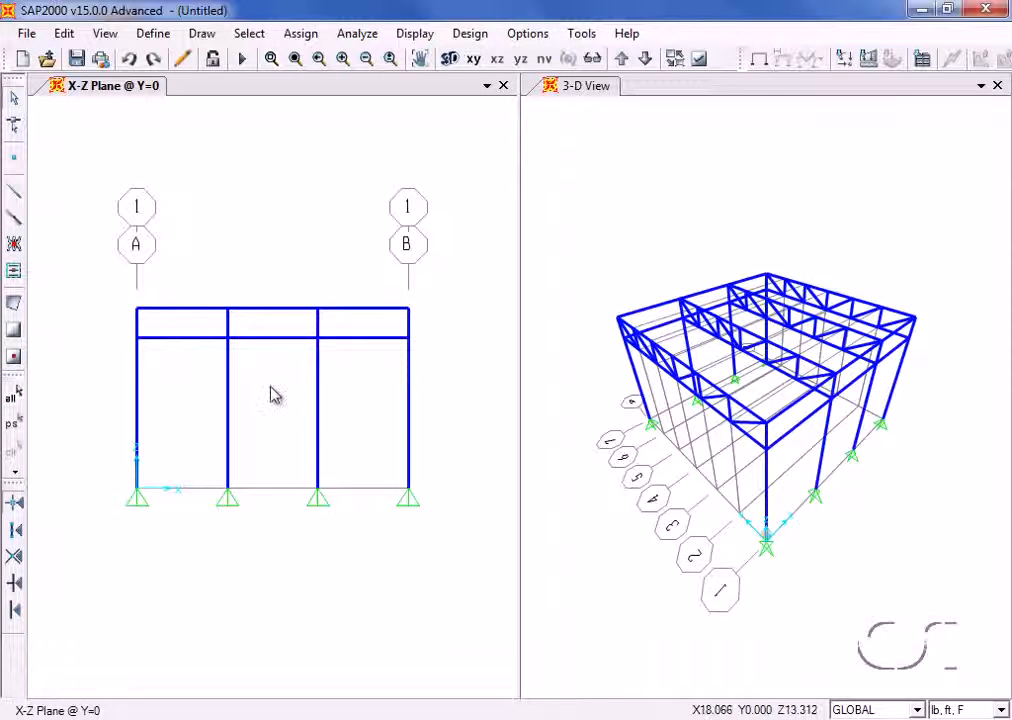
left_click(105, 33)
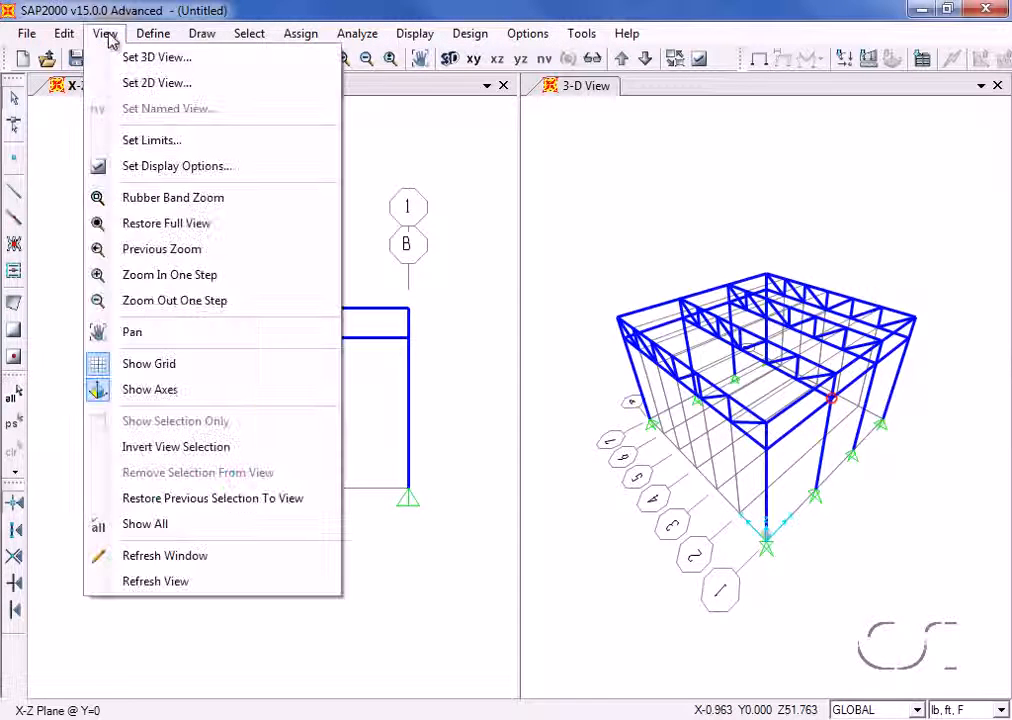
left_click(157, 84)
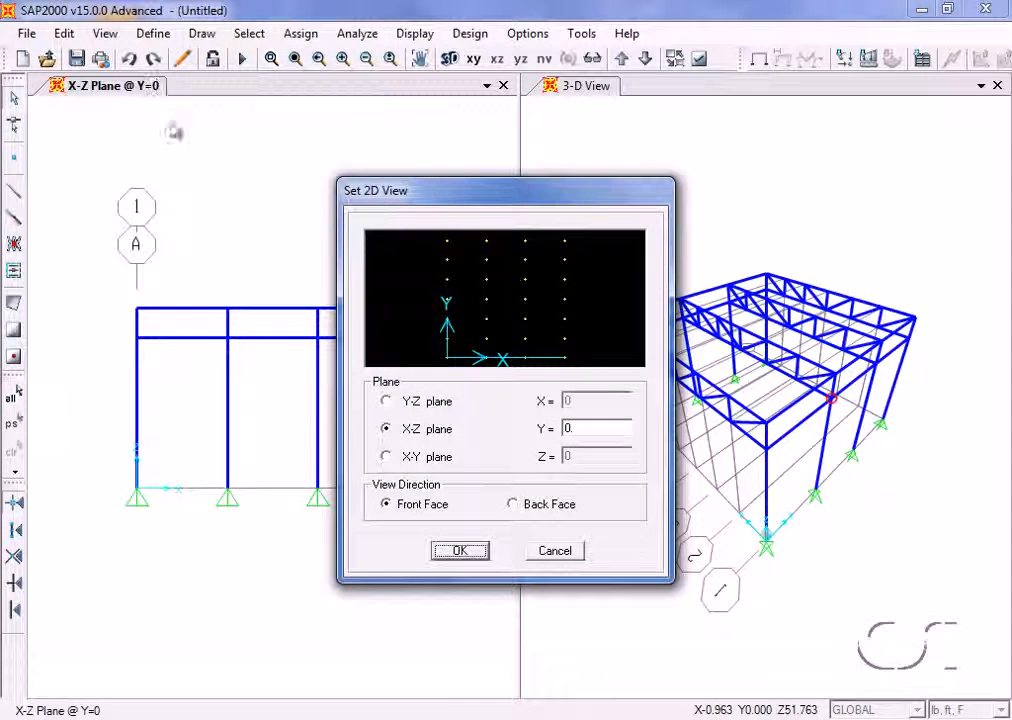
left_click(387, 457)
double_click(578, 456)
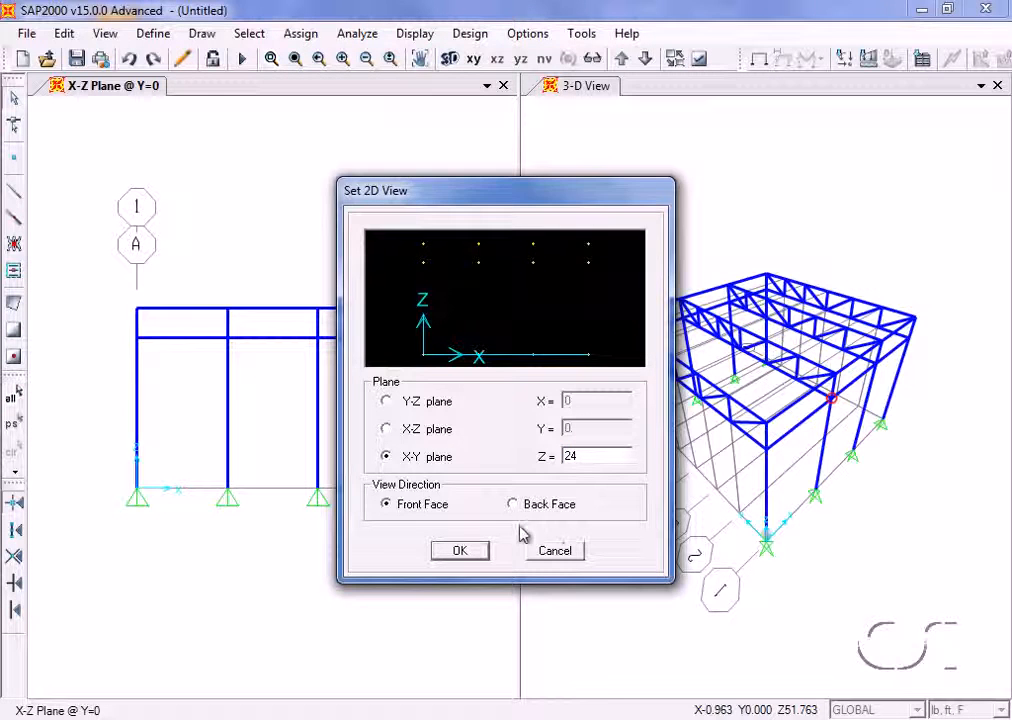
left_click(459, 550)
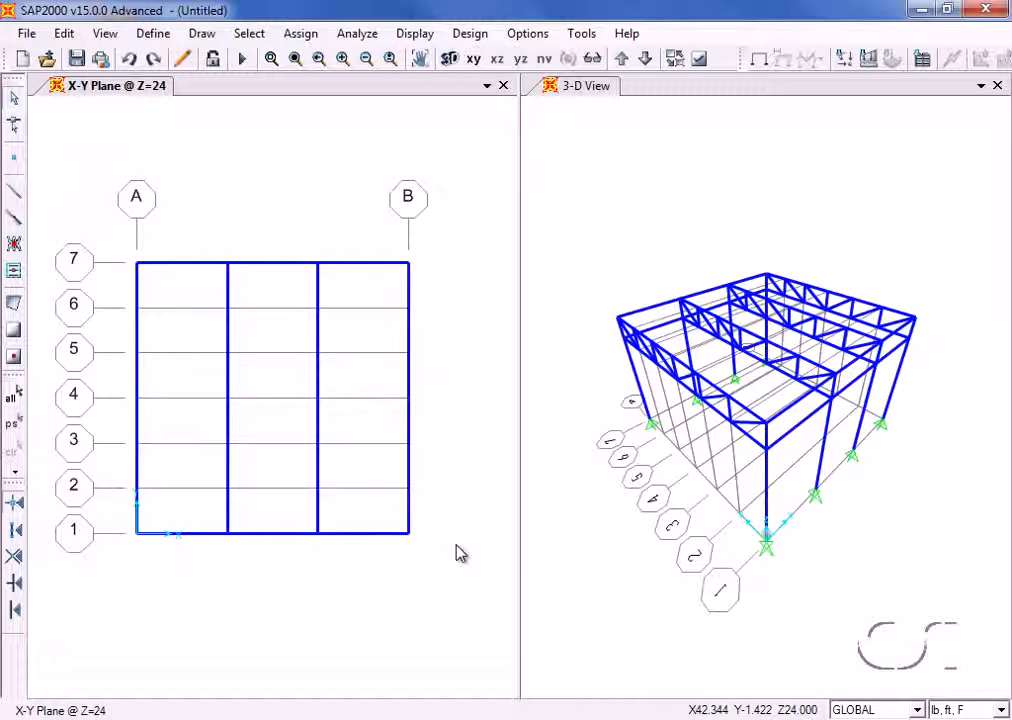
- Add a new Shell area section and name it ROOF
left_click(155, 35)
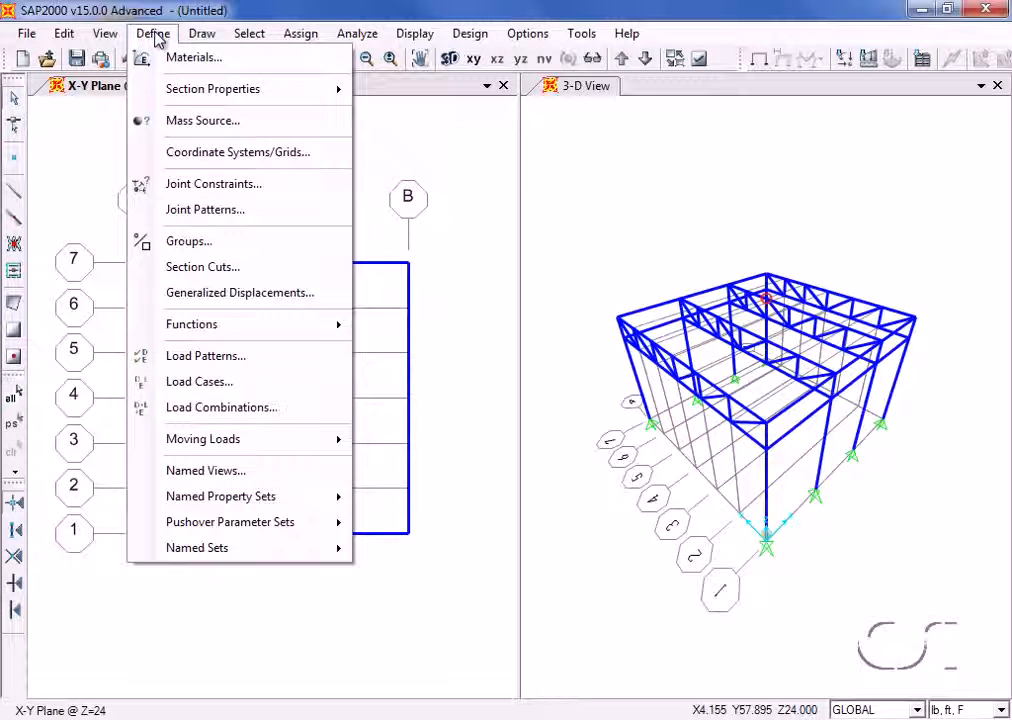
mouse_move(165, 94)
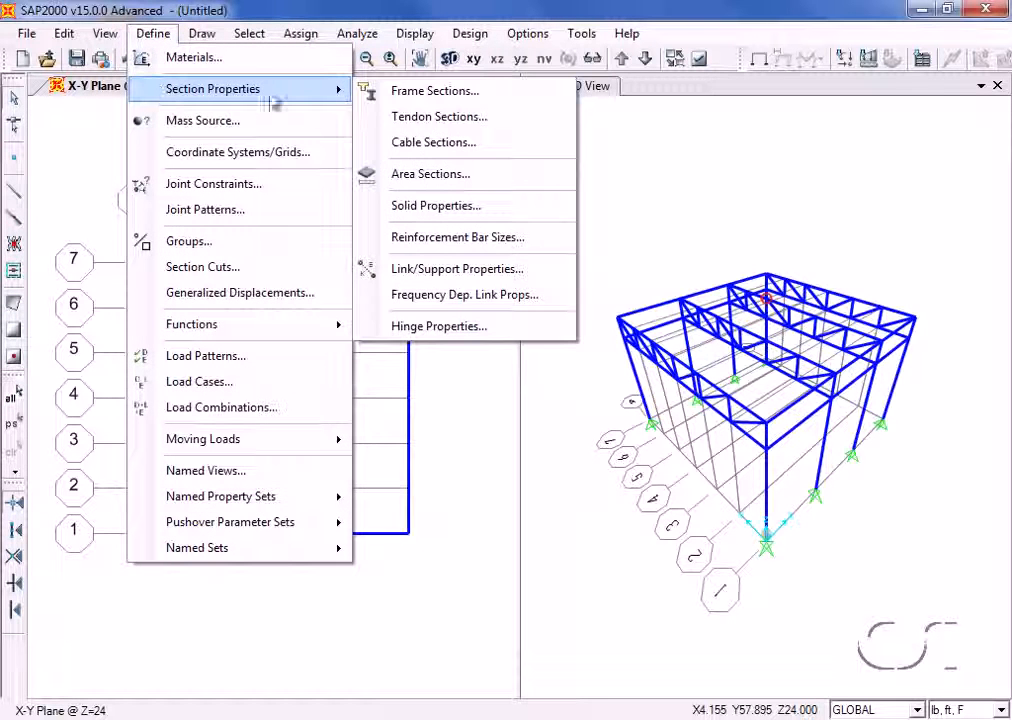
left_click(450, 181)
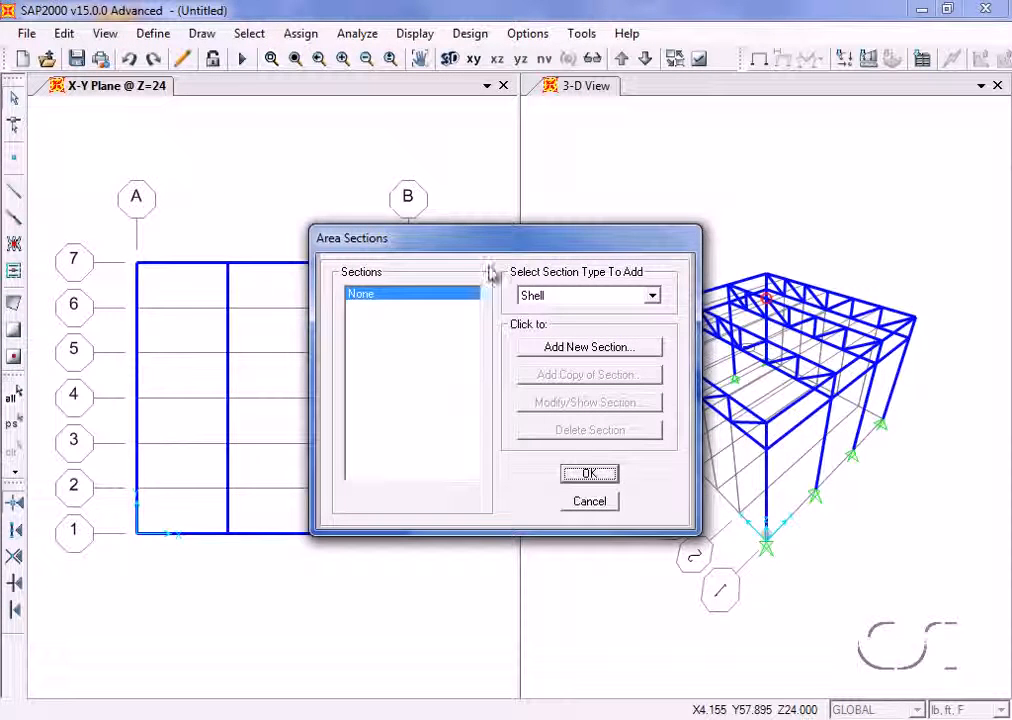
left_click(581, 349)
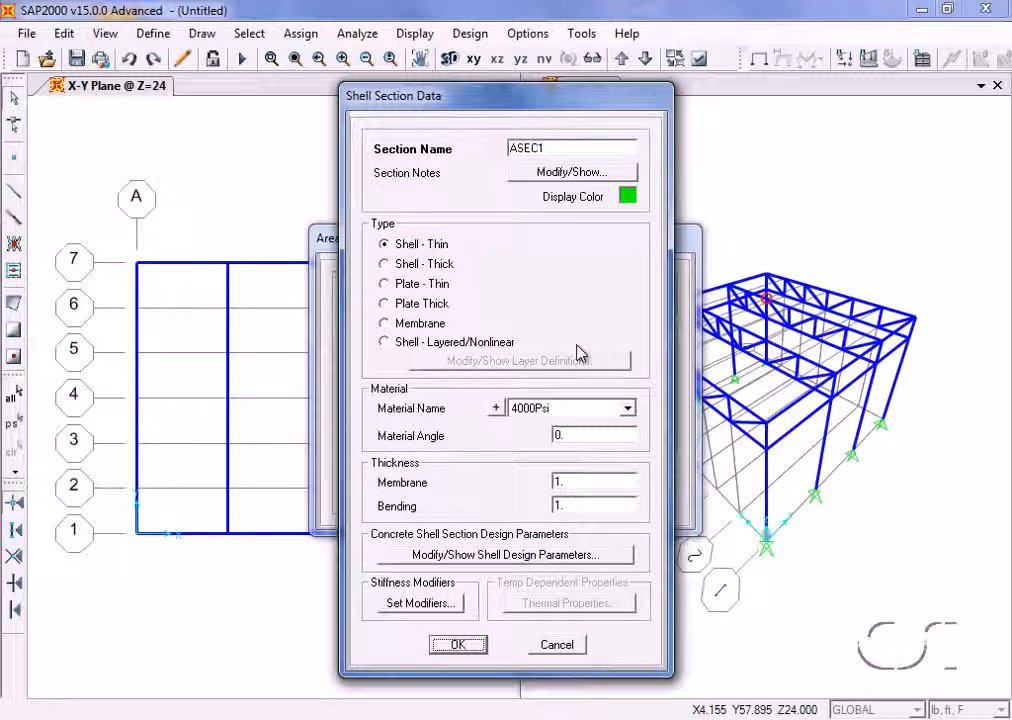
double_click(548, 148)
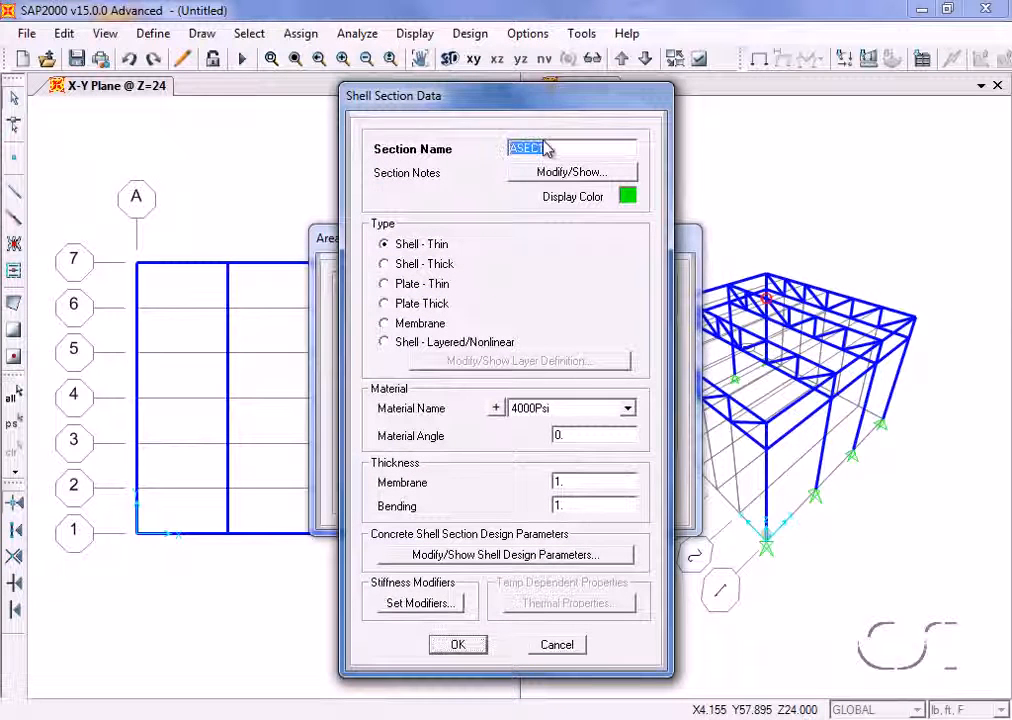
type("ROOF")
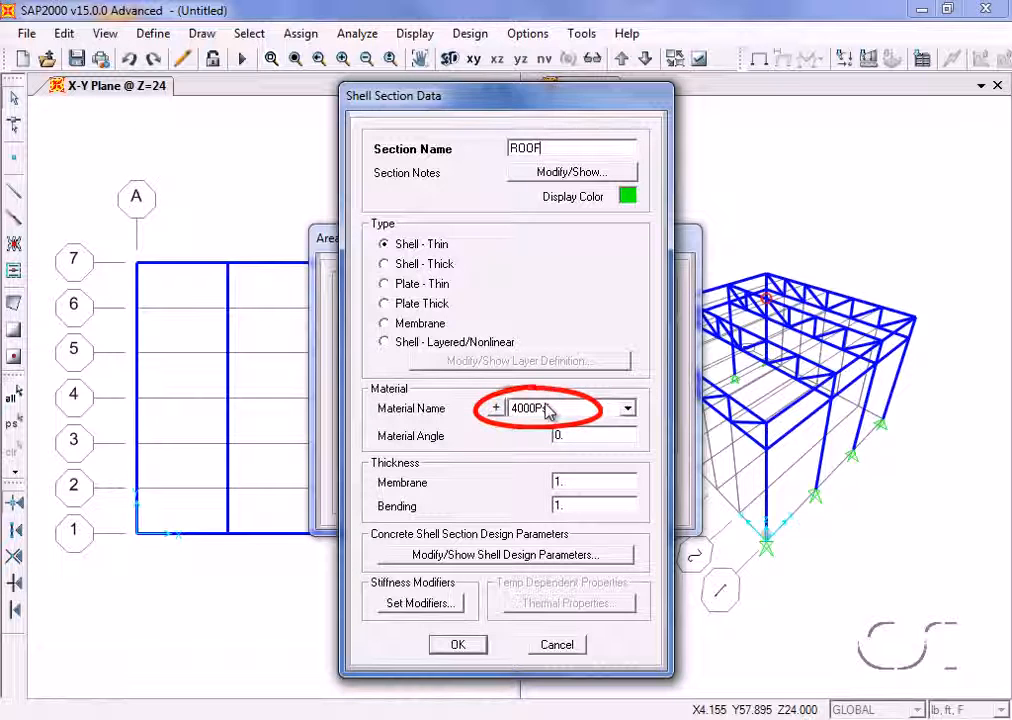
- Set the ROOF section's membrane and bending thicknesses to 5 in and accept the section definition
double_click(574, 481)
type("5in")
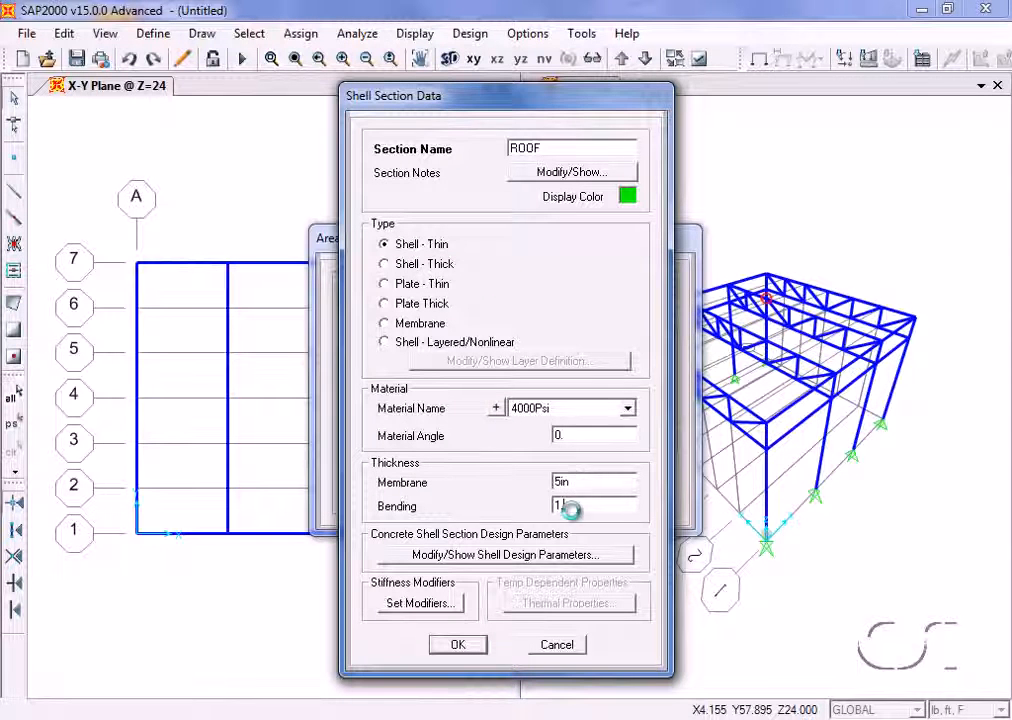
left_click(573, 507)
type("5in")
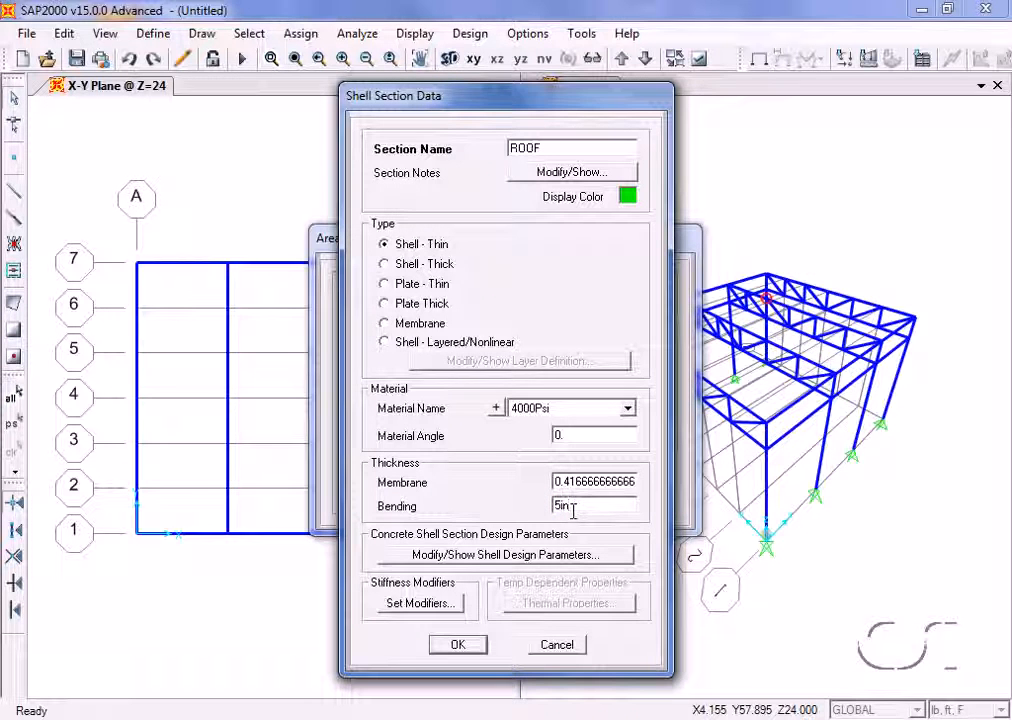
left_click(460, 645)
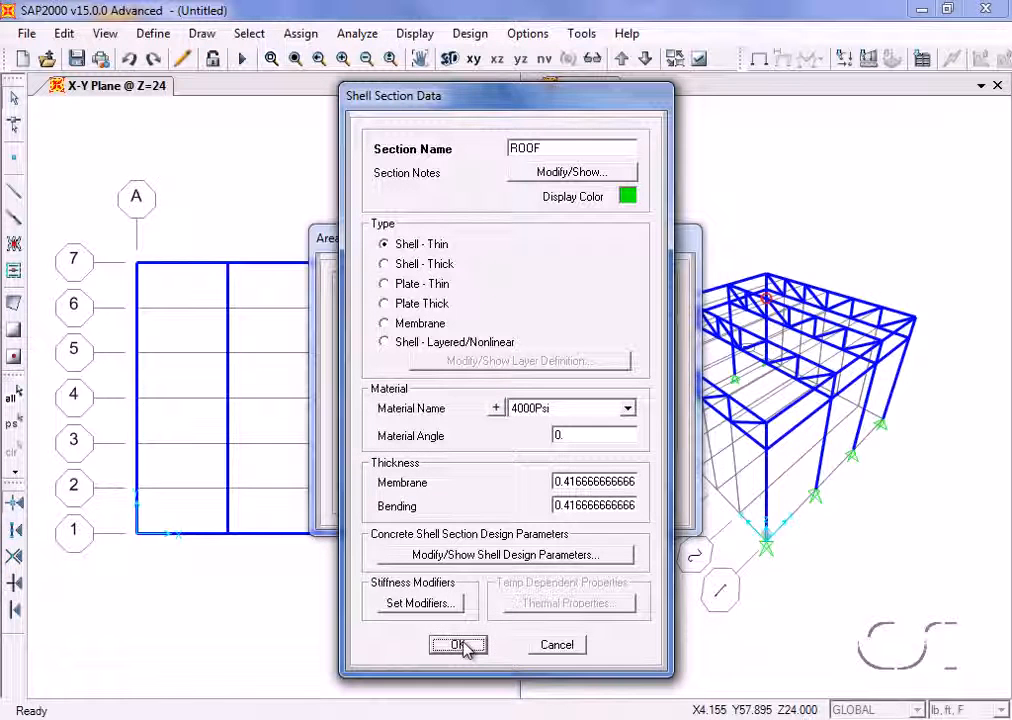
left_click(460, 645)
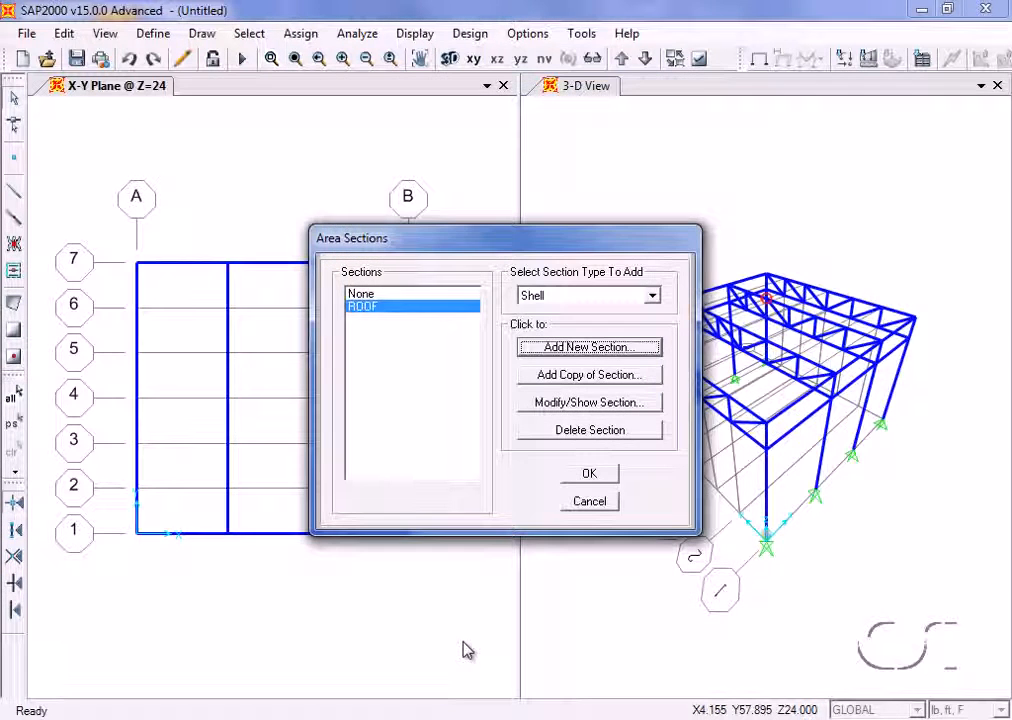
left_click(598, 474)
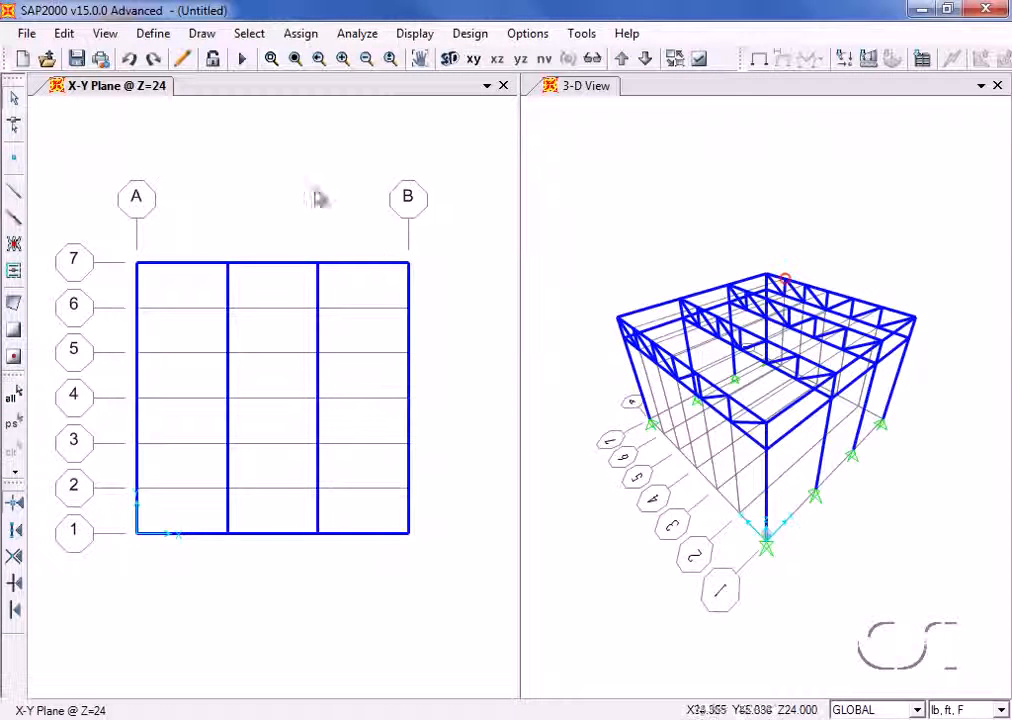
- Draw a ROOF poly area at Z = 24 covering X = 0 to 12 ft between grid lines 1 and 4, and return to selection mode
left_click(203, 34)
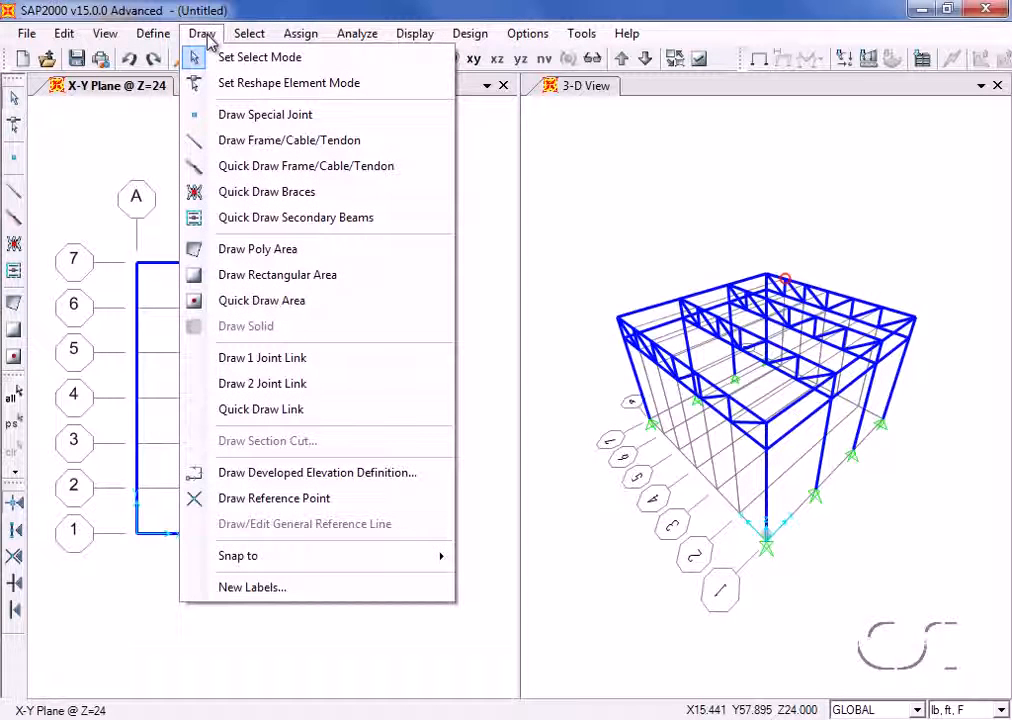
left_click(309, 250)
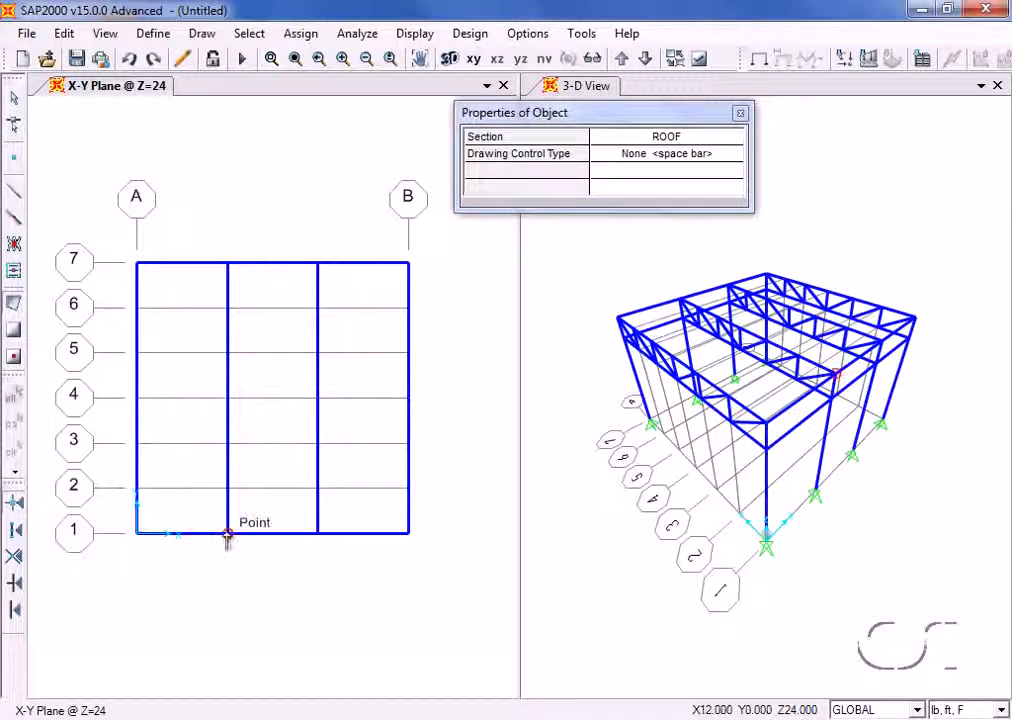
left_click(228, 398)
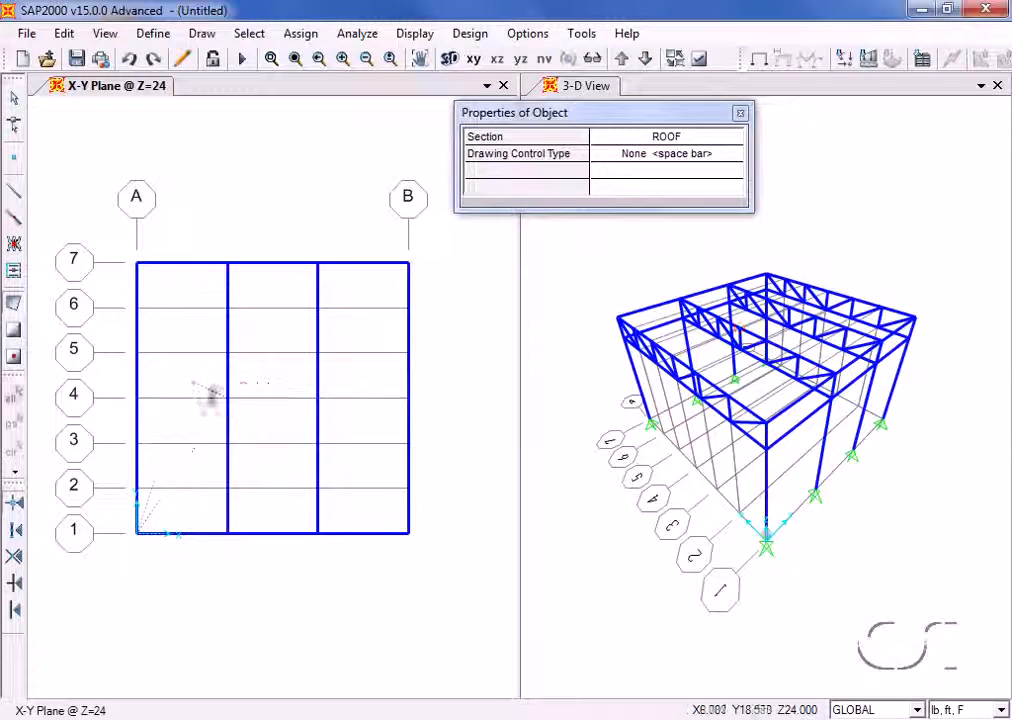
left_click(138, 397)
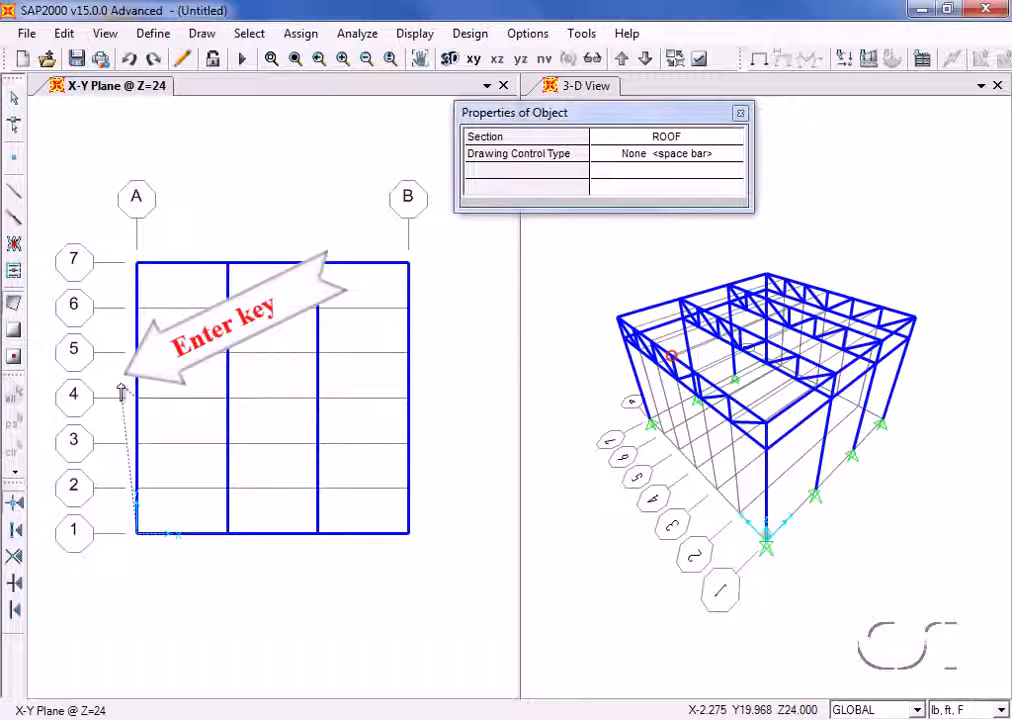
key("Return")
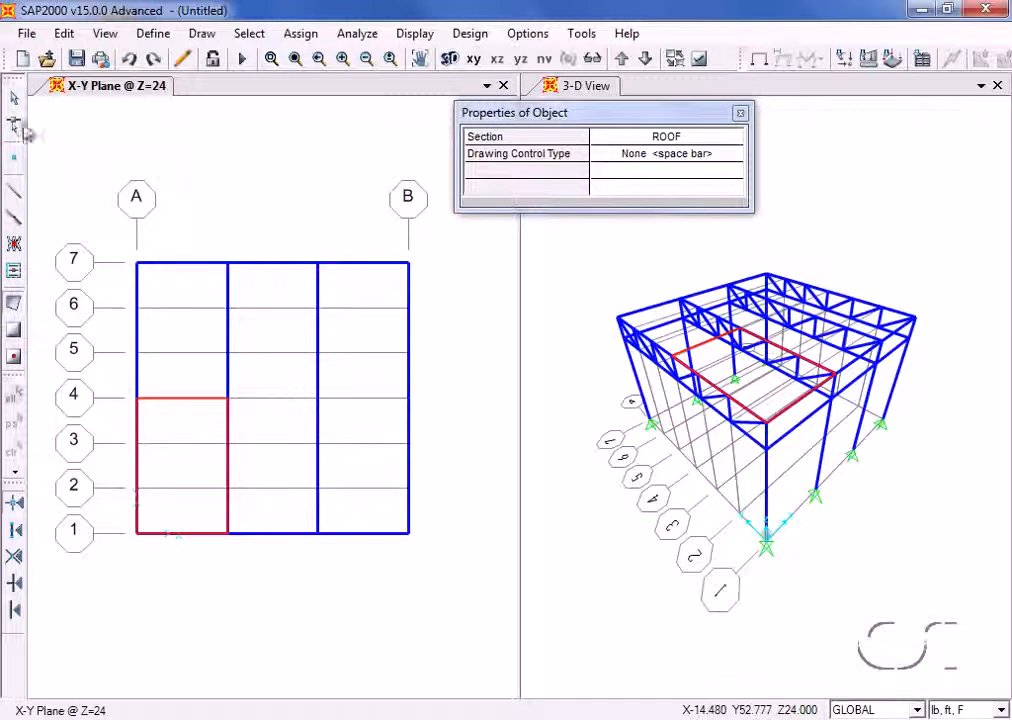
left_click(15, 105)
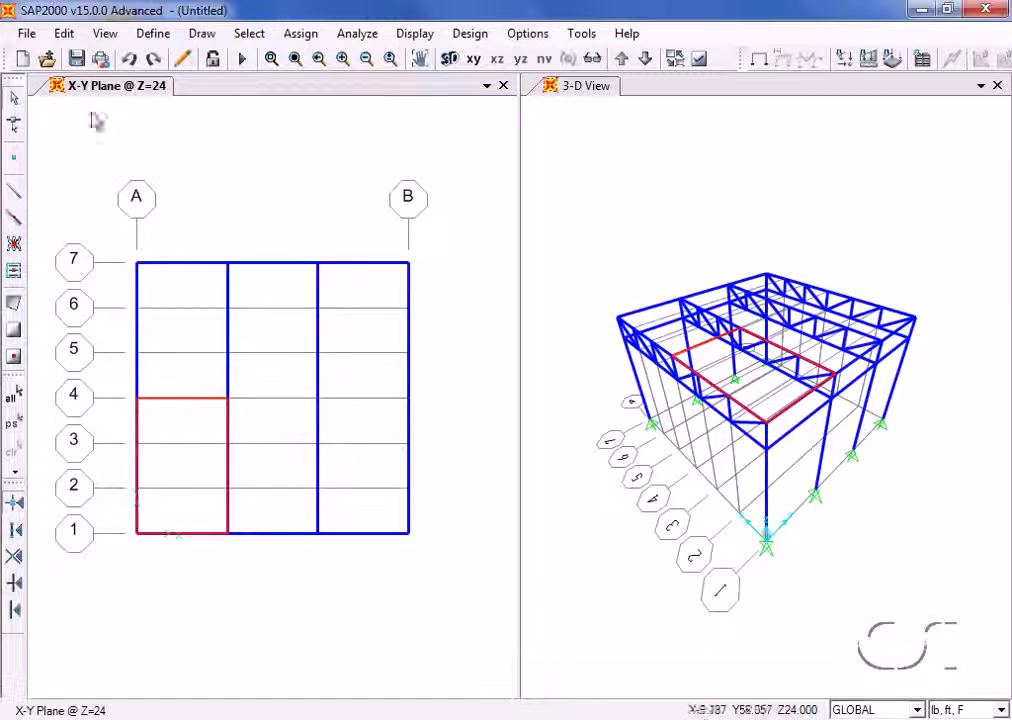
- Turn on filled display of objects and apply it to all windows
left_click(698, 62)
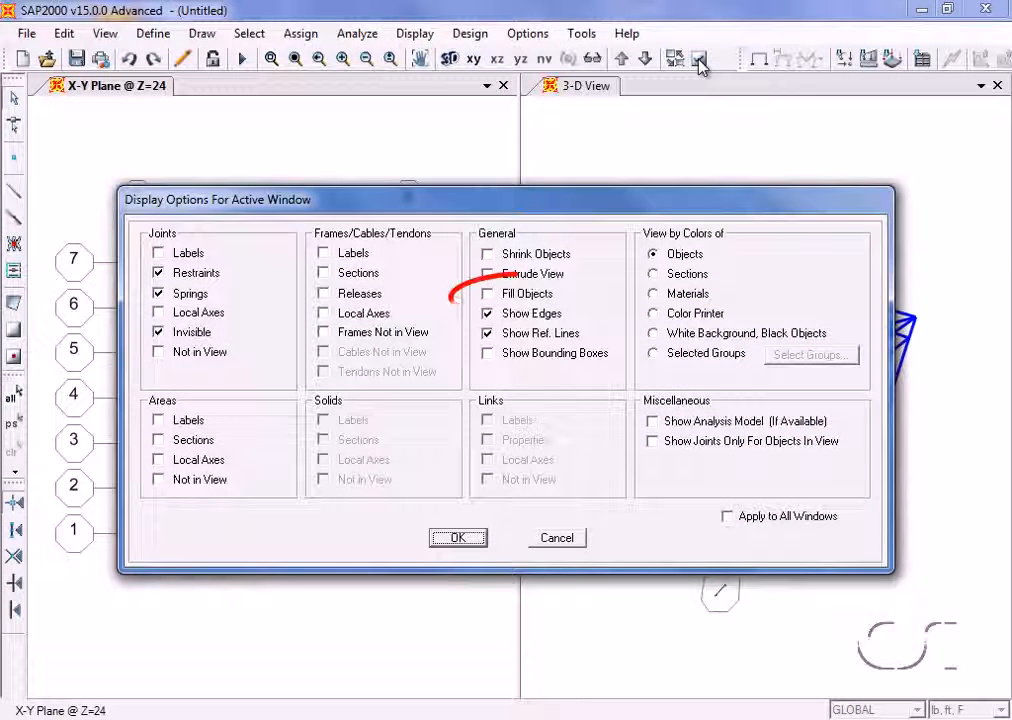
left_click(498, 296)
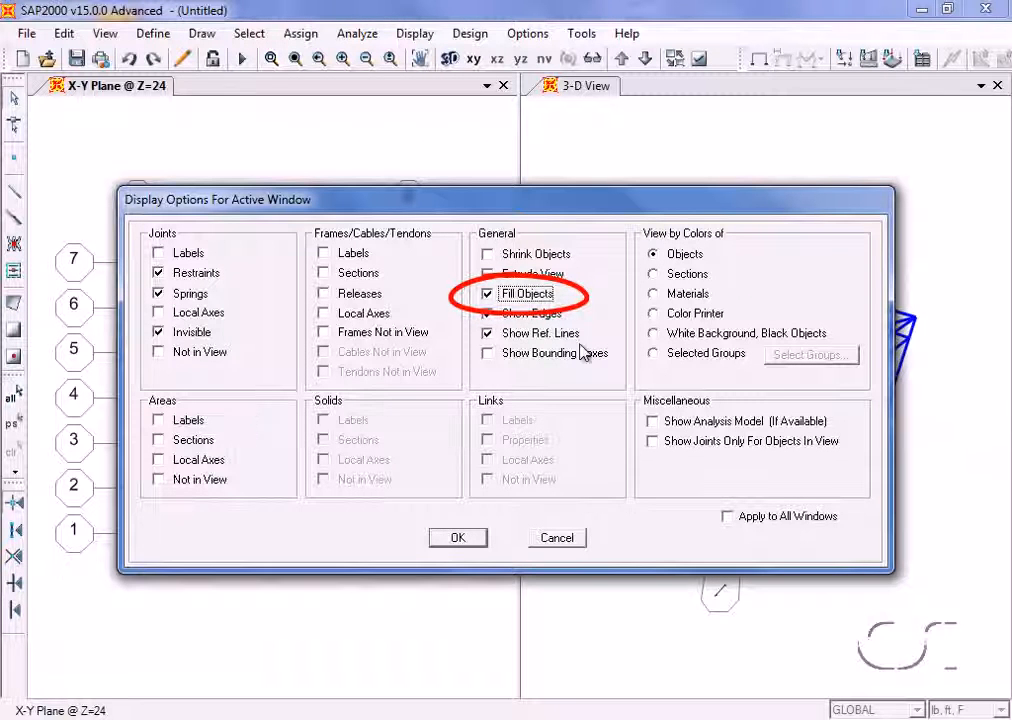
left_click(729, 517)
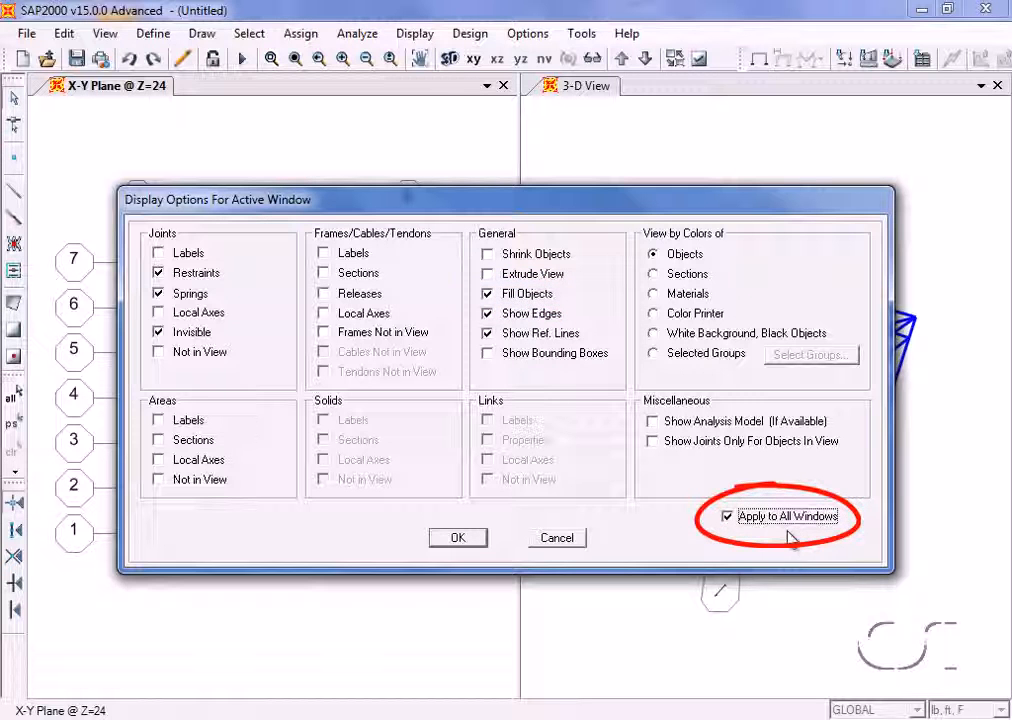
left_click(456, 538)
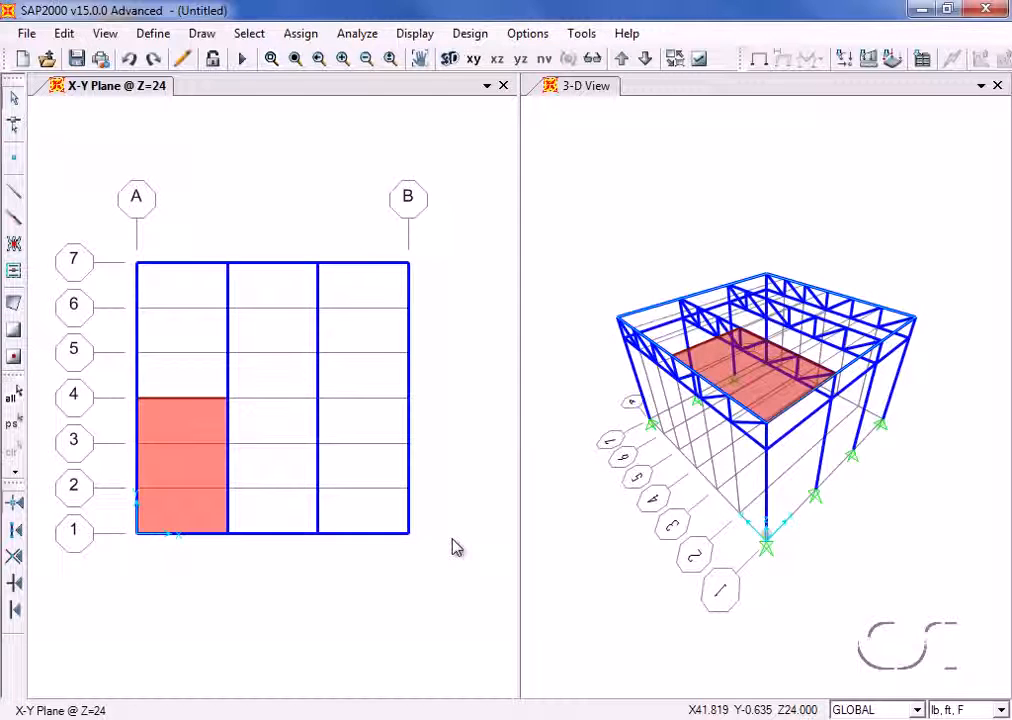
- Hide the grid in the 3-D view and make the X-Y plane view active again
left_click(591, 253)
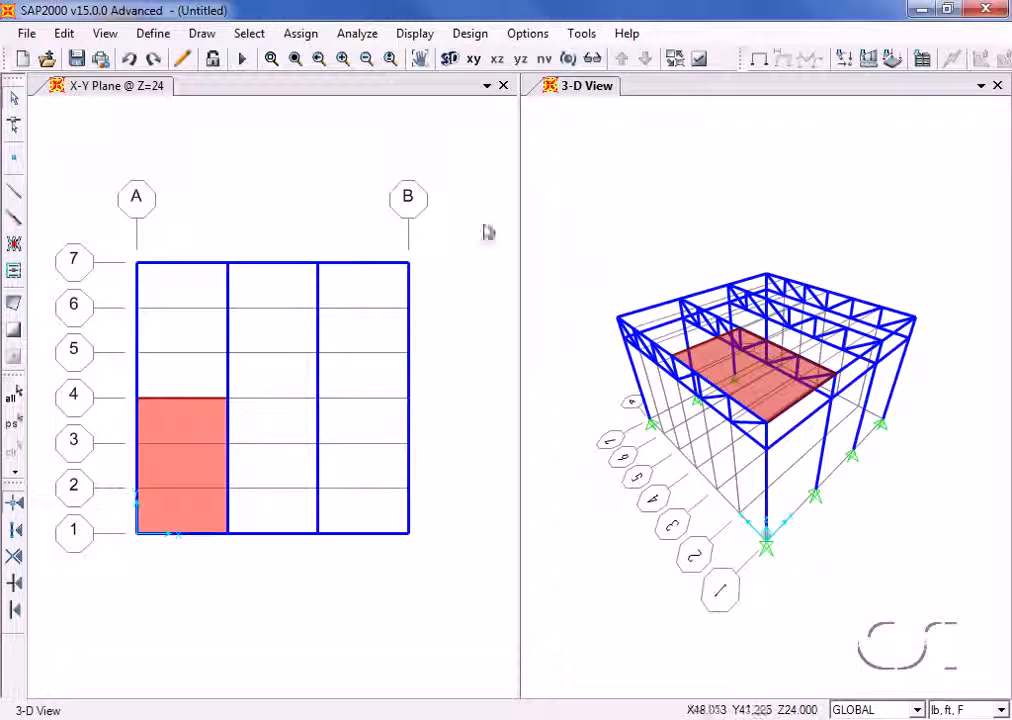
left_click(108, 34)
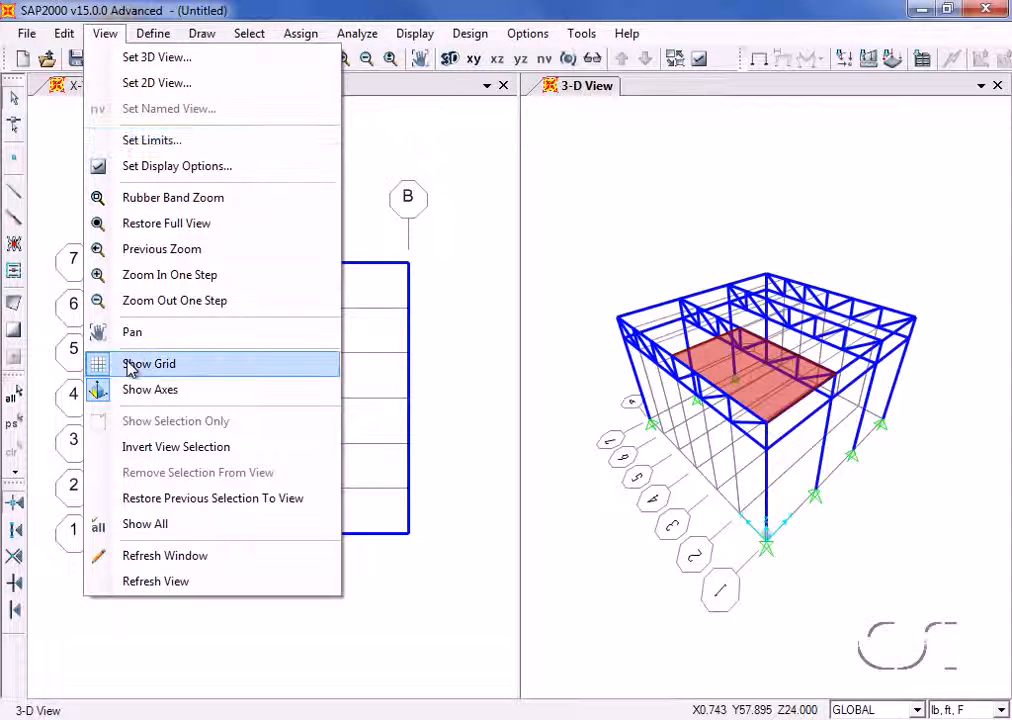
left_click(182, 368)
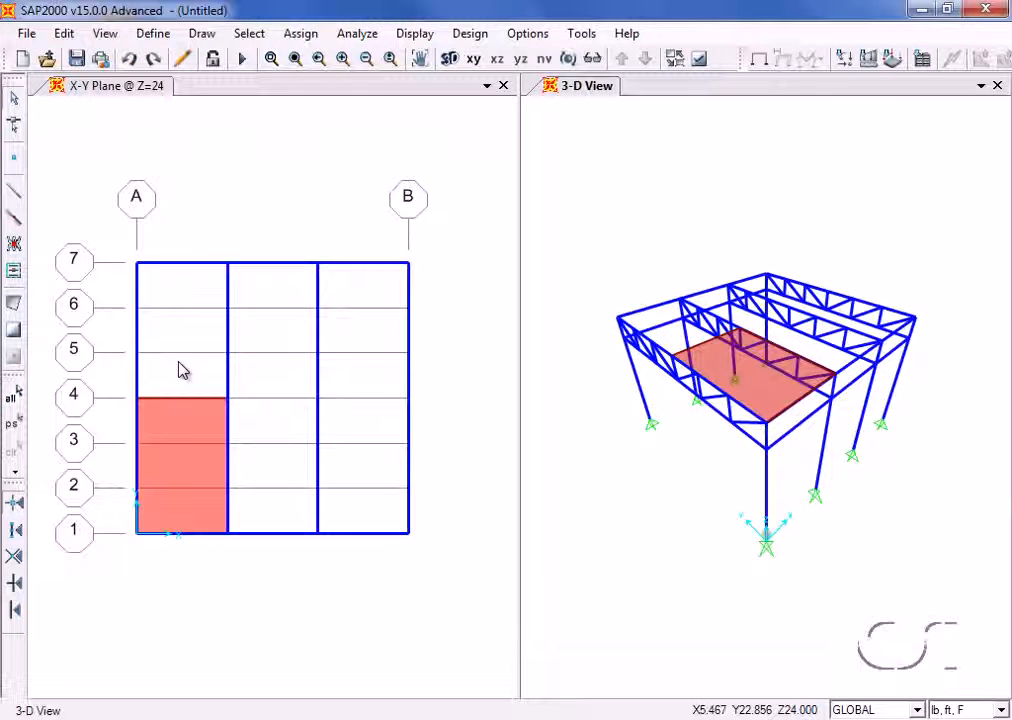
left_click(182, 370)
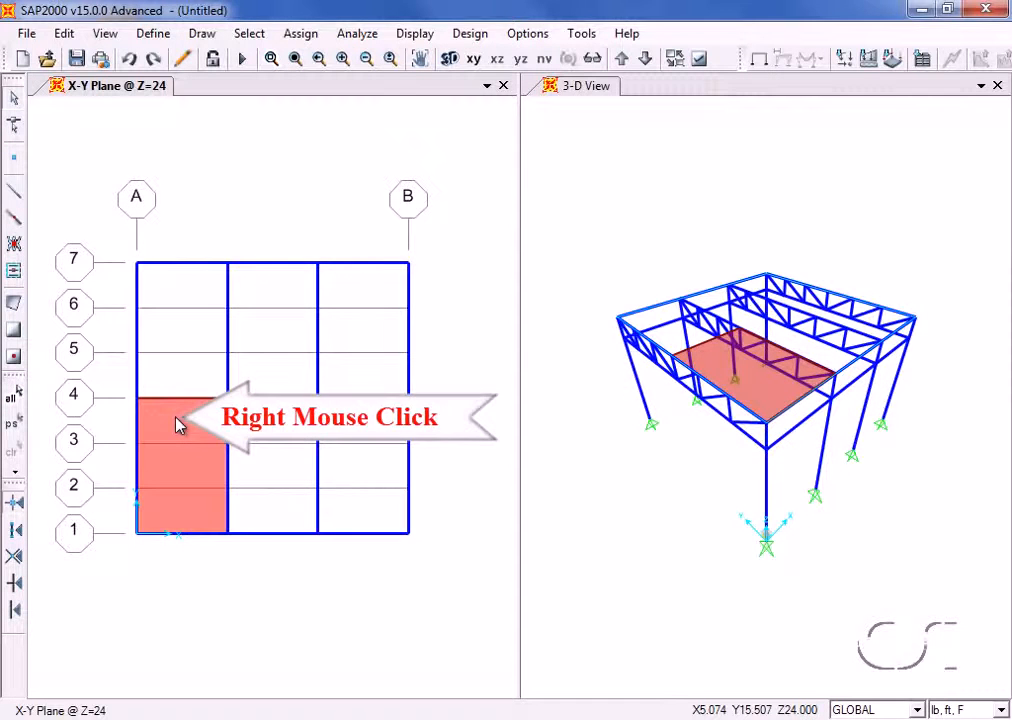
- Assign automatic meshing to the roof area based on edge points, from both straight line intersections and point objects on the area edges
right_click(177, 425)
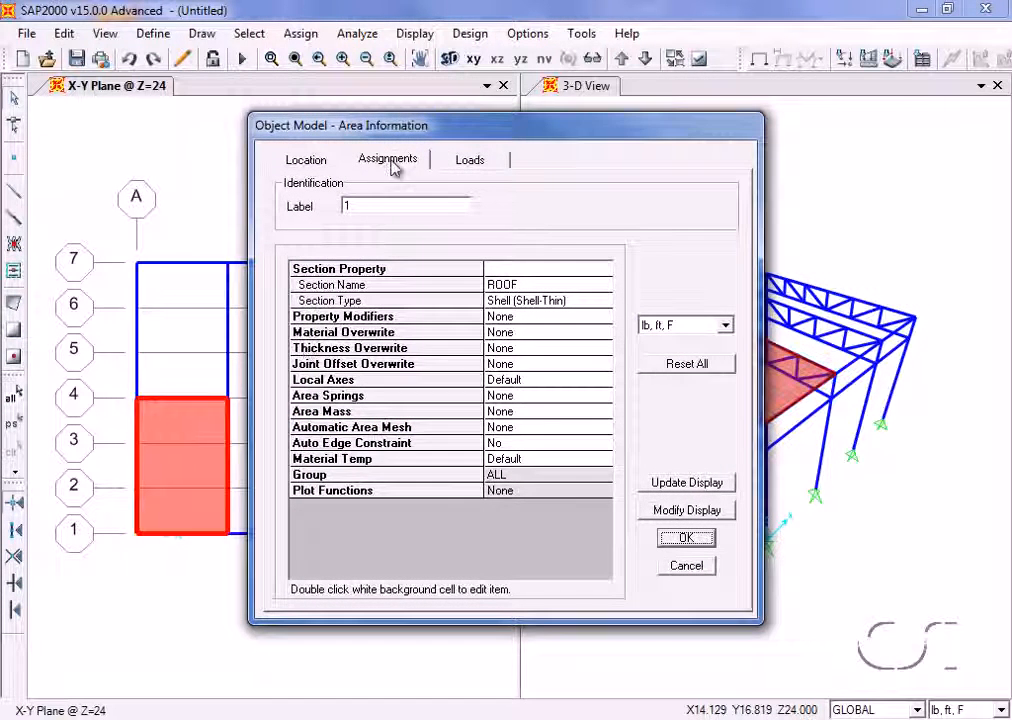
left_click(458, 168)
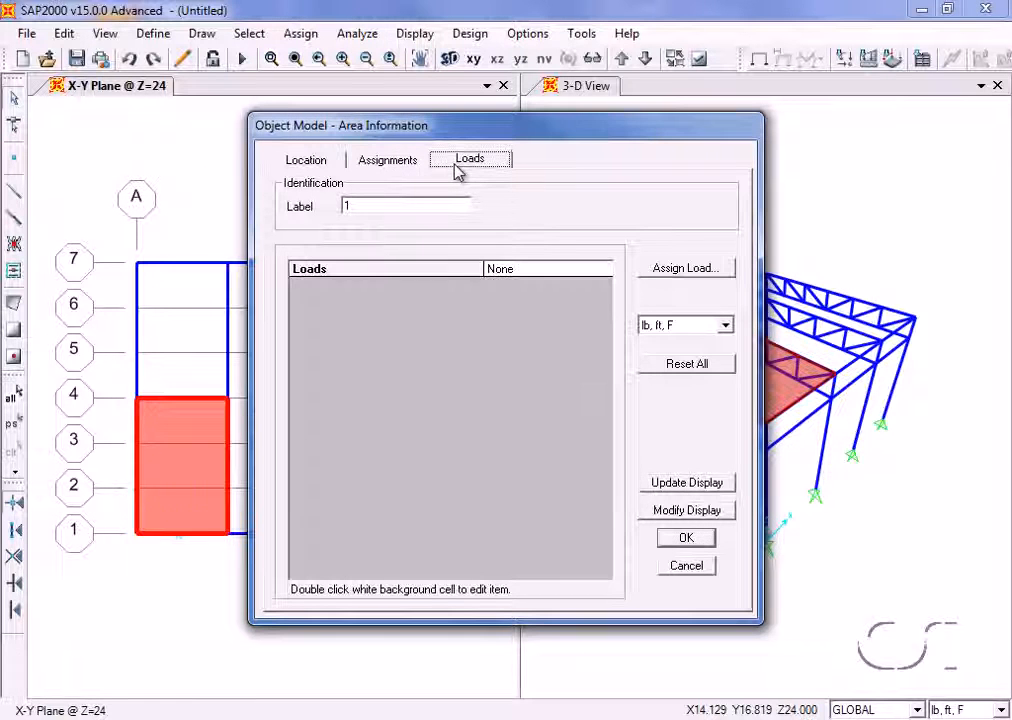
left_click(390, 160)
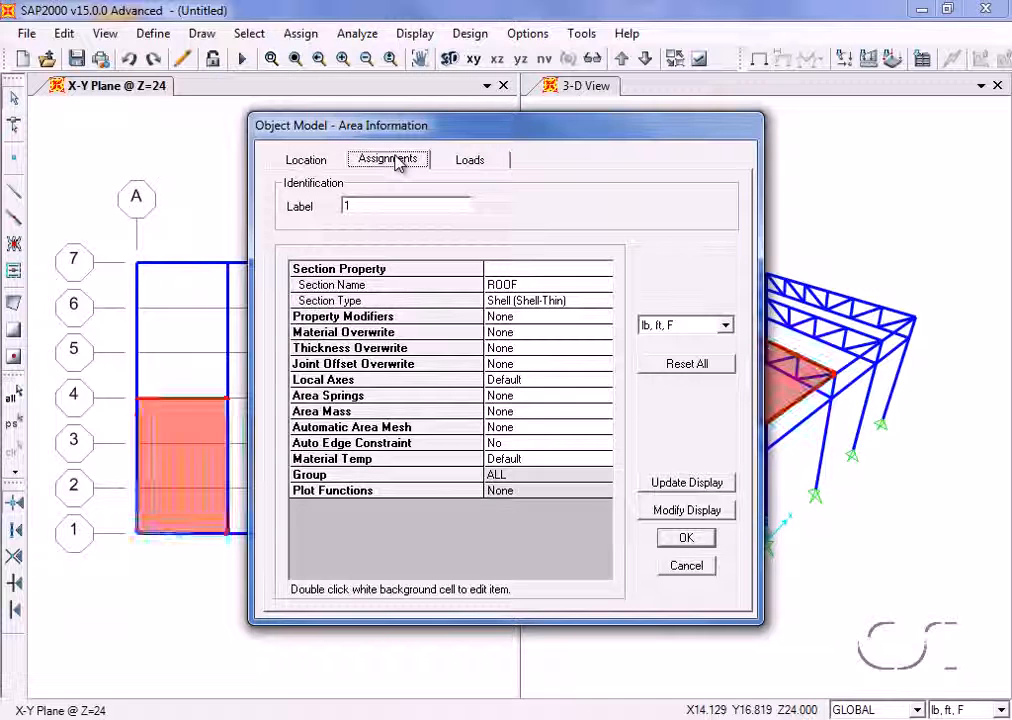
double_click(510, 437)
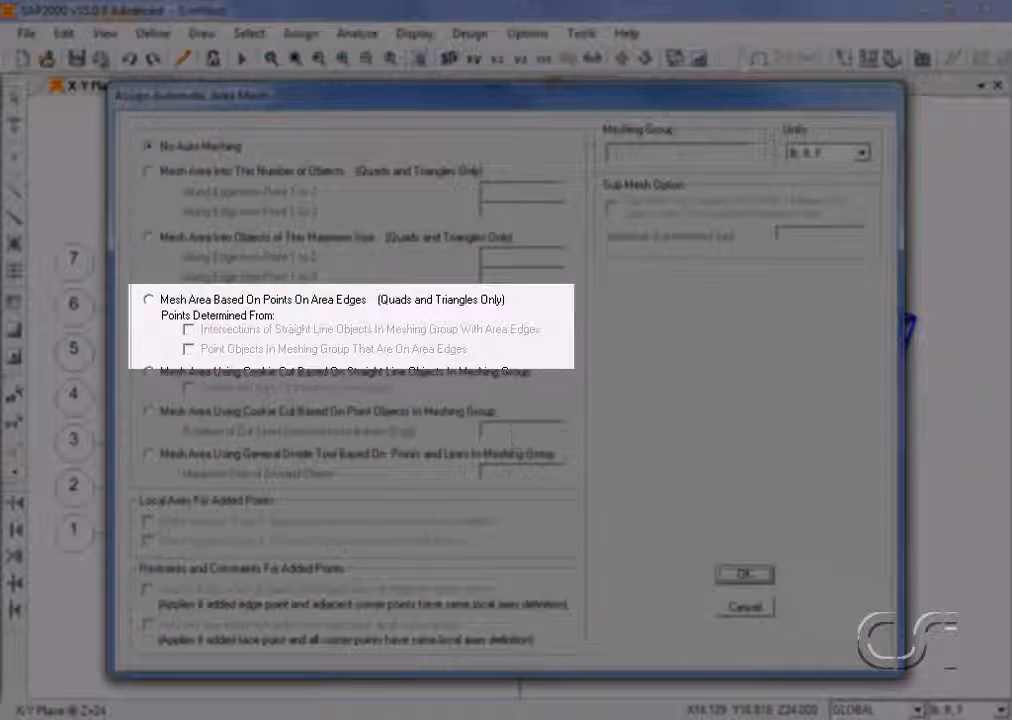
left_click(150, 300)
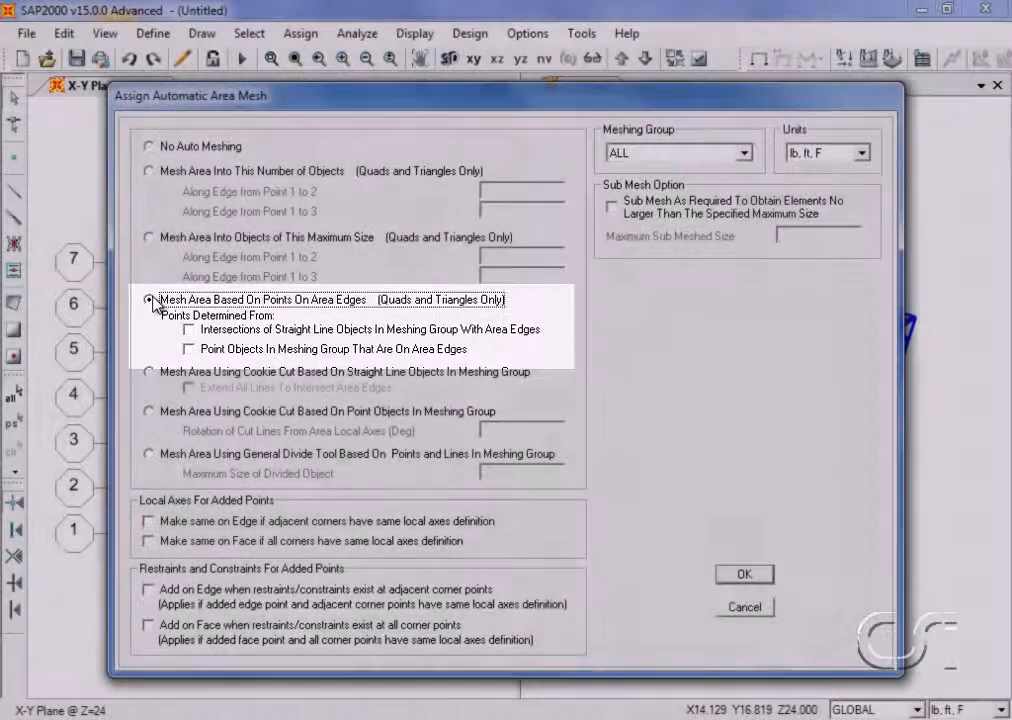
left_click(189, 332)
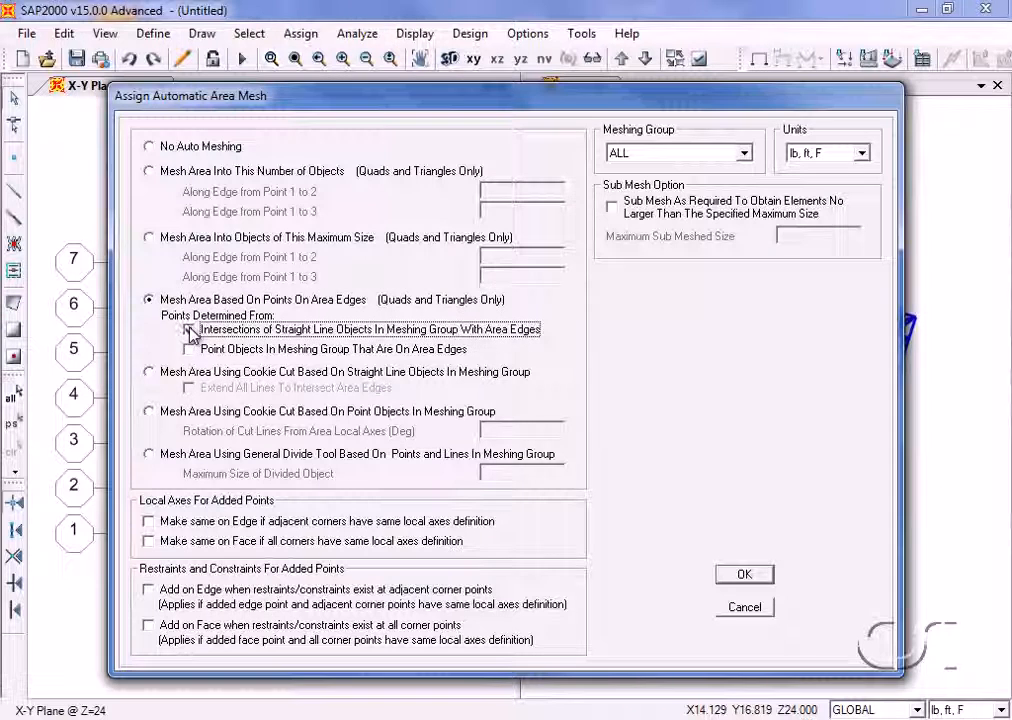
left_click(190, 350)
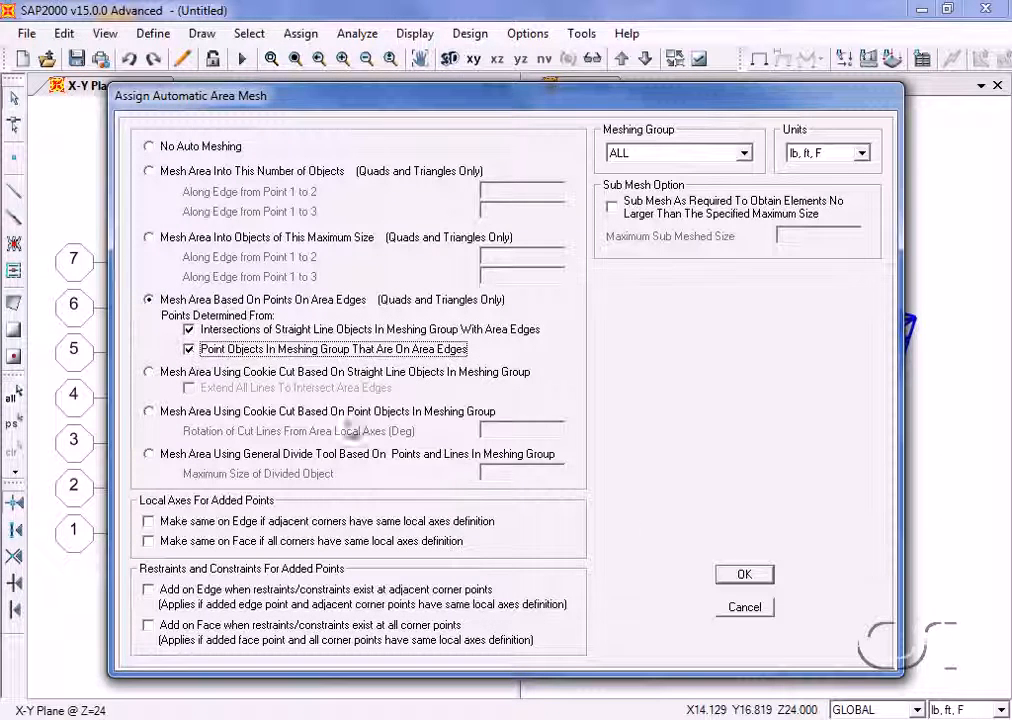
left_click(744, 577)
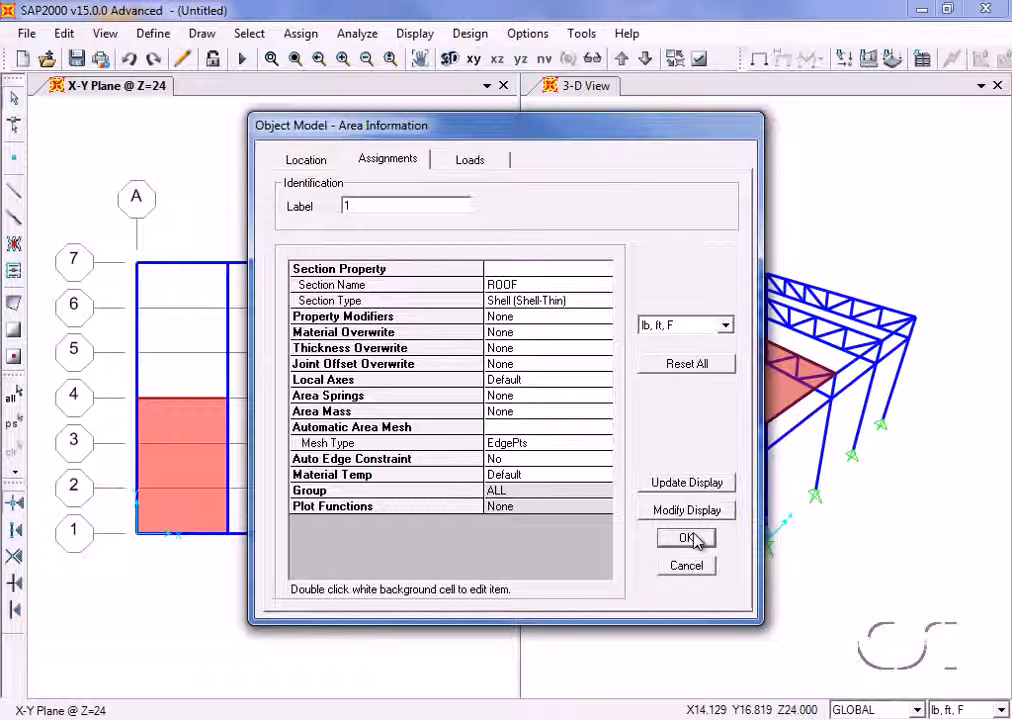
left_click(695, 539)
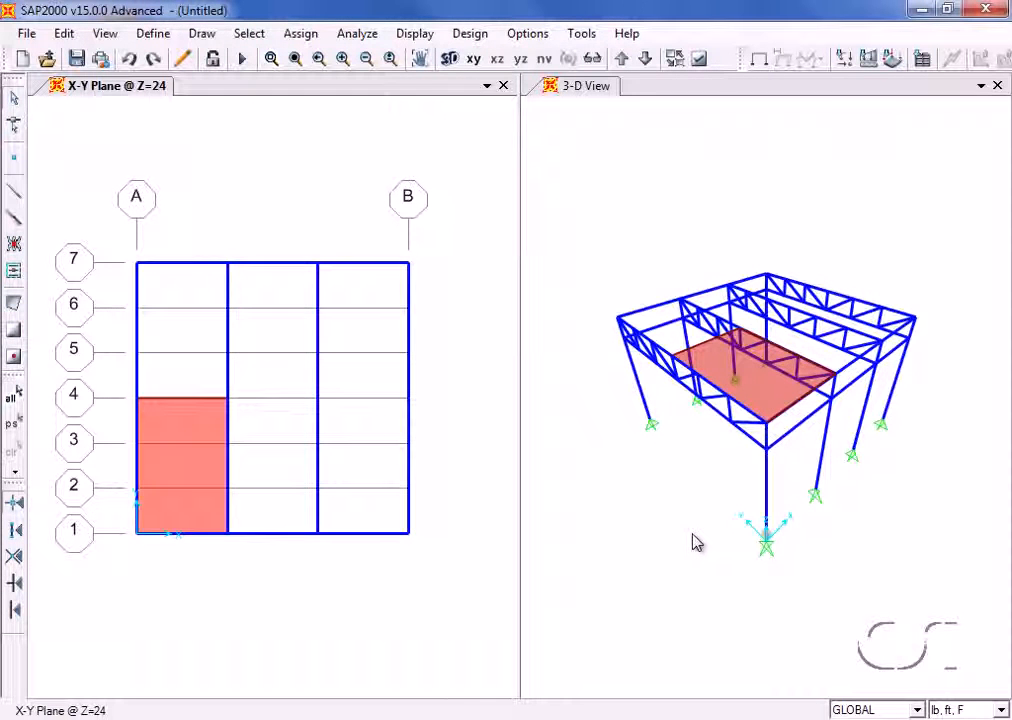
- Replicate the roof area linearly with dx 12 ft and dy 0, making two copies
left_click(196, 474)
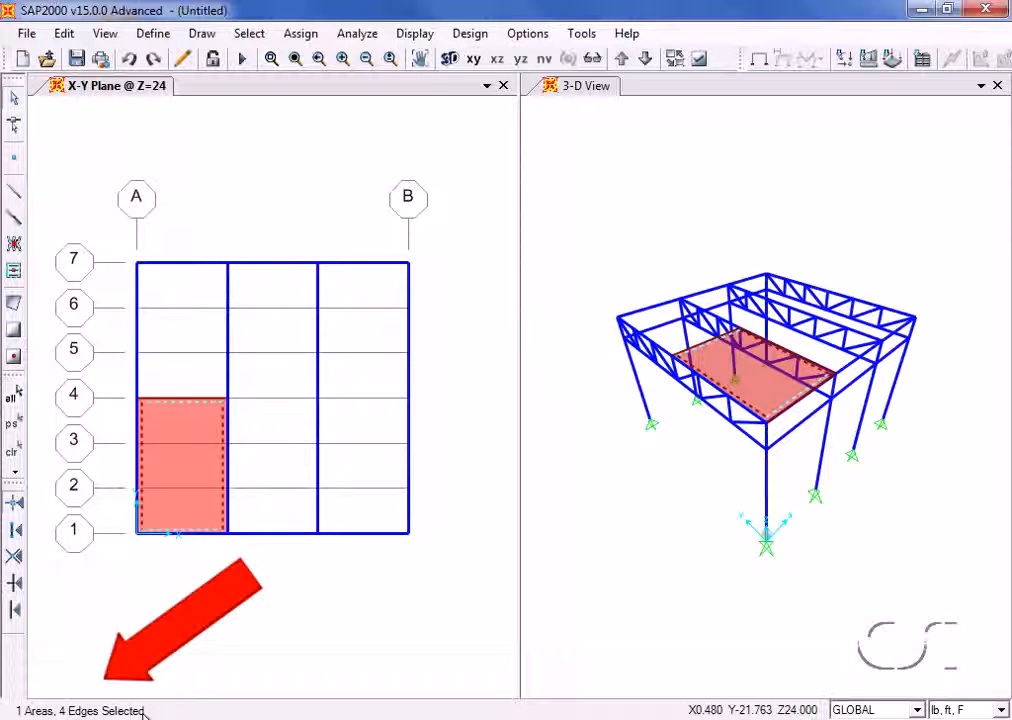
left_click(64, 33)
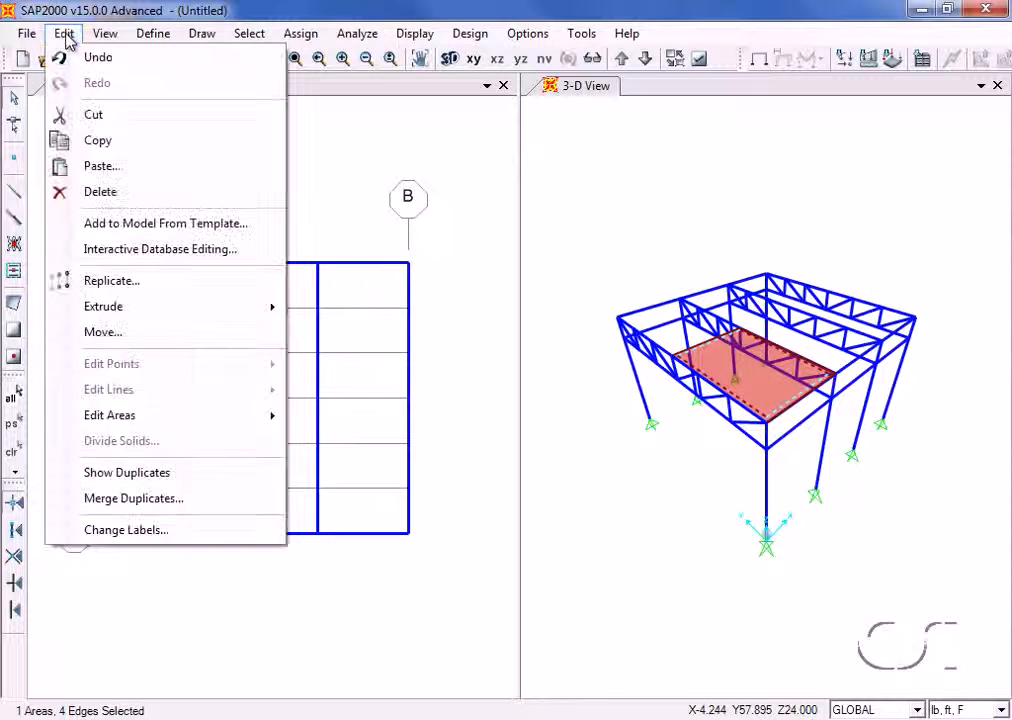
left_click(66, 280)
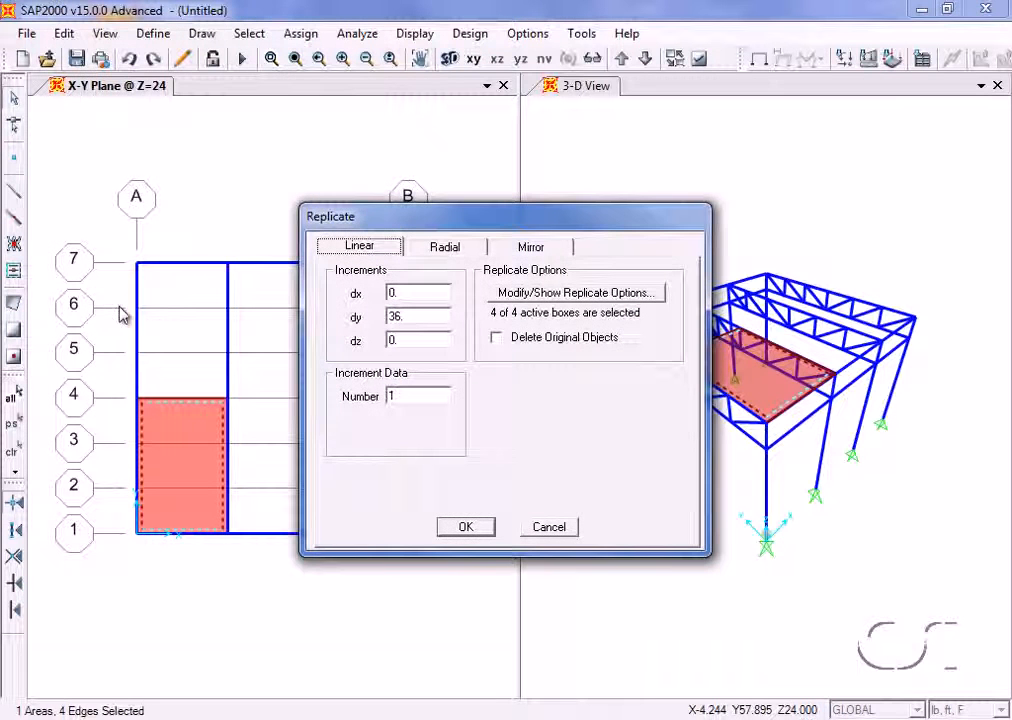
double_click(398, 295)
type("12")
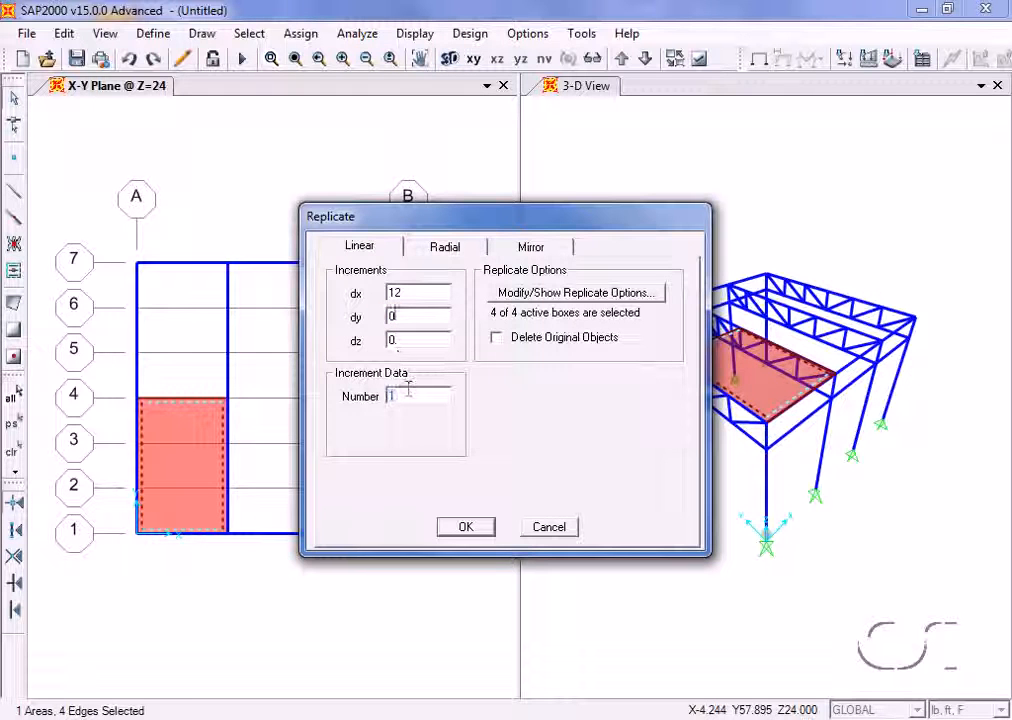
type("2")
left_click(463, 525)
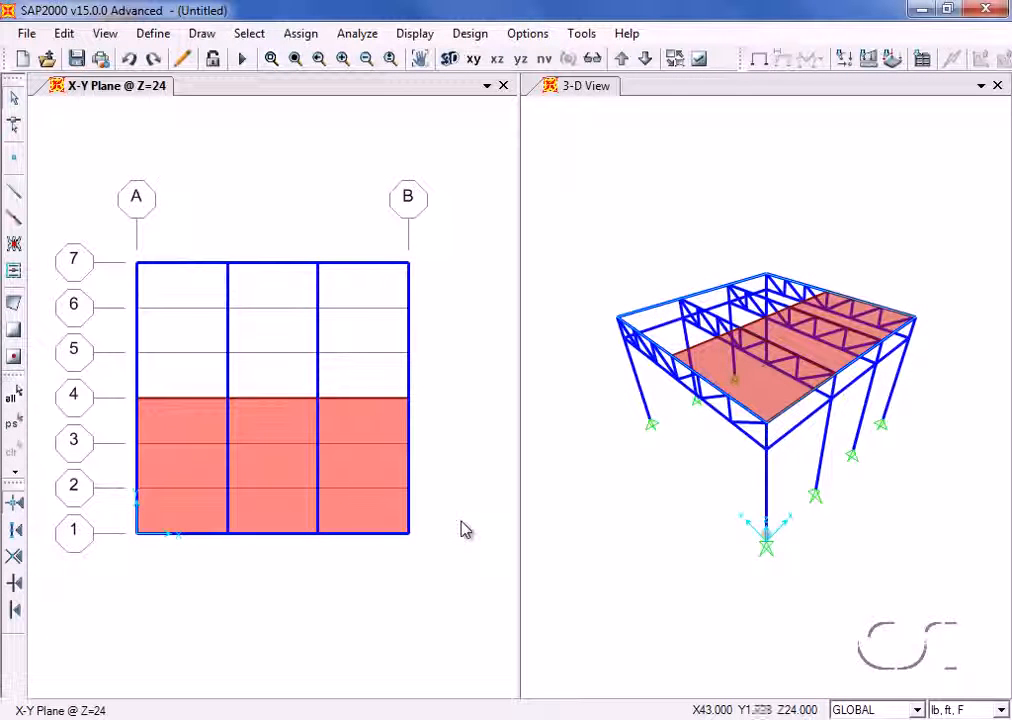
- Replicate the three roof areas between grid lines 1 and 4 linearly once, with dx 0 and dy 18 ft
left_click(200, 432)
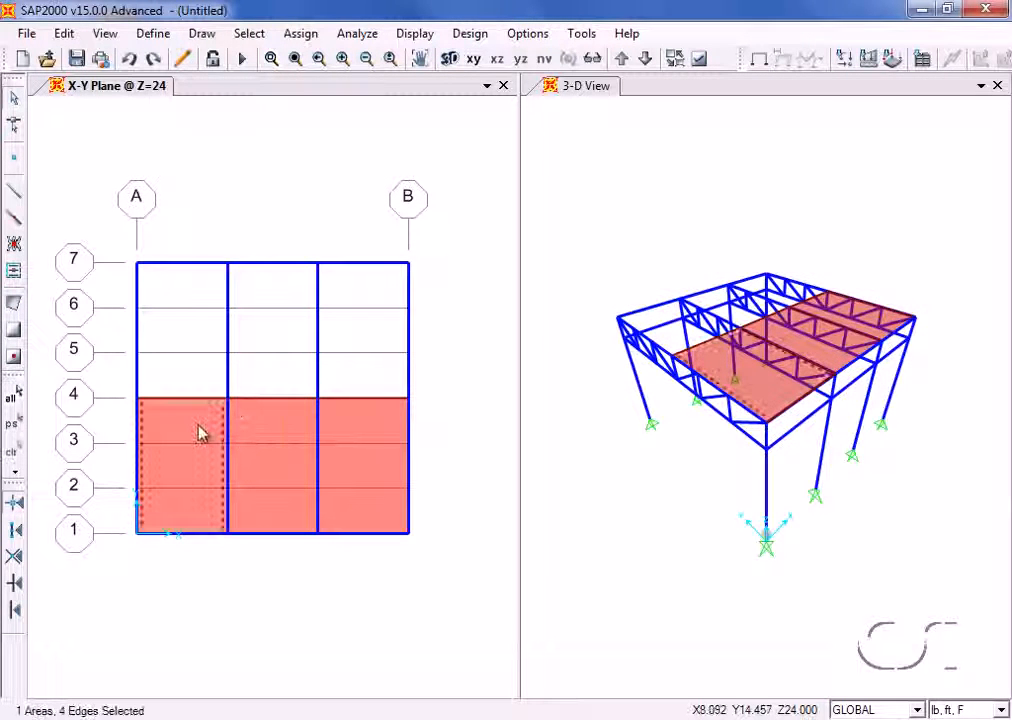
left_click(264, 432)
left_click(362, 432)
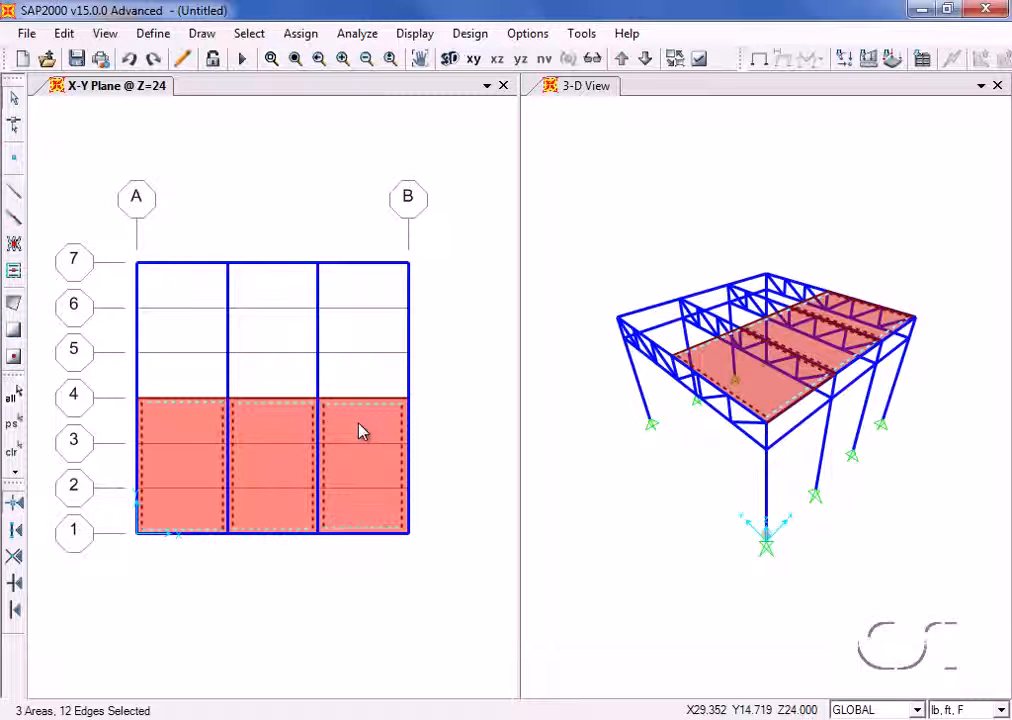
left_click(63, 34)
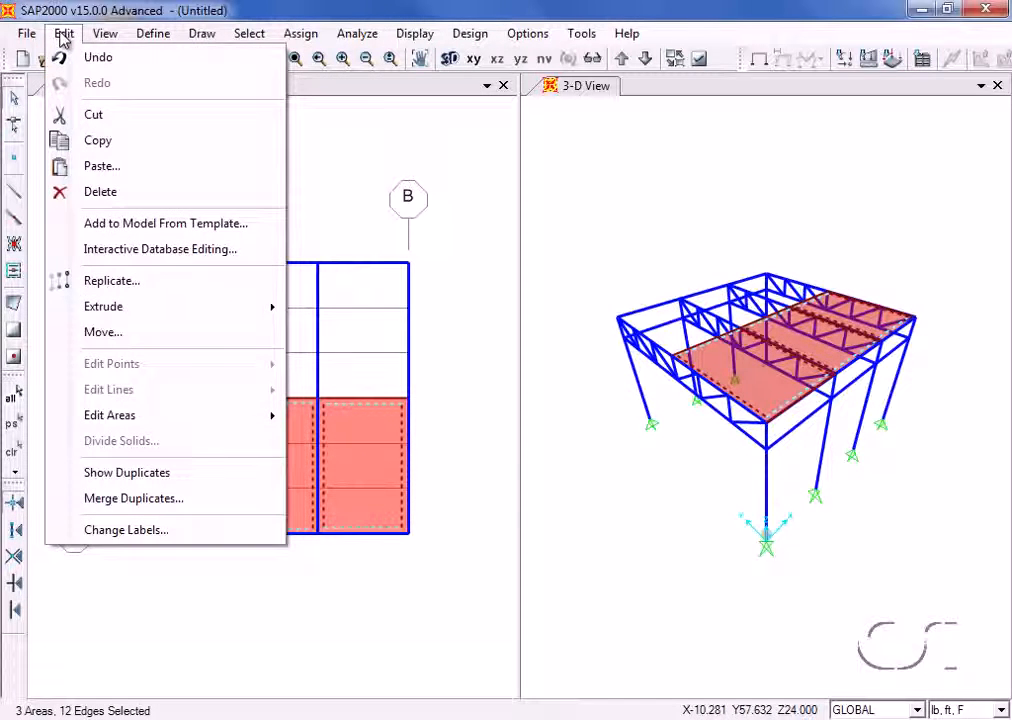
left_click(82, 281)
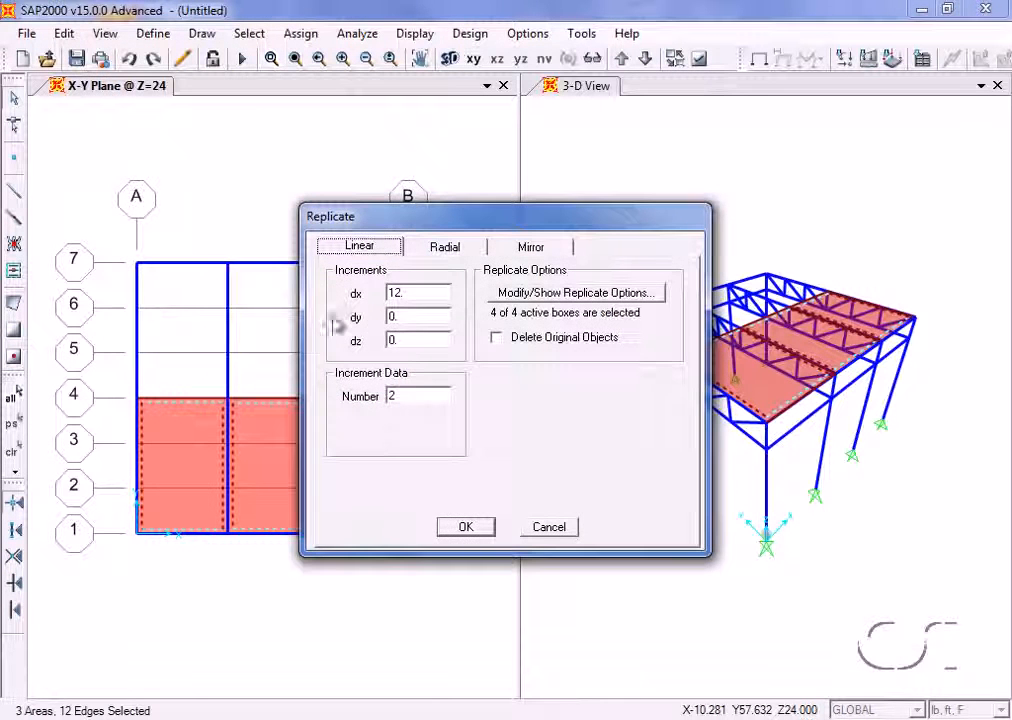
double_click(409, 294)
type("0")
key("Tab")
type("1")
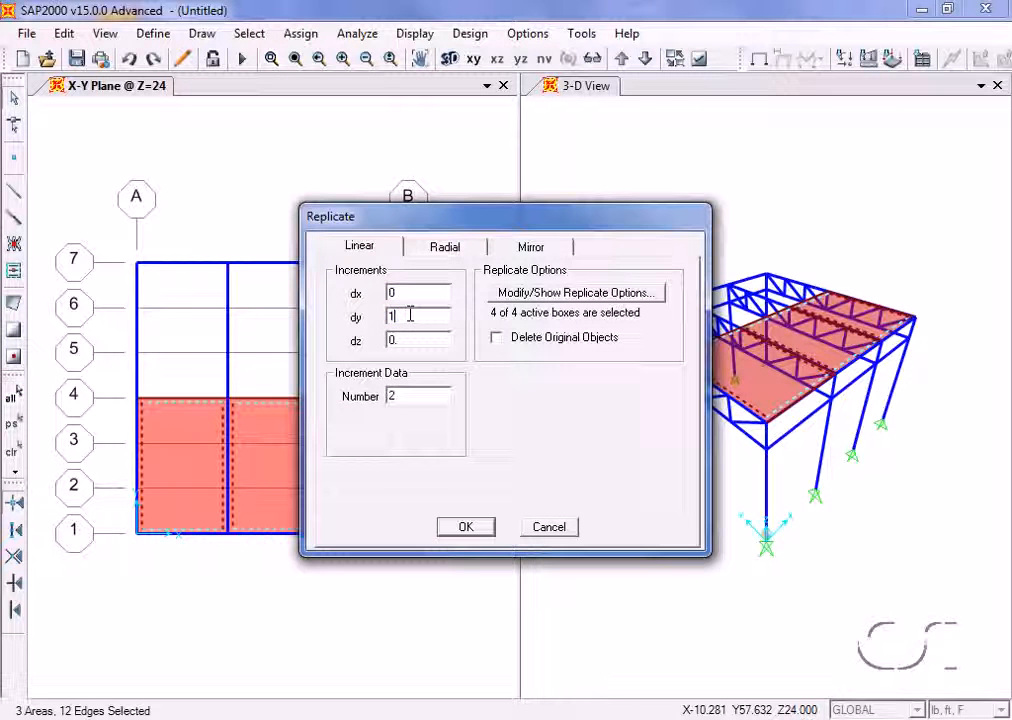
key("Tab")
key("Tab")
type("1")
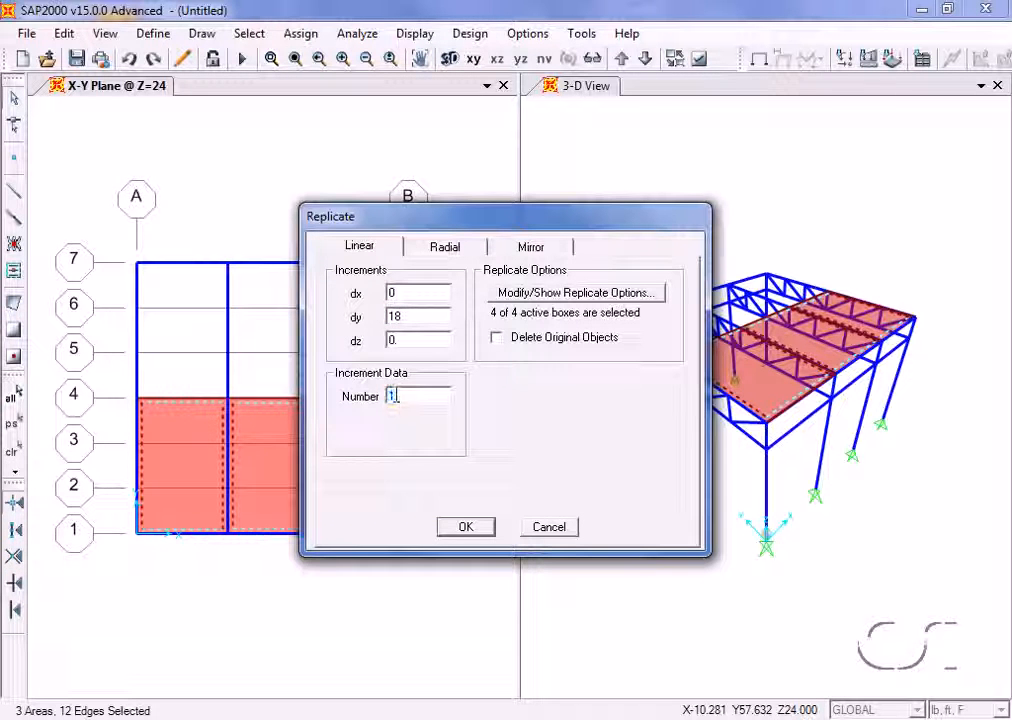
left_click(465, 526)
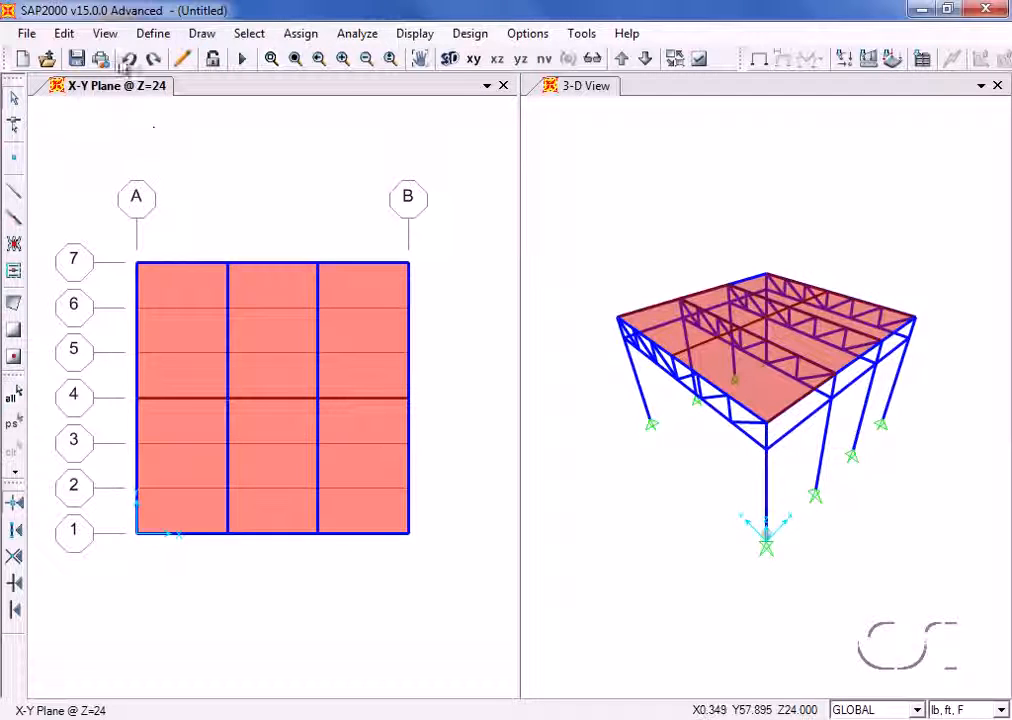
- Change the plan view to the Y-Z plane at X = 0 and hide its grid
left_click(104, 33)
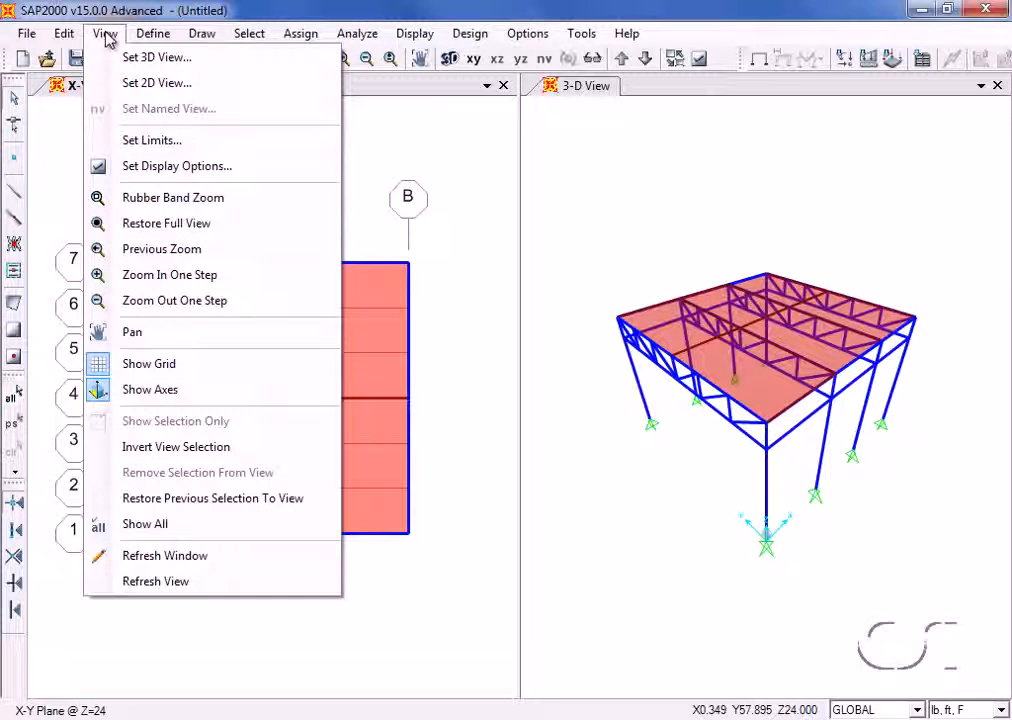
left_click(118, 84)
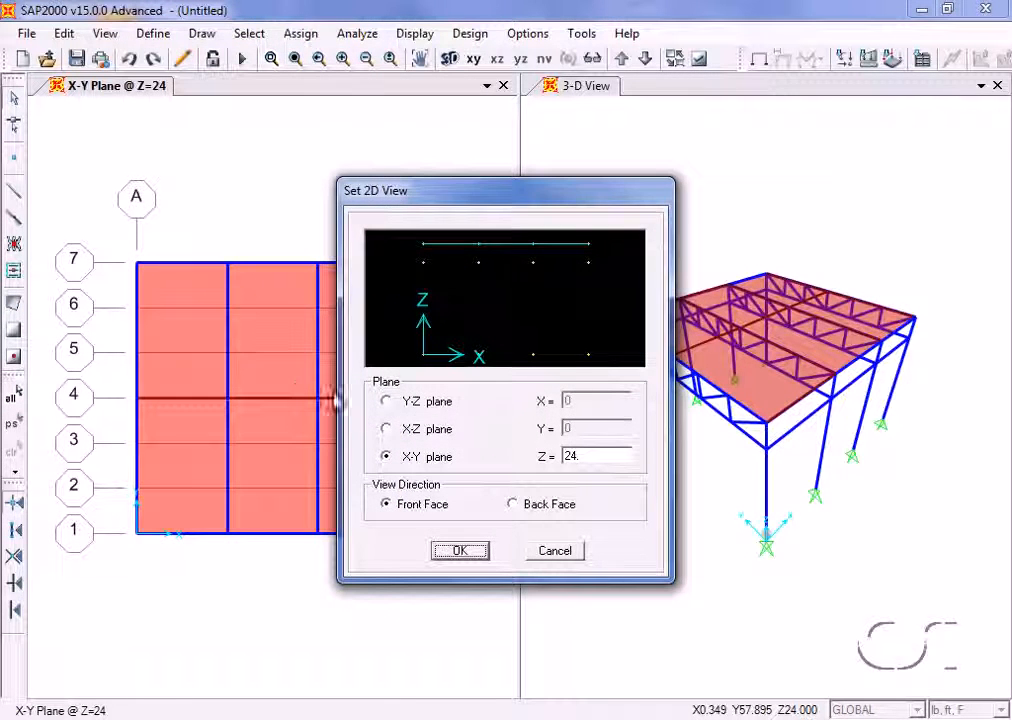
left_click(396, 404)
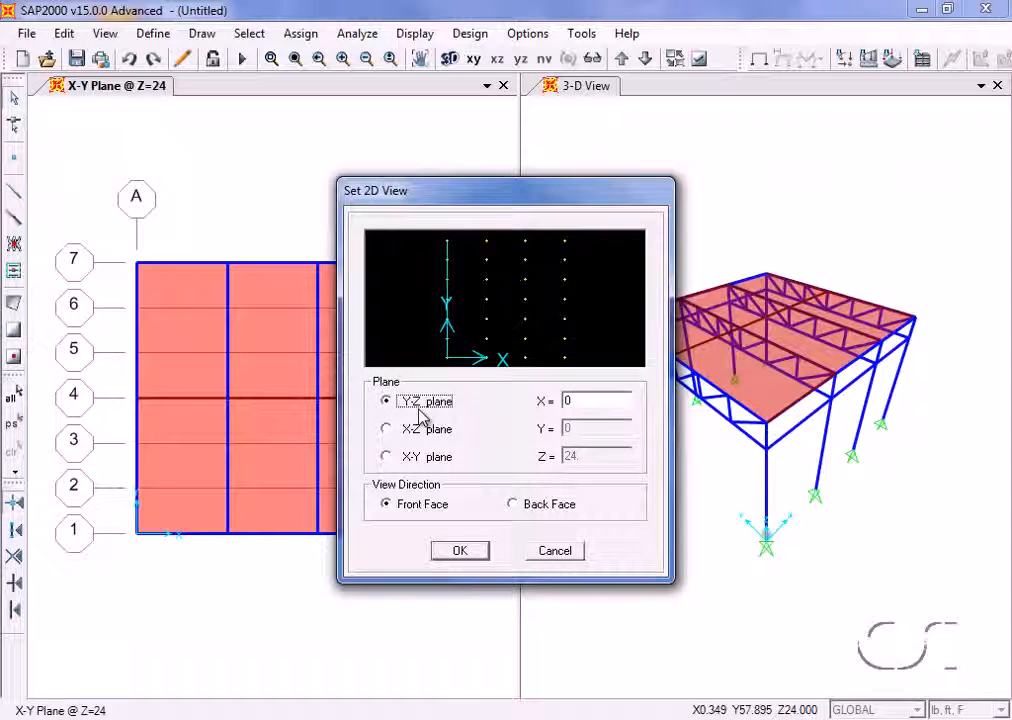
left_click(457, 553)
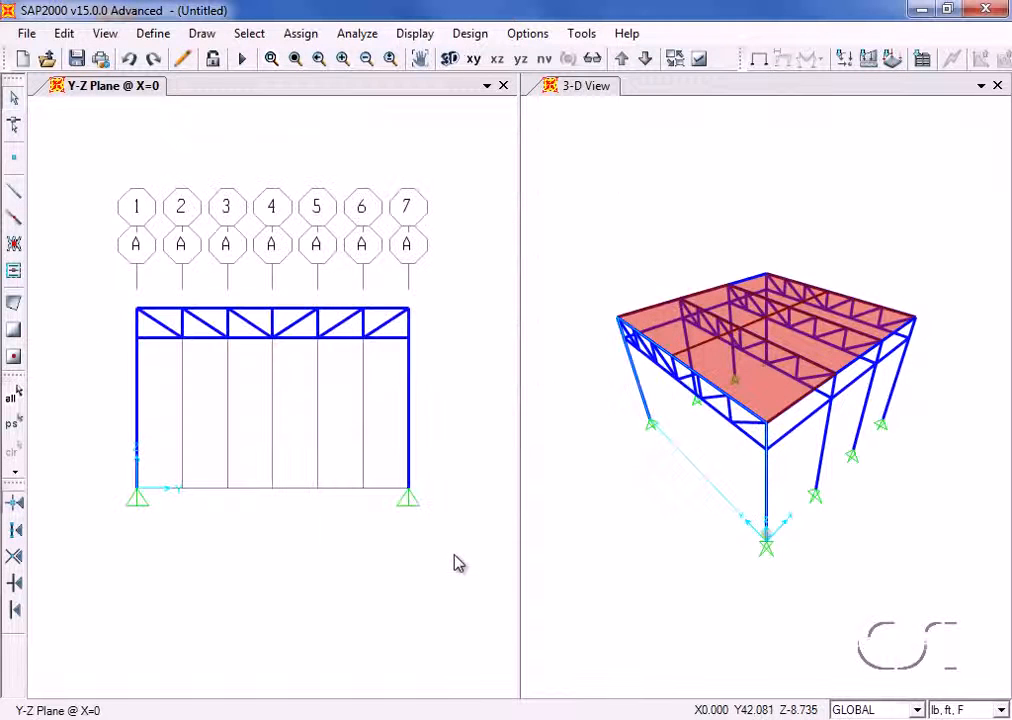
left_click(105, 34)
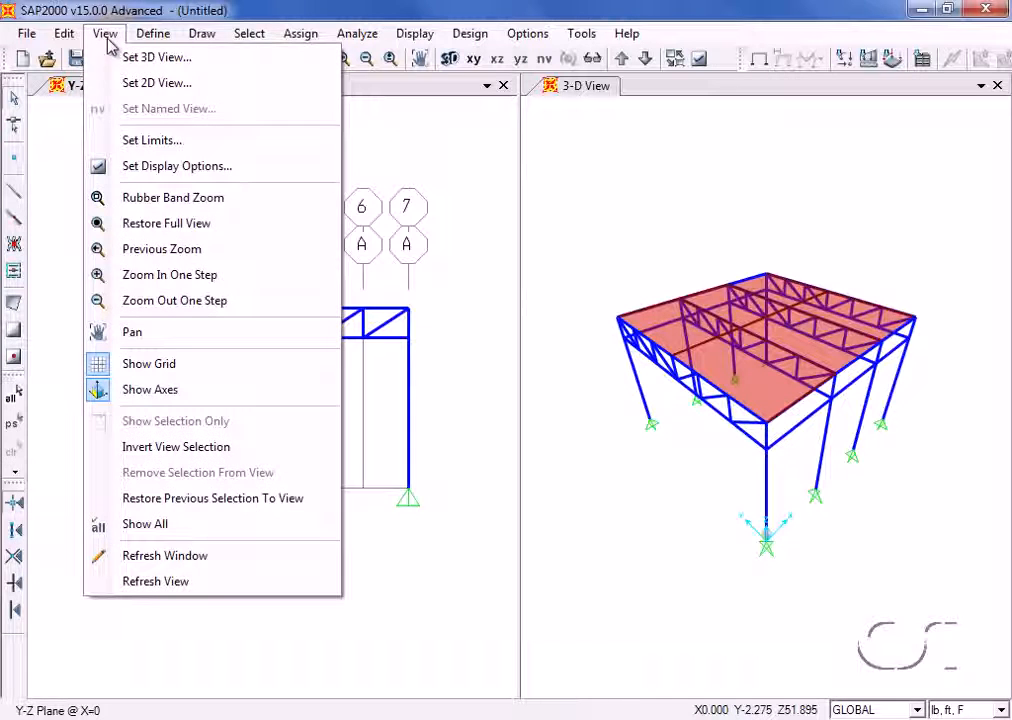
left_click(189, 375)
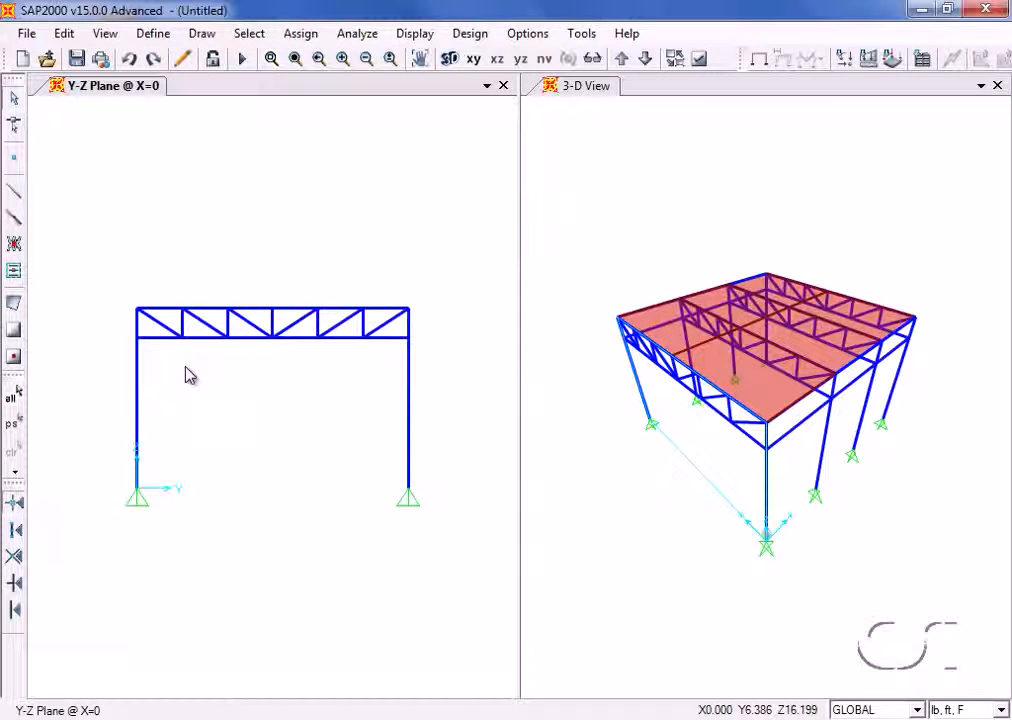
- Select all objects by specified coordinate range, limited to the single values Y = 18 ft and Z = 24 ft
left_click(249, 34)
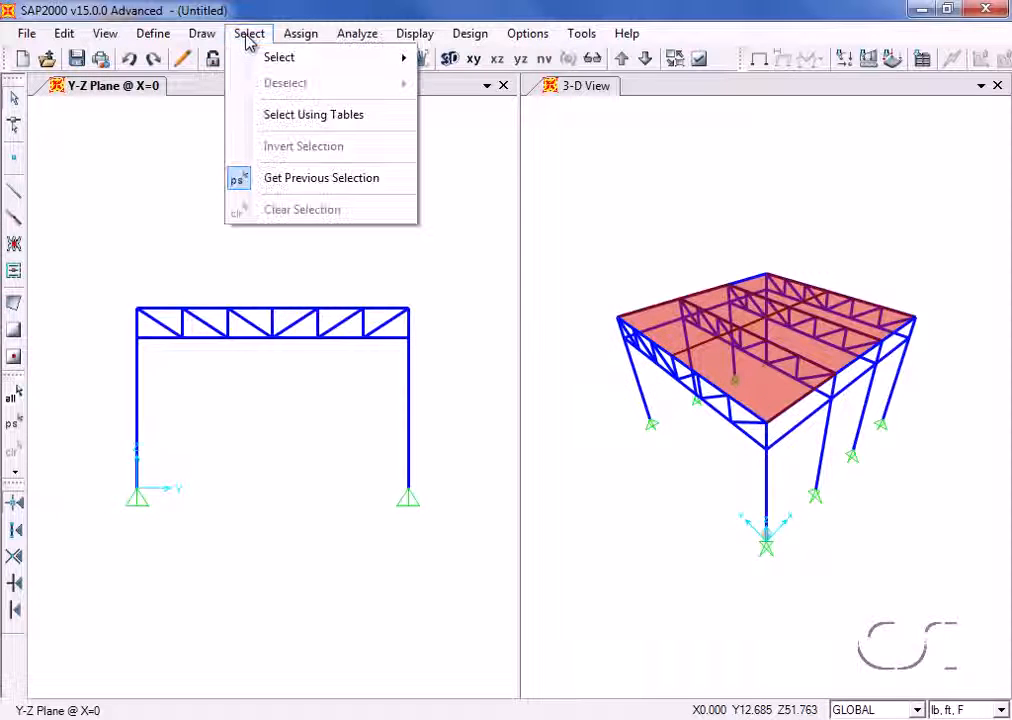
mouse_move(407, 62)
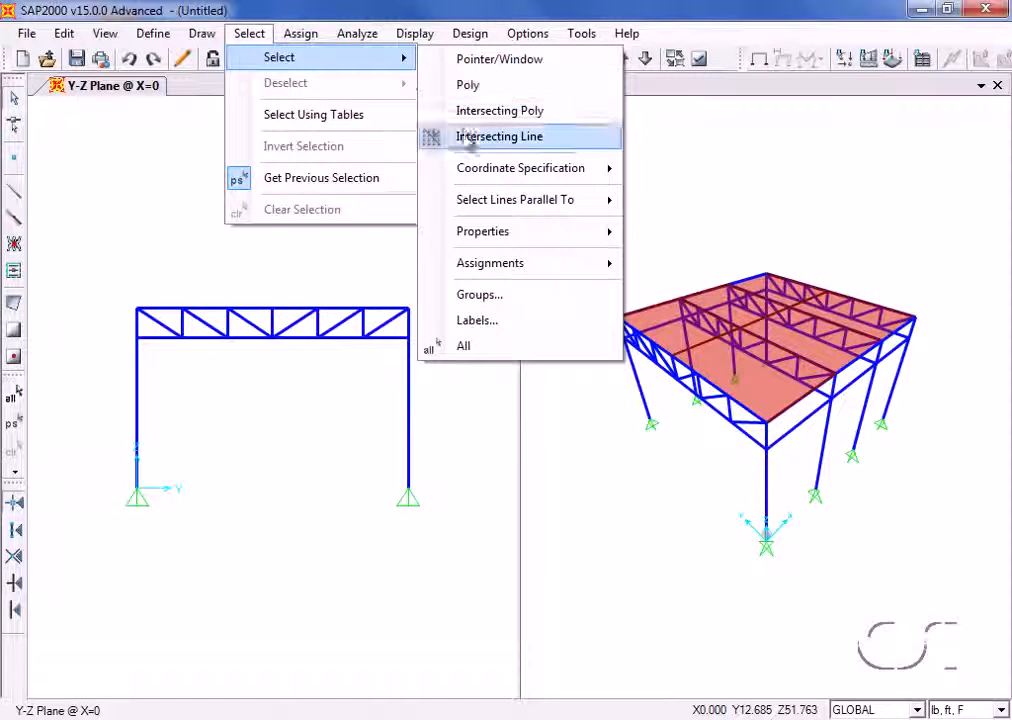
mouse_move(468, 172)
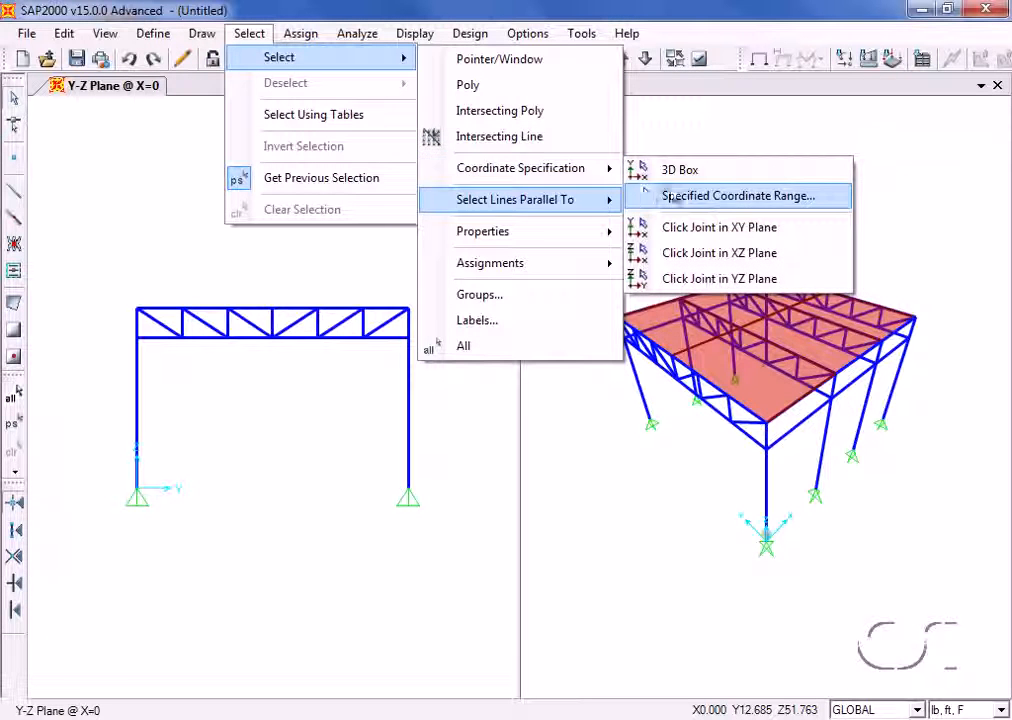
left_click(764, 197)
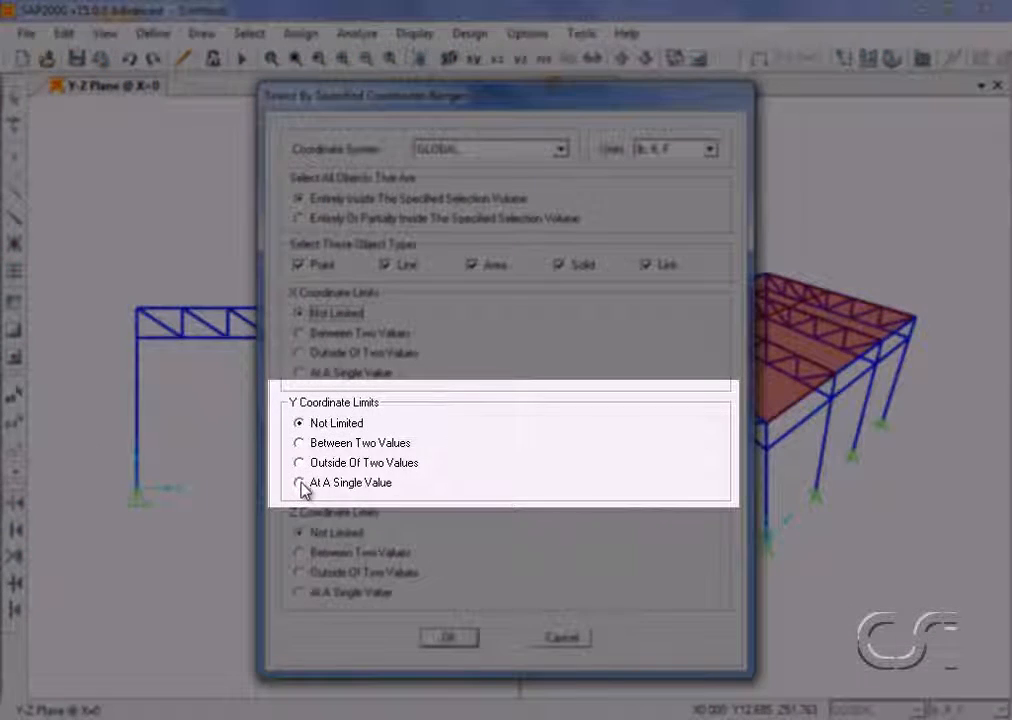
left_click(303, 484)
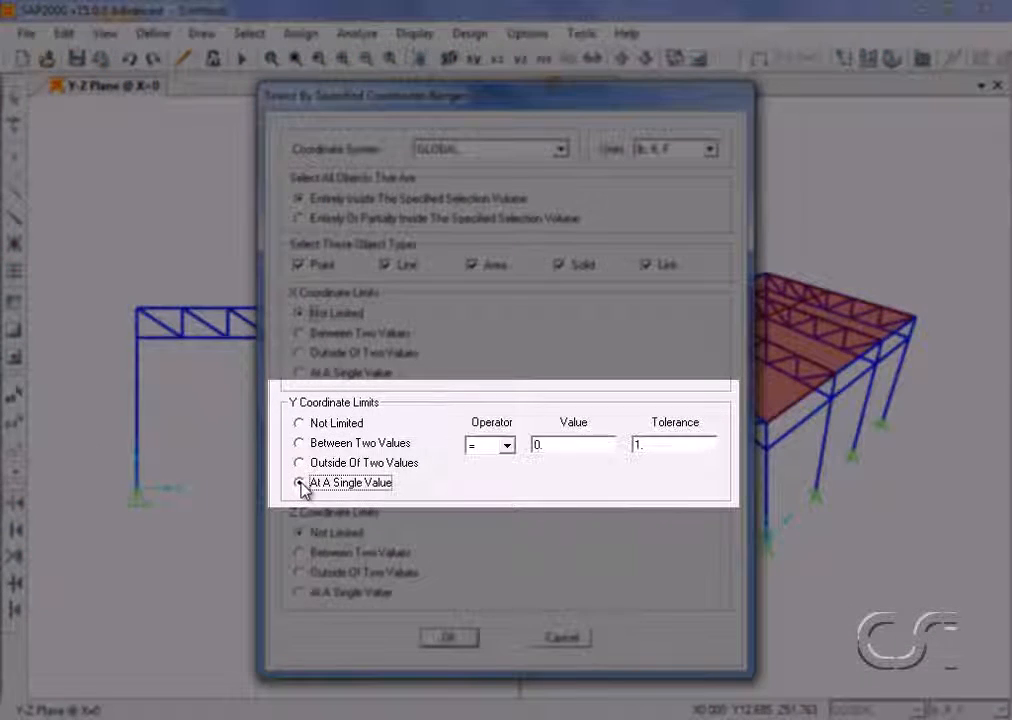
double_click(552, 446)
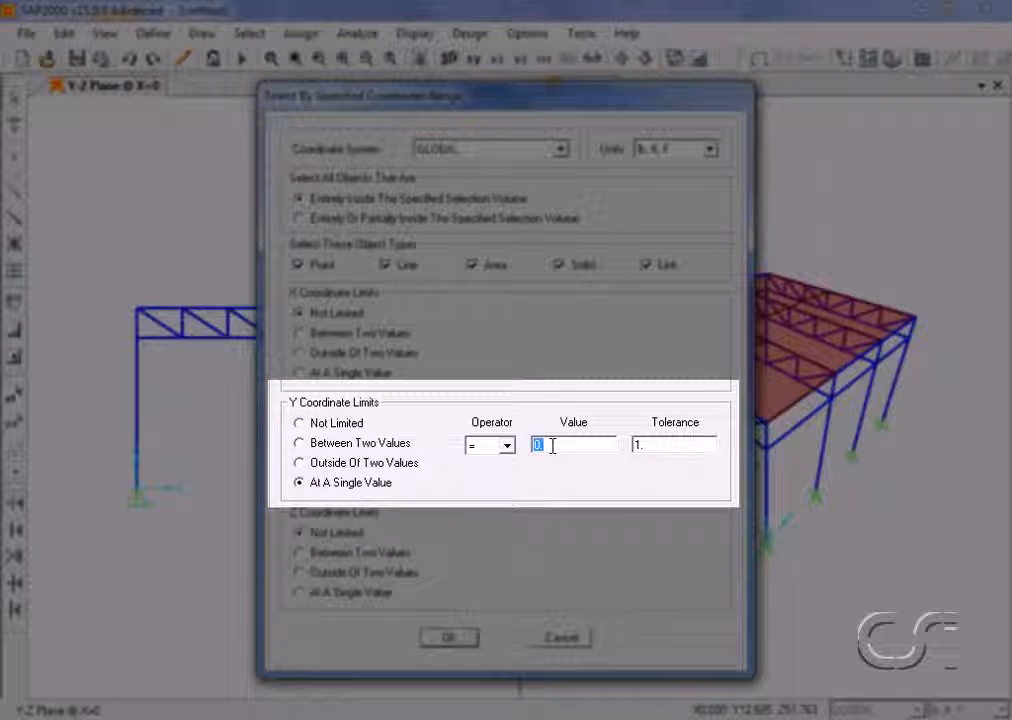
type("18")
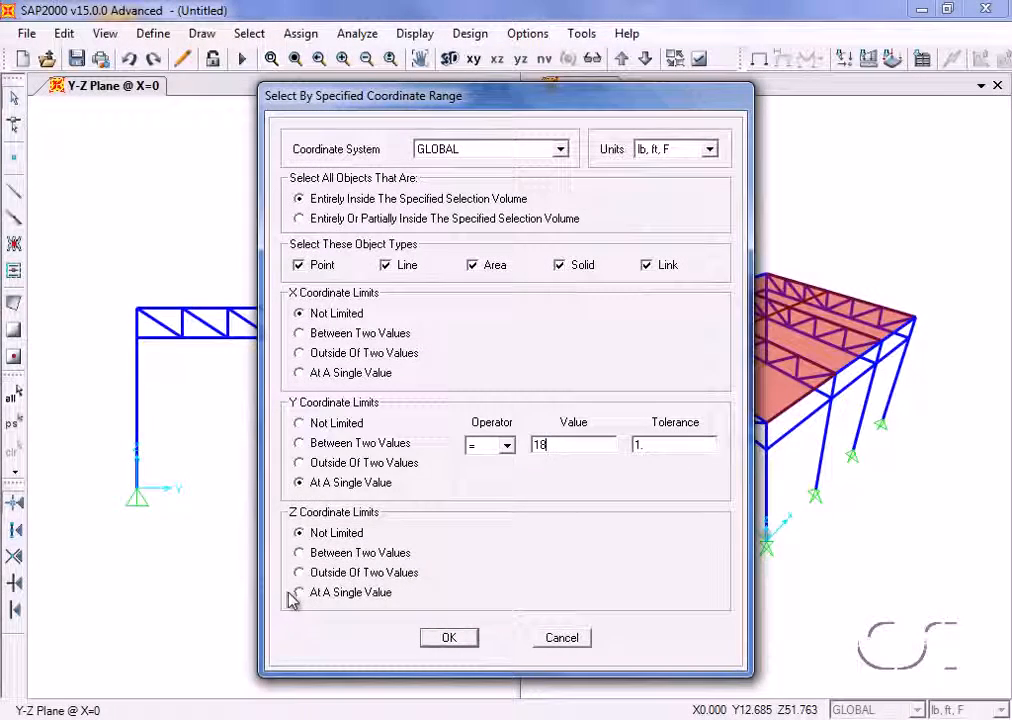
left_click(302, 592)
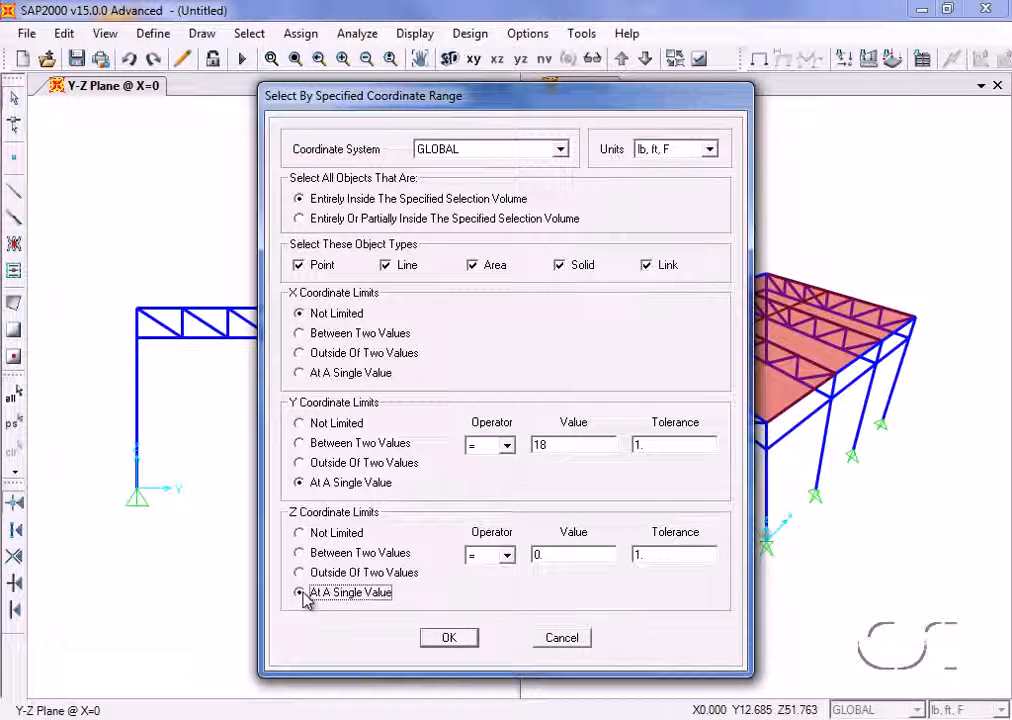
double_click(544, 554)
type("24")
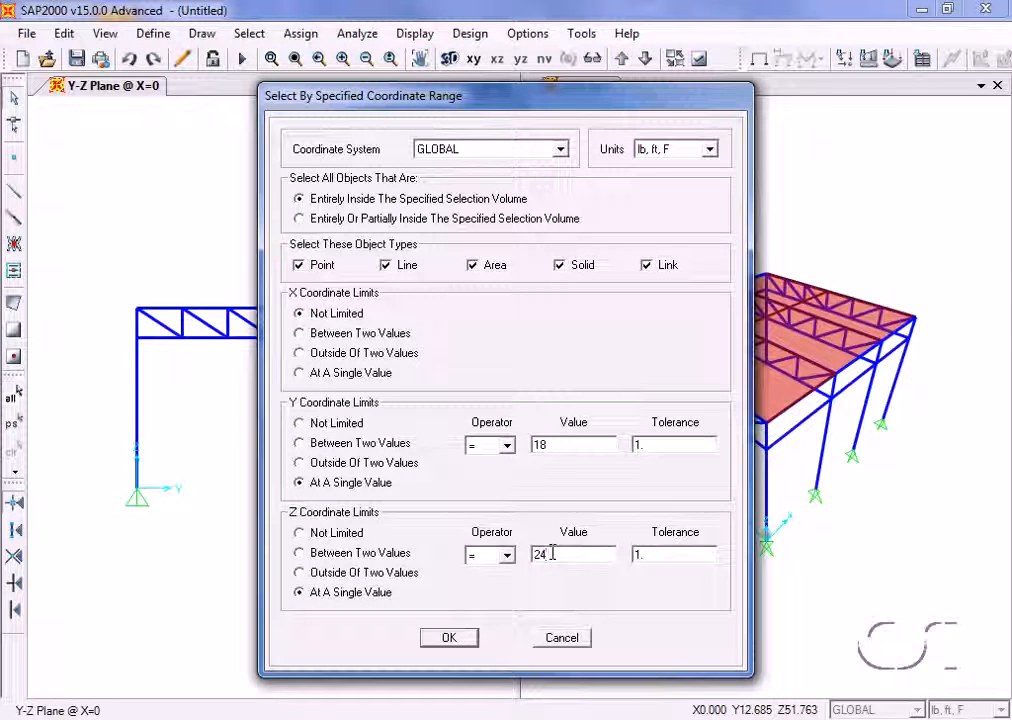
left_click(448, 638)
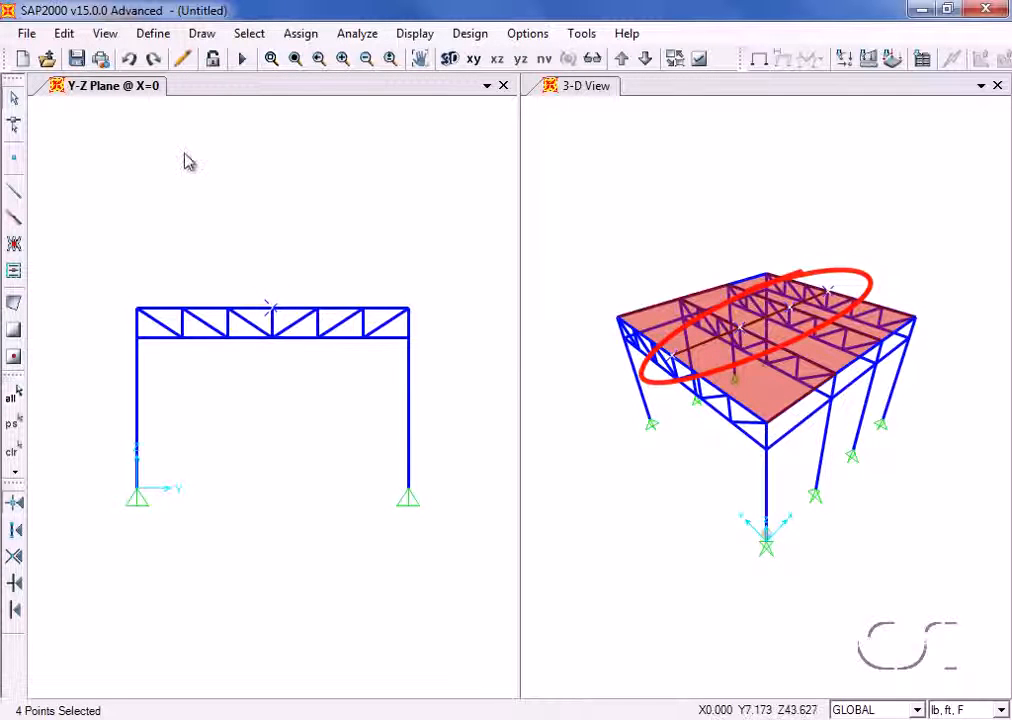
- Move the selected ridge points up by a Delta Z of 3 ft
left_click(64, 34)
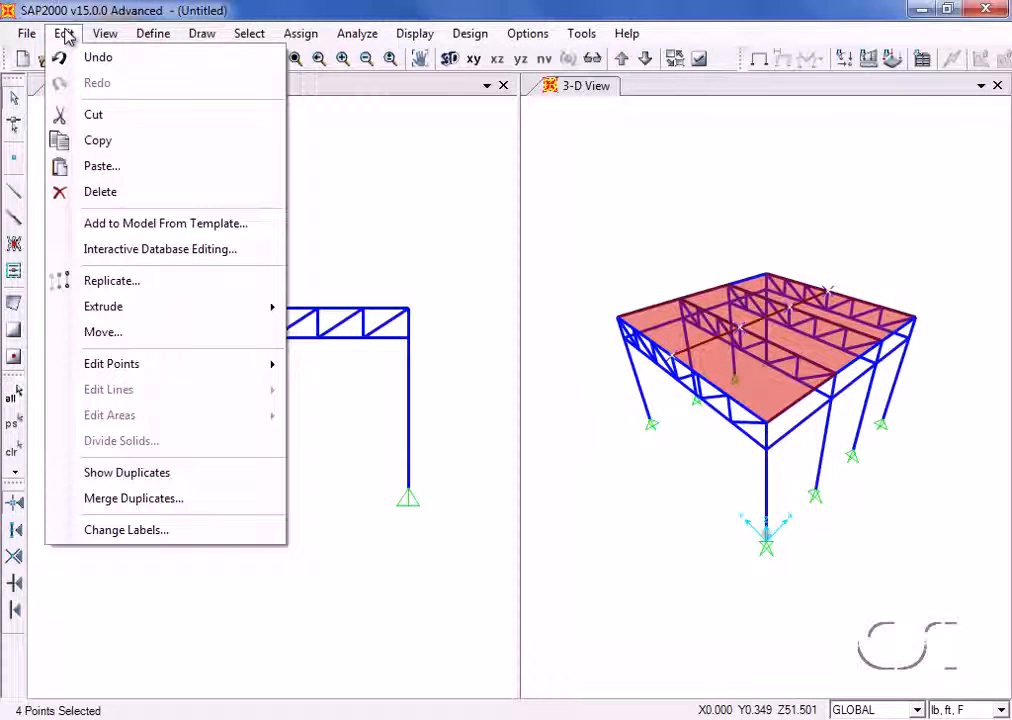
left_click(103, 336)
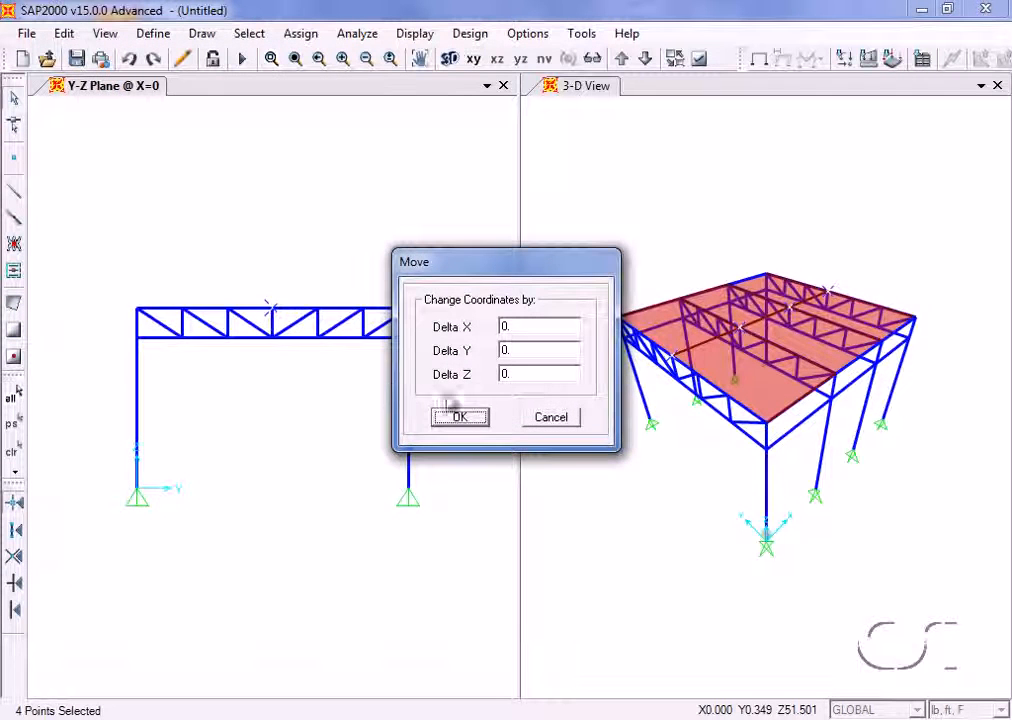
double_click(531, 375)
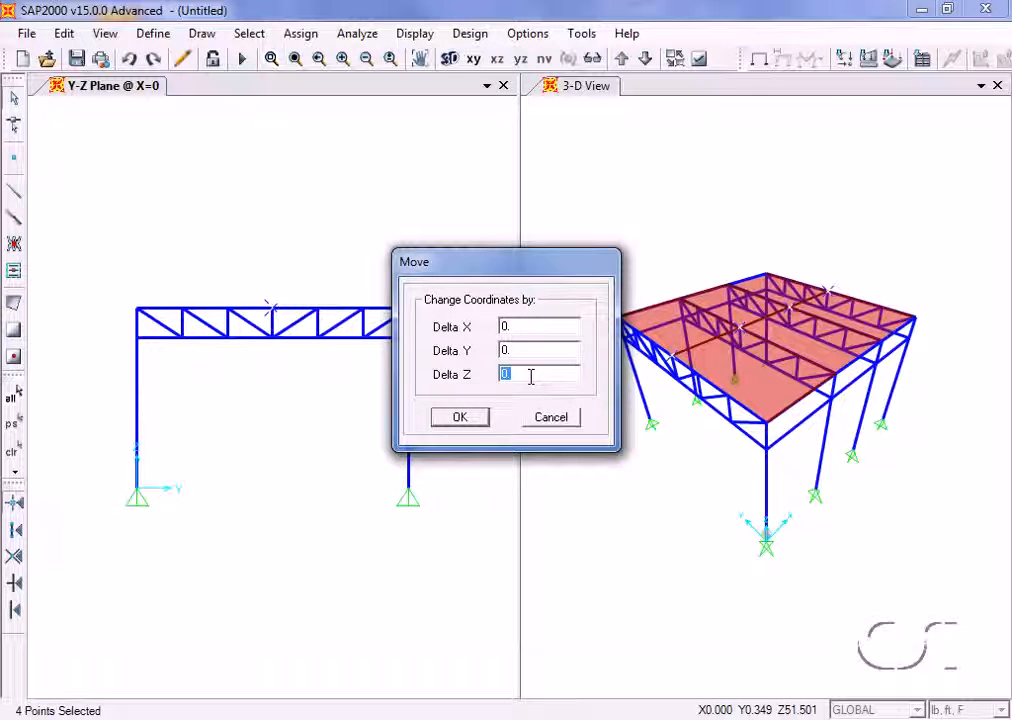
type("3")
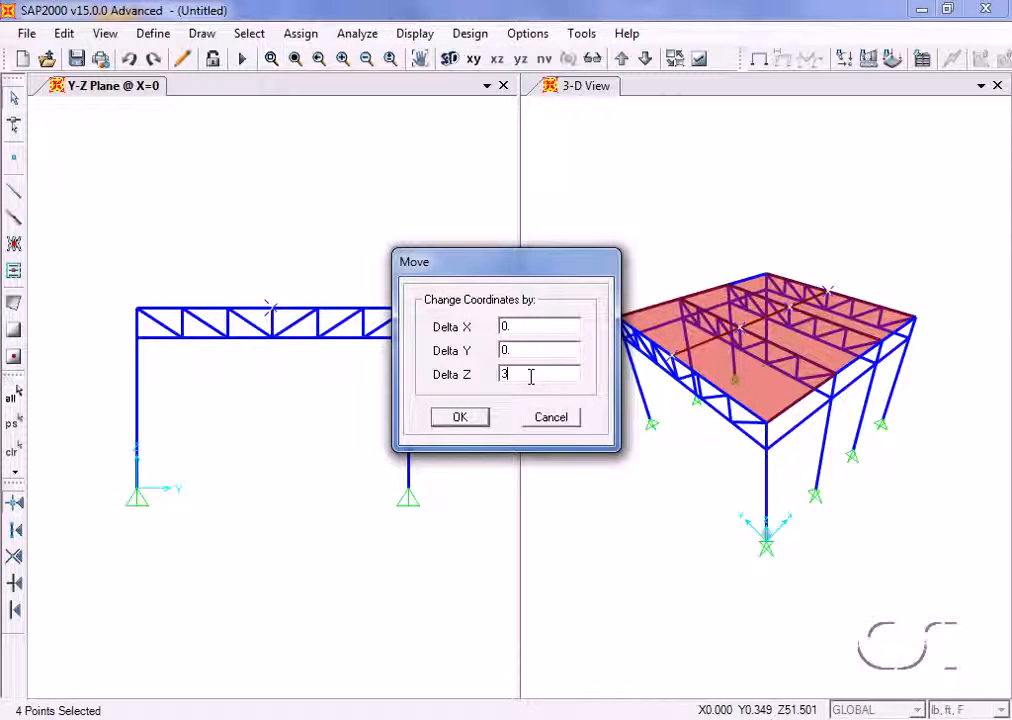
left_click(451, 428)
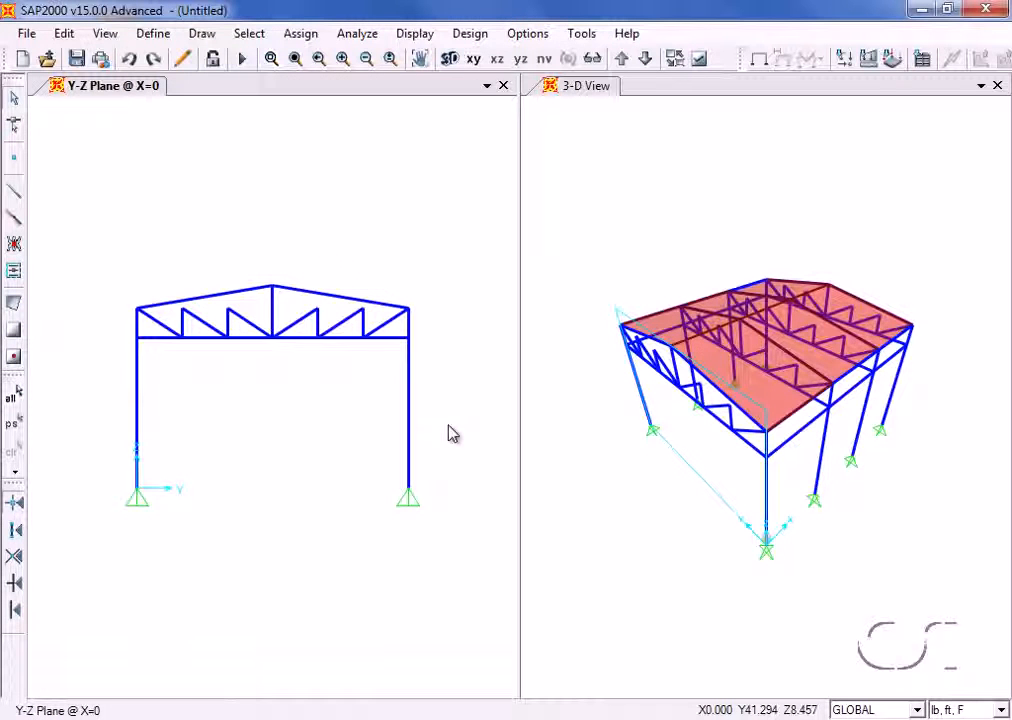
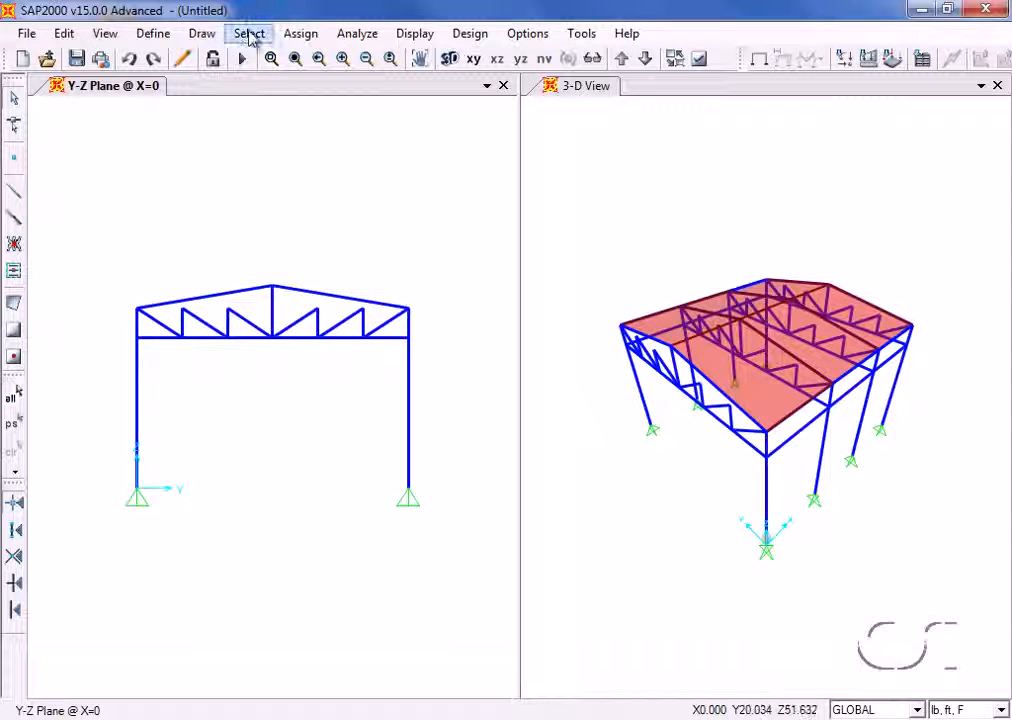
- Select objects by specified coordinate range, with Y between 12 and 24 ft and Z at the single value 24 ft
left_click(250, 36)
mouse_move(308, 57)
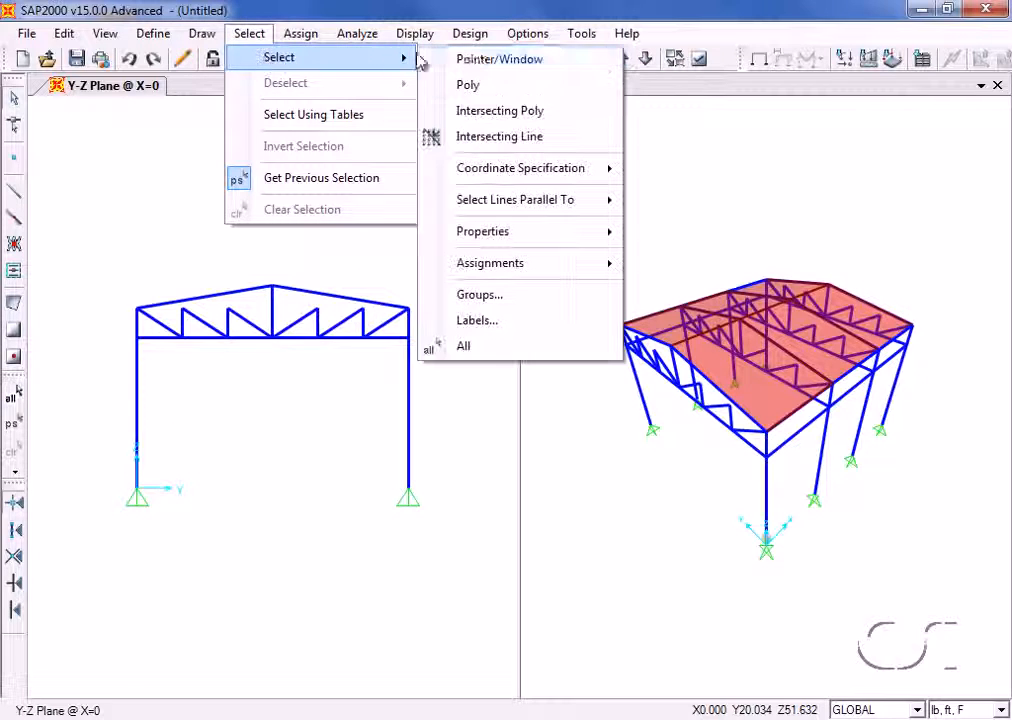
mouse_move(508, 169)
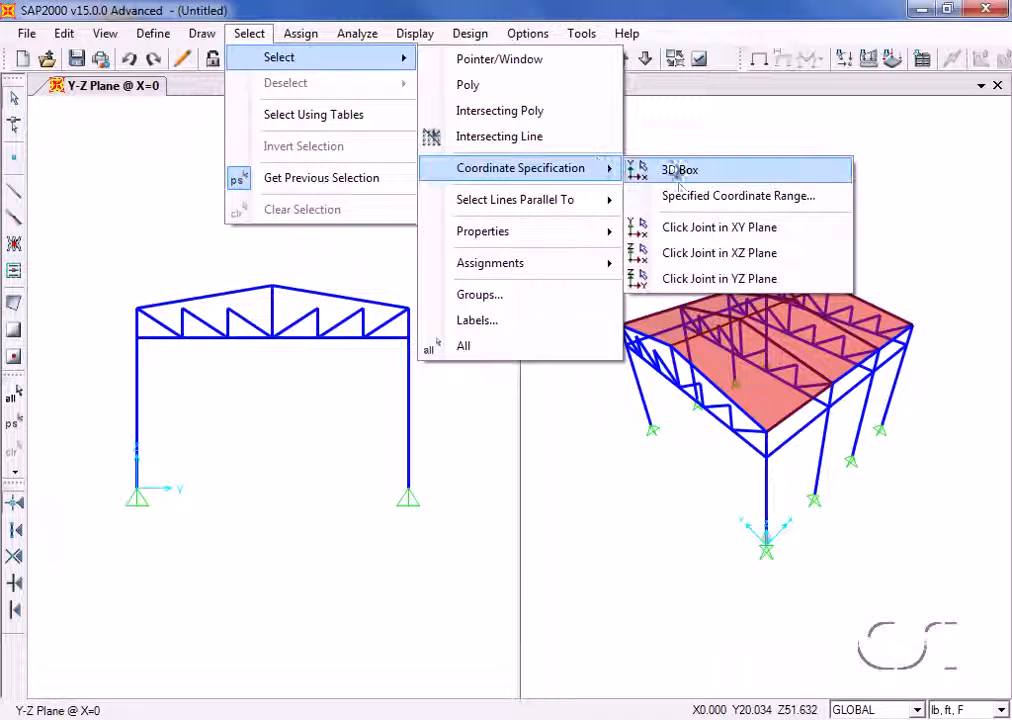
left_click(736, 197)
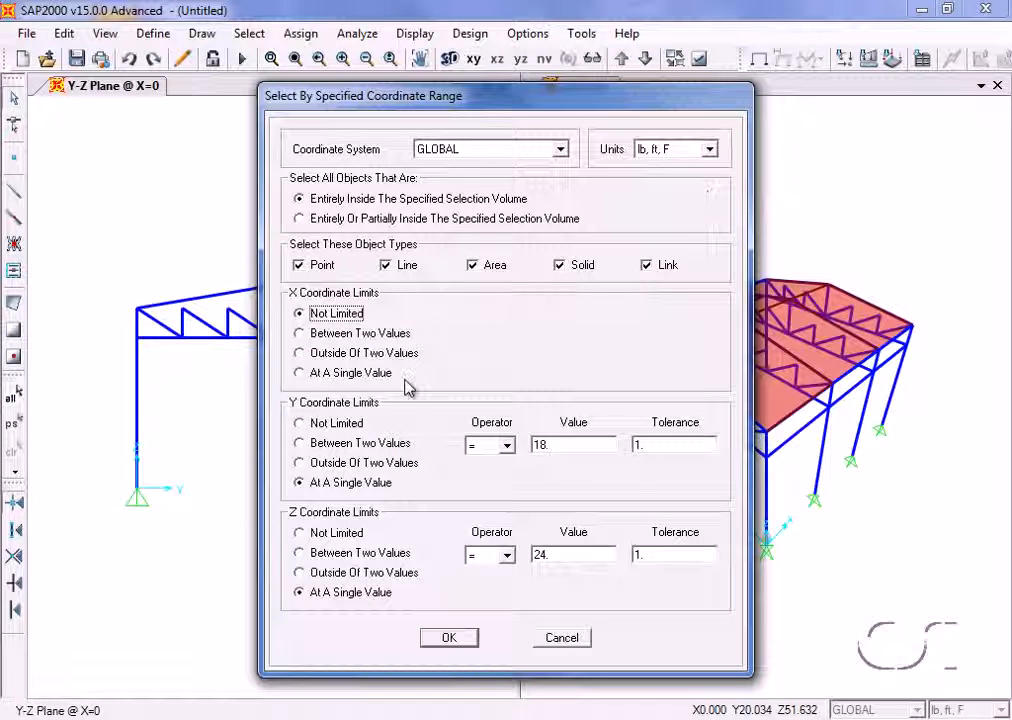
left_click(300, 444)
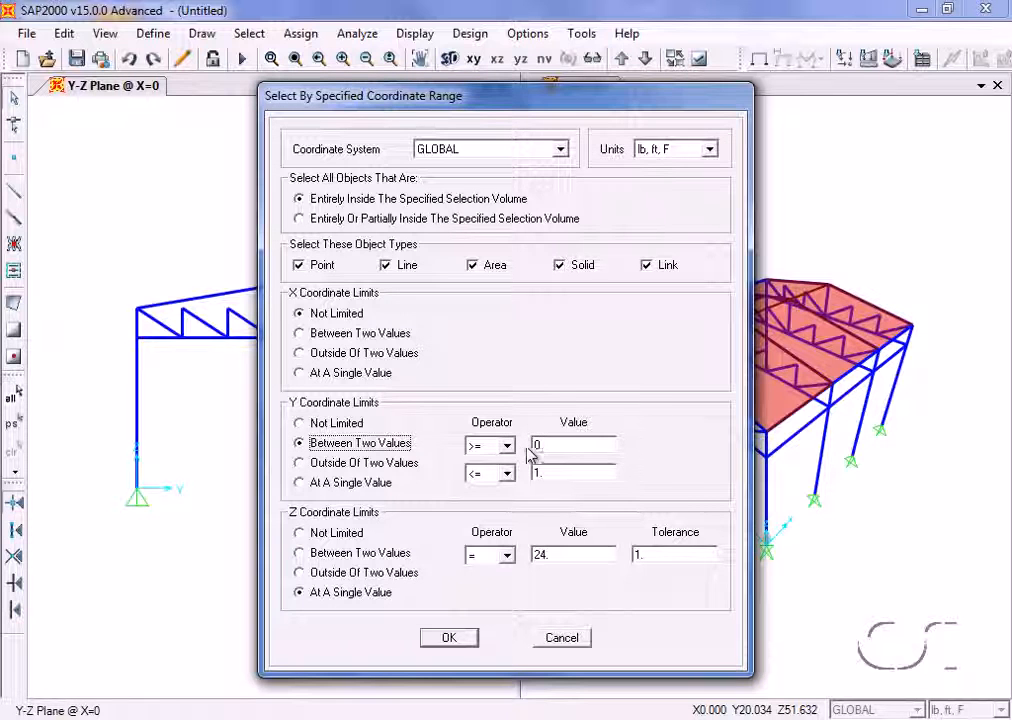
double_click(545, 446)
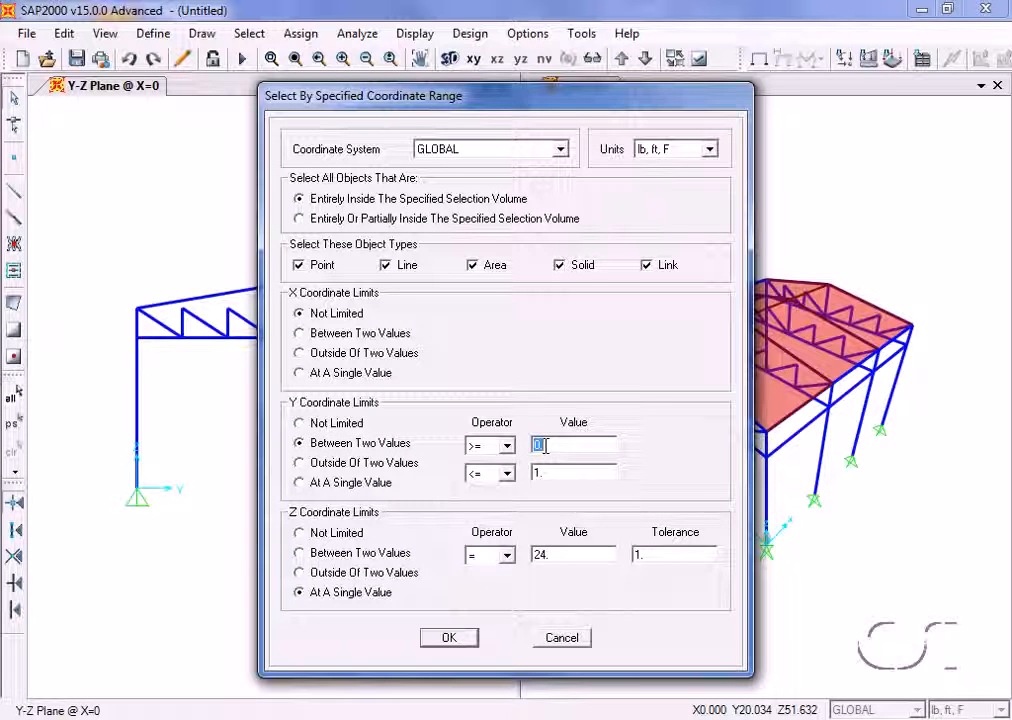
type("12")
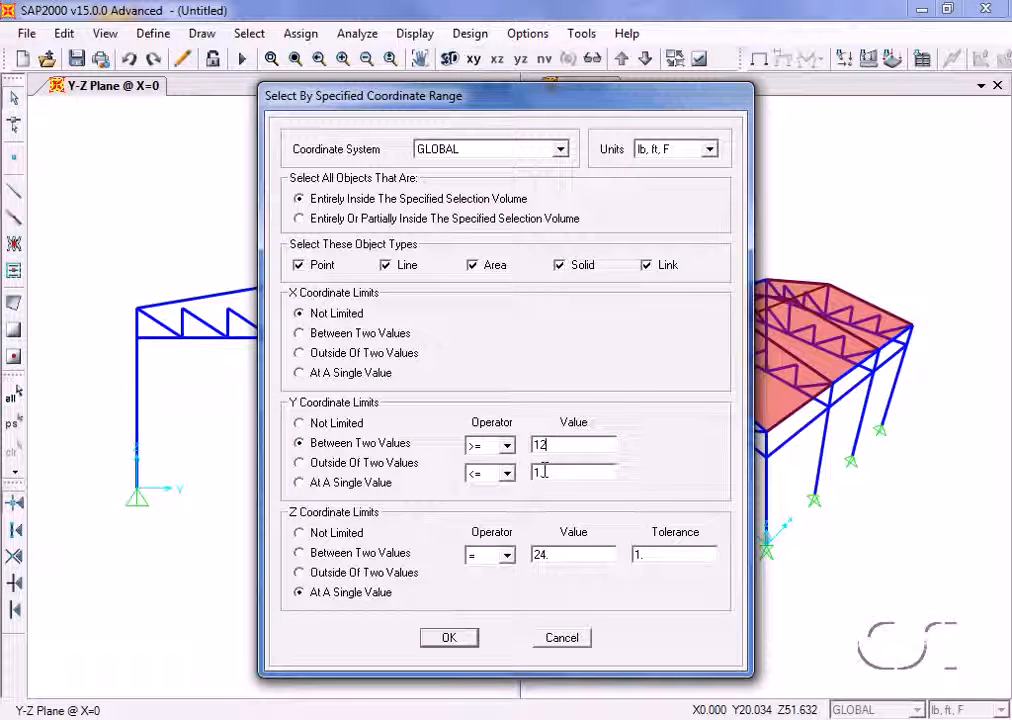
double_click(541, 471)
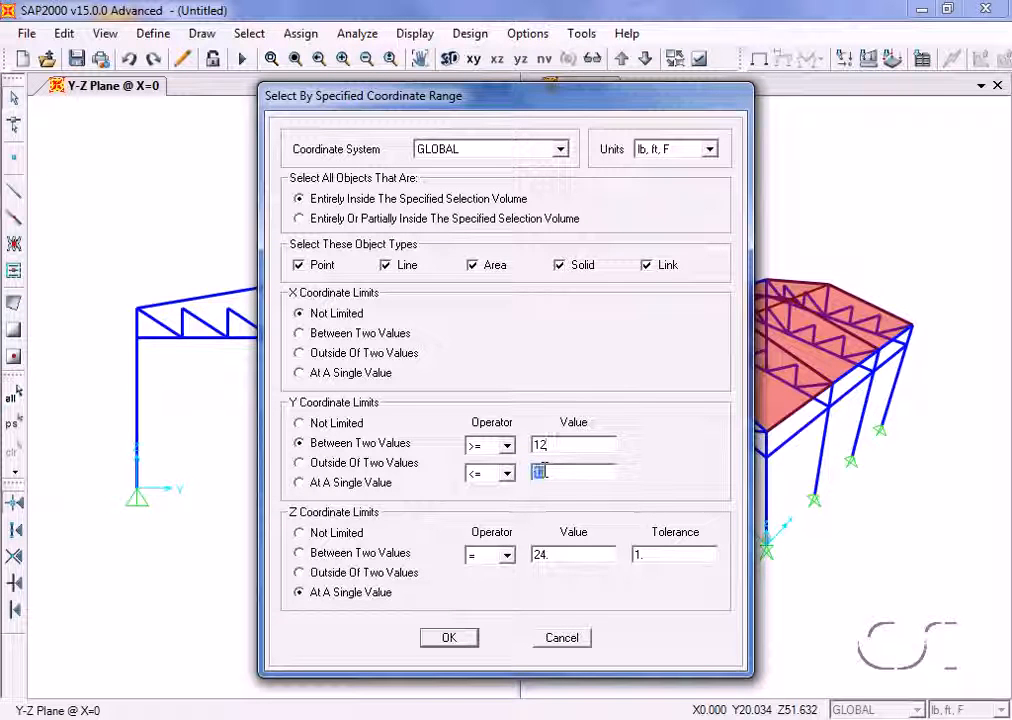
type("24")
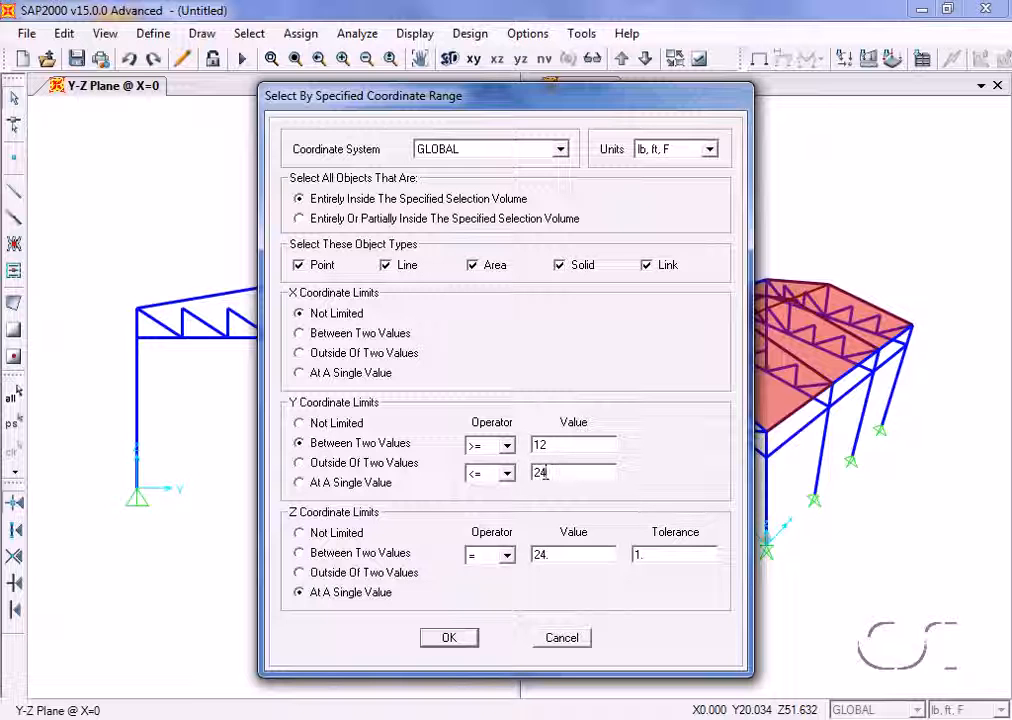
left_click(452, 638)
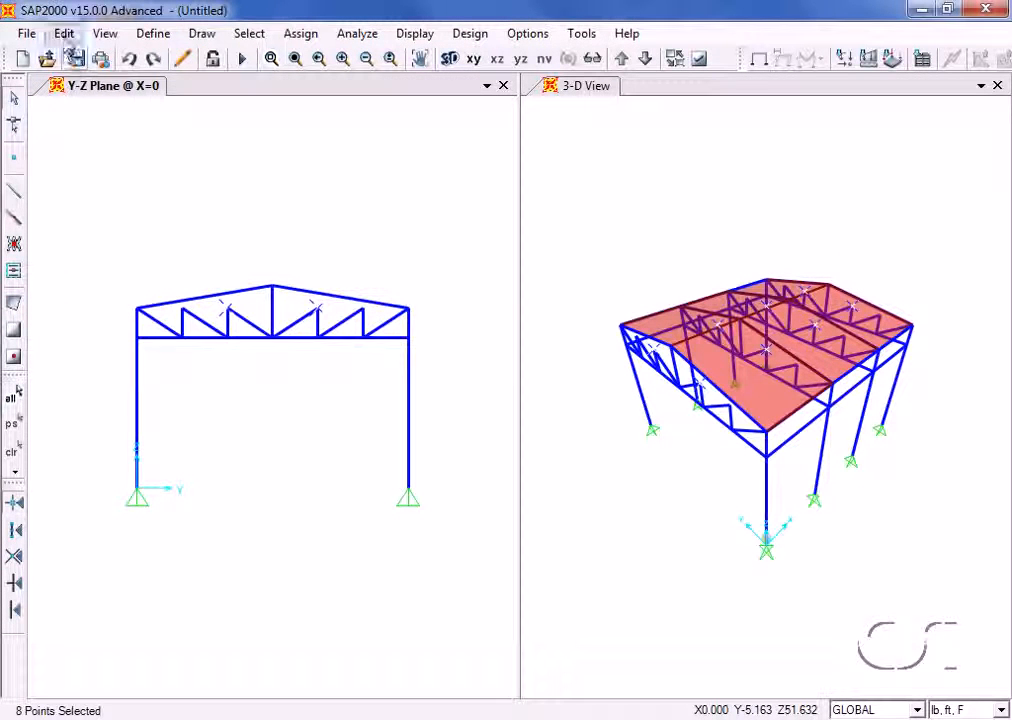
- Move the selected truss points up by a Delta Z of 2 ft
left_click(64, 34)
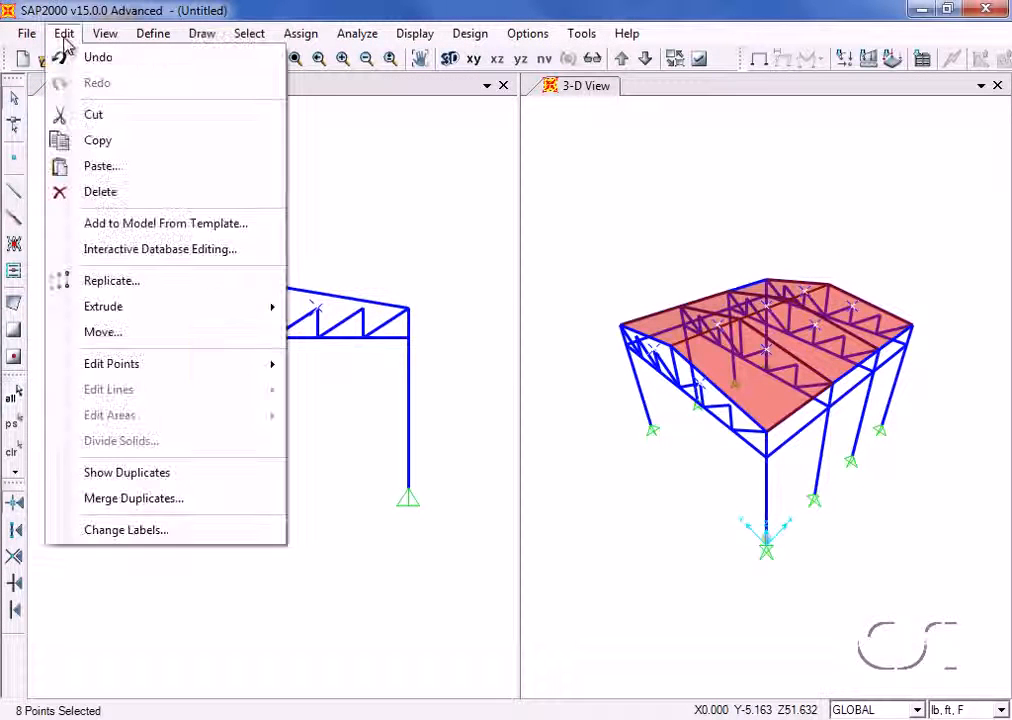
left_click(110, 334)
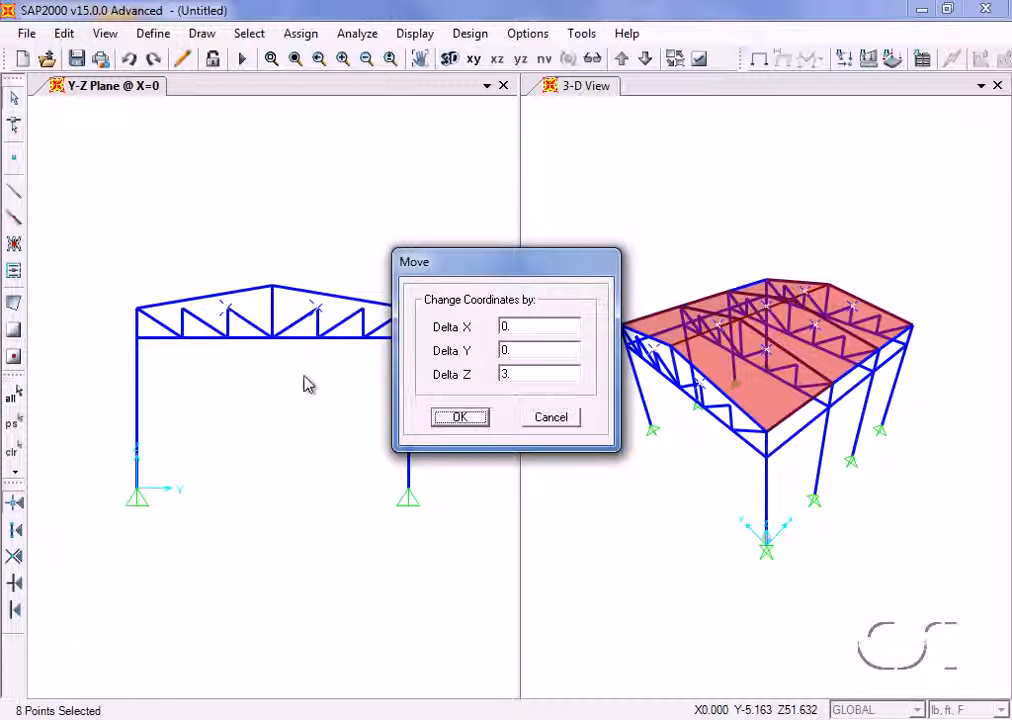
double_click(513, 374)
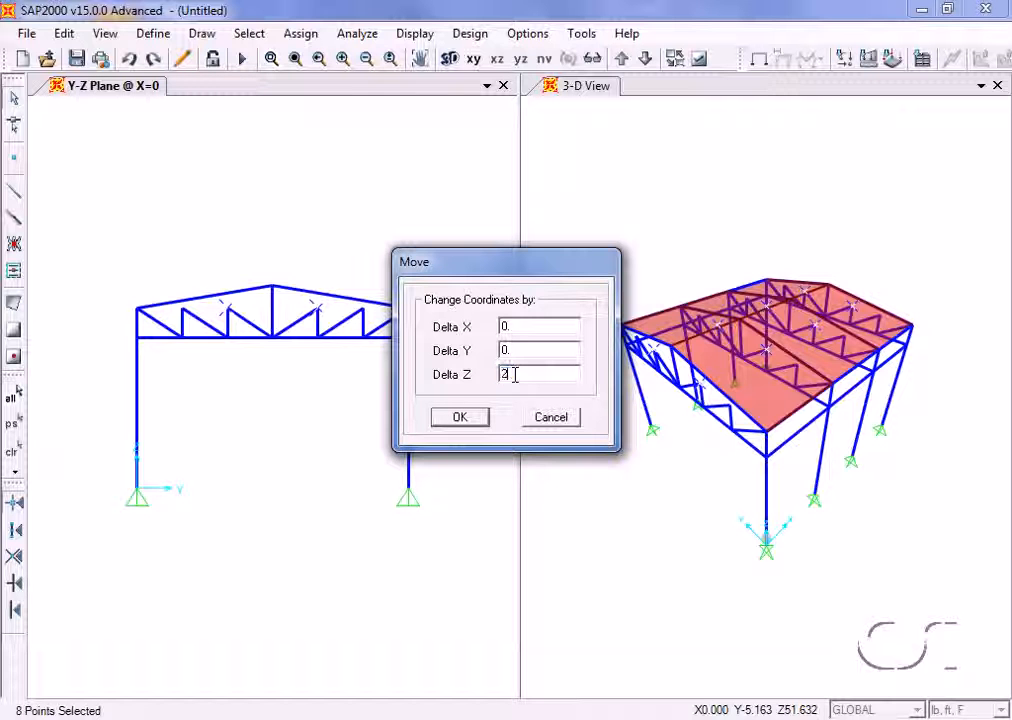
left_click(460, 418)
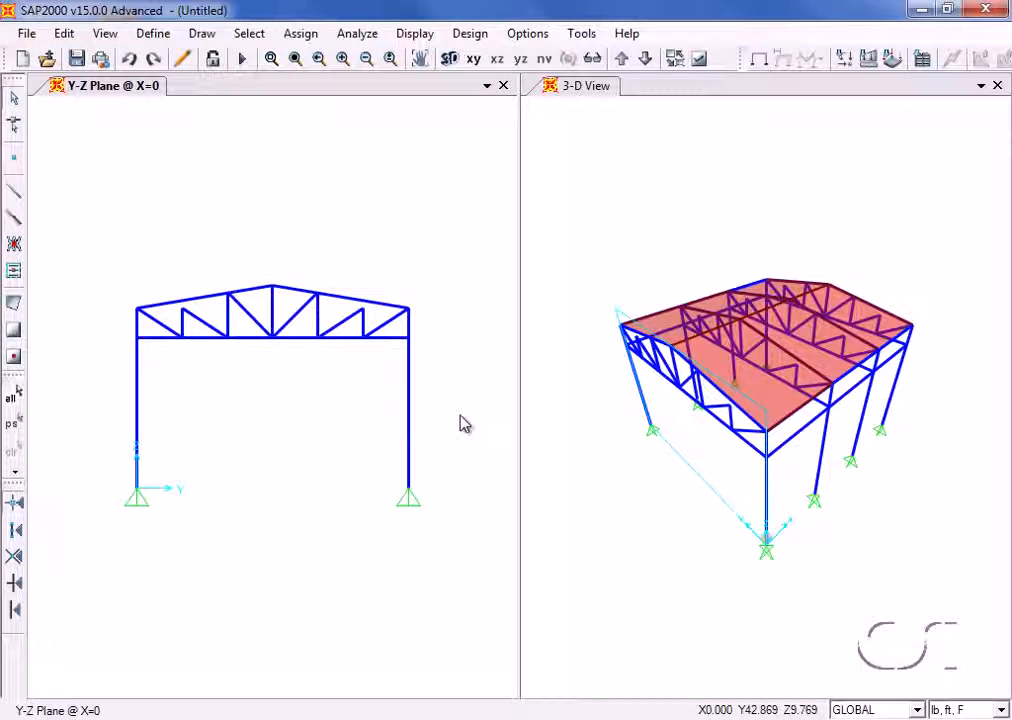
- Select objects by specified coordinate range, with Y between 6 and 30 ft and Z at the single value 24 ft
left_click(257, 37)
mouse_move(285, 63)
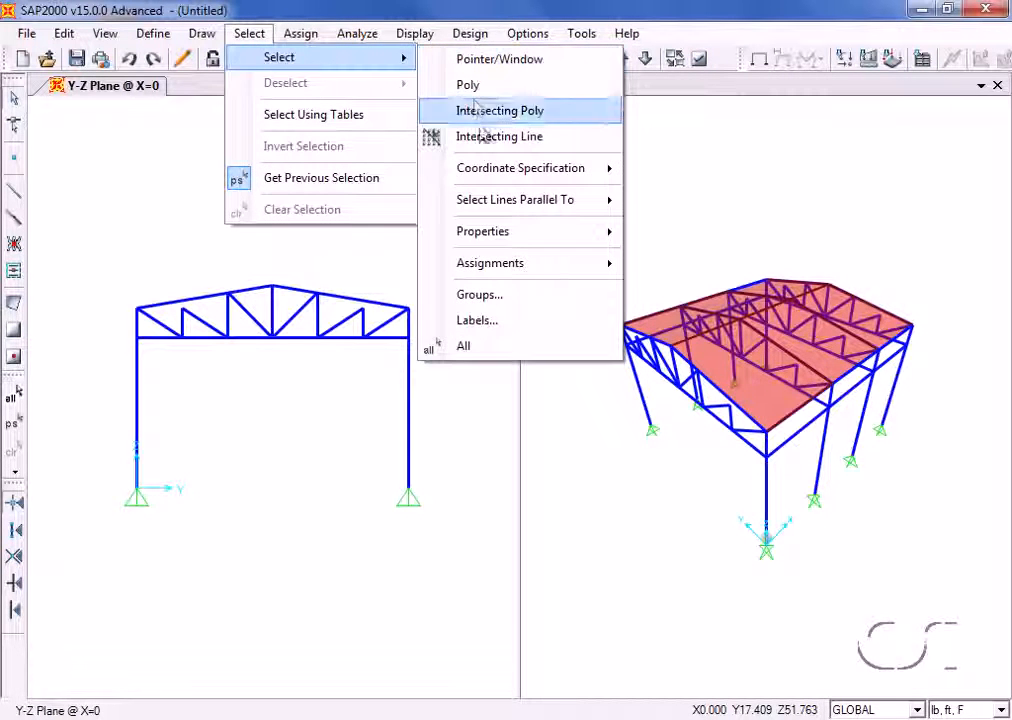
mouse_move(495, 174)
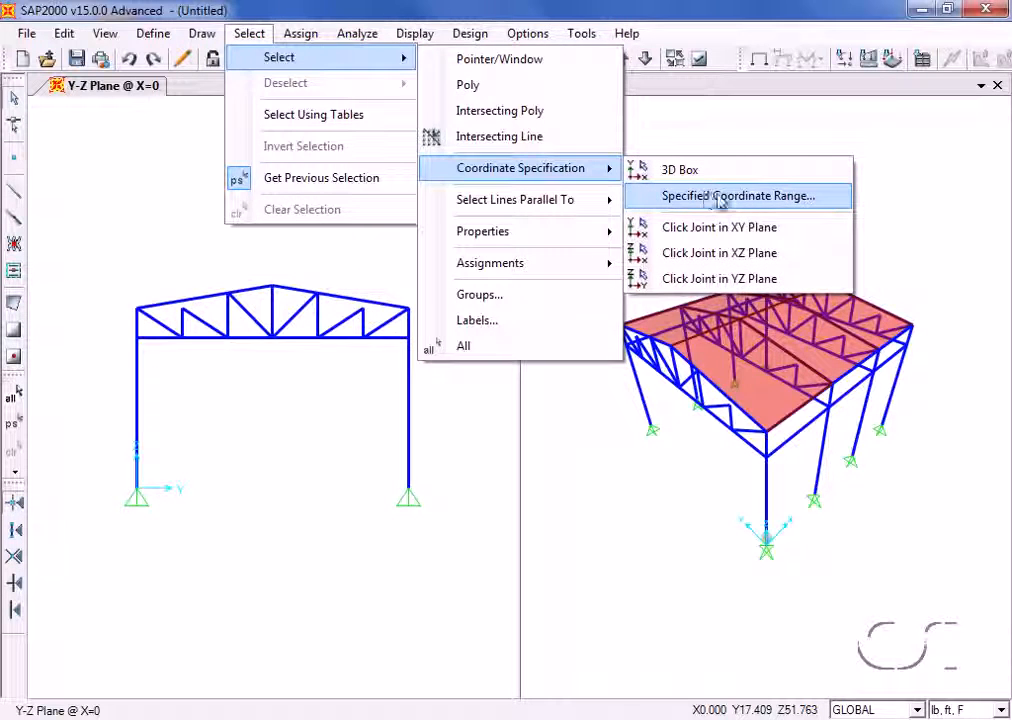
left_click(750, 197)
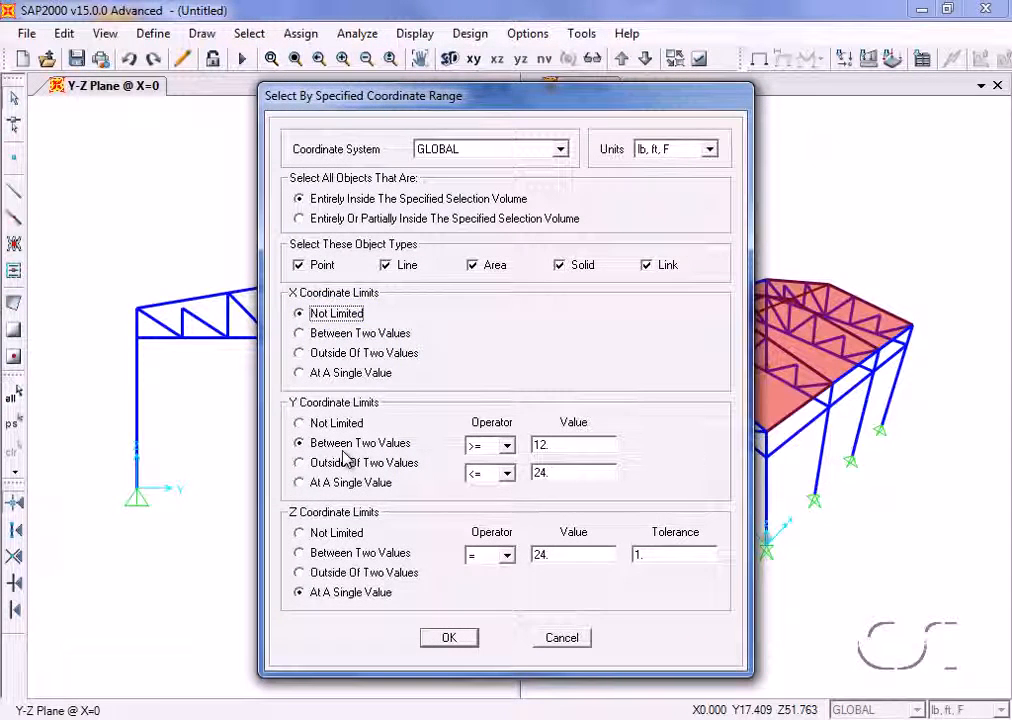
double_click(548, 444)
type("6")
double_click(555, 472)
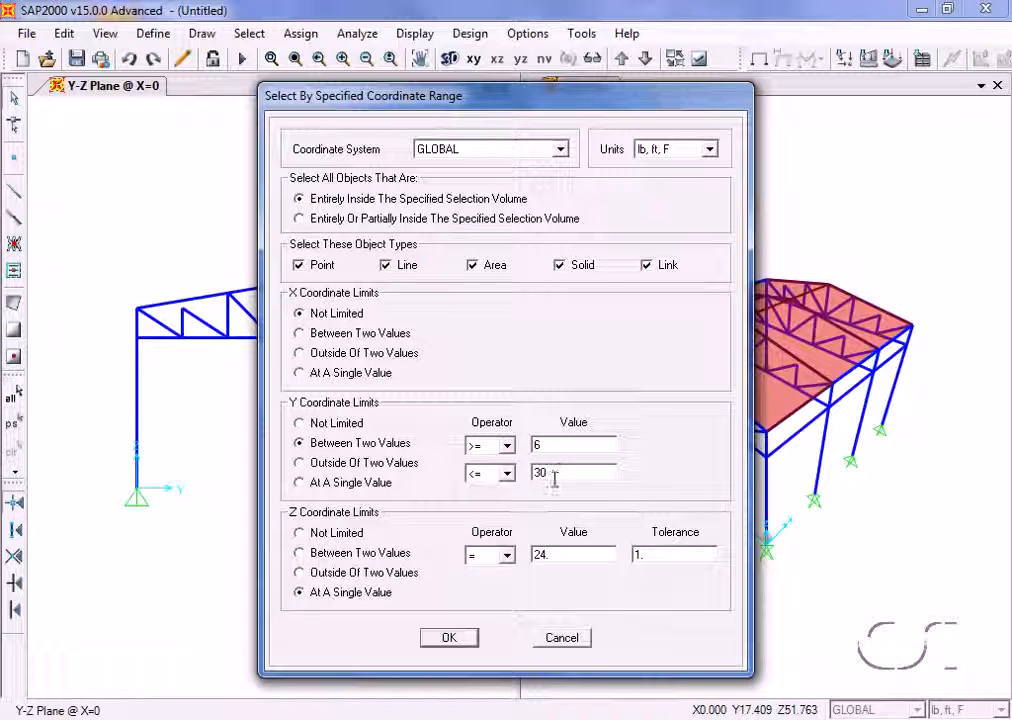
left_click(454, 644)
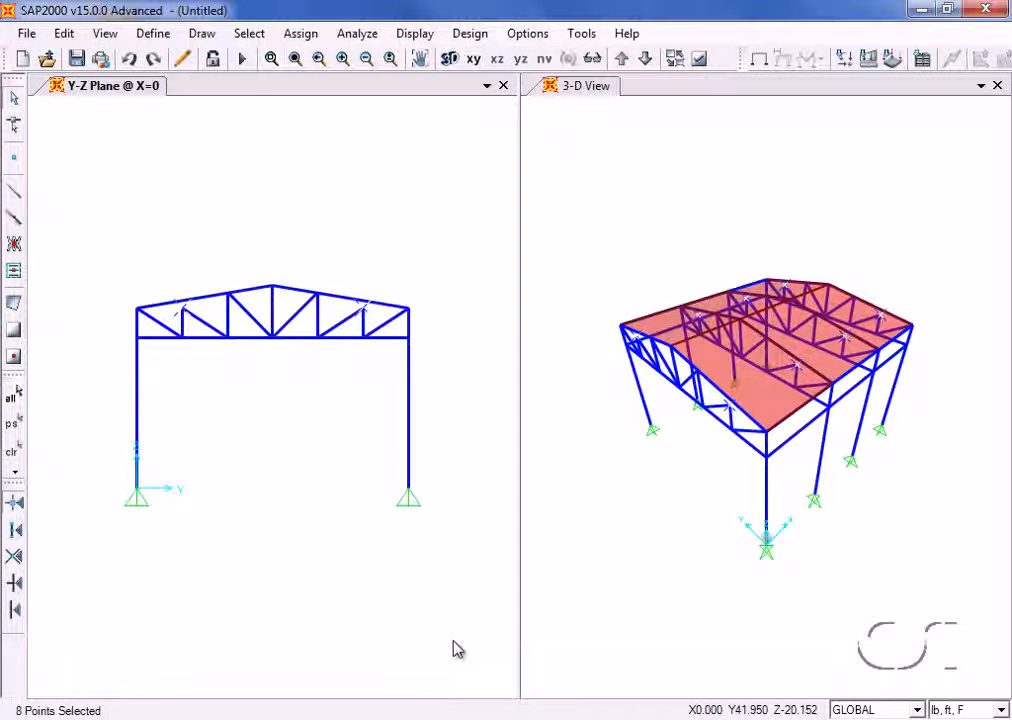
- Move the selected outer truss points up by a Delta Z of 1 ft
left_click(66, 35)
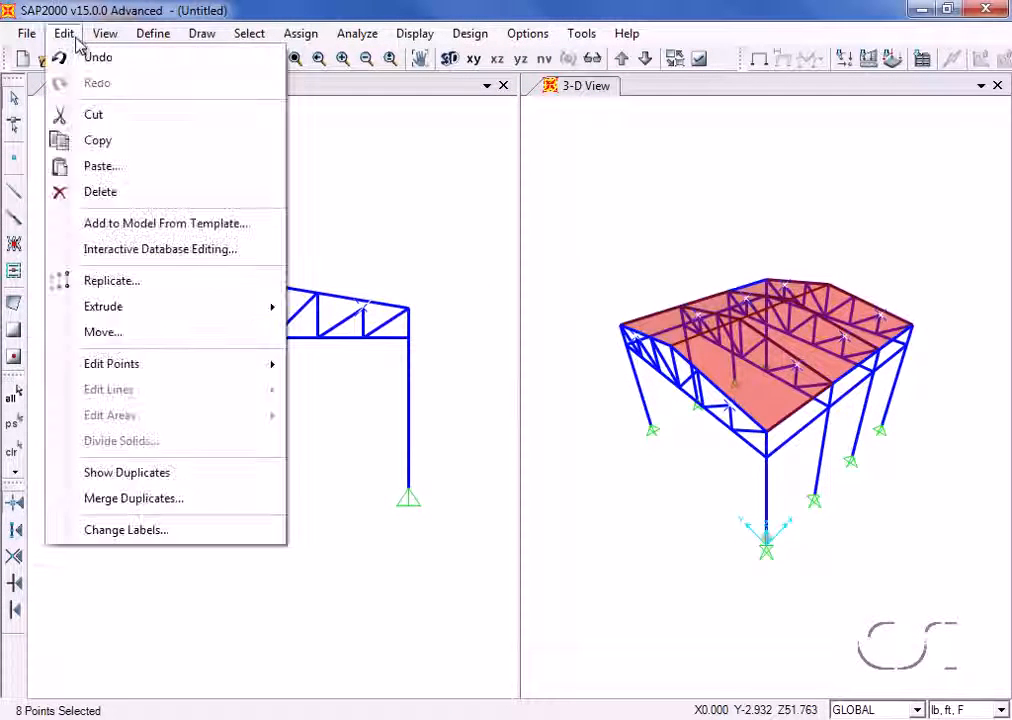
left_click(102, 336)
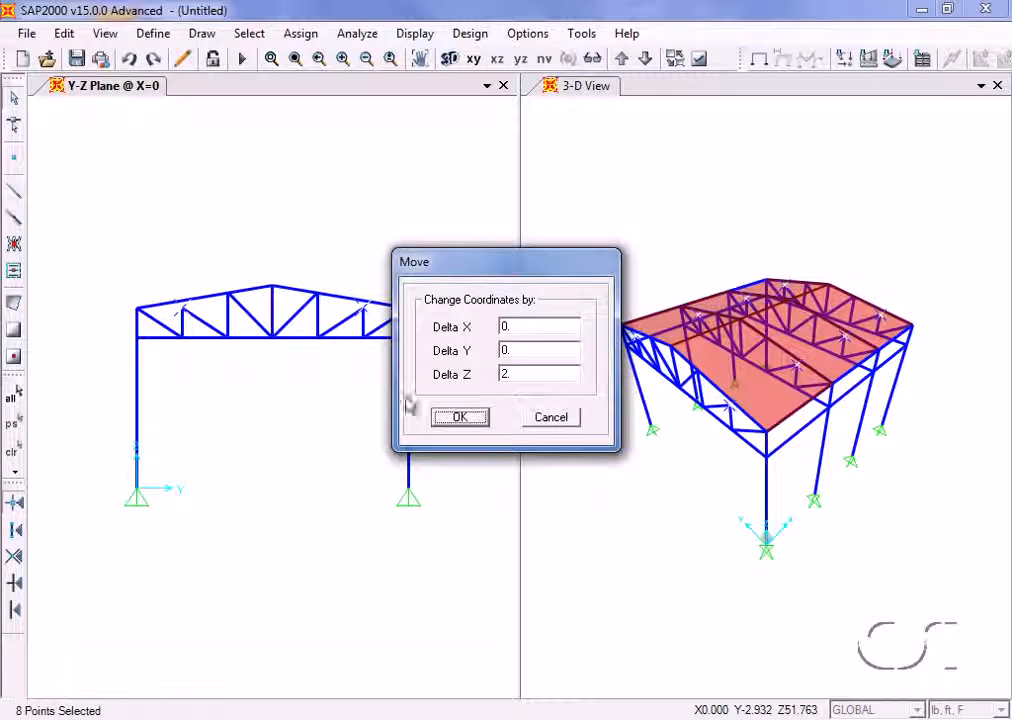
double_click(514, 374)
type("2")
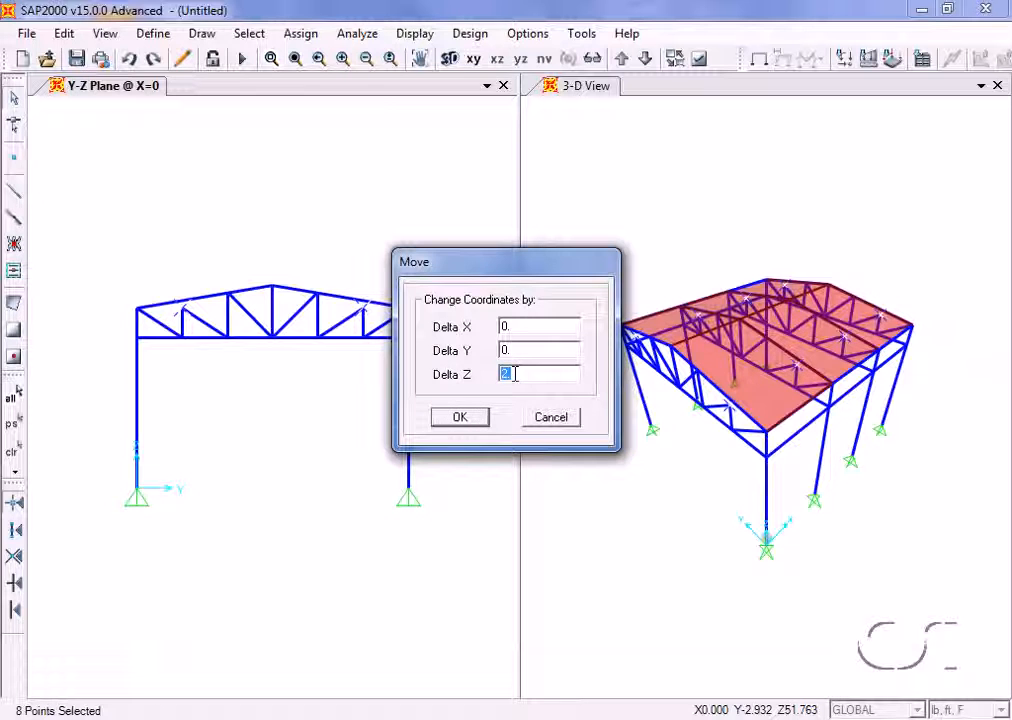
left_click(463, 428)
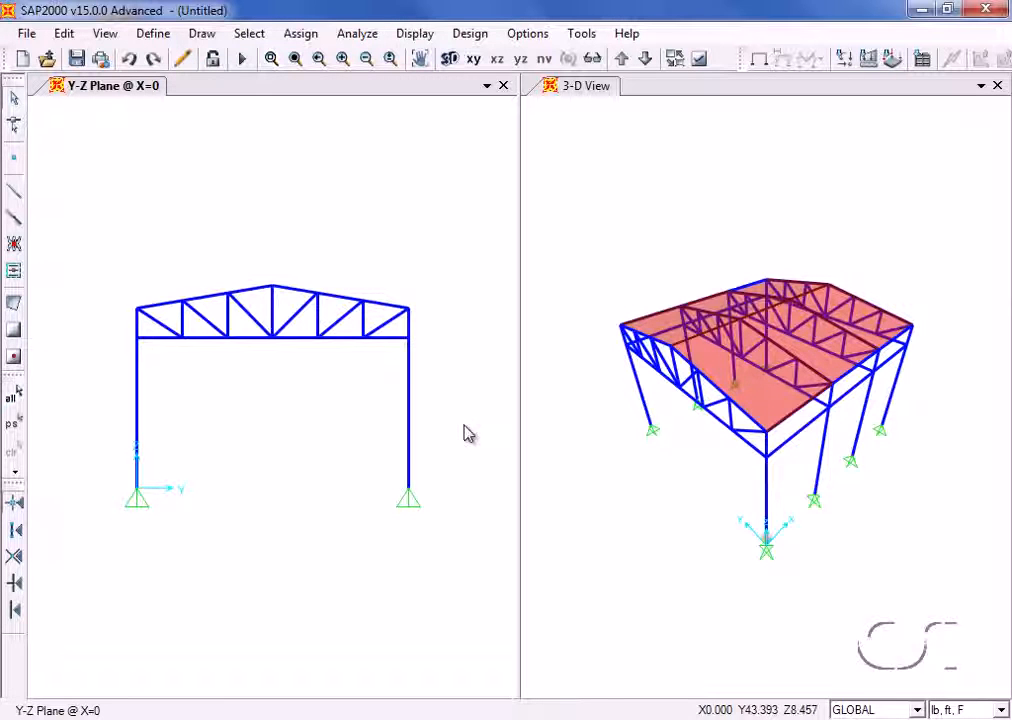
- Select all objects that use the 4000Psi material property
left_click(250, 34)
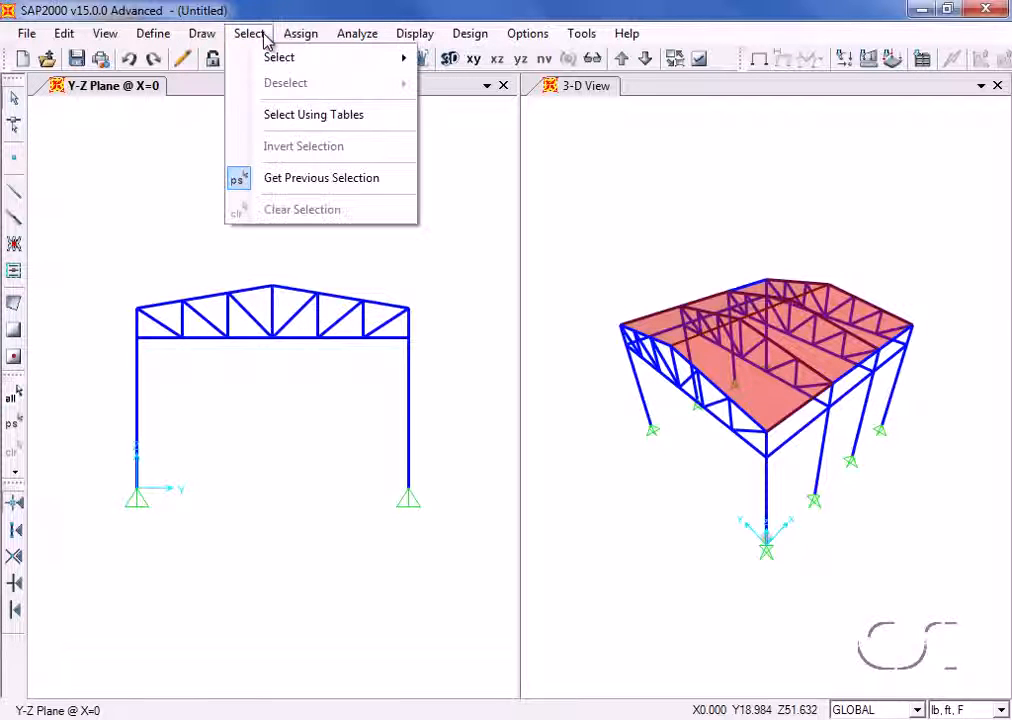
mouse_move(318, 62)
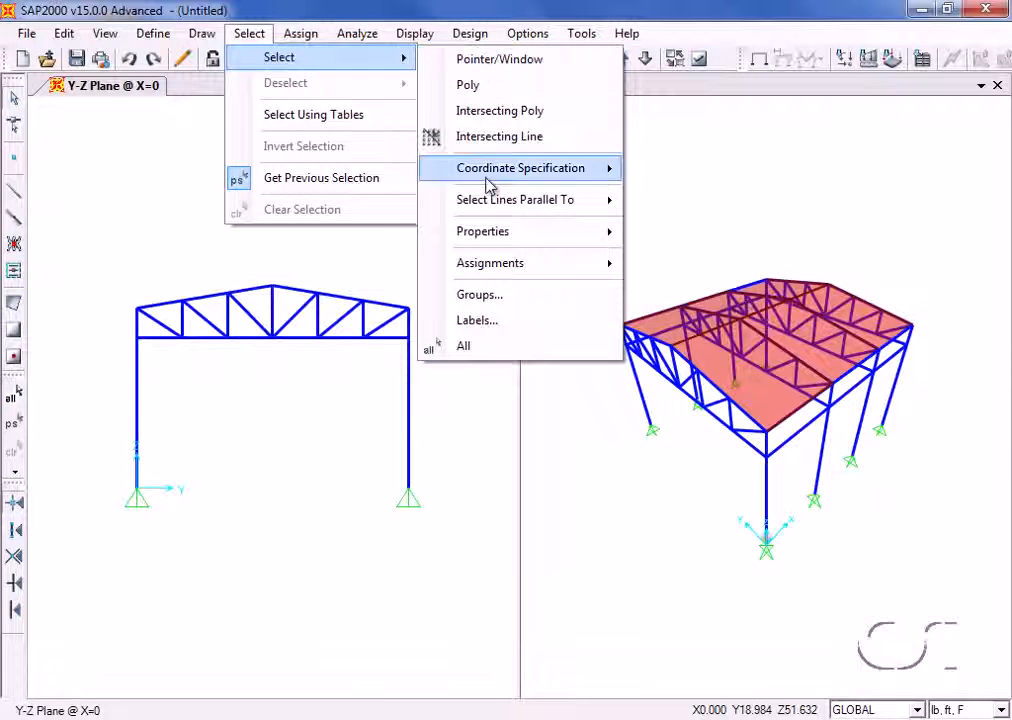
mouse_move(493, 233)
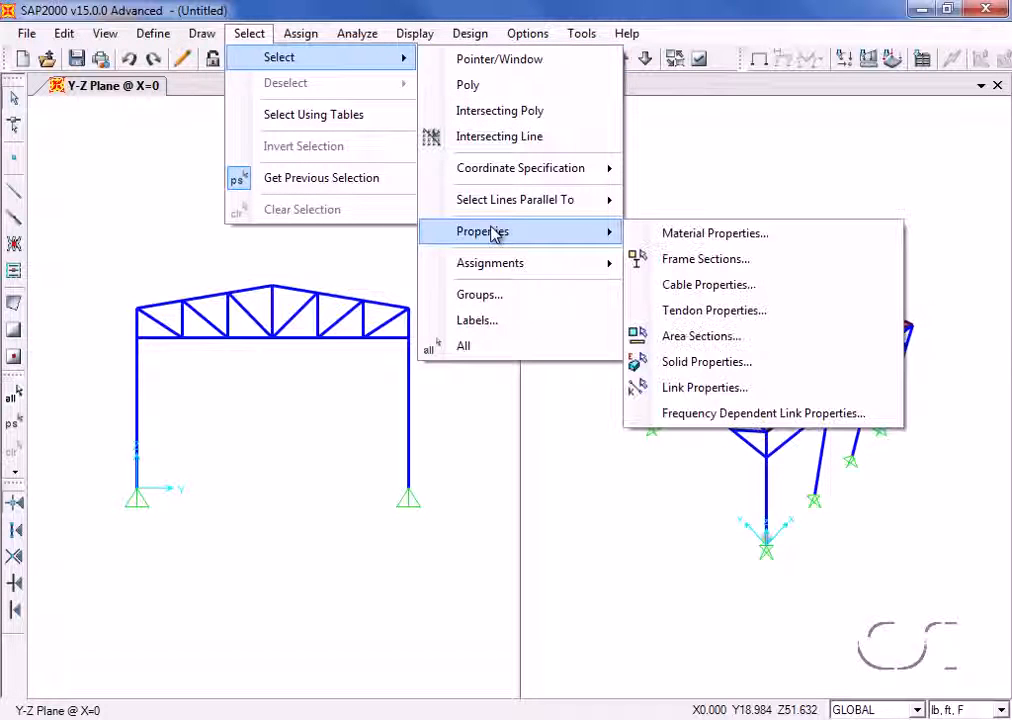
left_click(696, 240)
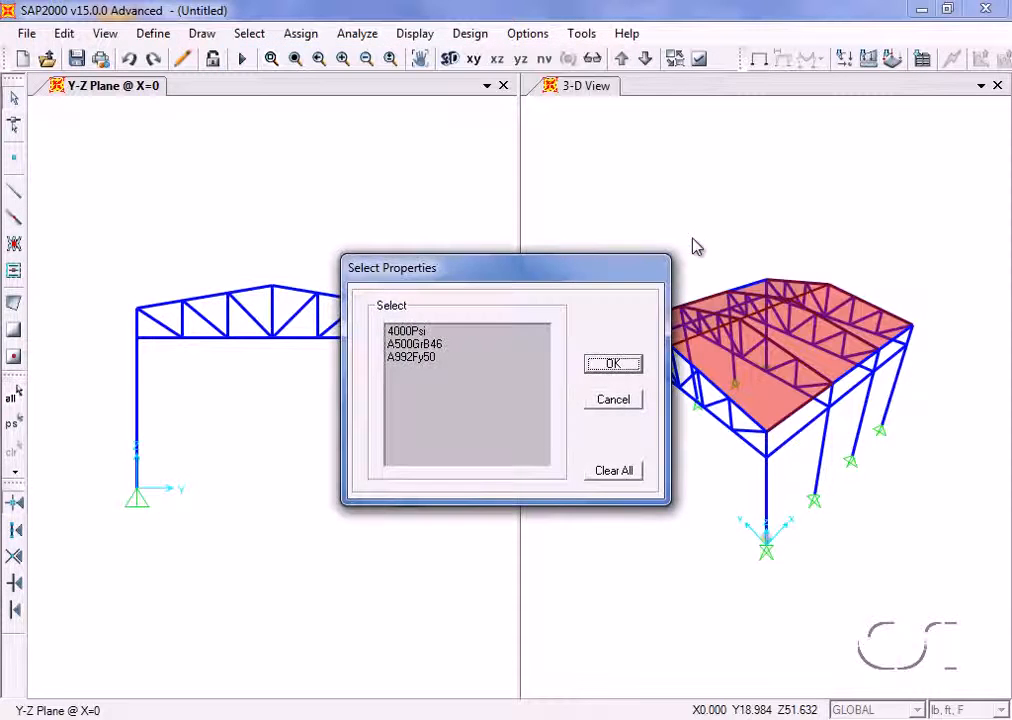
left_click(409, 332)
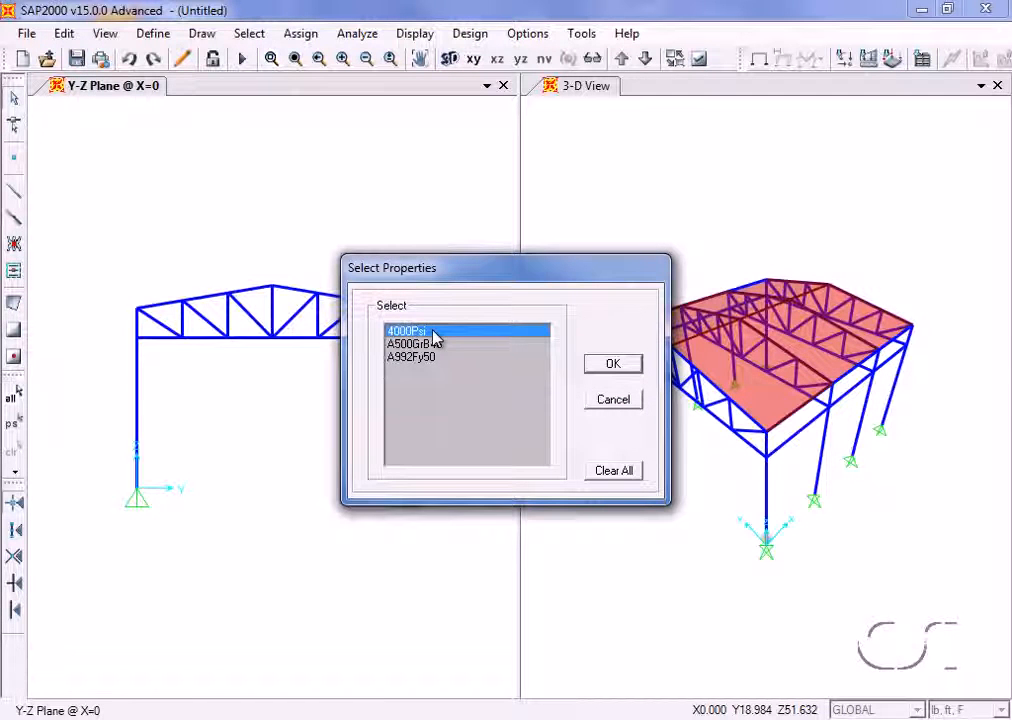
left_click(610, 364)
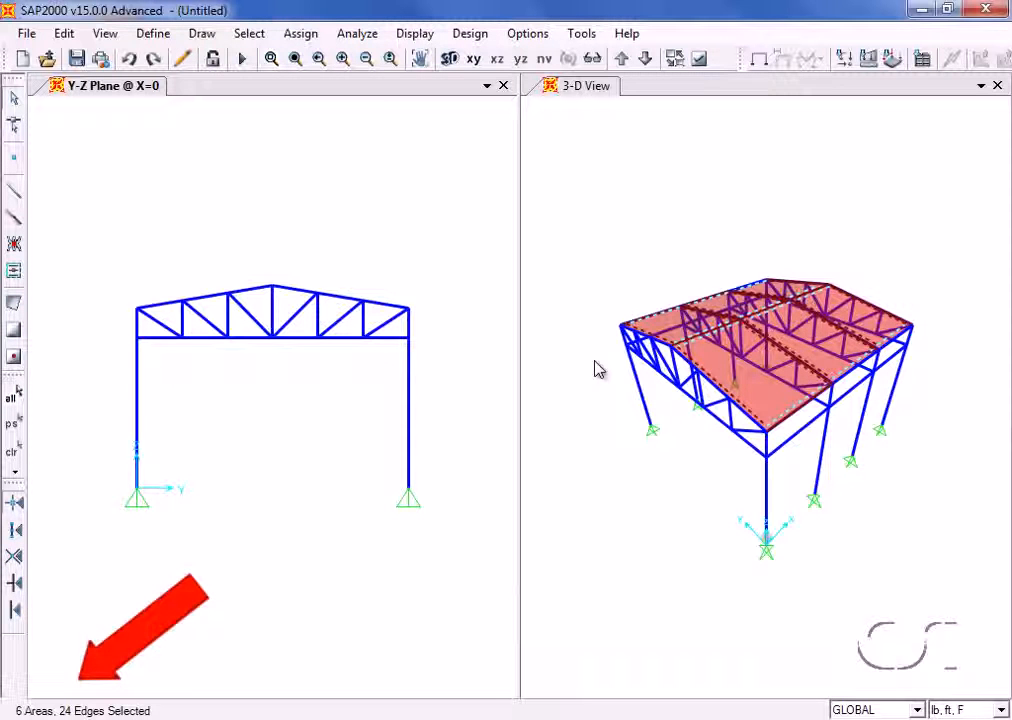
- Assign shell stiffness modifiers to the selected roof areas, with the Membrane f22 Modifier set to 0
left_click(301, 34)
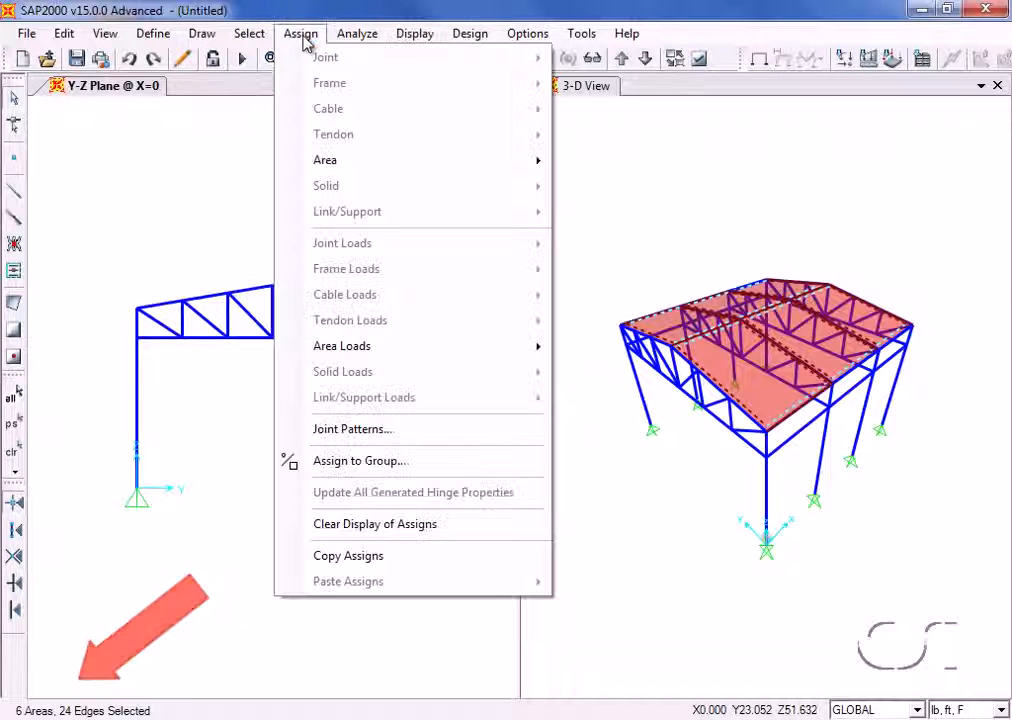
mouse_move(517, 162)
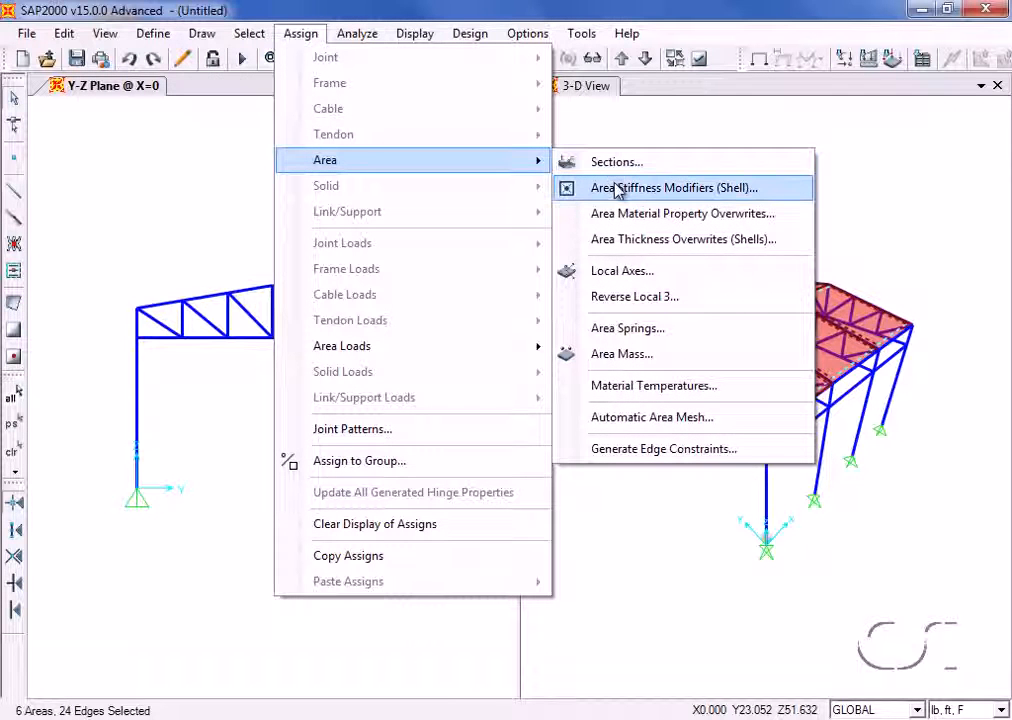
left_click(653, 195)
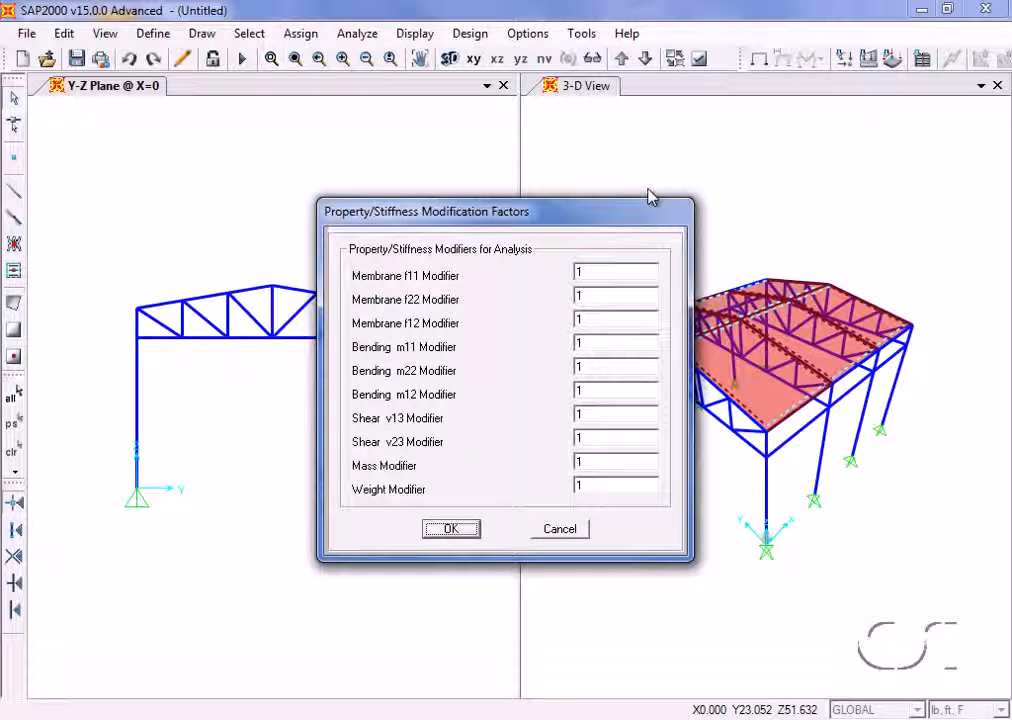
double_click(597, 297)
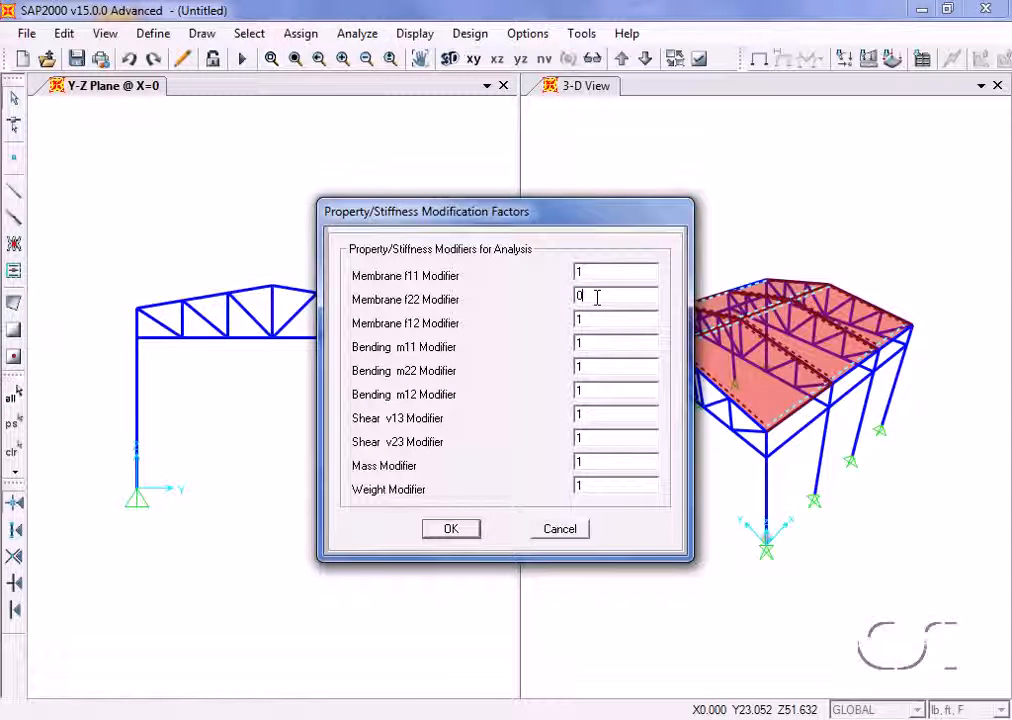
left_click(458, 529)
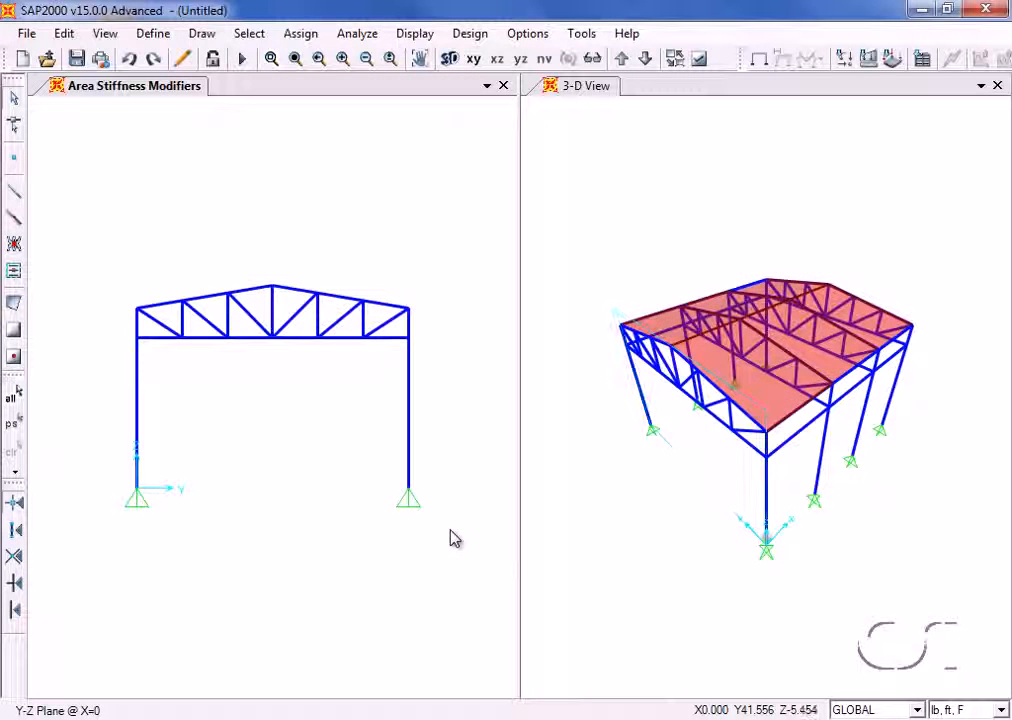
- Add a new load pattern named LIVE with the type LIVE
left_click(152, 33)
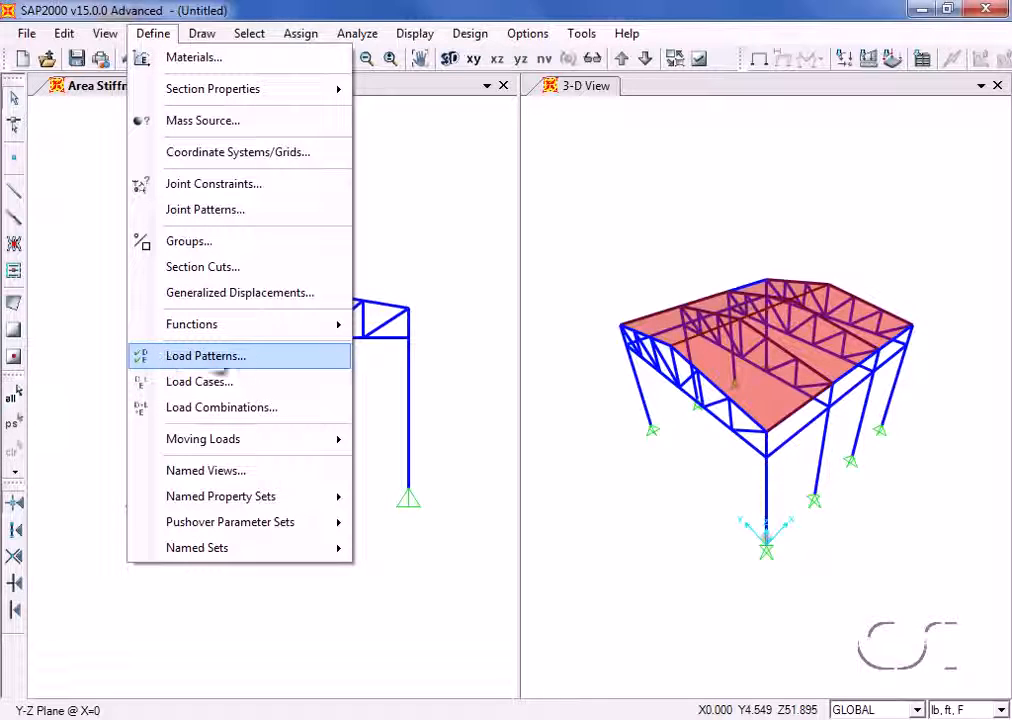
left_click(205, 356)
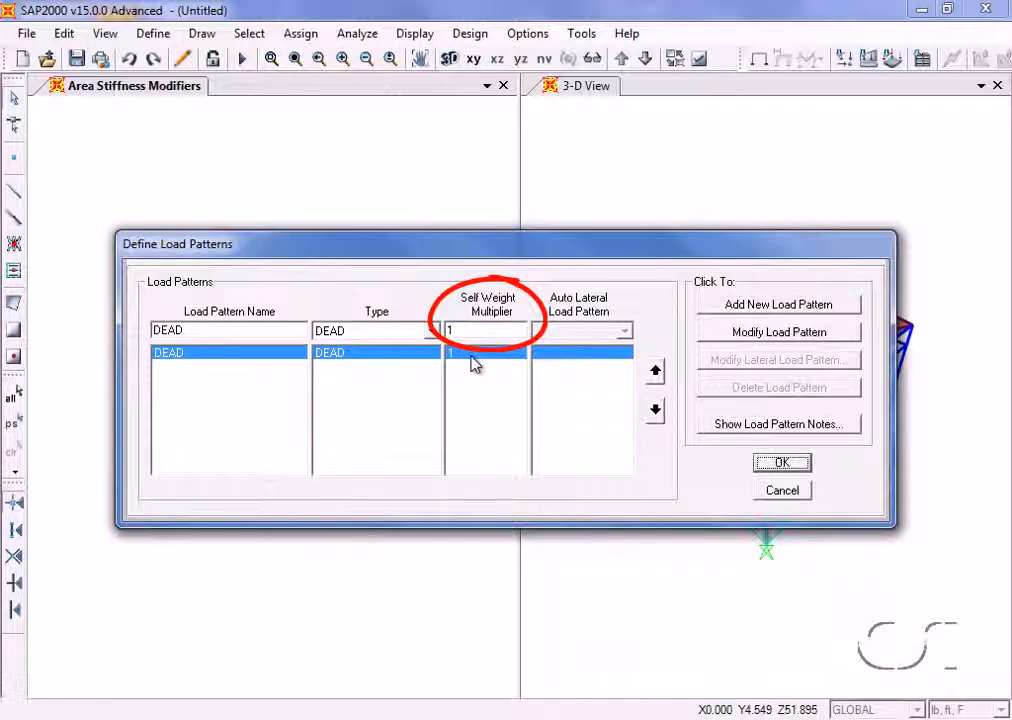
double_click(203, 328)
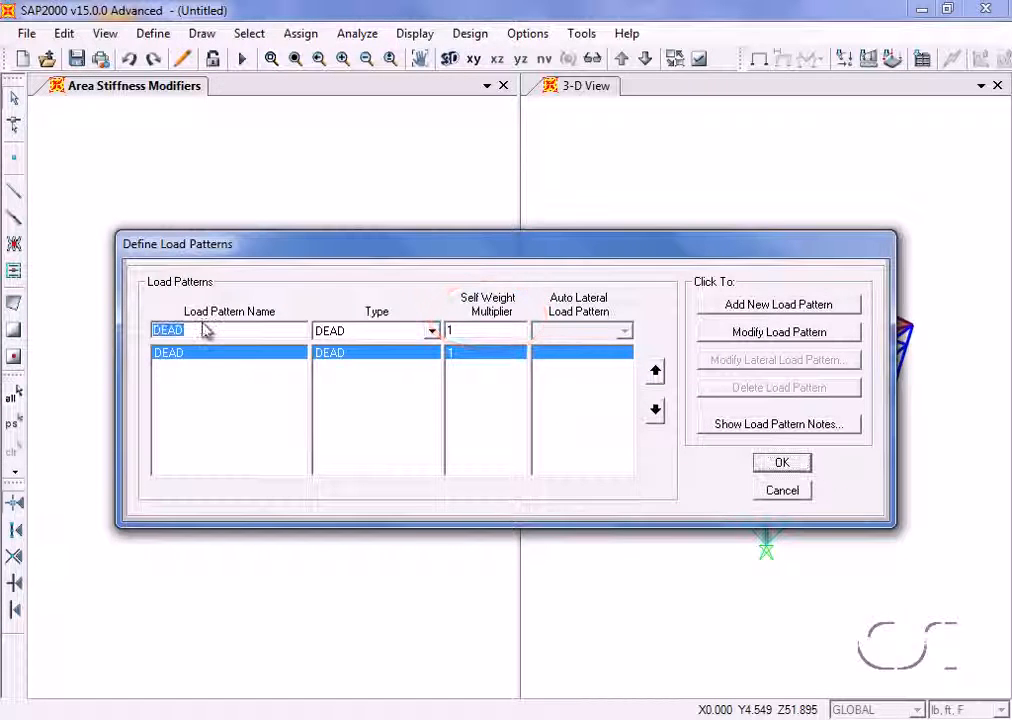
type("LIVE")
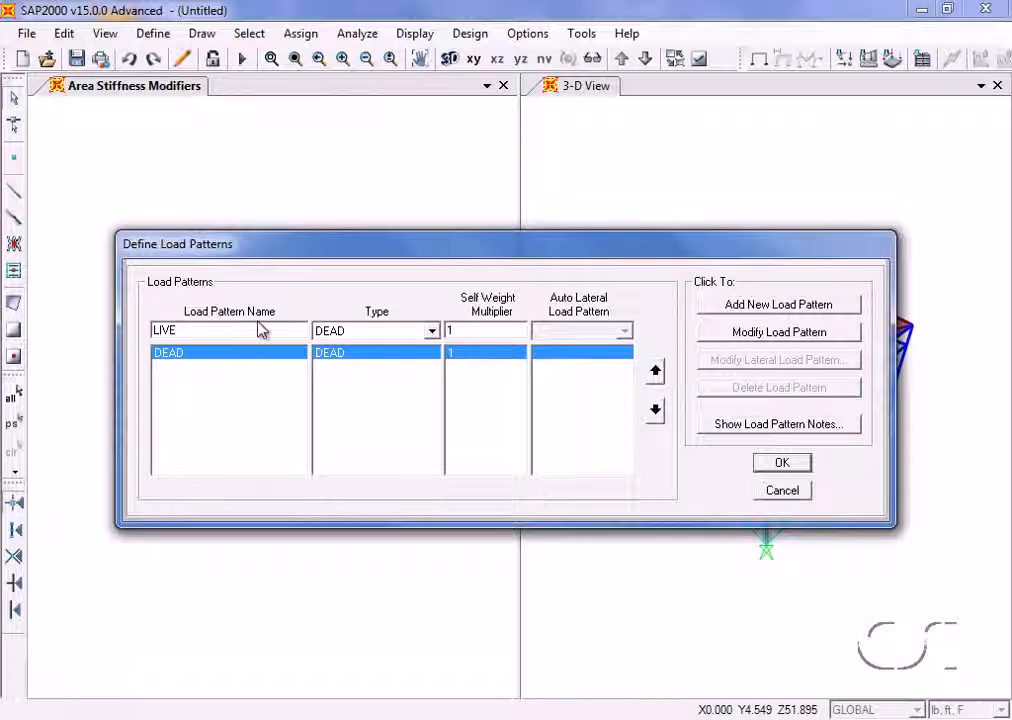
left_click(432, 331)
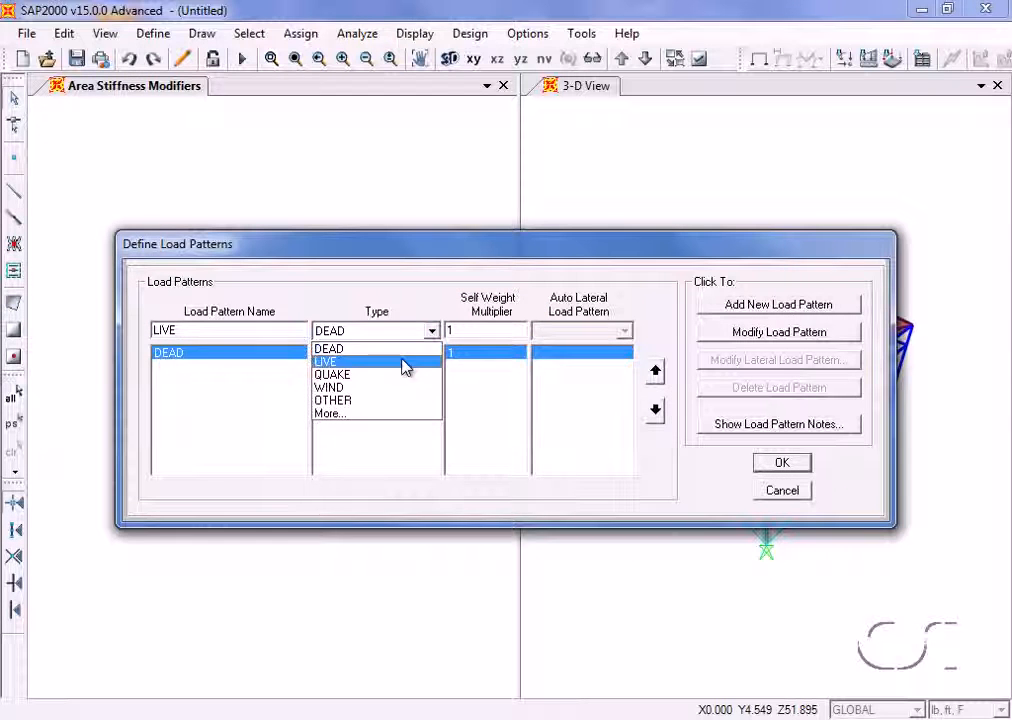
left_click(405, 362)
left_click(731, 308)
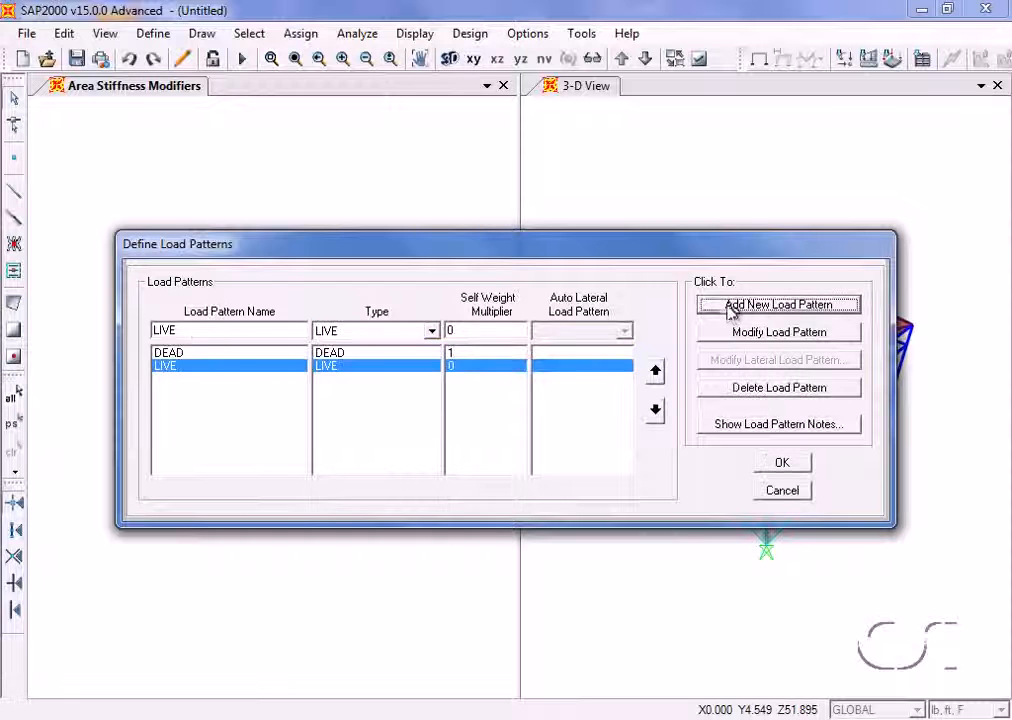
- Add a load pattern named WIND with type WIND and no auto lateral load, and accept the load pattern definitions
left_click(221, 333)
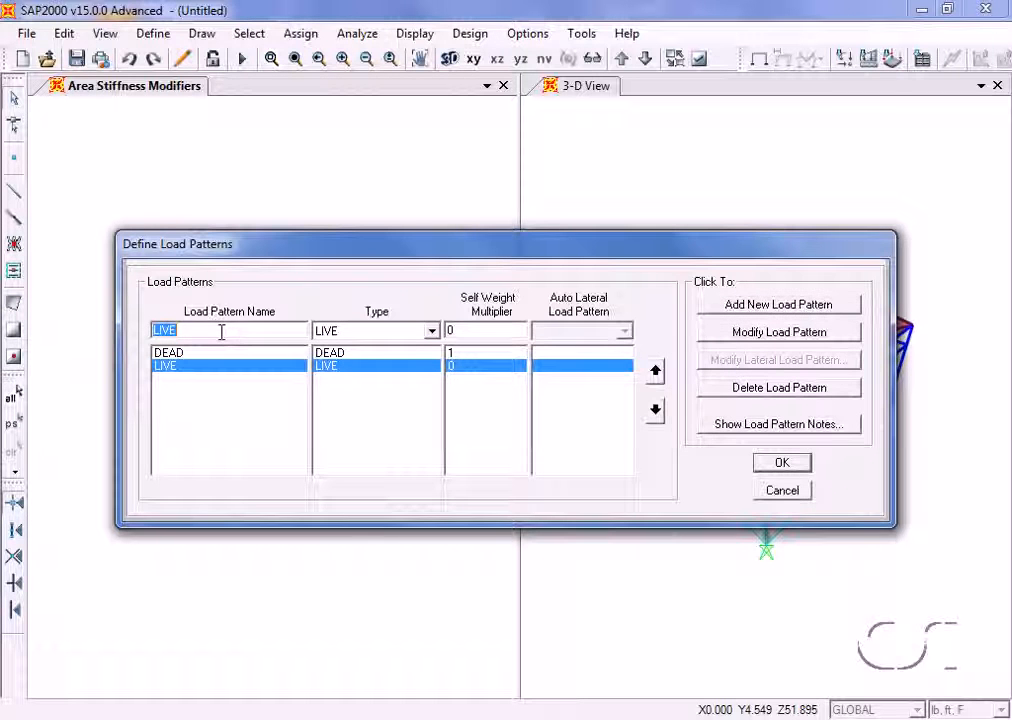
type("WIND")
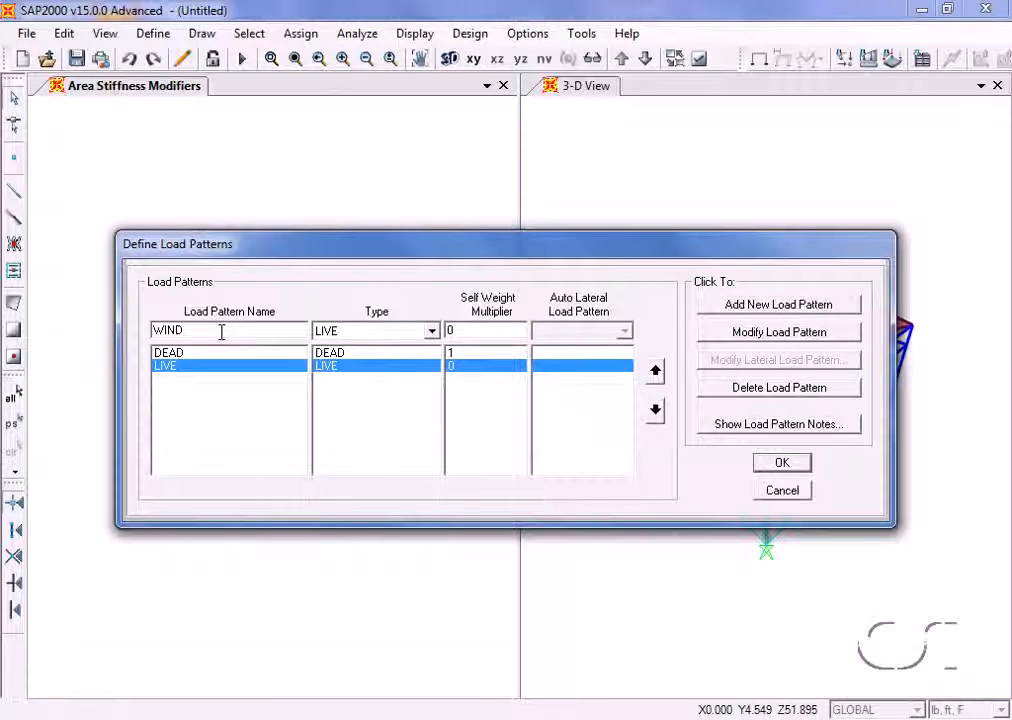
left_click(437, 332)
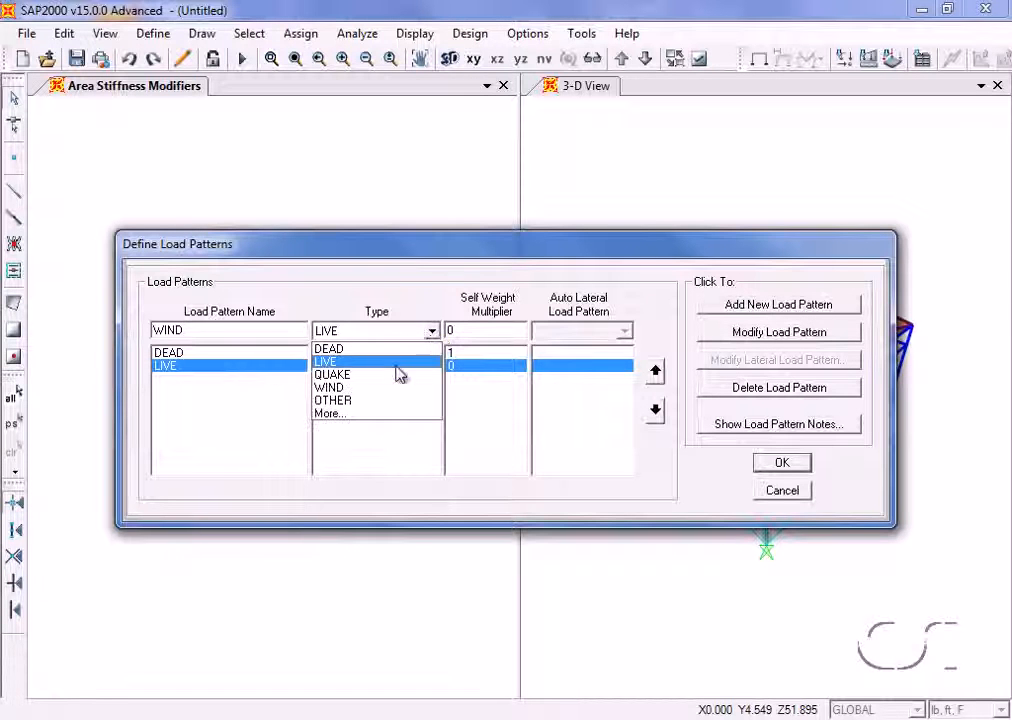
left_click(335, 388)
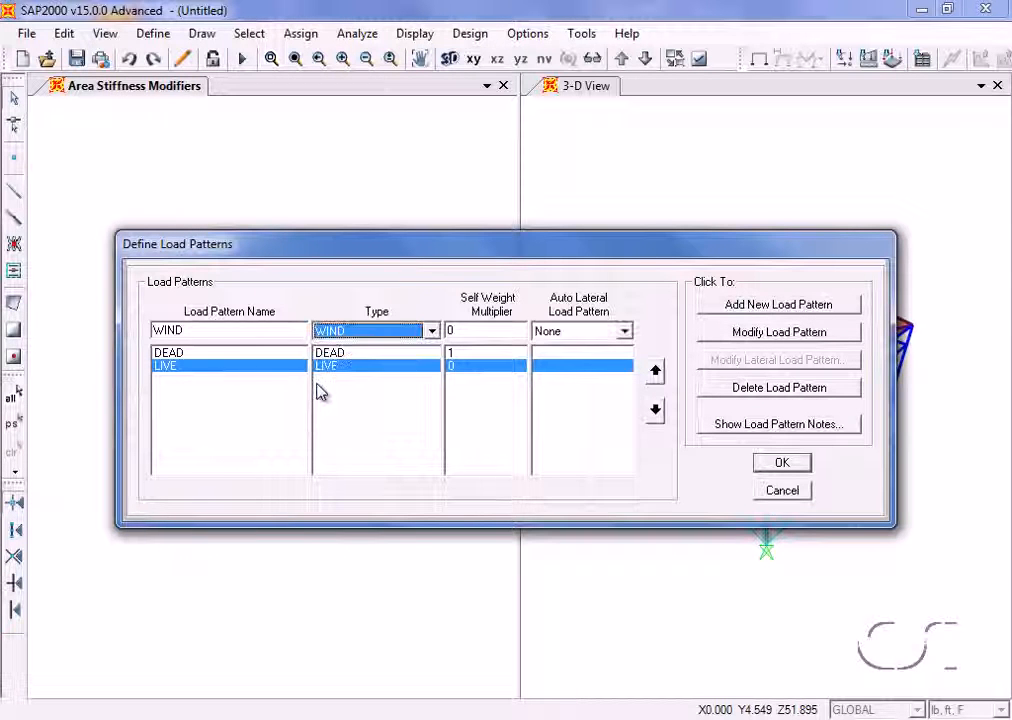
left_click(735, 311)
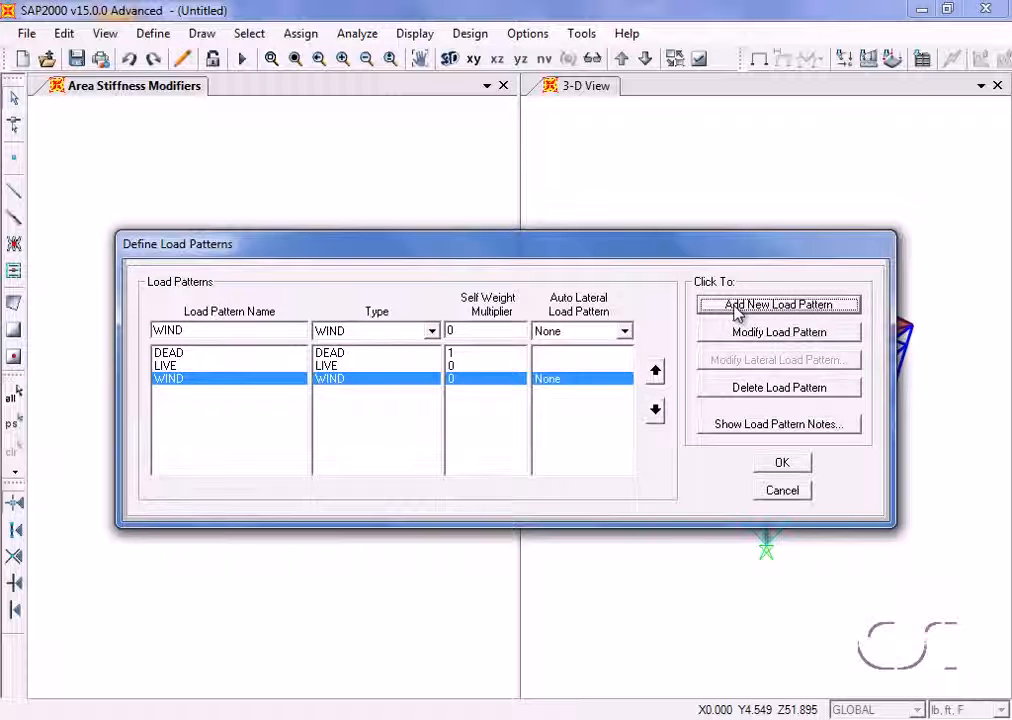
left_click(784, 463)
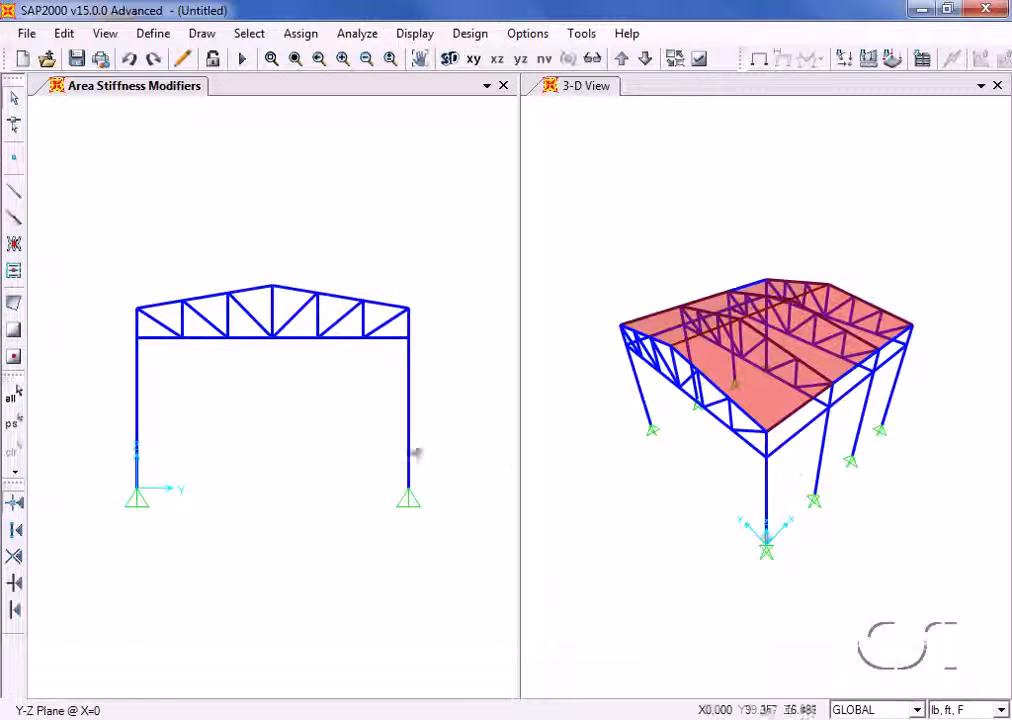
- Assign a Force Global Z of -20000 lb in the DEAD pattern to the five interior bottom-chord joints of the truss at X=0
left_click(182, 340)
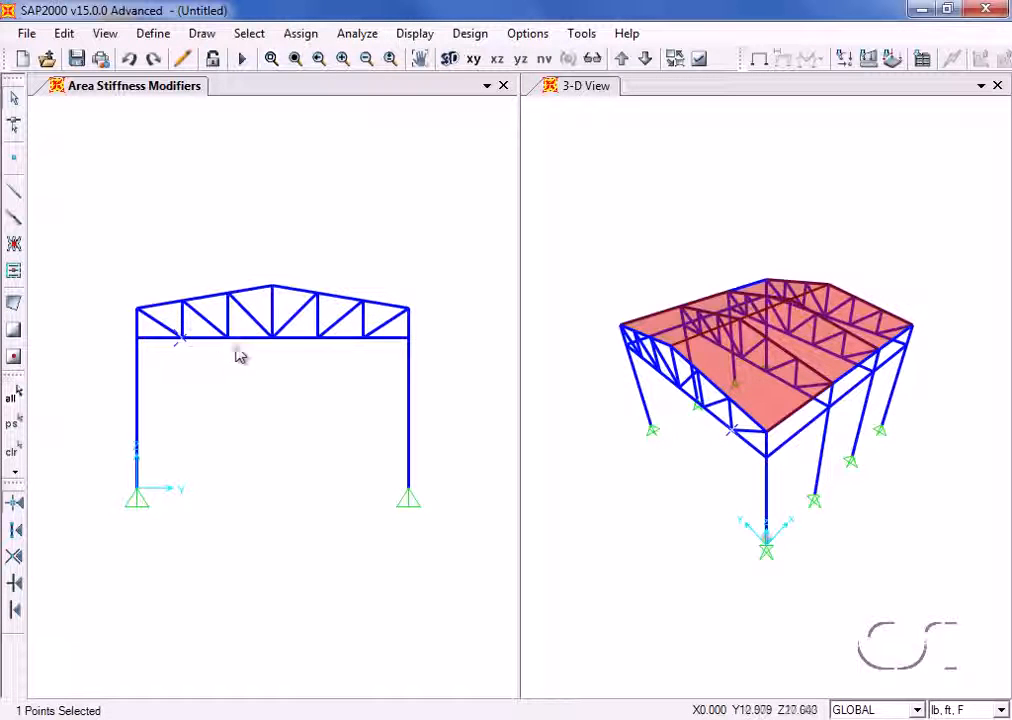
left_click(226, 340)
left_click(274, 346)
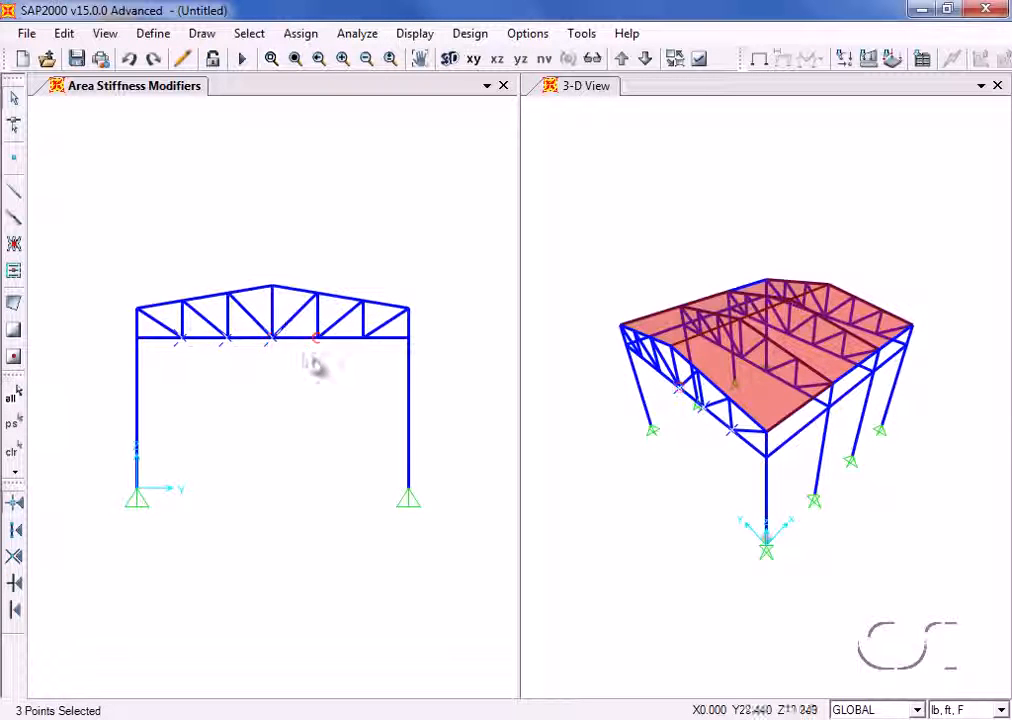
left_click(322, 350)
left_click(366, 351)
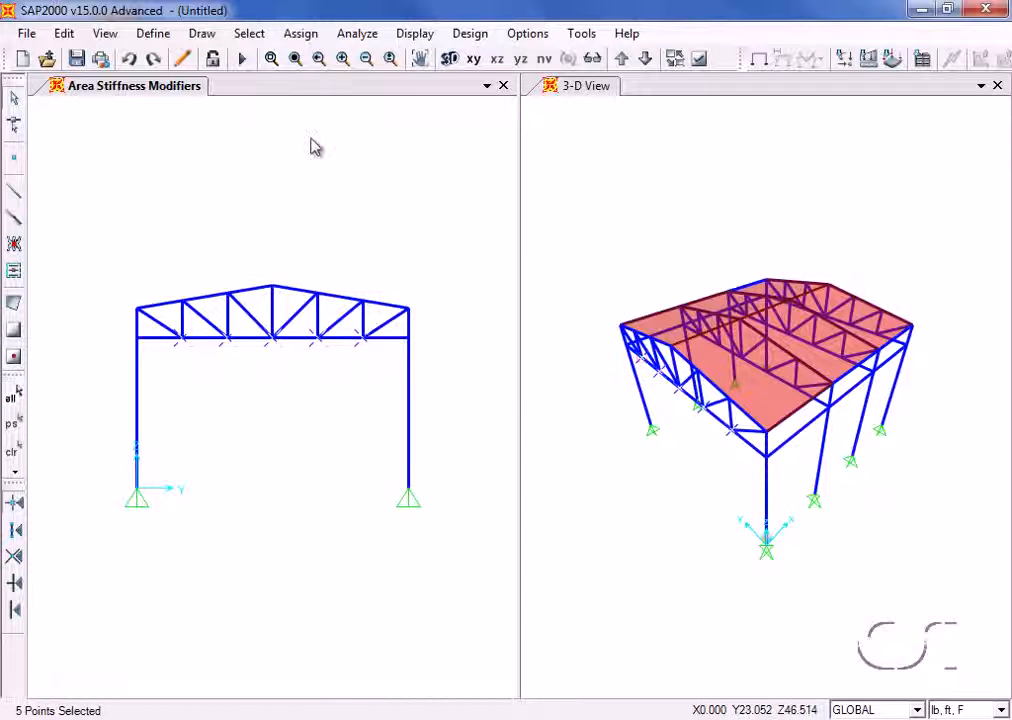
left_click(301, 33)
mouse_move(303, 242)
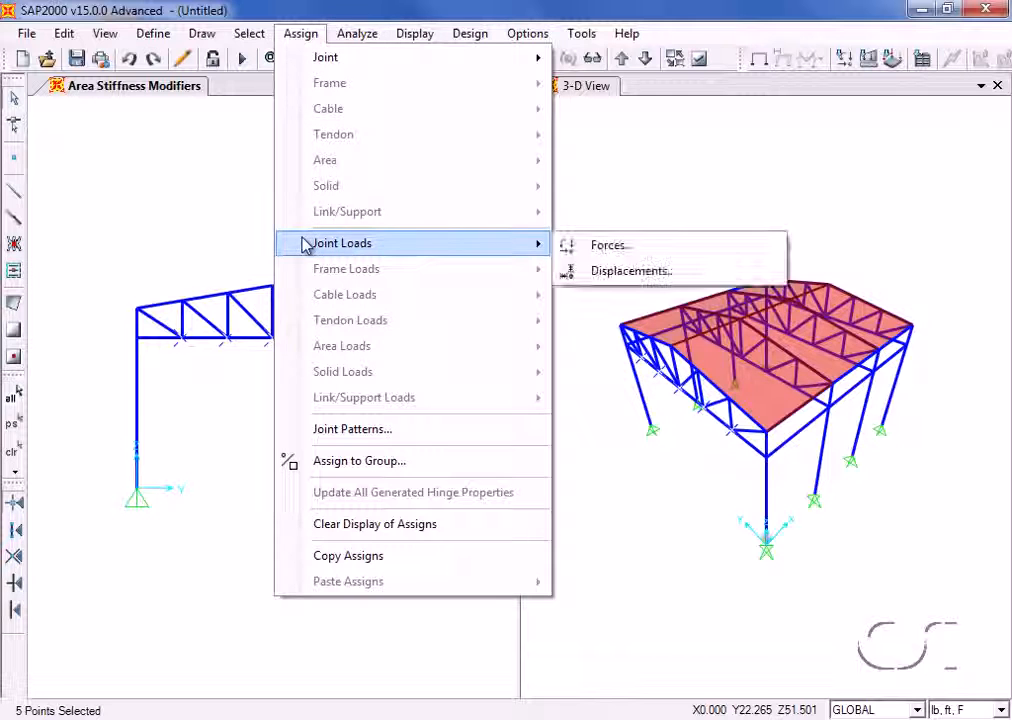
left_click(613, 246)
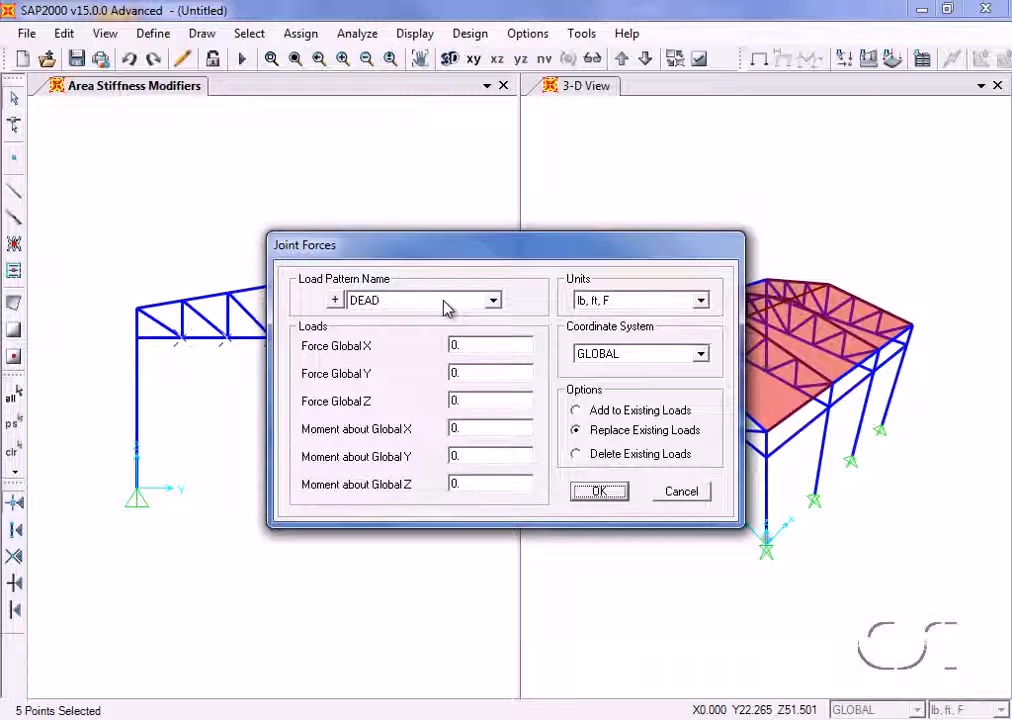
double_click(481, 399)
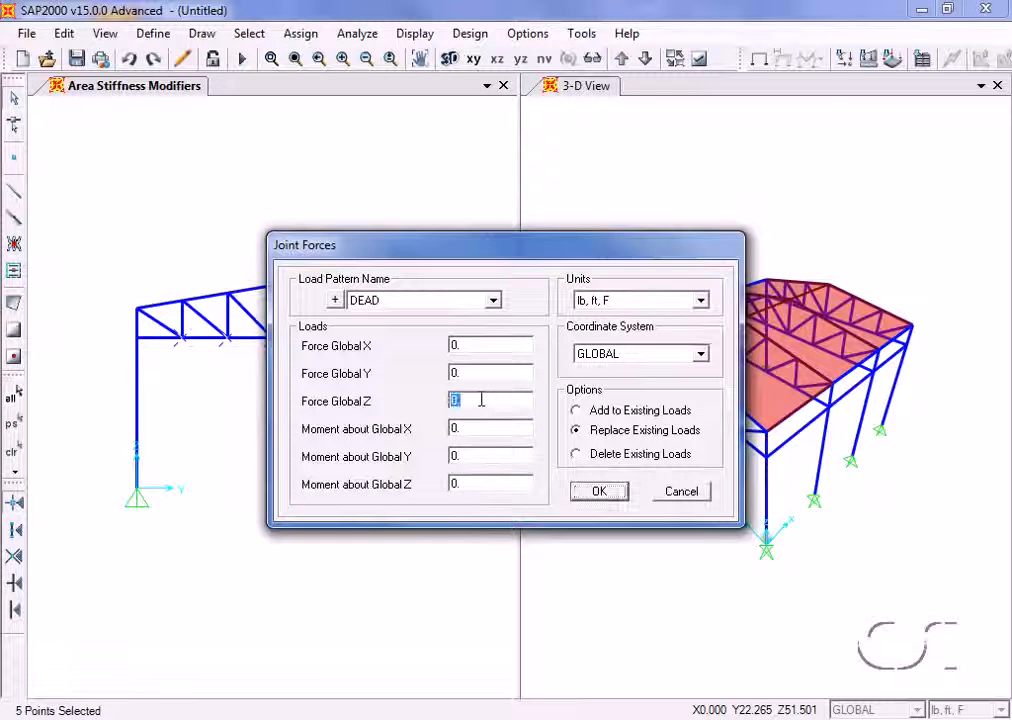
type("-20000")
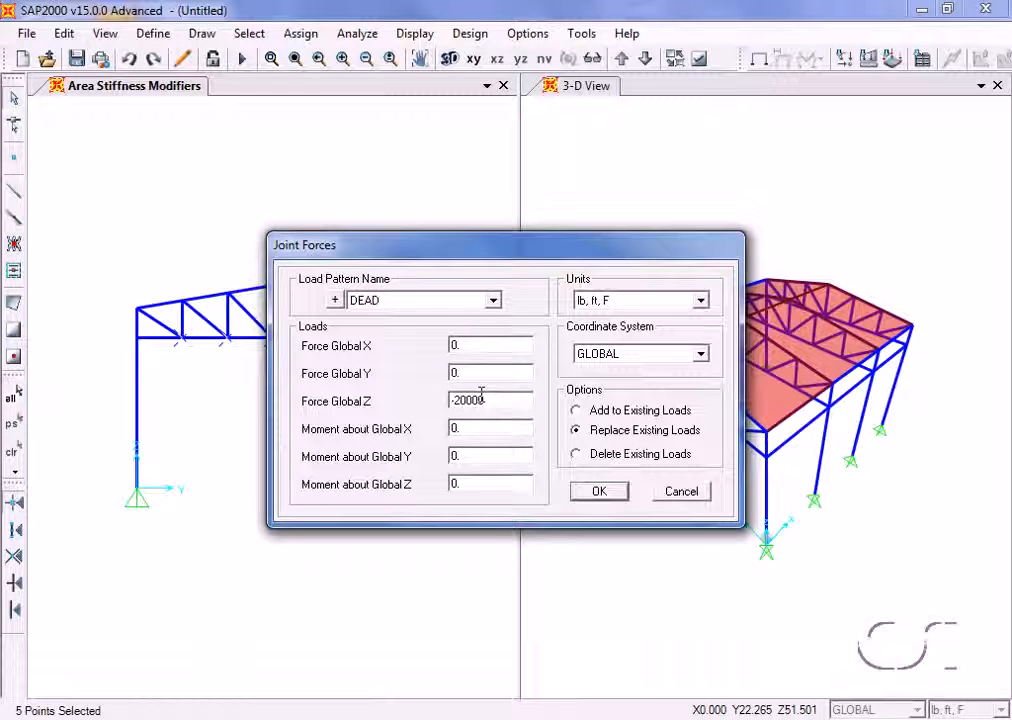
left_click(596, 492)
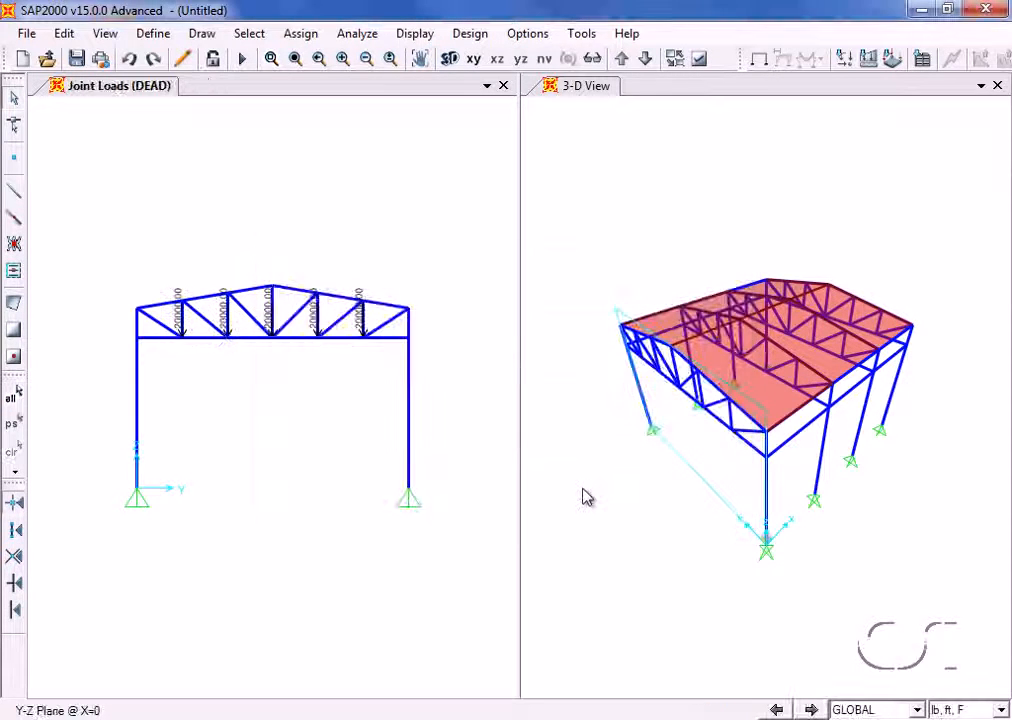
- Restore the previous selection of loaded joints and replicate it linearly with dx 12 ft and dy 0
left_click(17, 425)
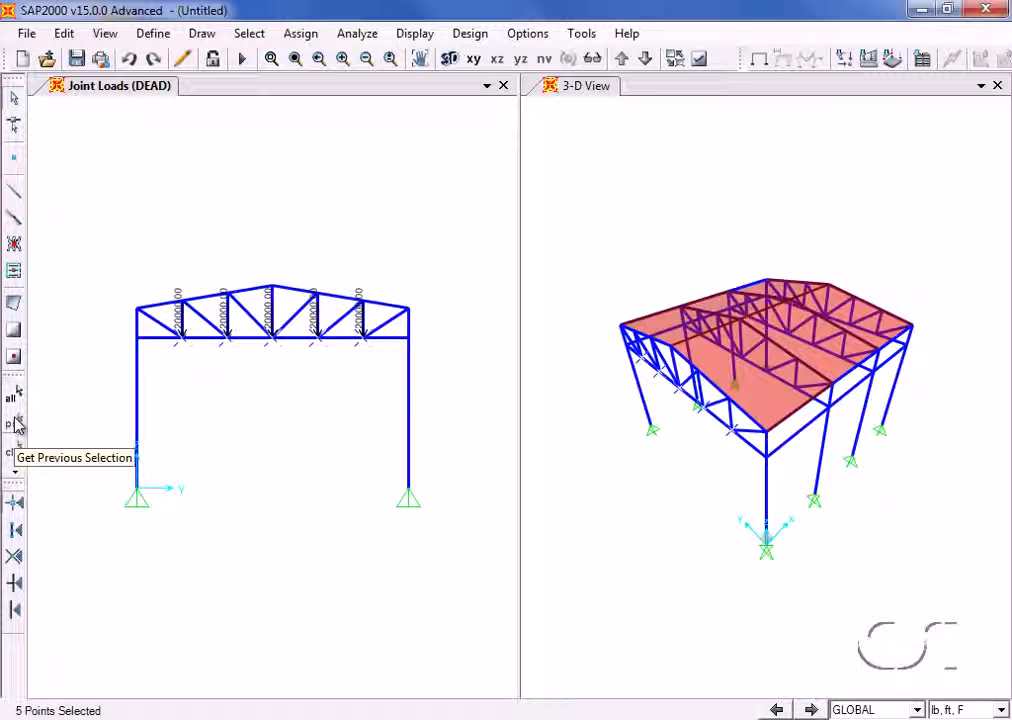
left_click(63, 34)
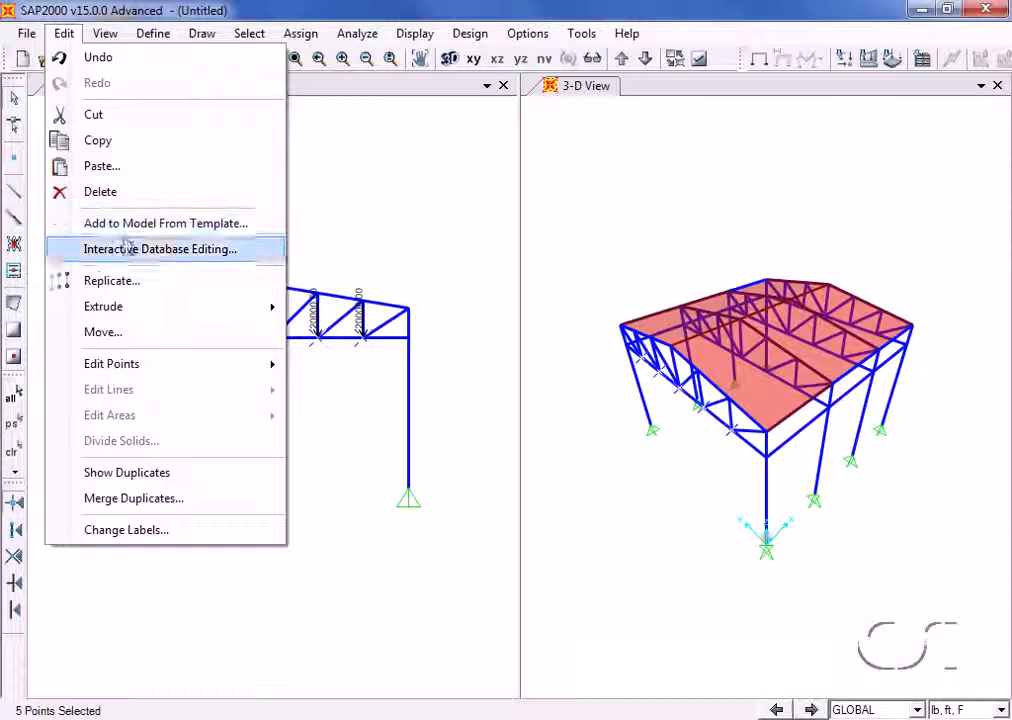
left_click(130, 281)
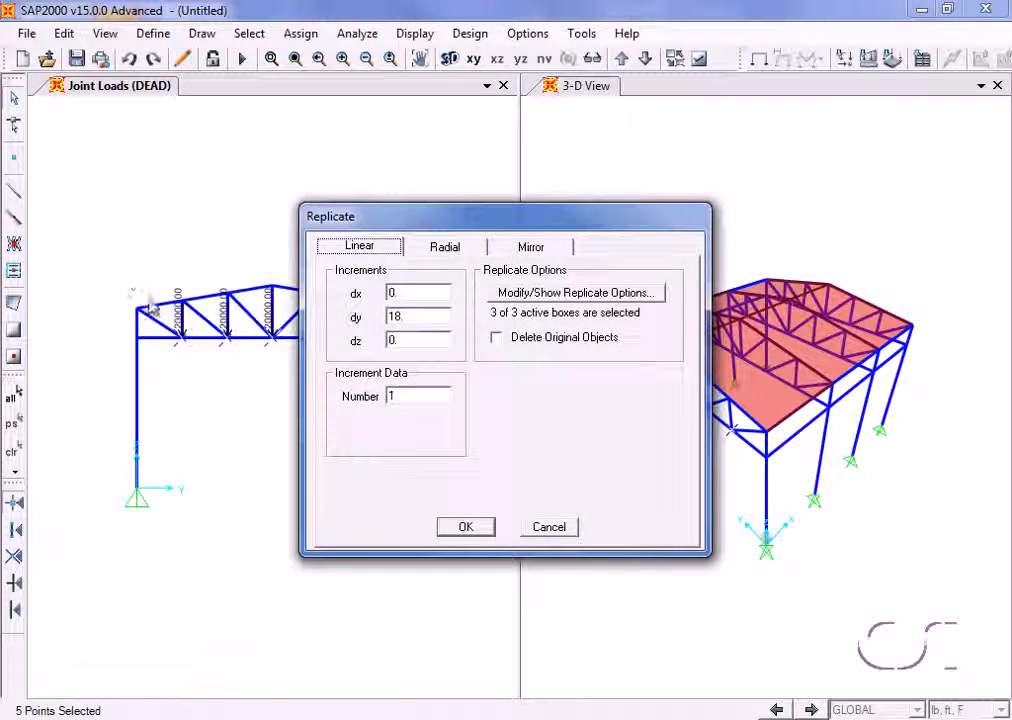
double_click(400, 293)
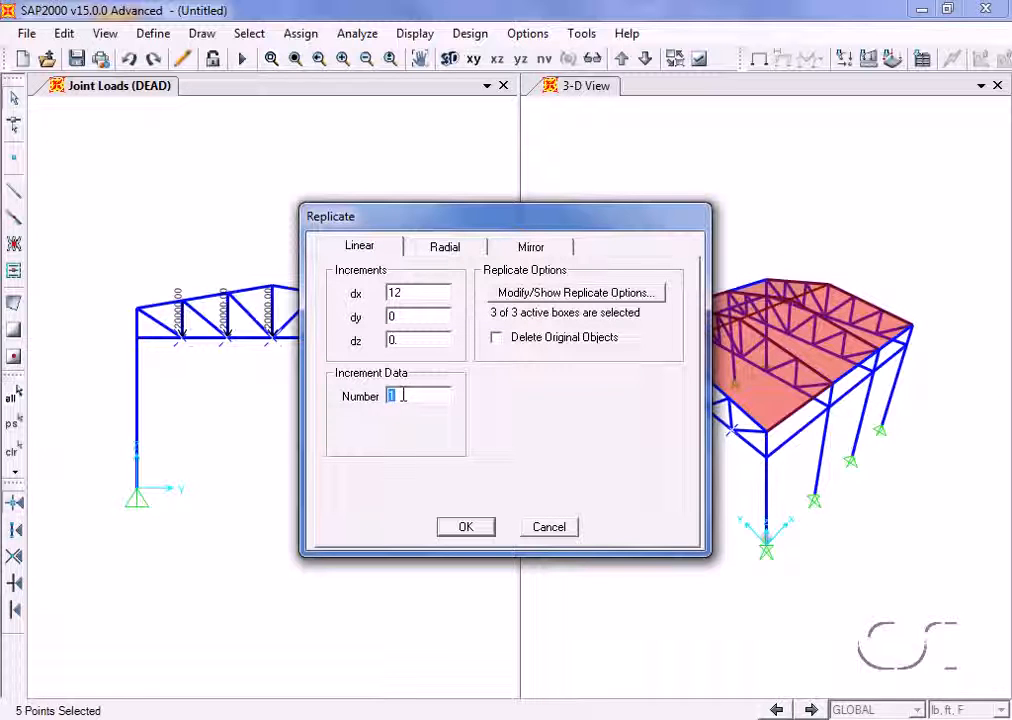
left_click(470, 531)
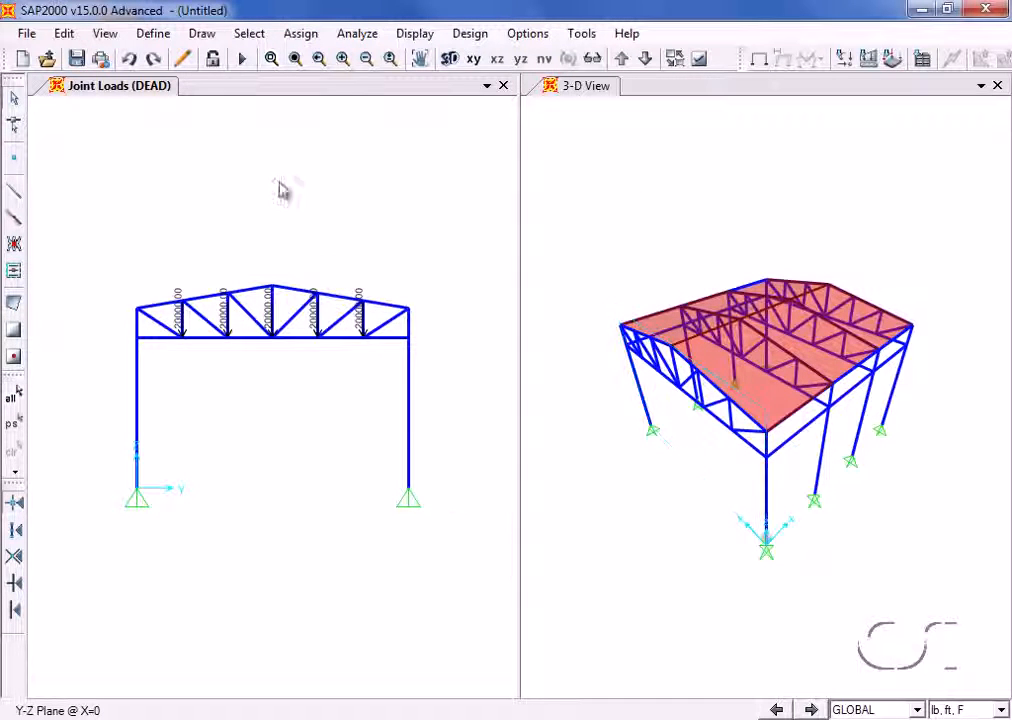
- Select all areas that use the ROOF area section
left_click(243, 40)
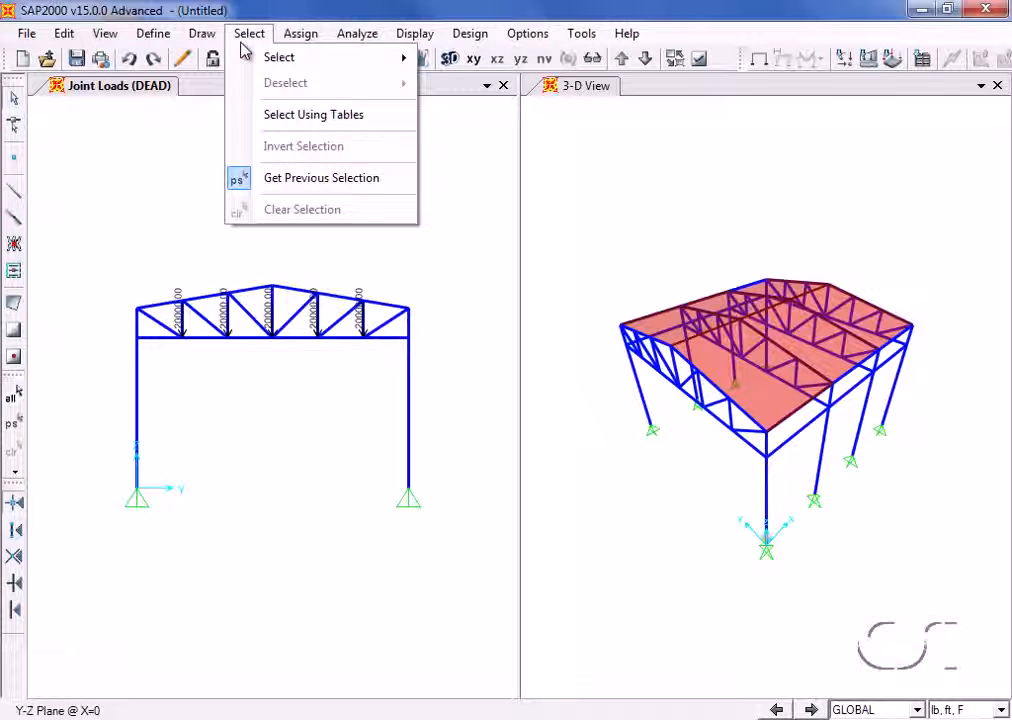
mouse_move(252, 60)
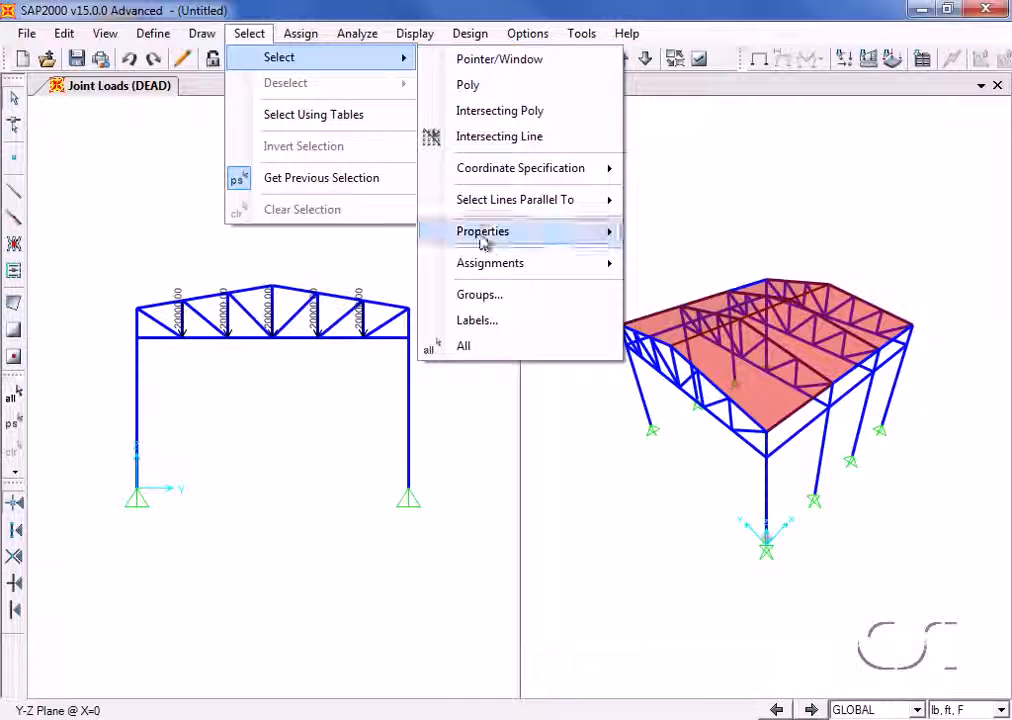
mouse_move(583, 233)
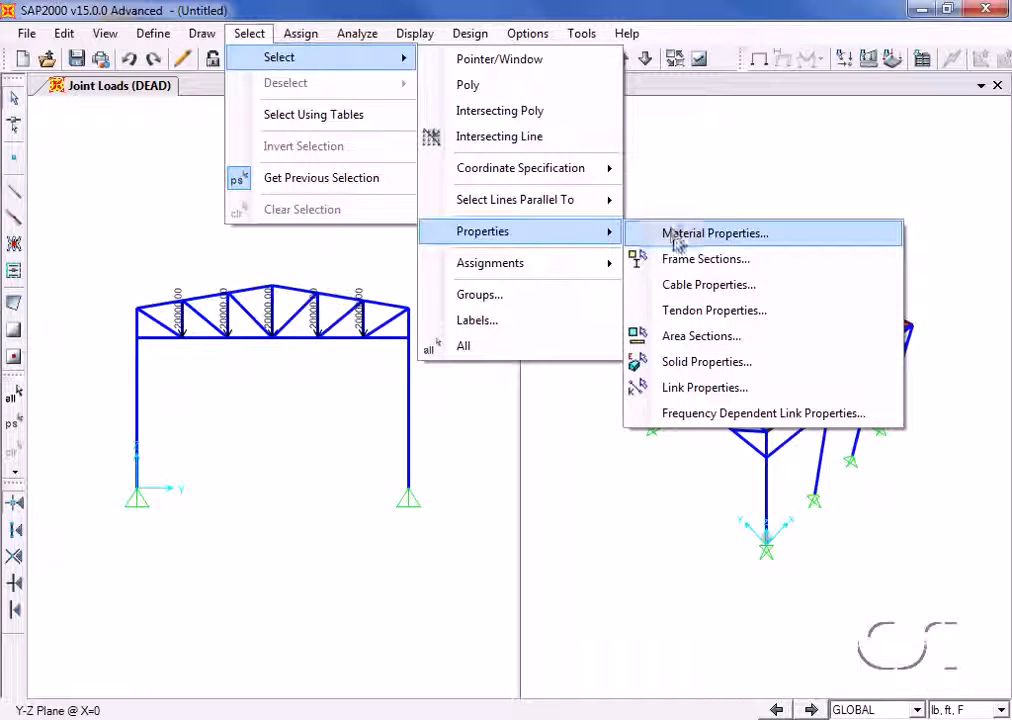
left_click(698, 337)
left_click(420, 345)
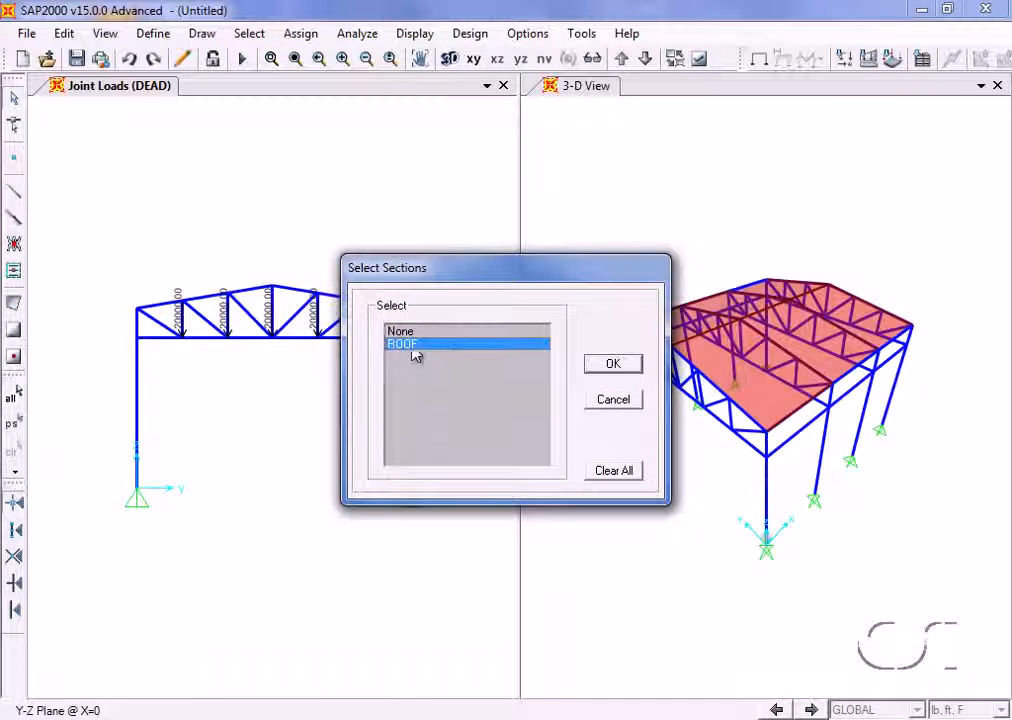
left_click(600, 368)
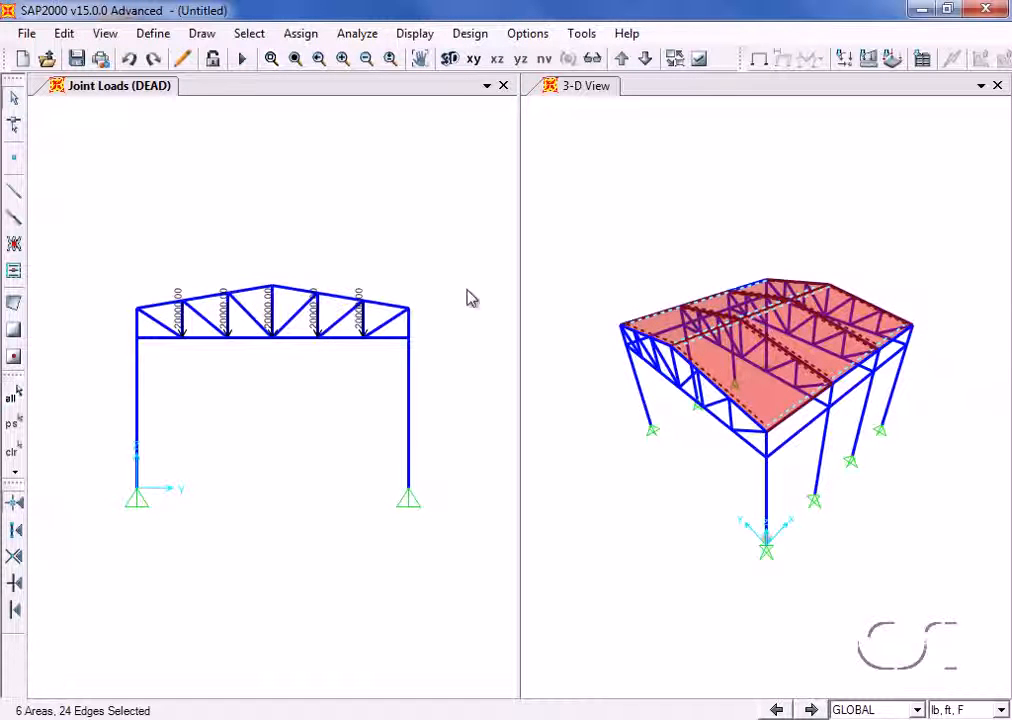
- Assign a uniform area load of 30 lb/ft² in the LIVE pattern, direction Gravity Projected, to the selected roof areas
left_click(308, 38)
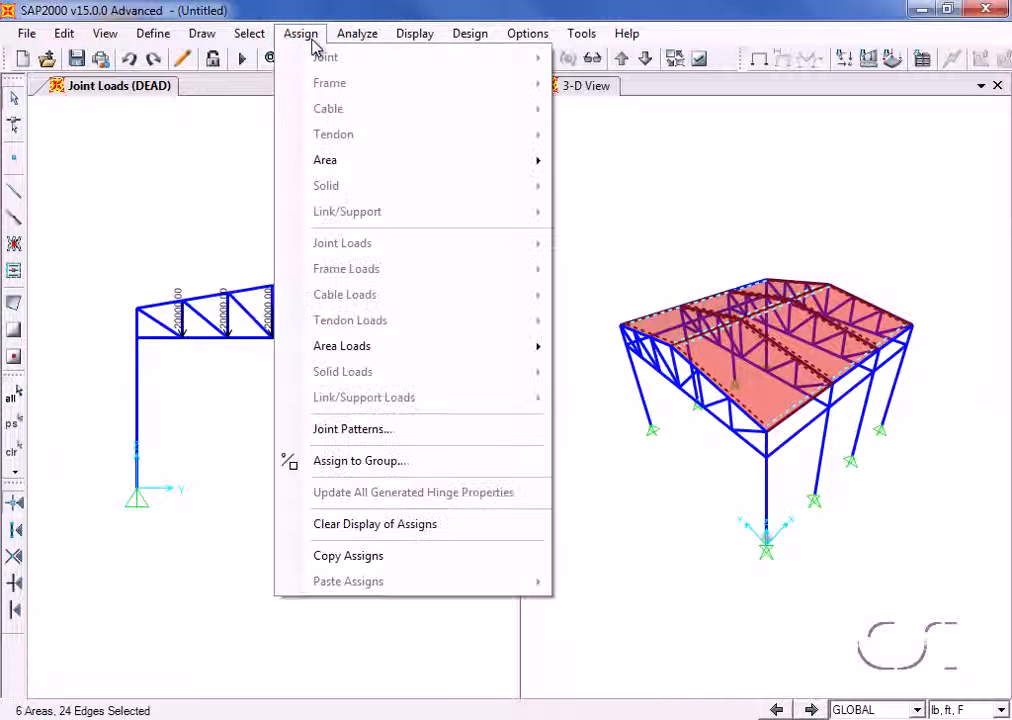
mouse_move(347, 343)
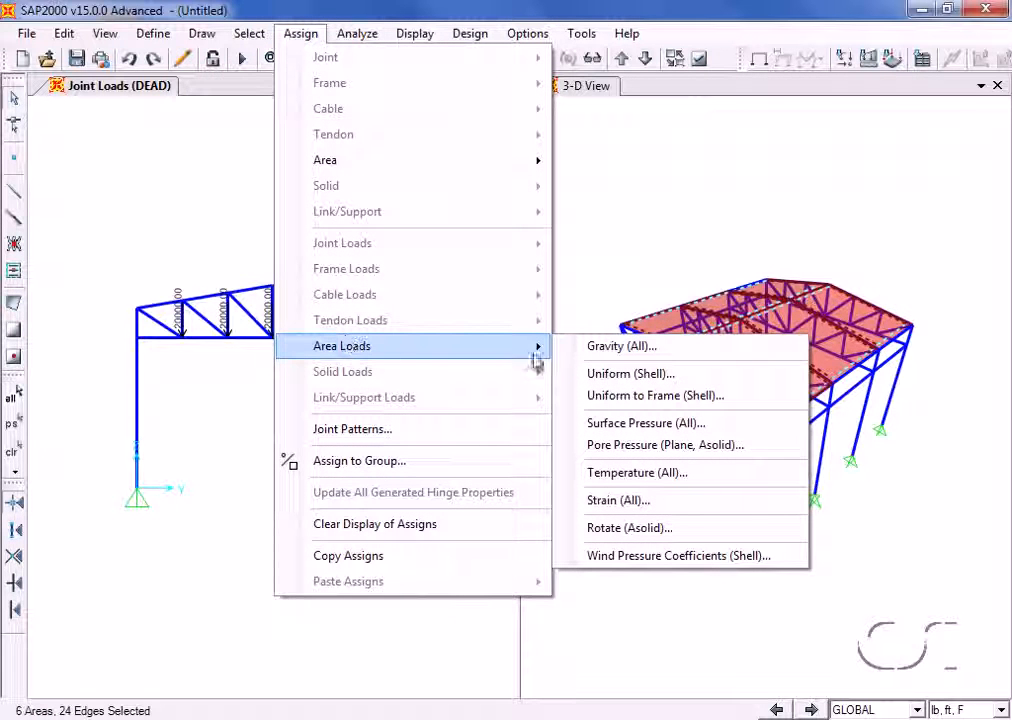
left_click(589, 376)
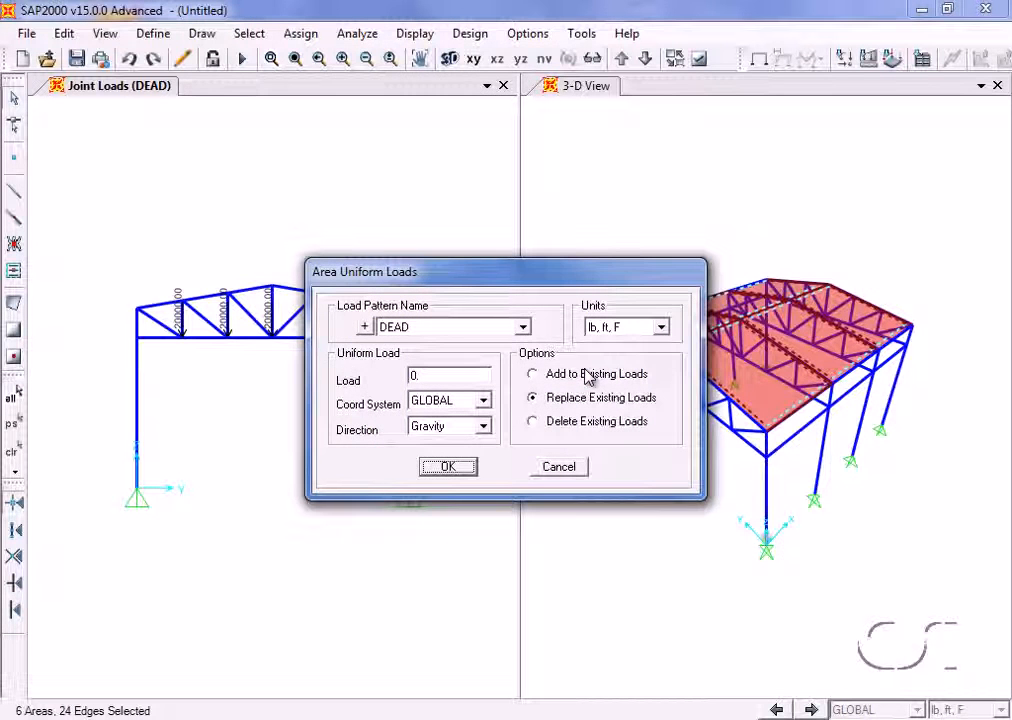
left_click(523, 328)
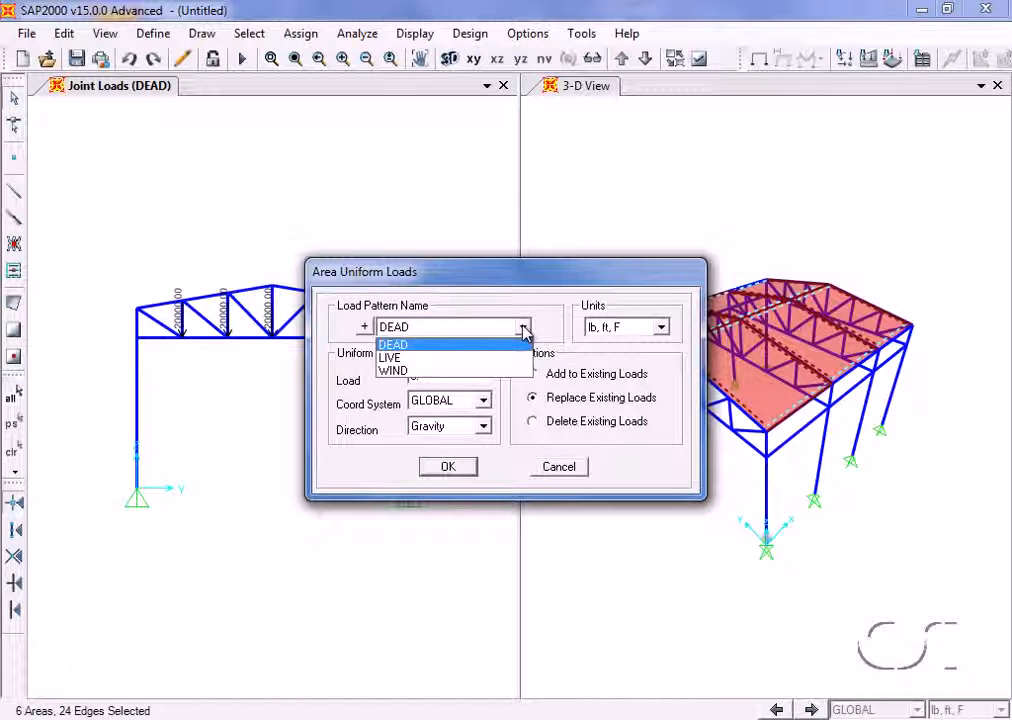
left_click(418, 358)
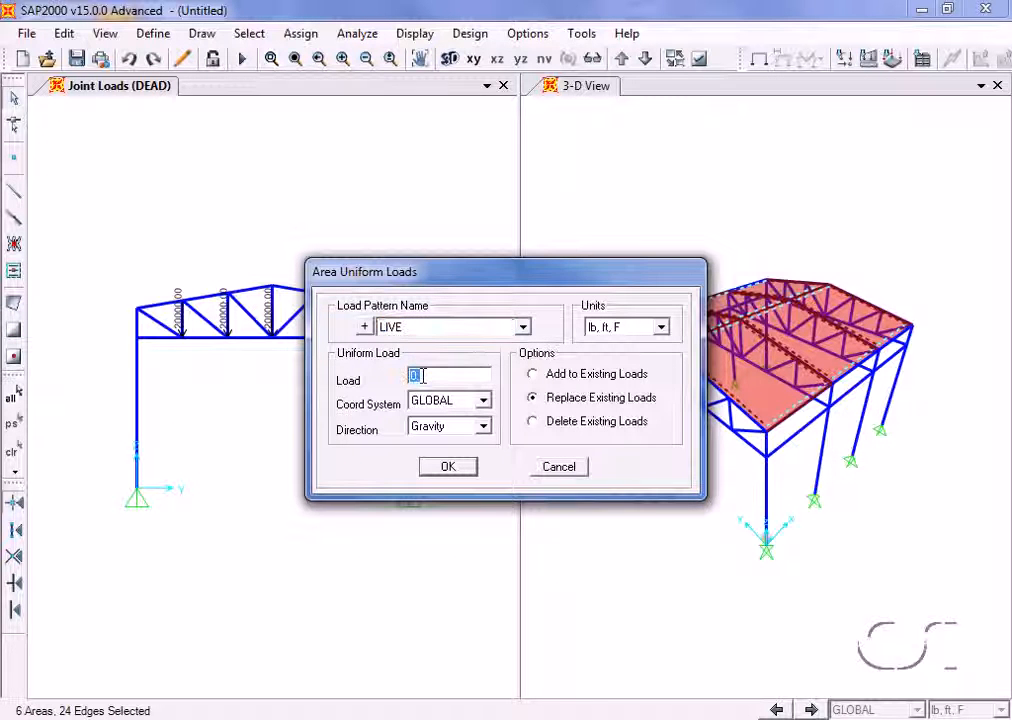
type("30")
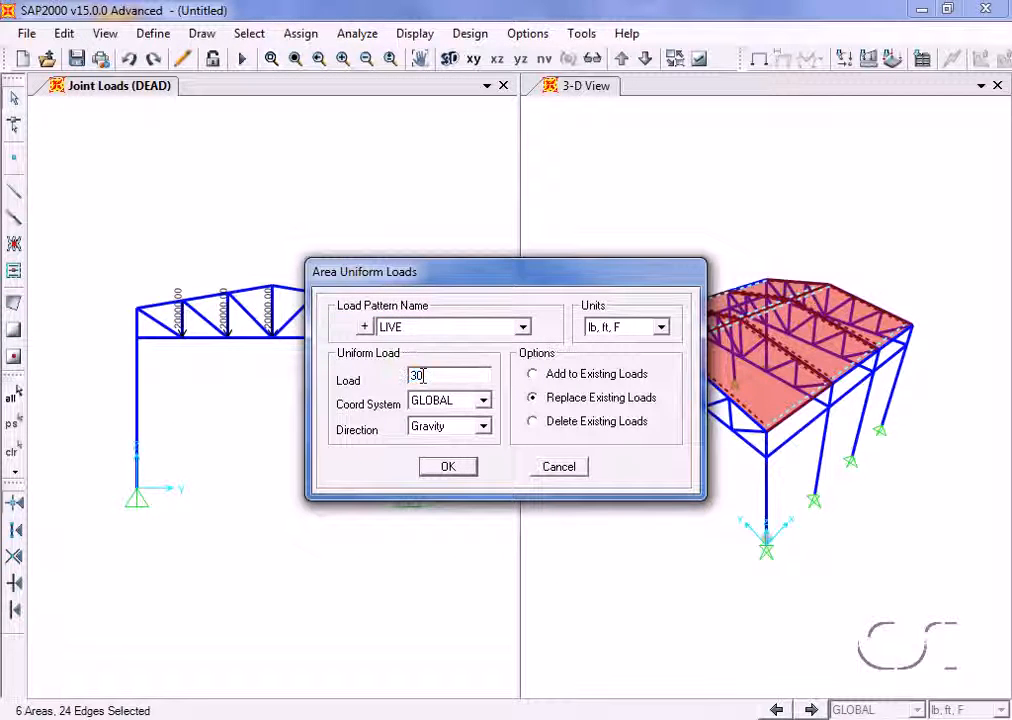
left_click(466, 428)
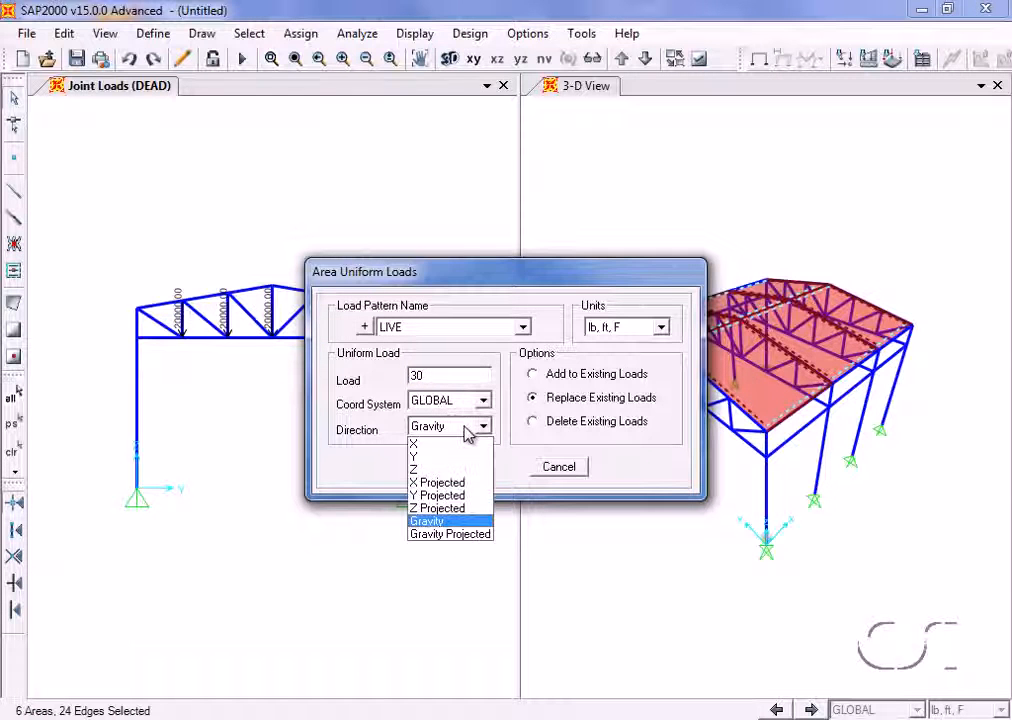
left_click(452, 535)
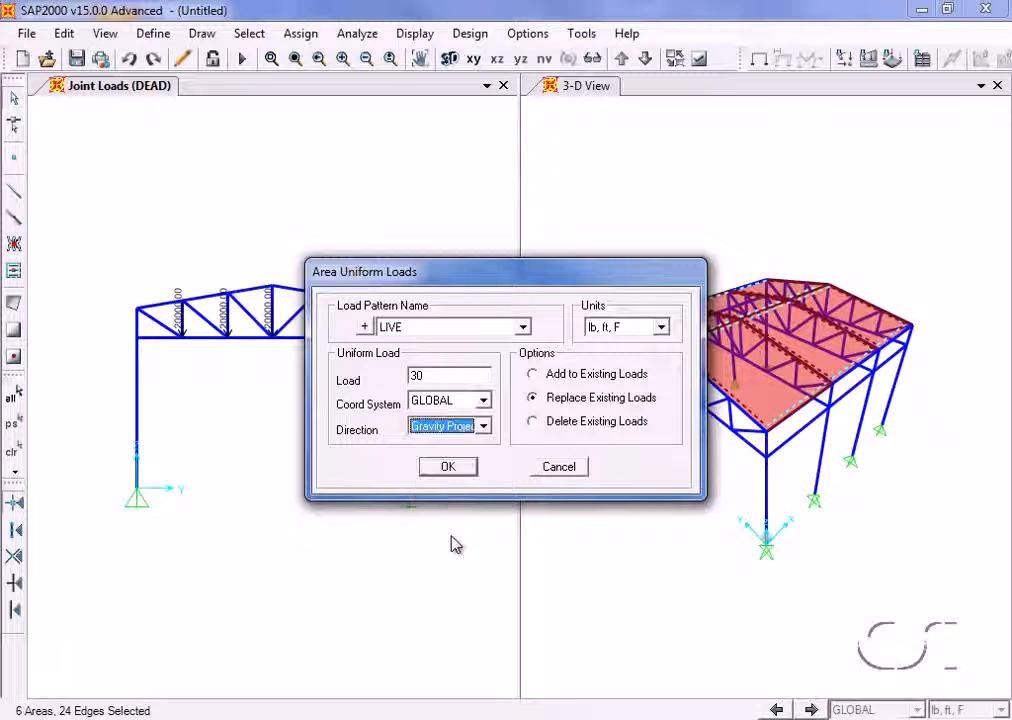
left_click(450, 468)
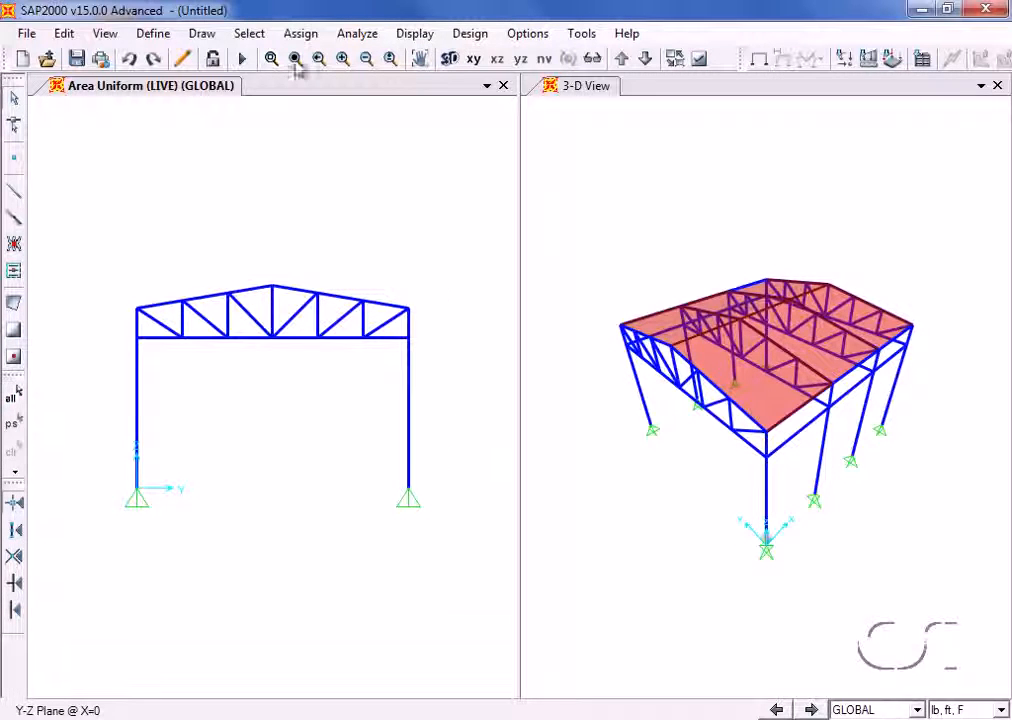
- Select only area objects by coordinate range, with Y between 0 and 18 ft and X and Z not limited
left_click(256, 36)
mouse_move(268, 57)
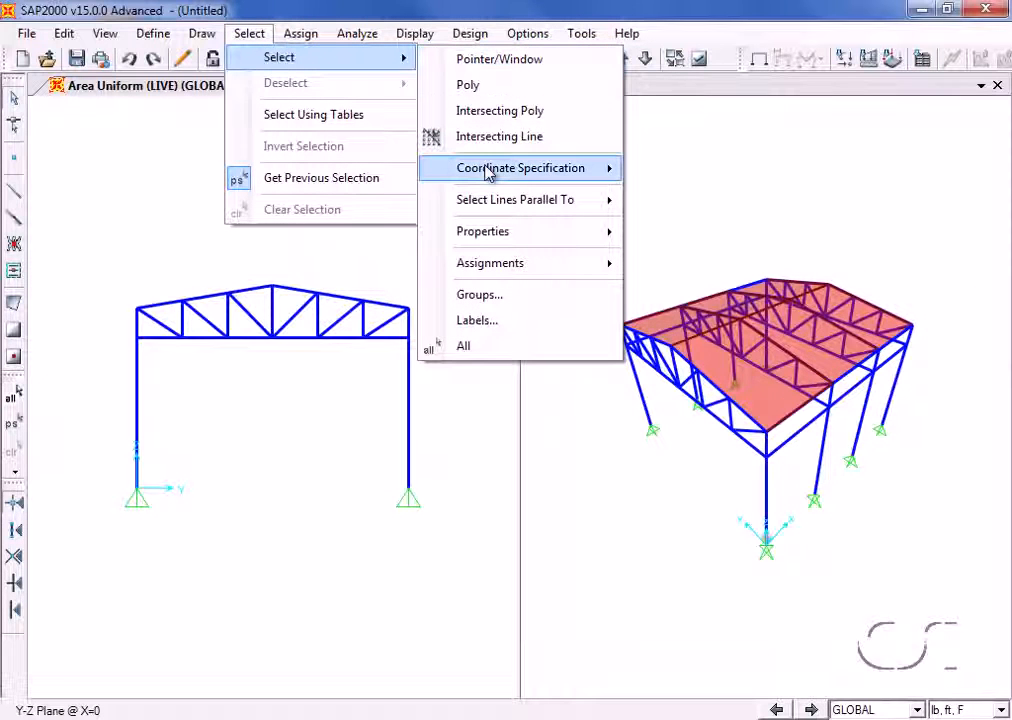
mouse_move(535, 175)
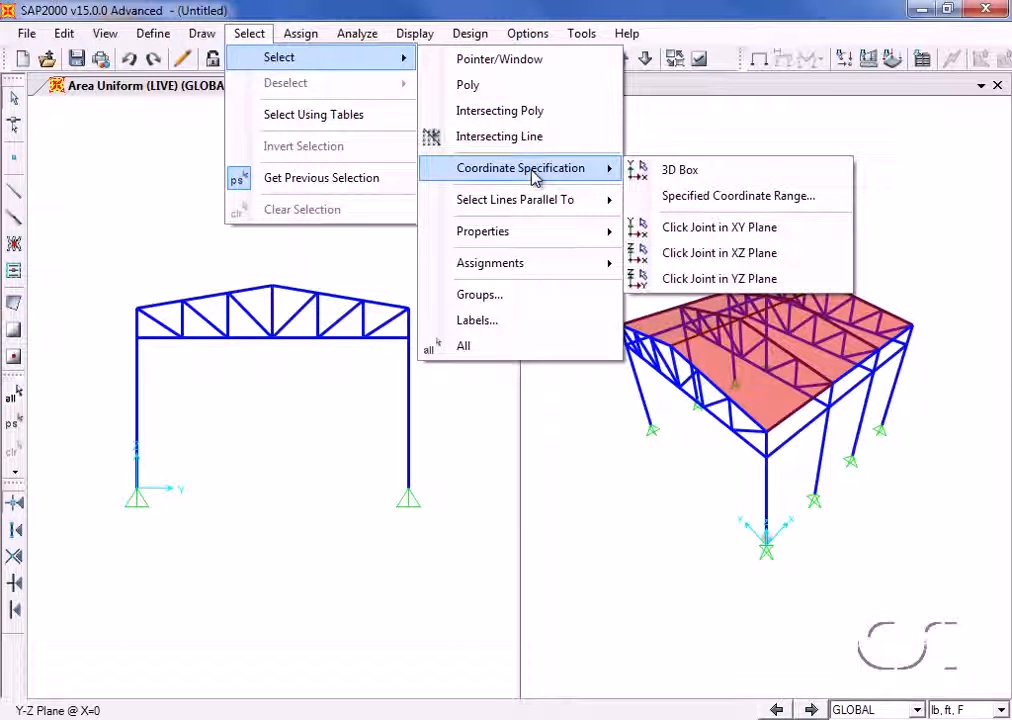
left_click(700, 197)
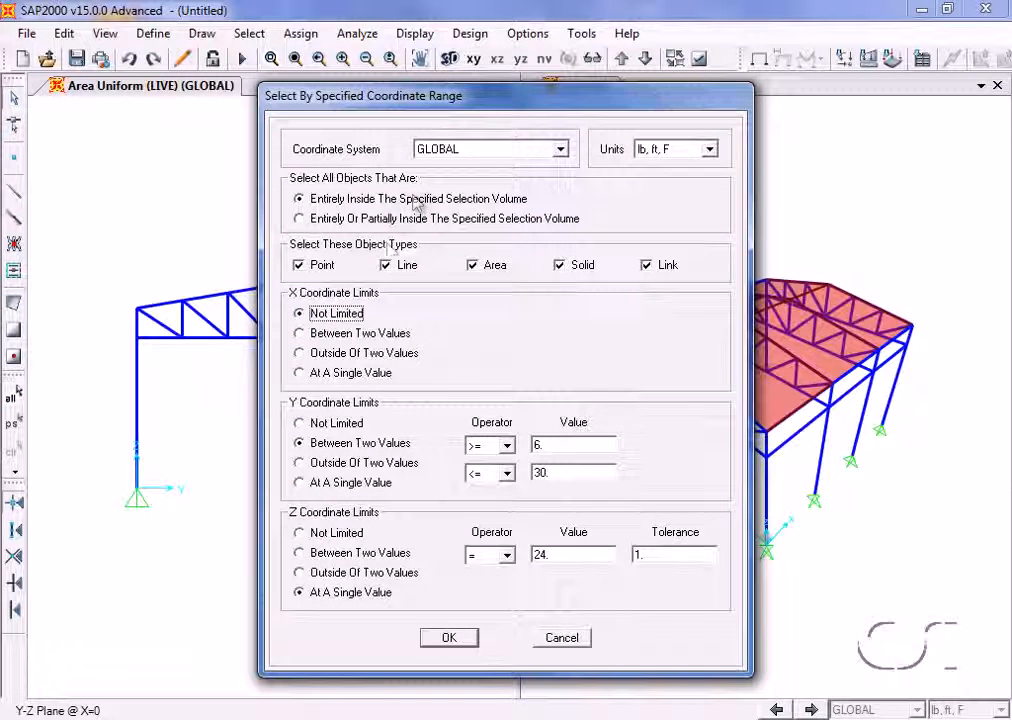
left_click(321, 265)
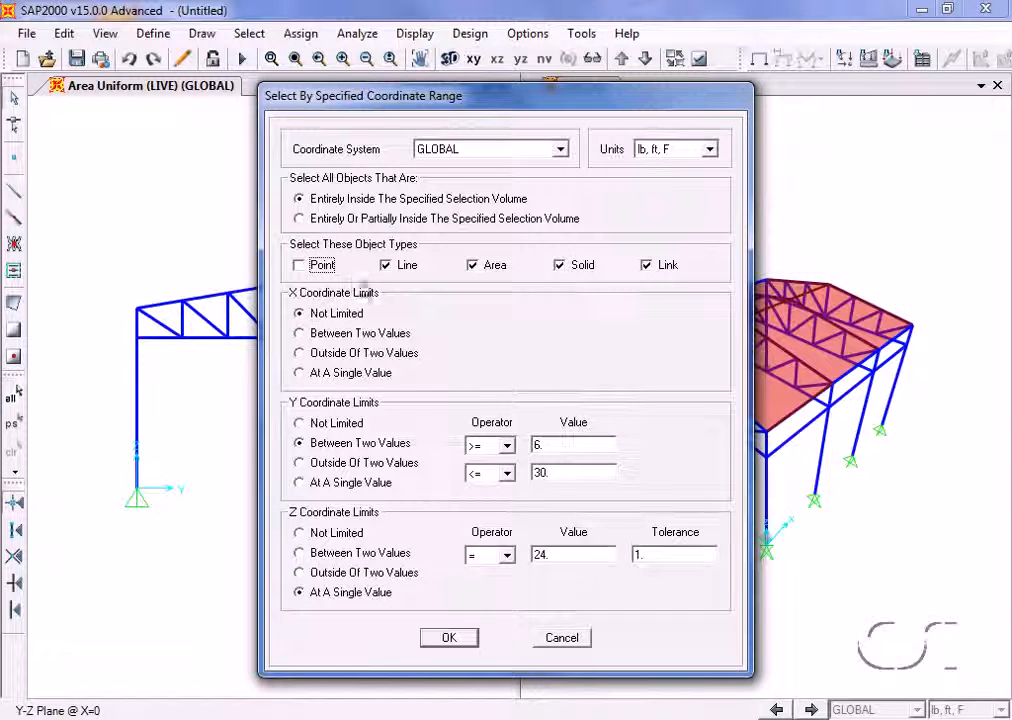
left_click(388, 267)
left_click(562, 268)
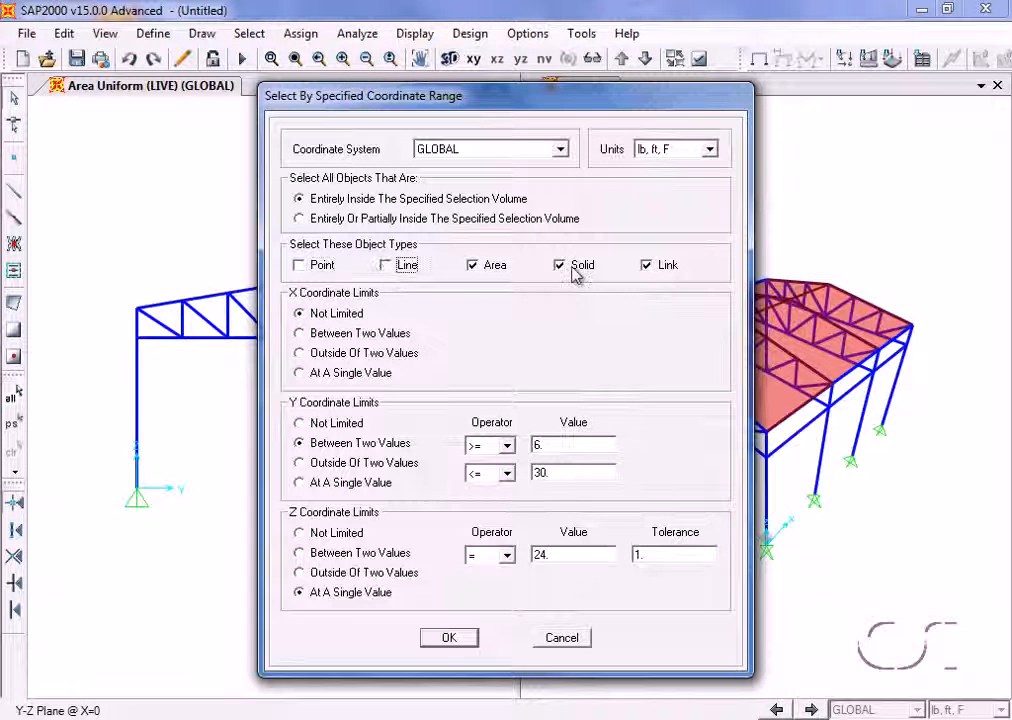
left_click(662, 270)
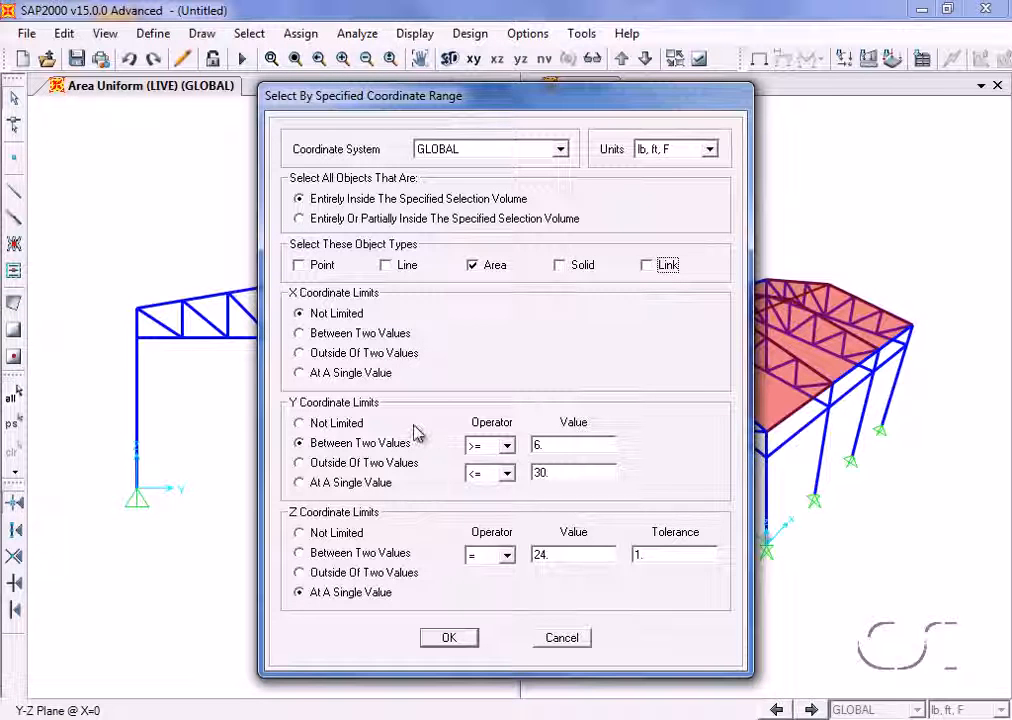
double_click(546, 445)
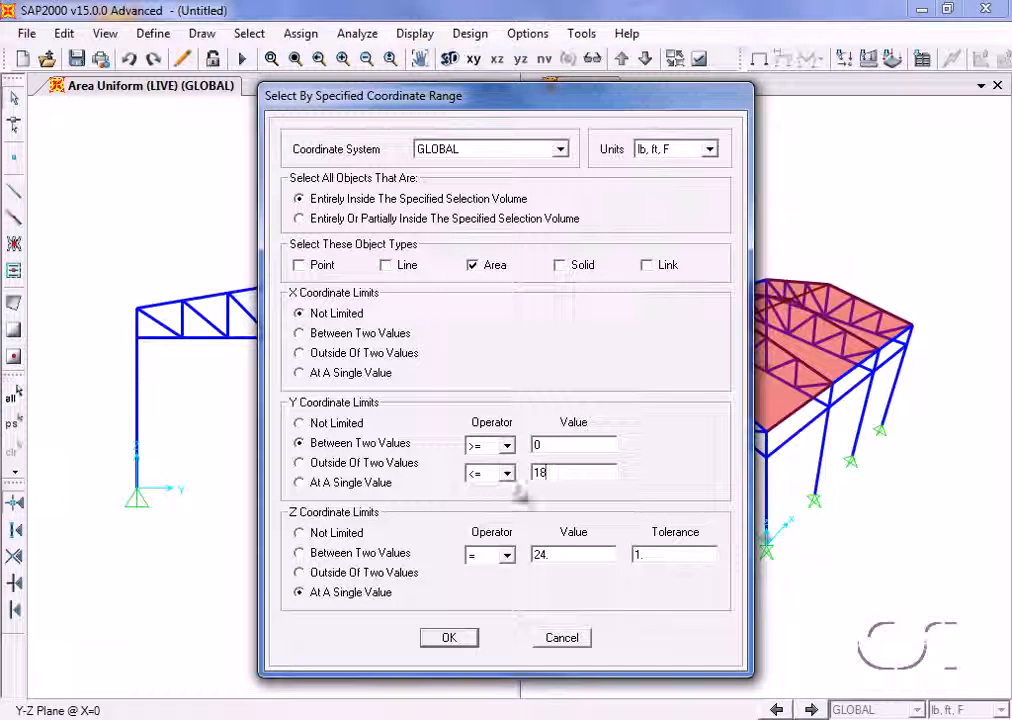
left_click(334, 533)
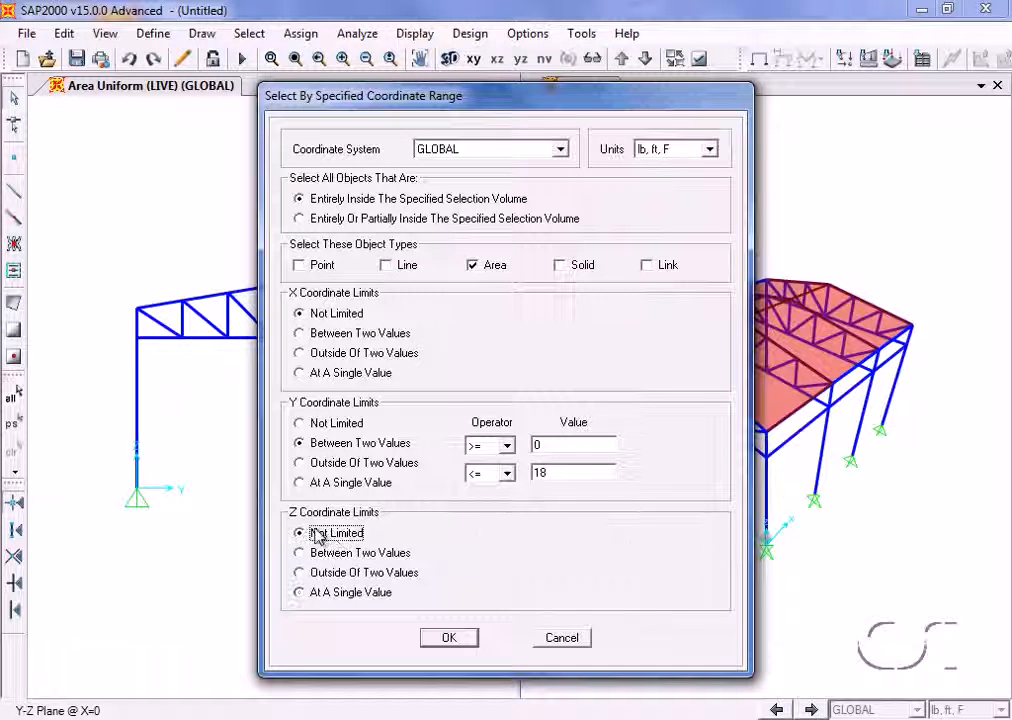
left_click(449, 638)
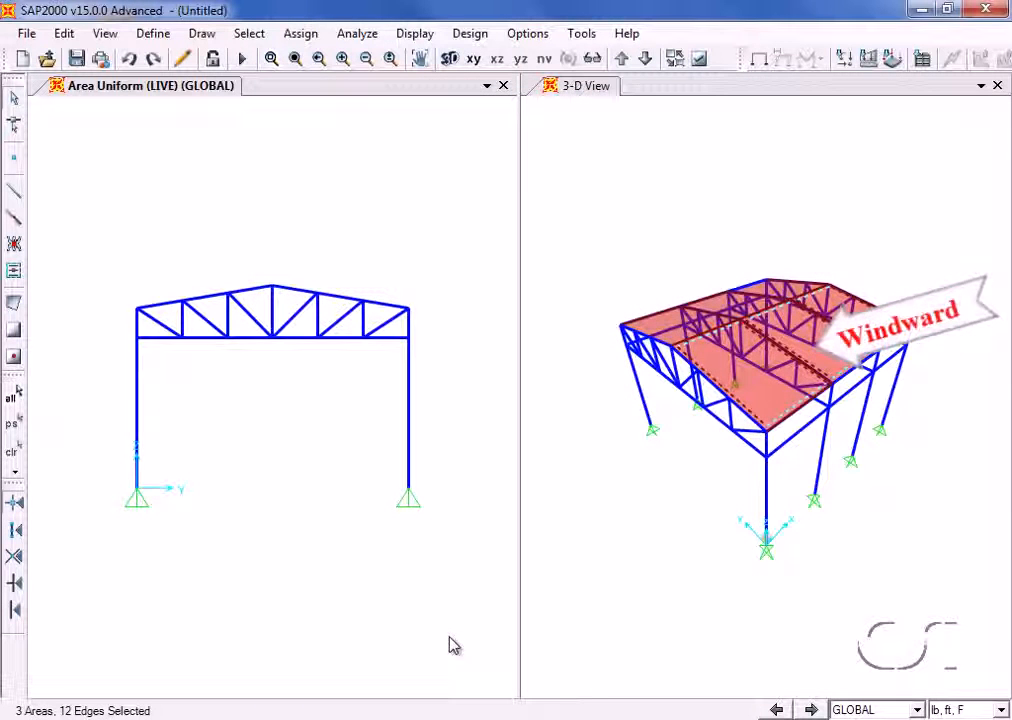
- Assign a surface pressure by element of 15 lb/ft² in the WIND pattern to the top face of the selected windward roof areas
left_click(301, 34)
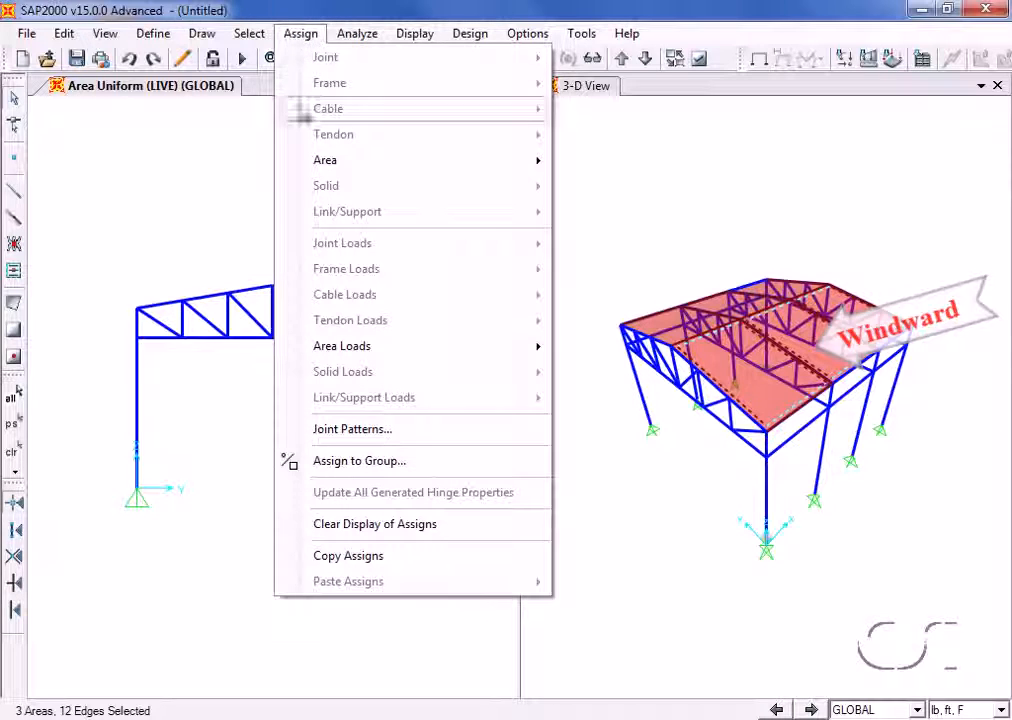
mouse_move(459, 345)
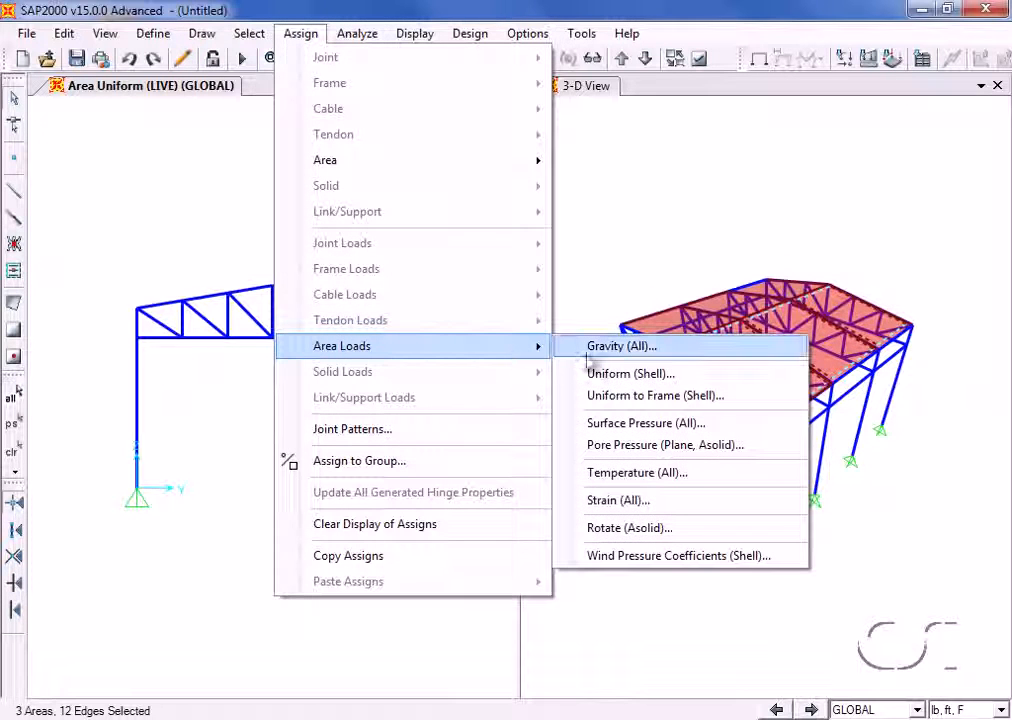
left_click(658, 424)
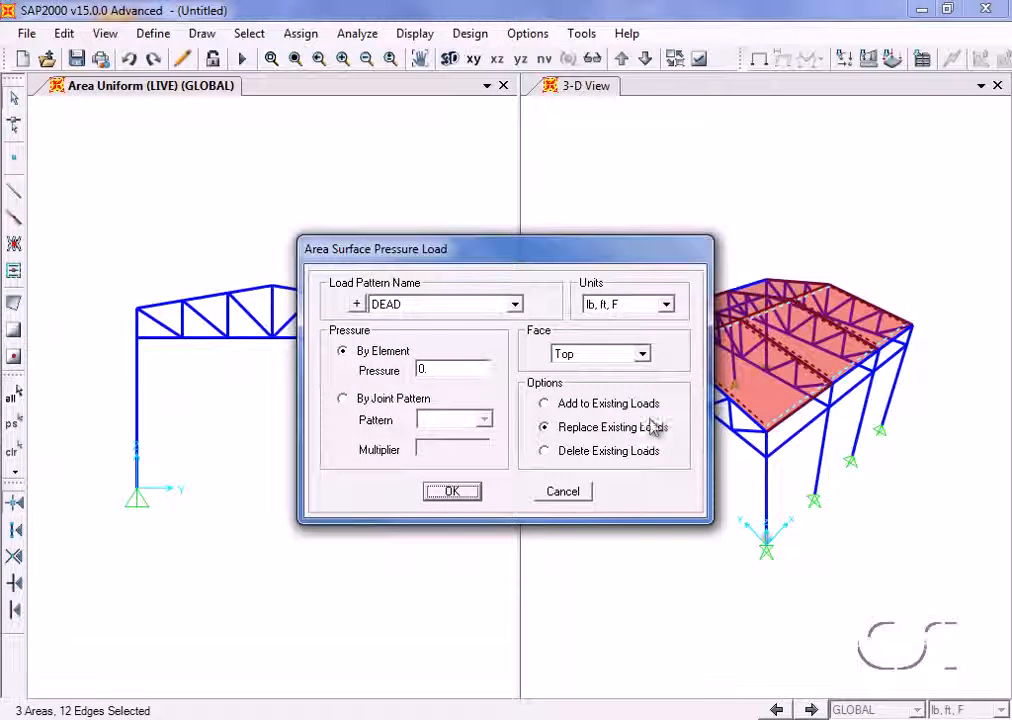
left_click(515, 304)
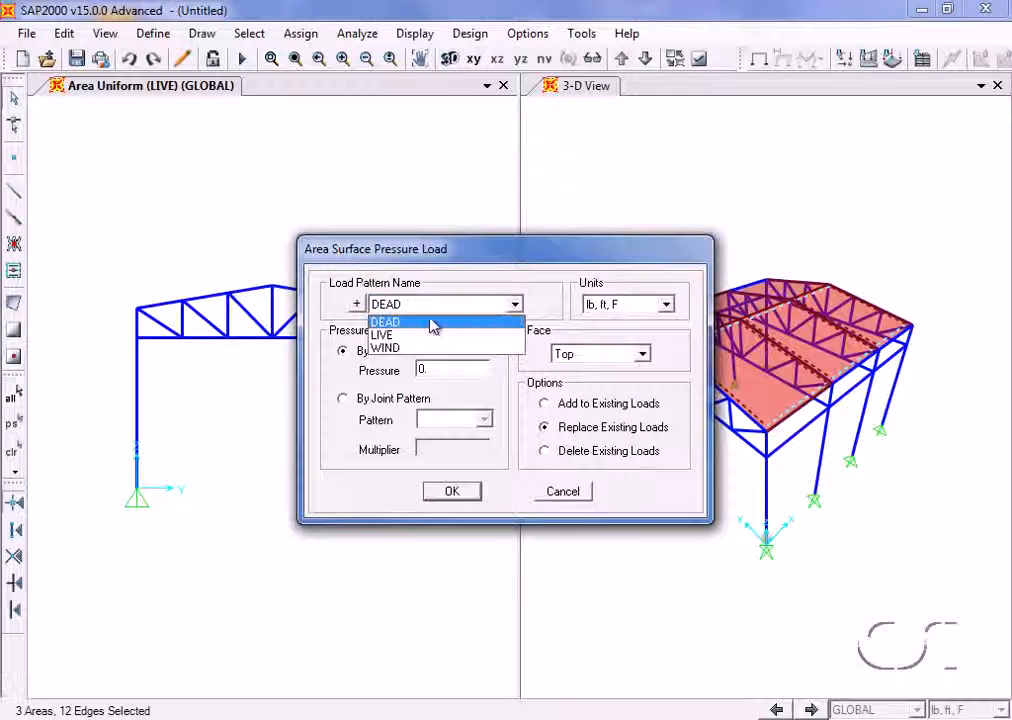
left_click(415, 348)
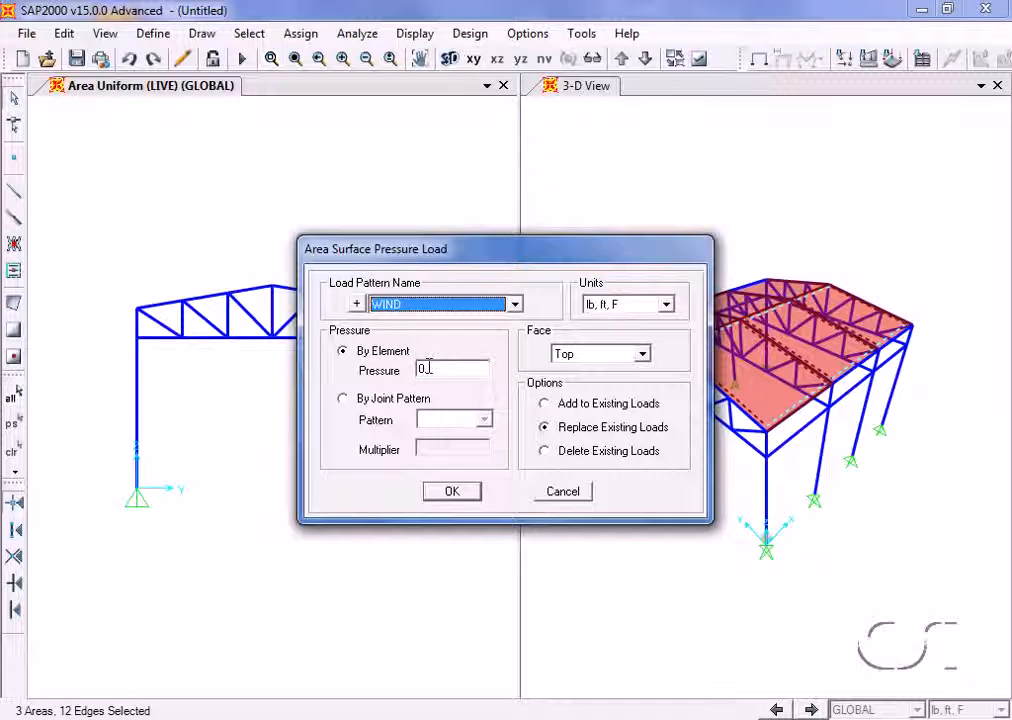
double_click(425, 369)
type("15")
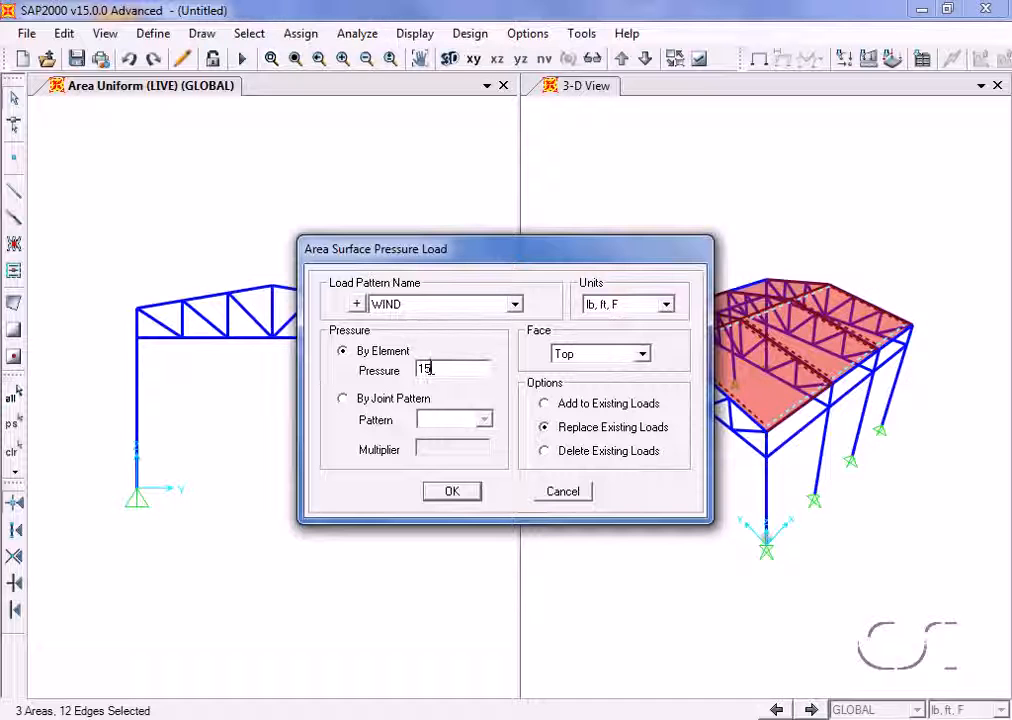
left_click(450, 495)
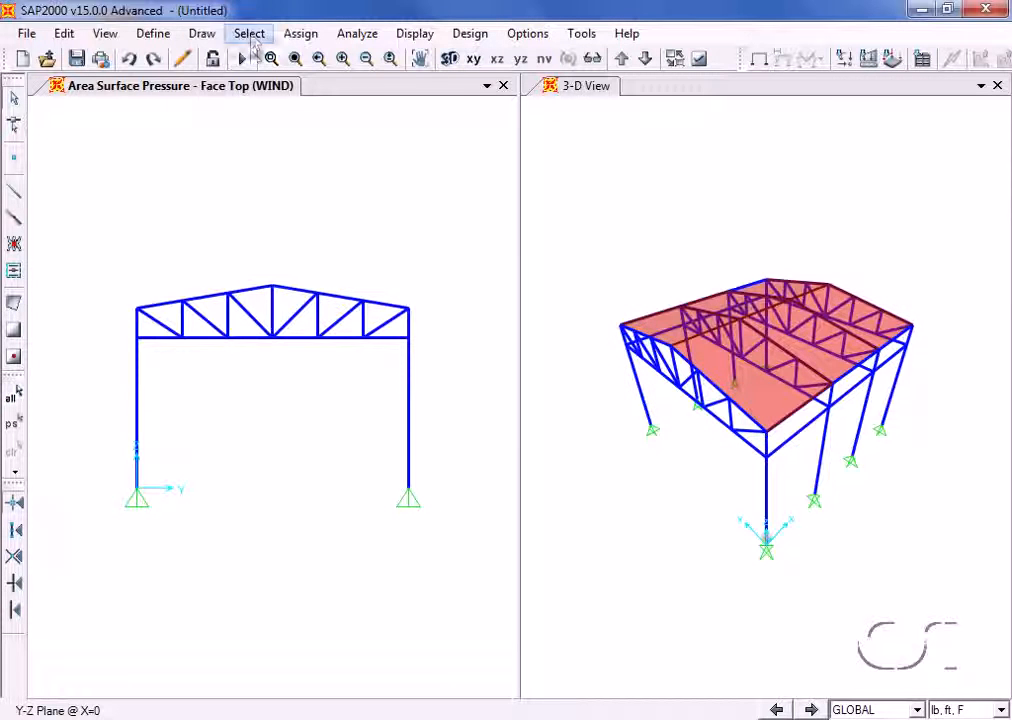
- Select the area objects on the other roof slope by coordinate range, with Y between 18 and 36 ft
left_click(250, 34)
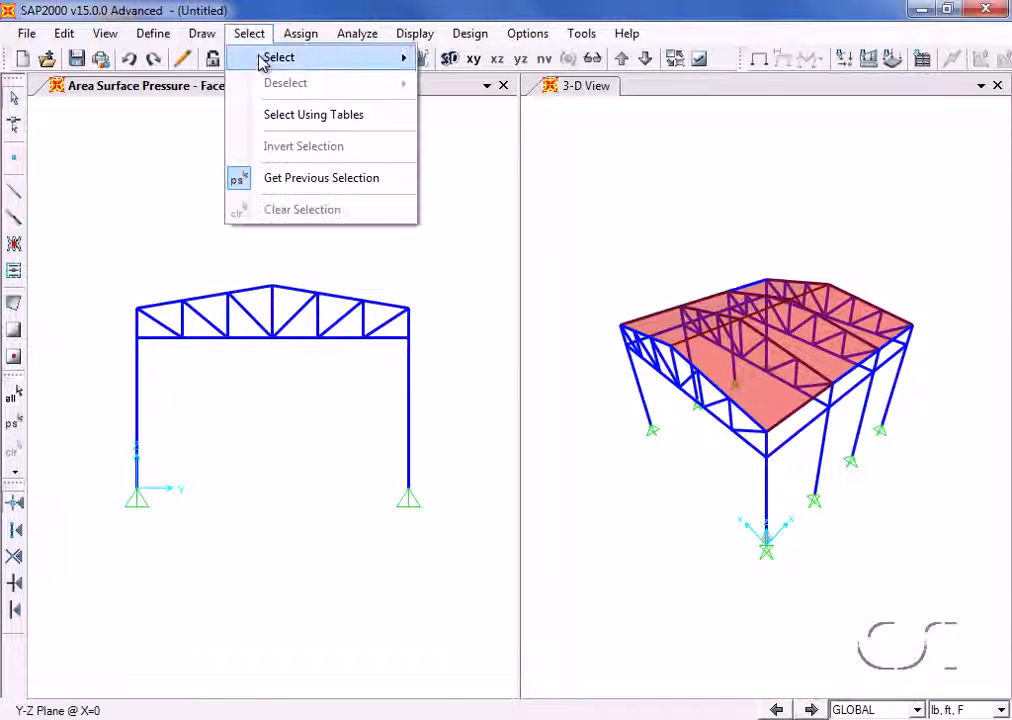
mouse_move(265, 57)
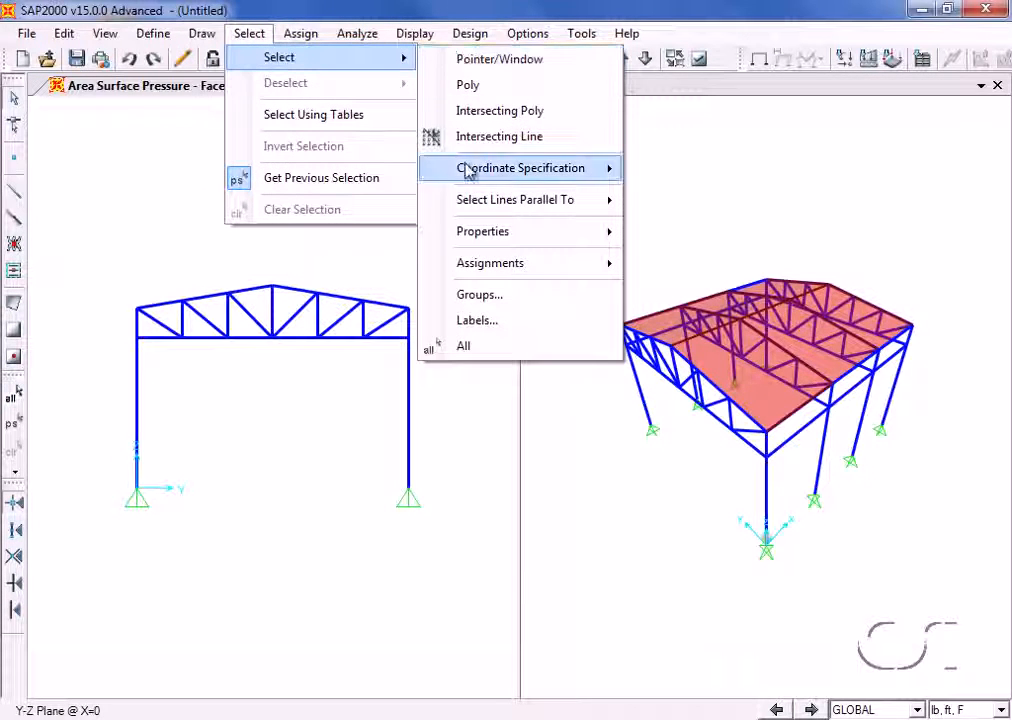
mouse_move(565, 172)
left_click(696, 200)
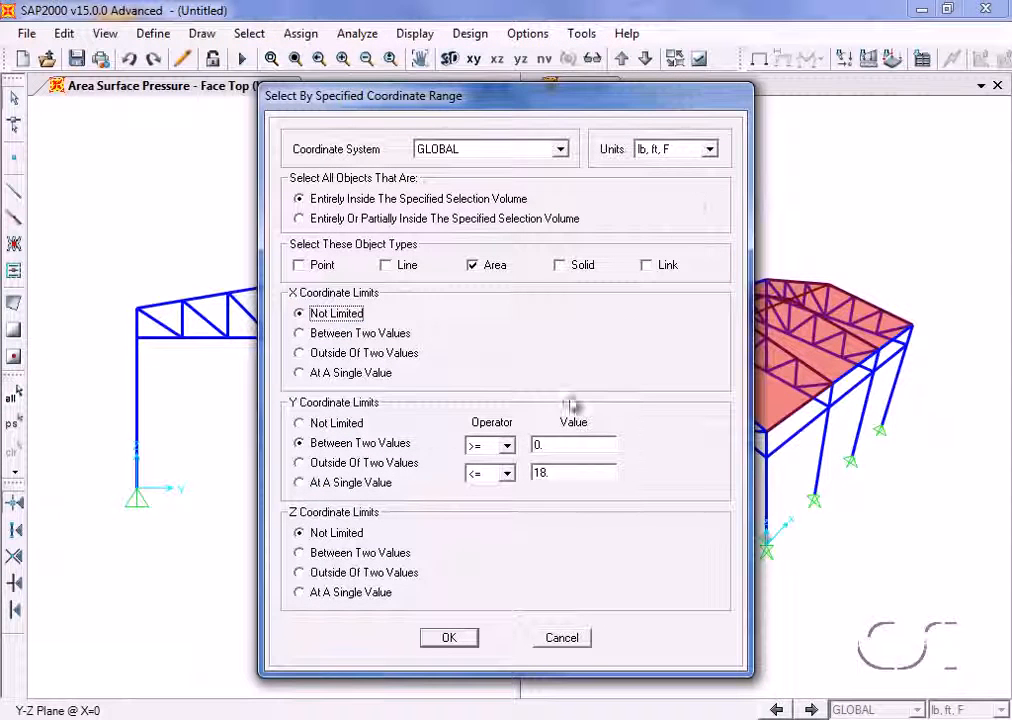
double_click(547, 444)
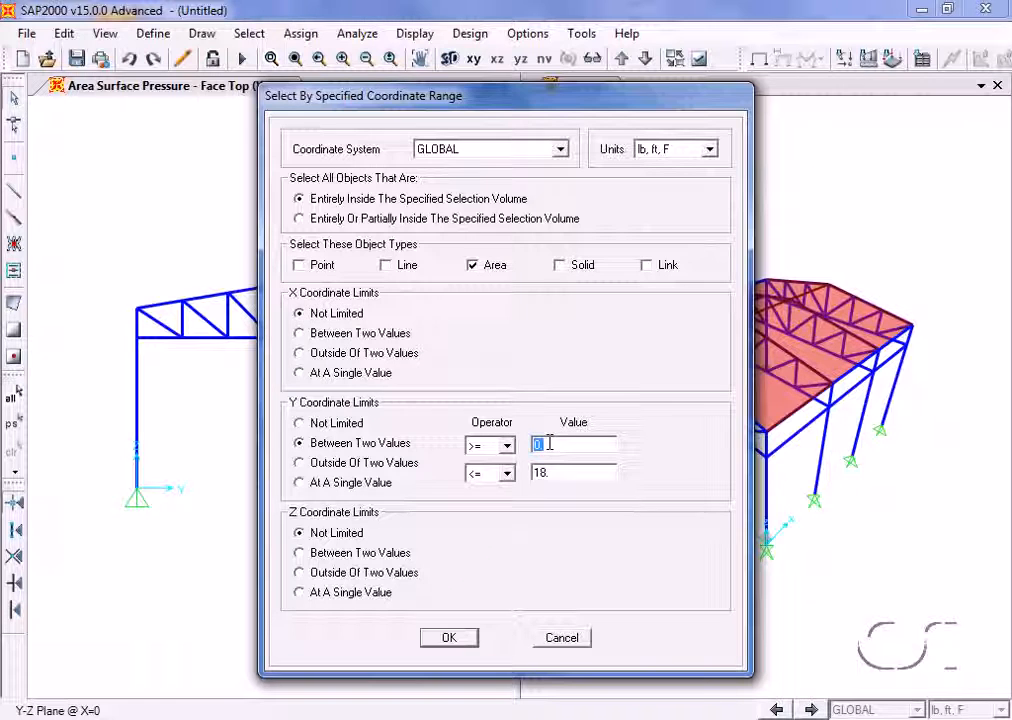
double_click(549, 473)
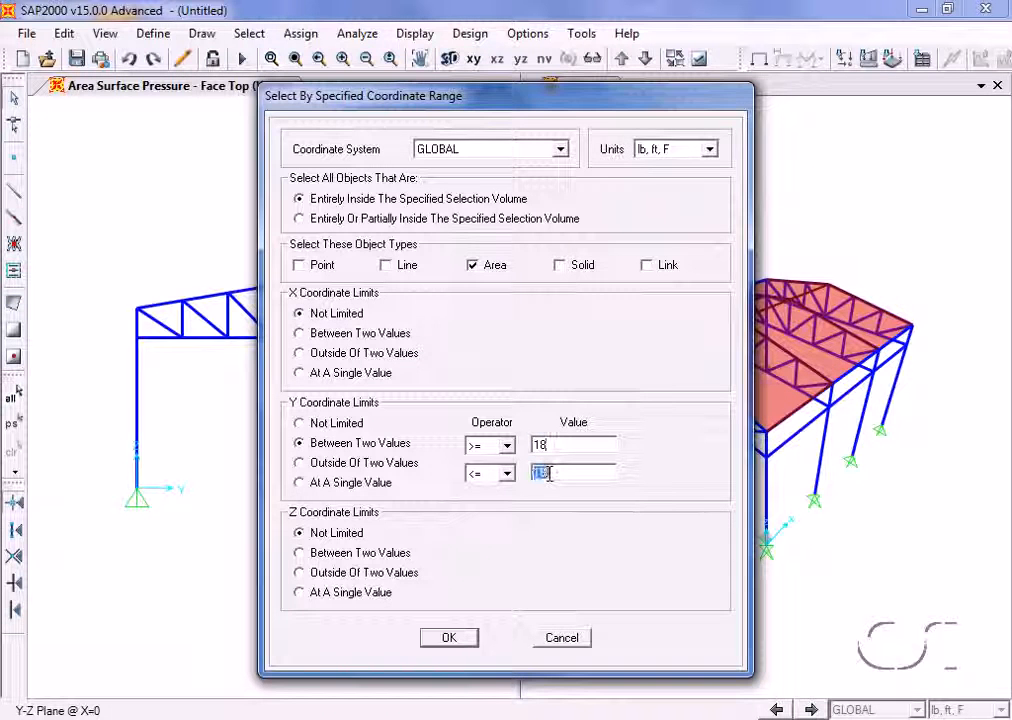
type("36")
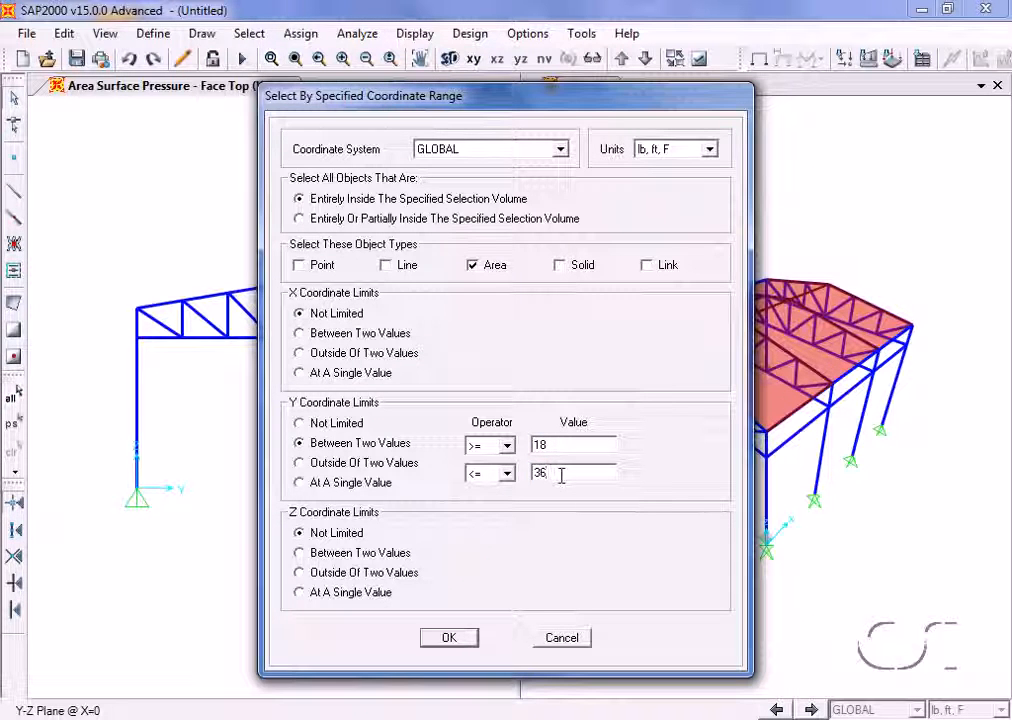
left_click(450, 640)
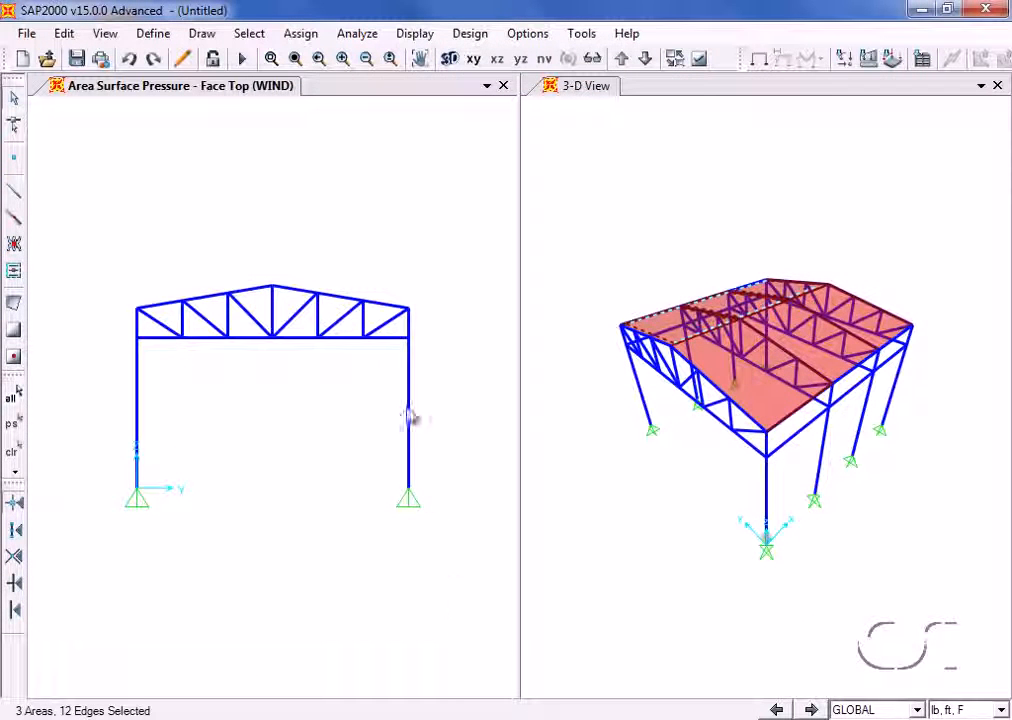
- Assign a surface pressure by element of -6 lb/ft² in the WIND pattern to the top face of the selected leeward roof areas
left_click(302, 34)
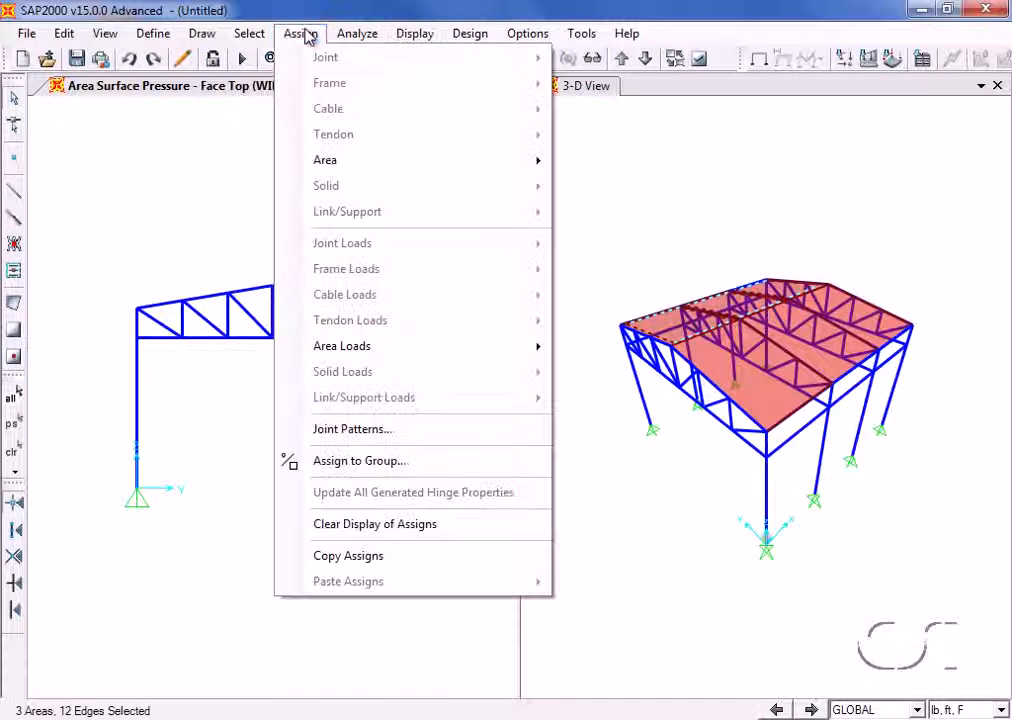
mouse_move(357, 352)
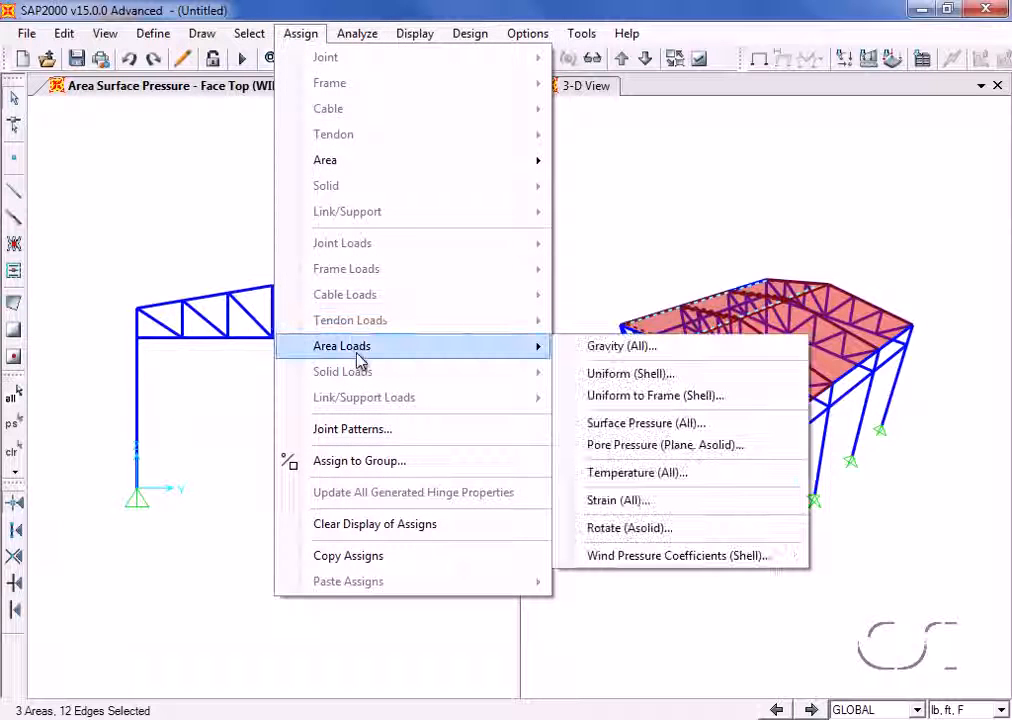
left_click(648, 423)
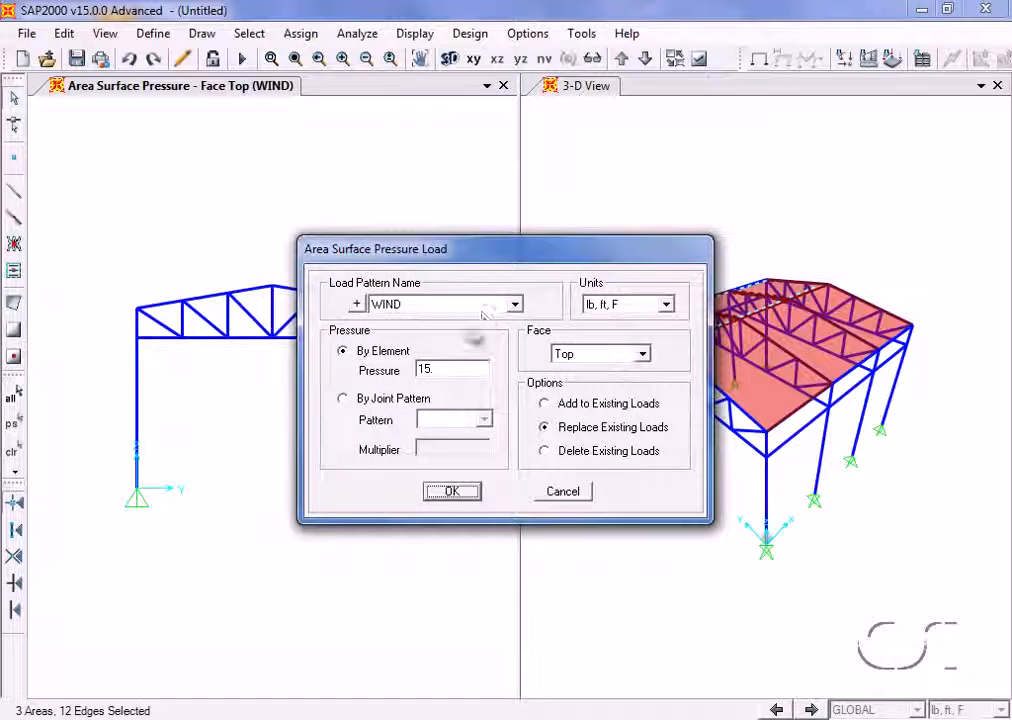
double_click(462, 366)
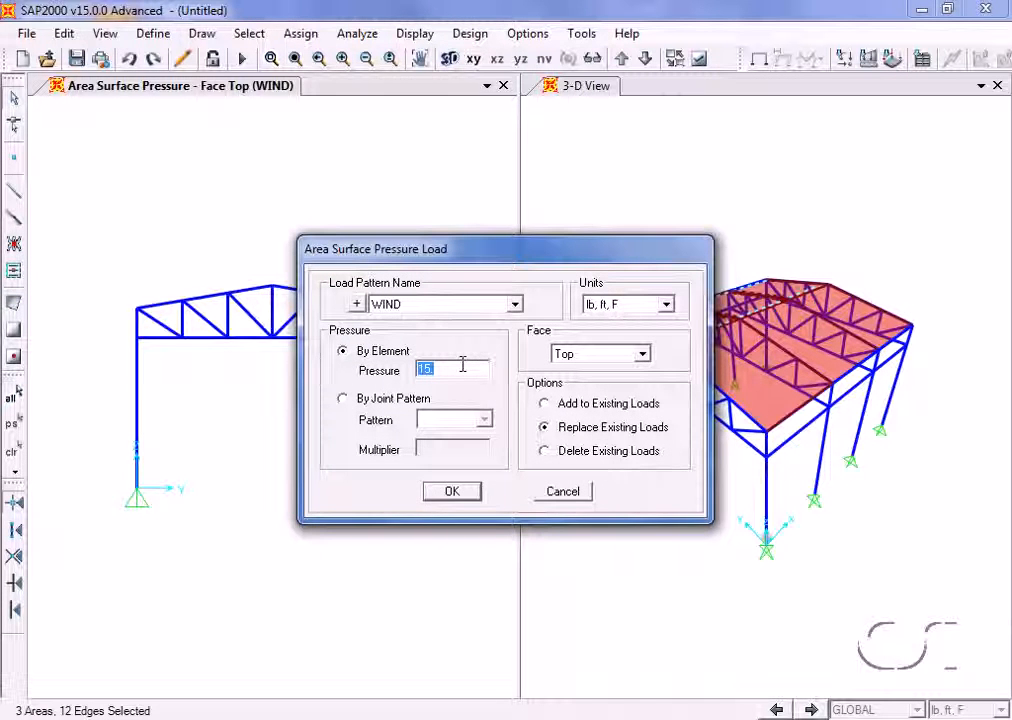
type("-6")
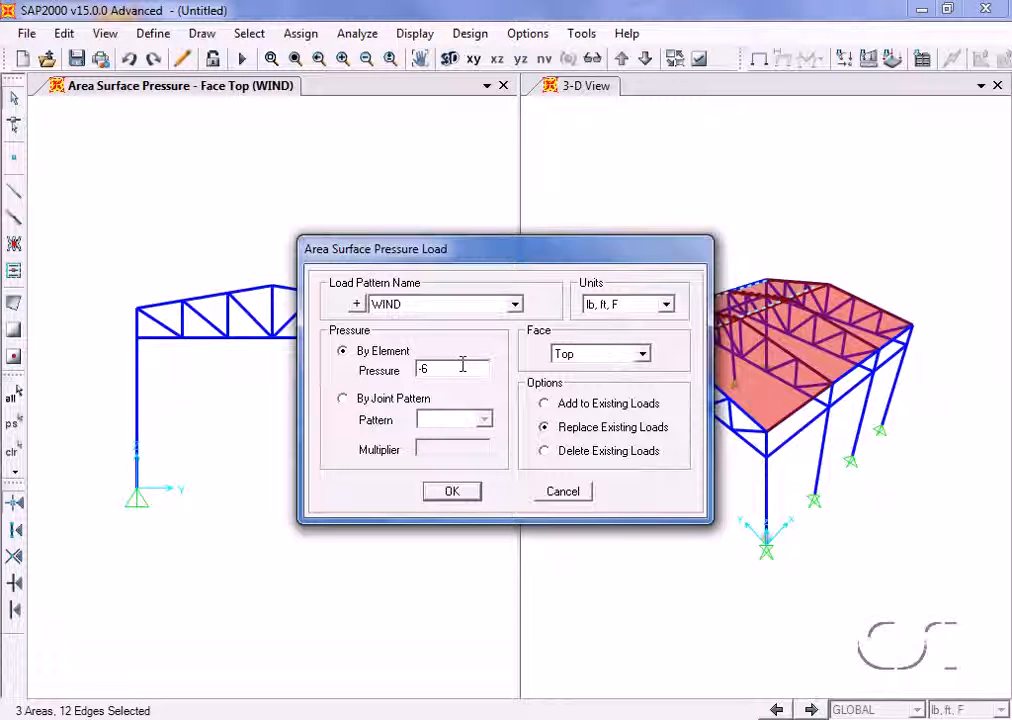
left_click(452, 492)
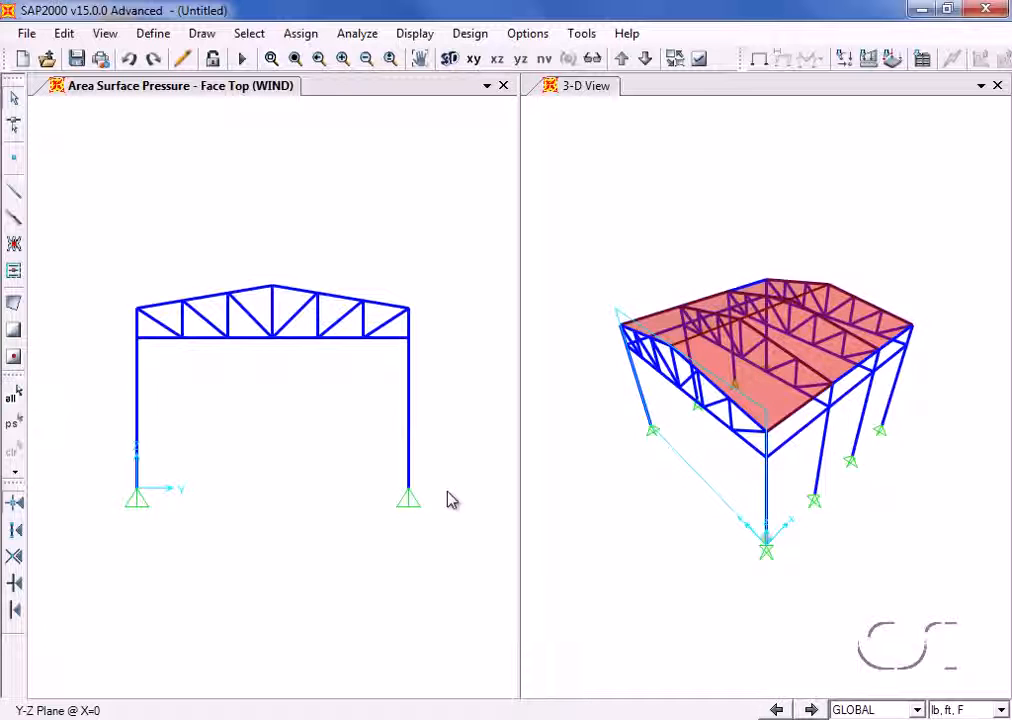
- Set the steel frame design code to AISC360-05/IBC2006 in the design preferences
left_click(482, 33)
mouse_move(484, 60)
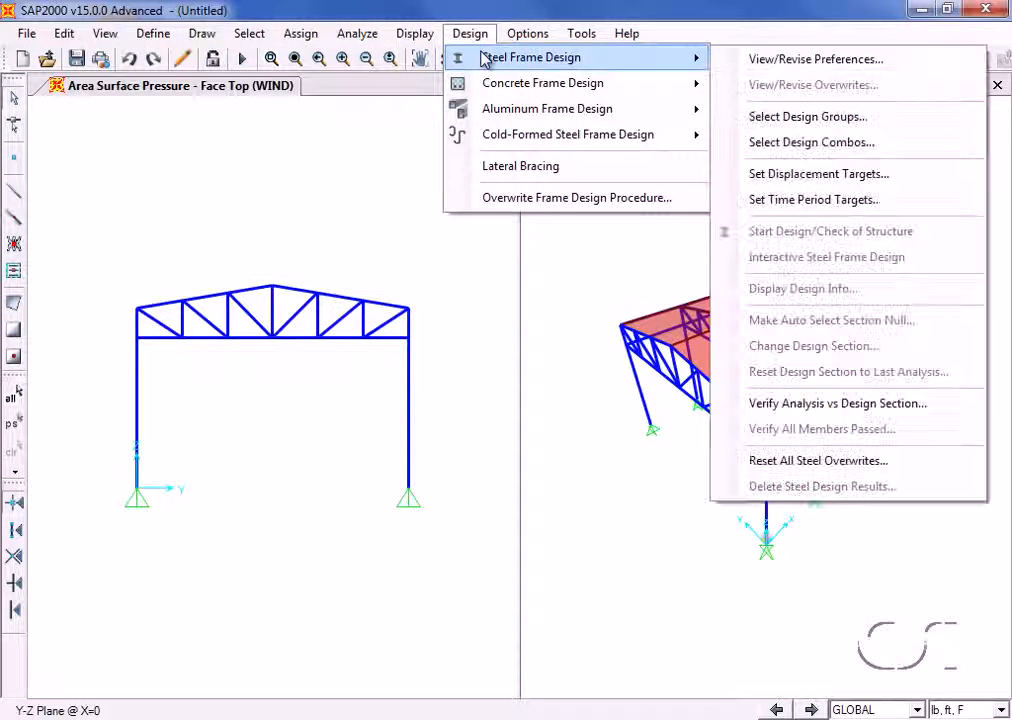
left_click(783, 60)
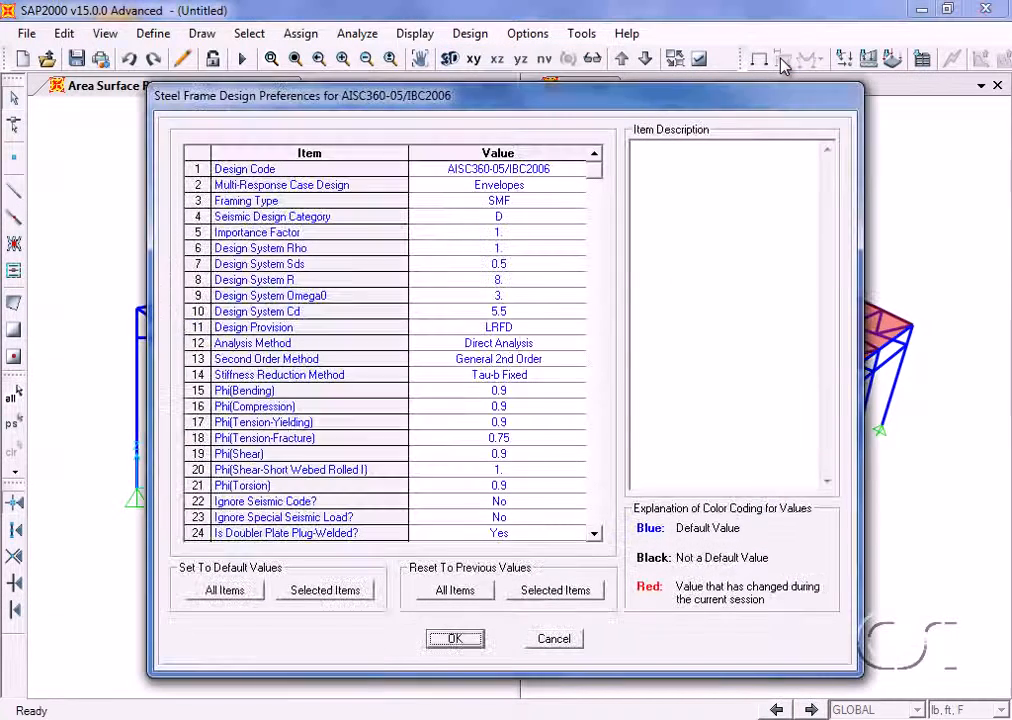
left_click(547, 179)
left_click(547, 179)
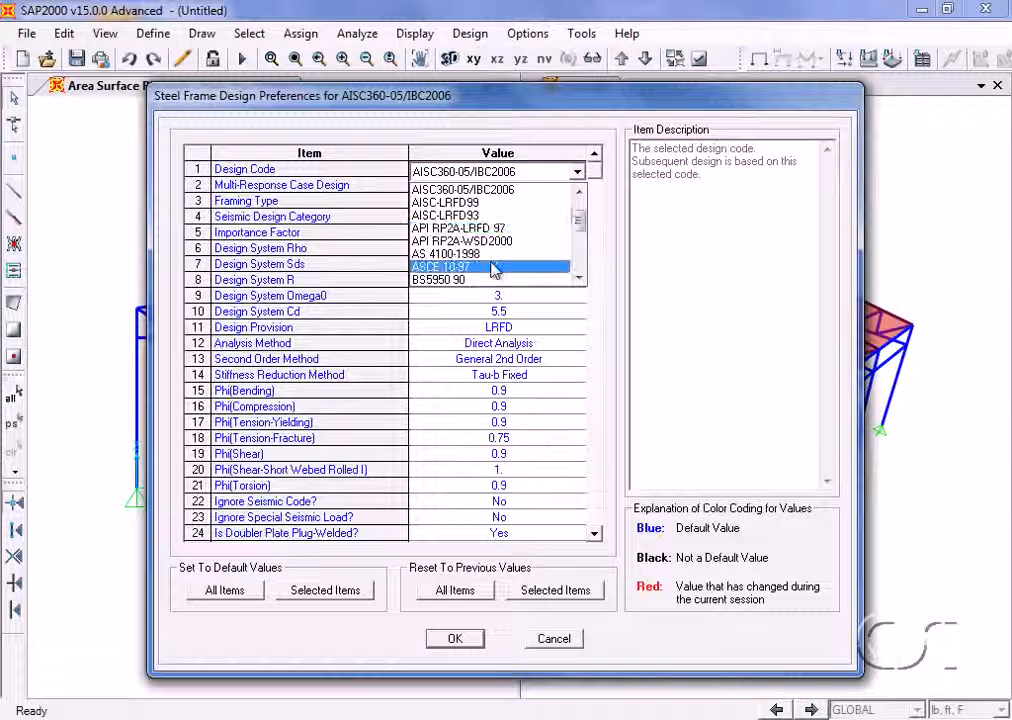
left_click(505, 191)
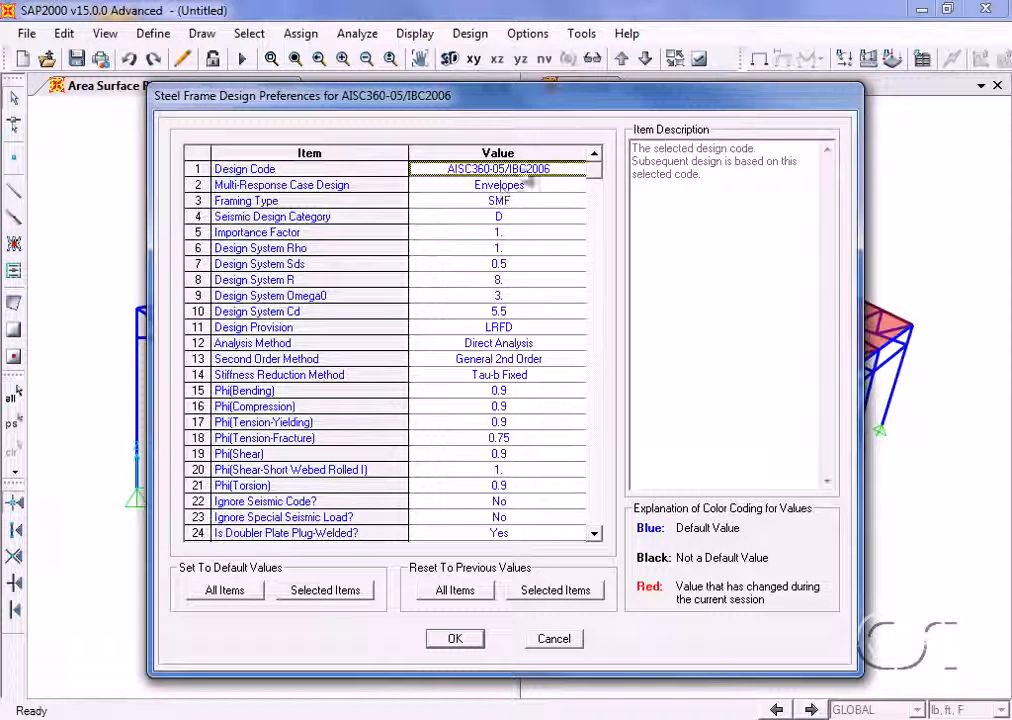
left_click(457, 639)
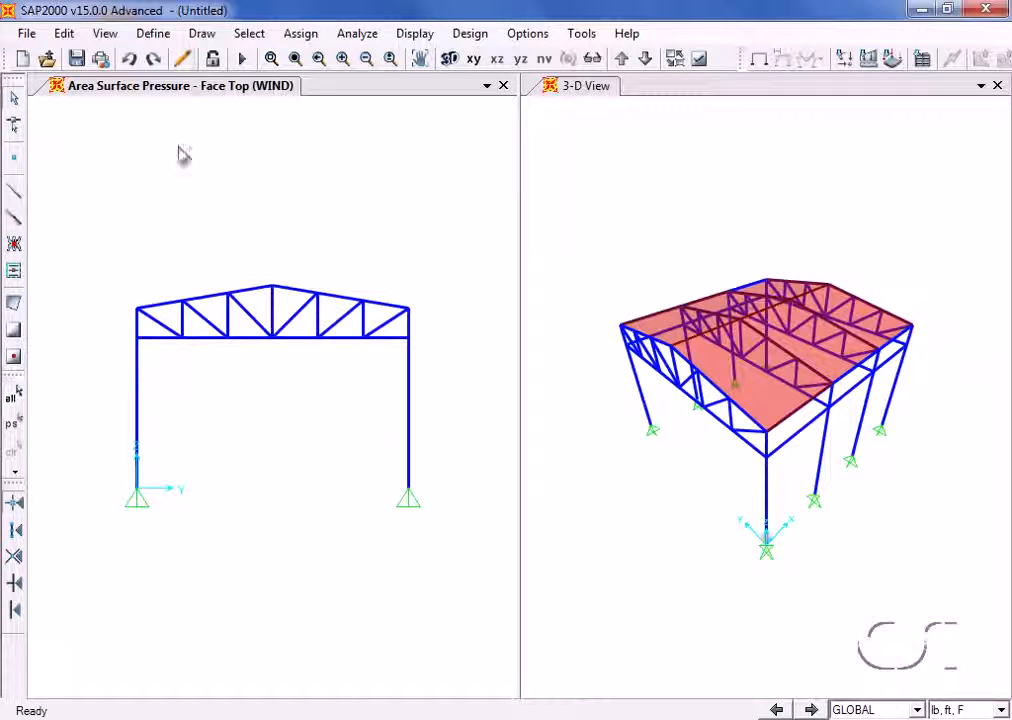
- Add the default code-generated load combinations for steel frame design, for the Strength limit state only, with Deflection excluded
left_click(158, 35)
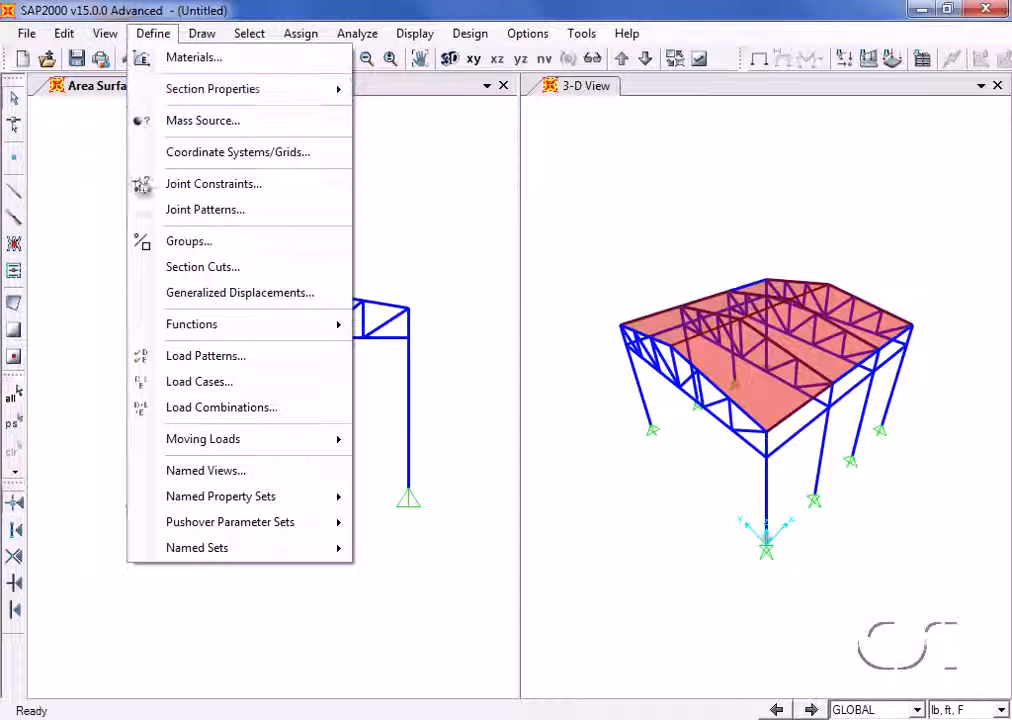
left_click(268, 409)
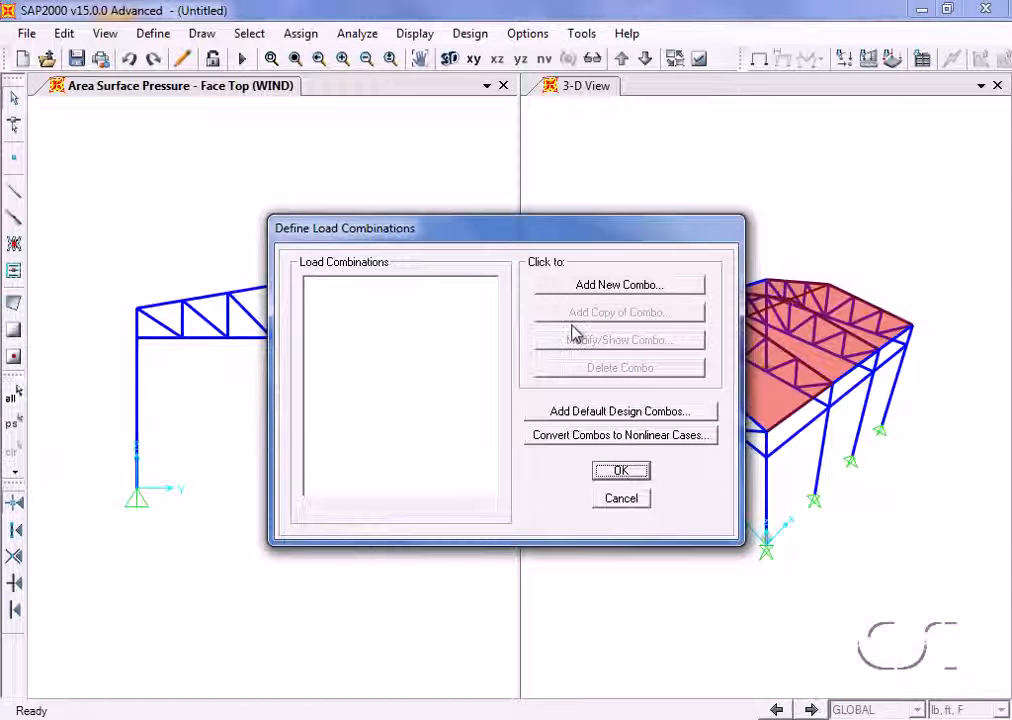
left_click(622, 416)
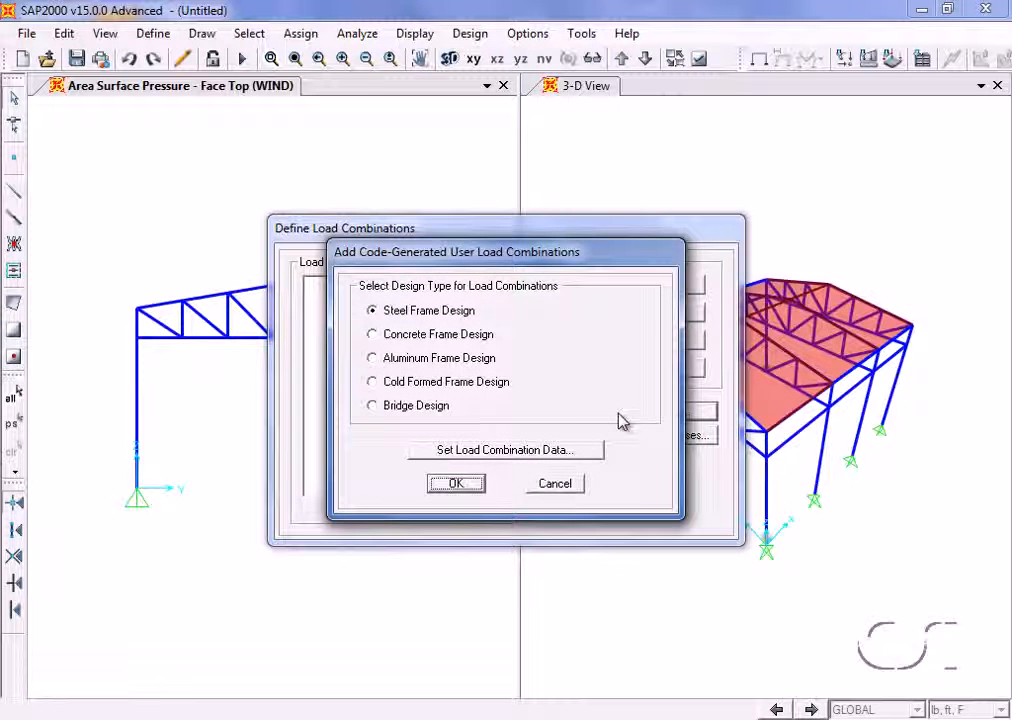
left_click(499, 454)
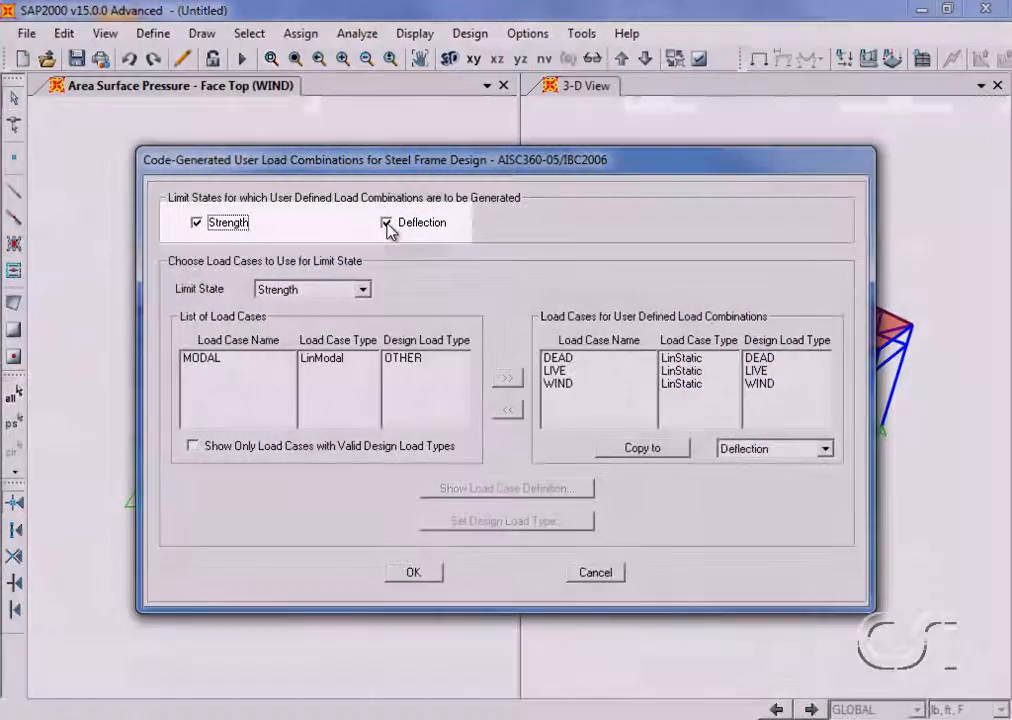
left_click(387, 223)
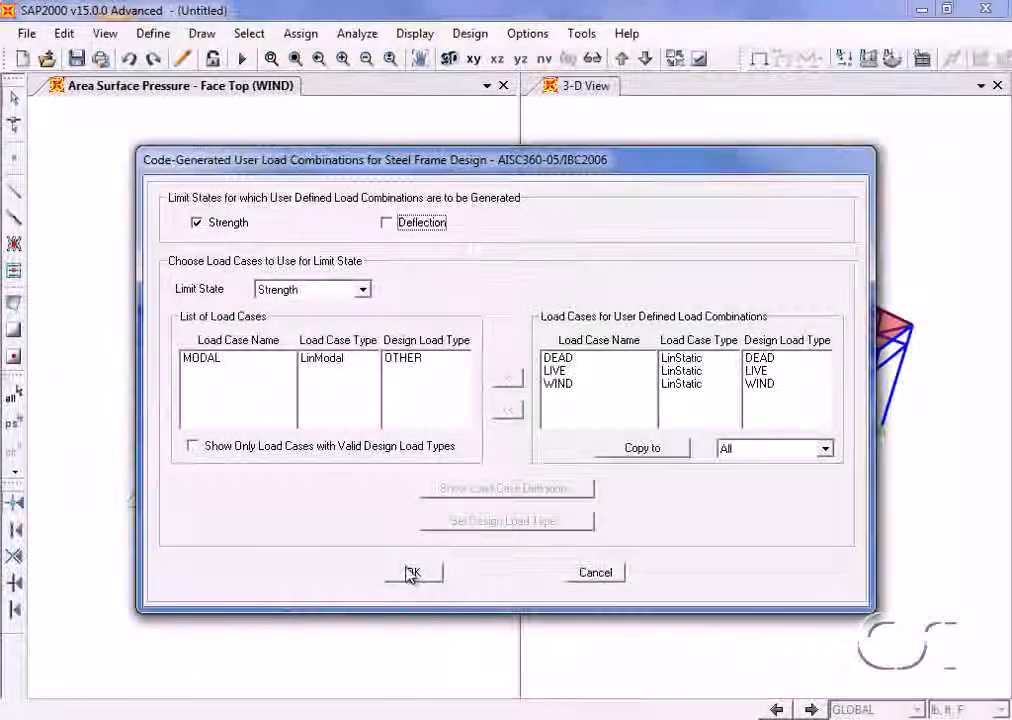
left_click(412, 572)
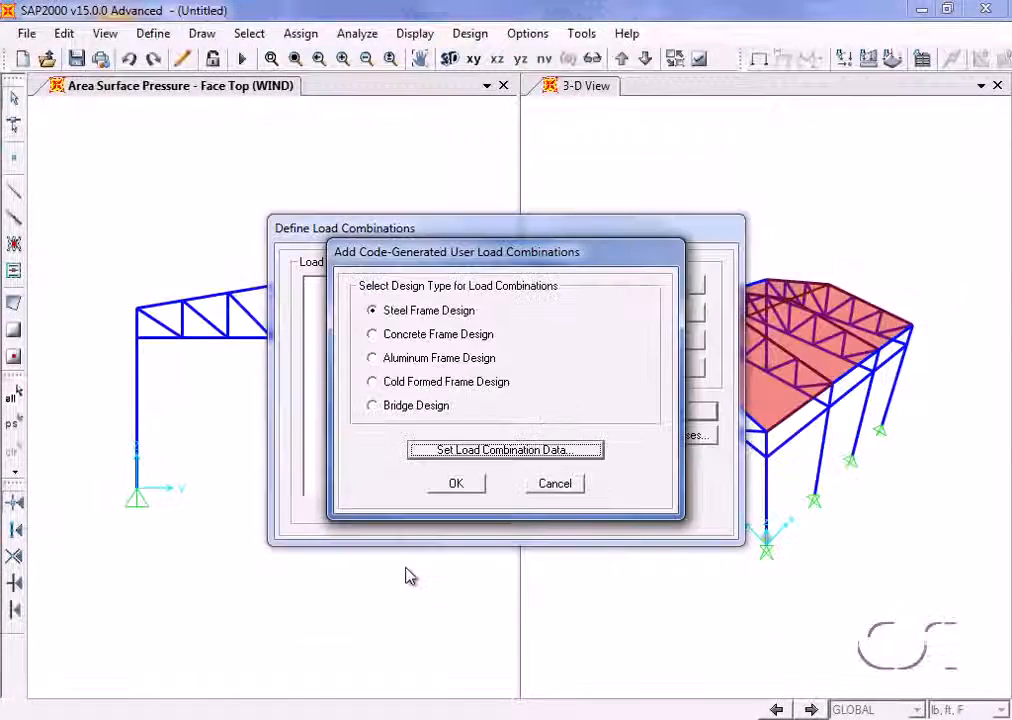
left_click(455, 486)
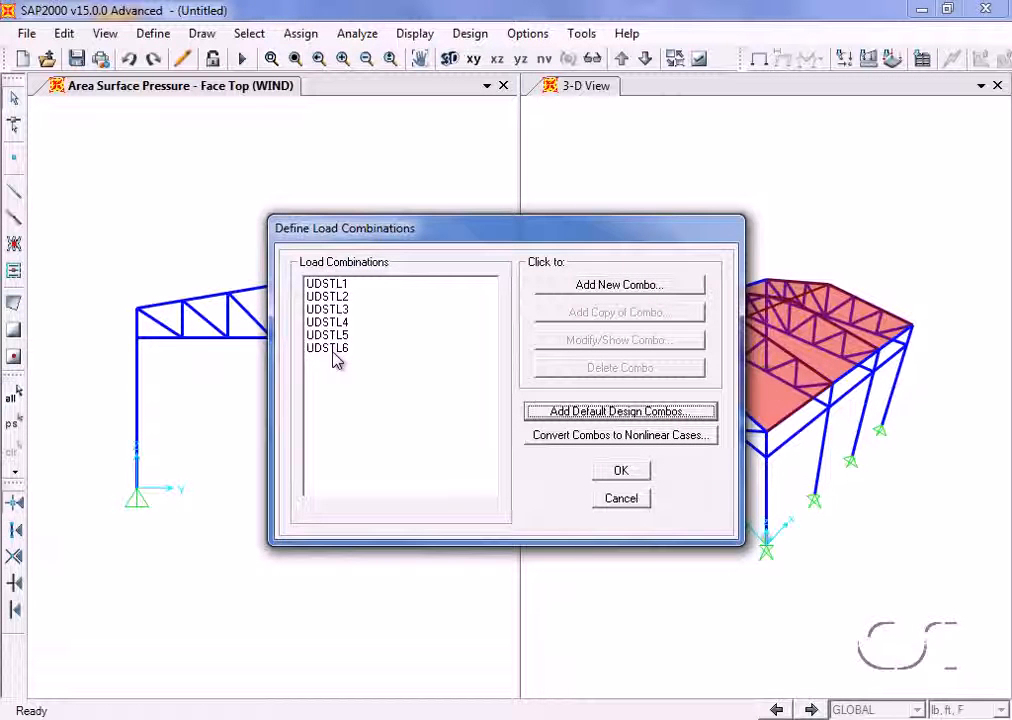
- Review the load cases and scale factors of combinations UDSTL3 and UDSTL4, and accept the load combination definitions
left_click(333, 311)
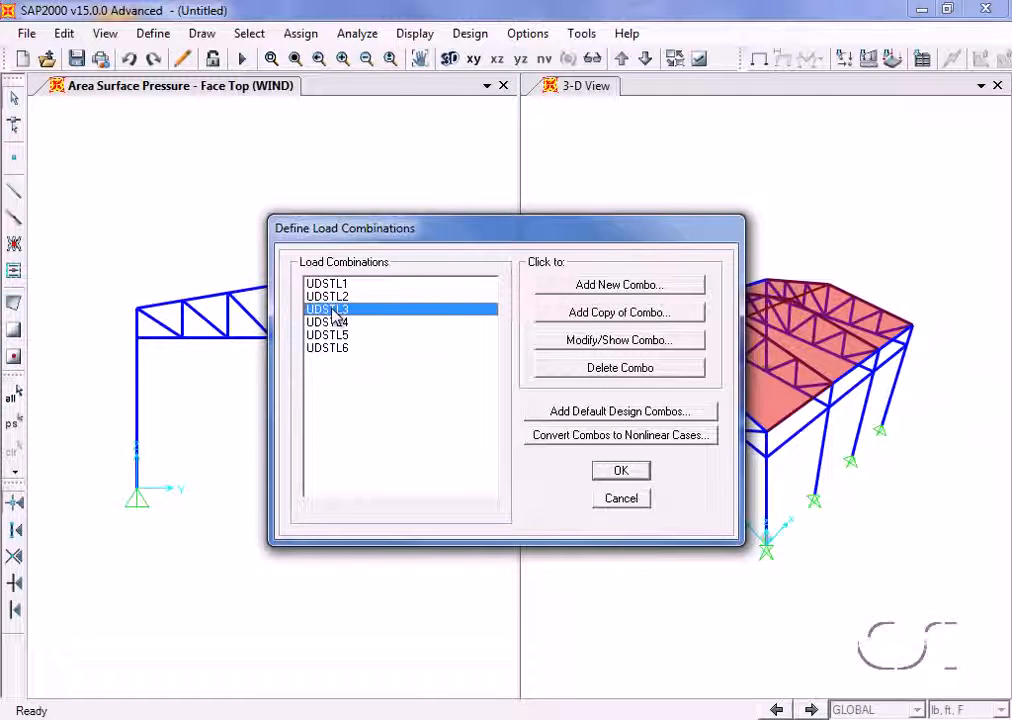
left_click(593, 341)
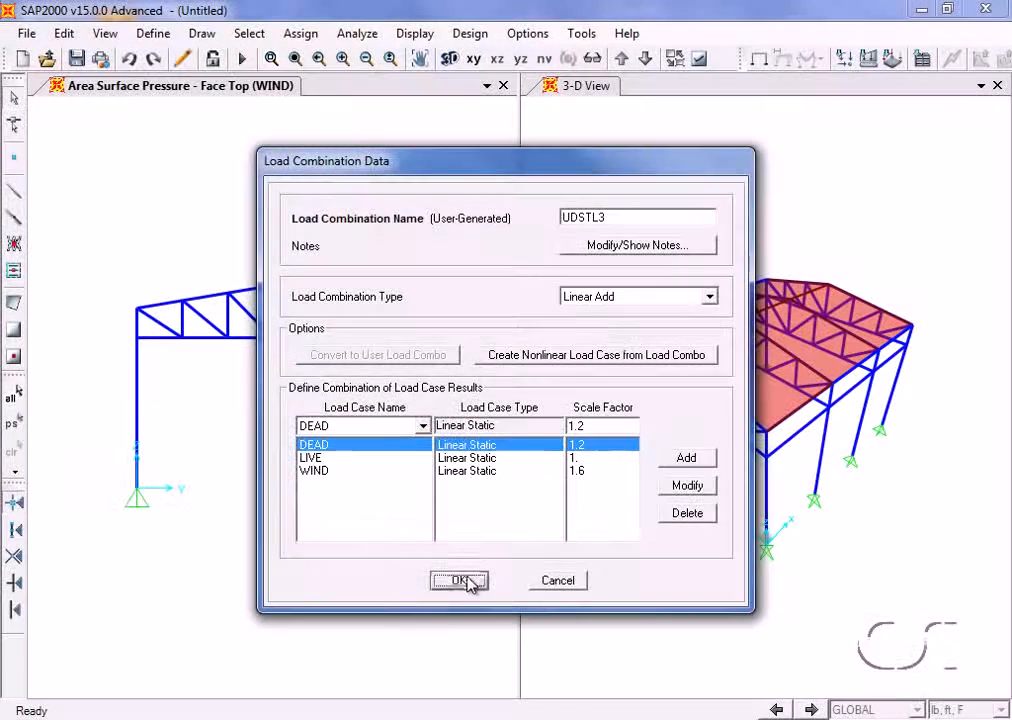
left_click(470, 582)
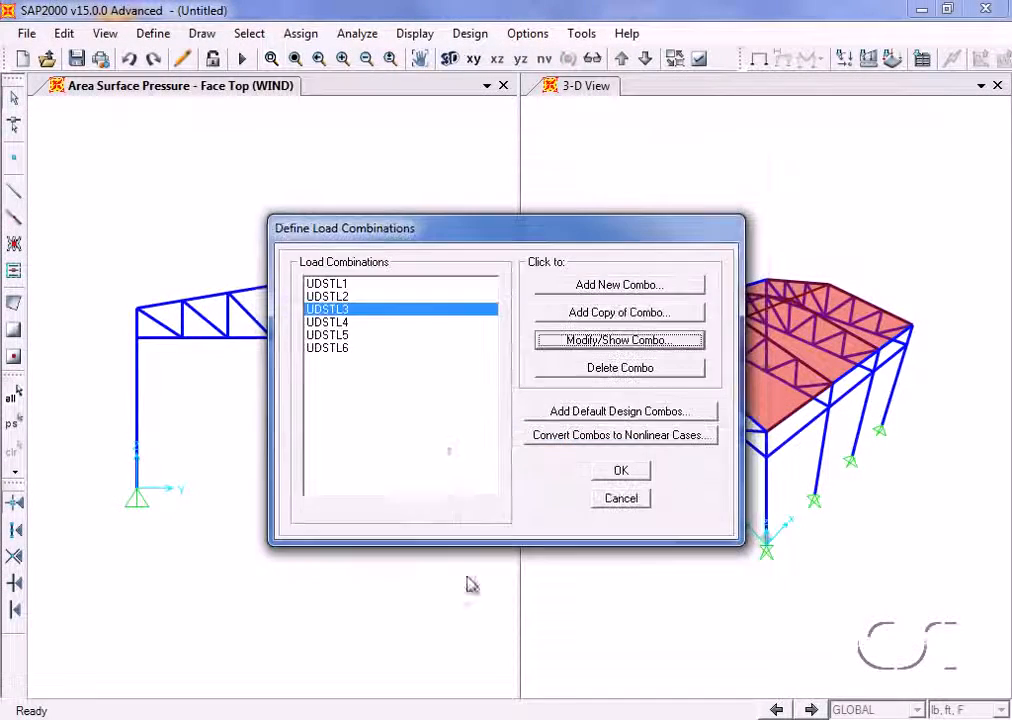
left_click(348, 323)
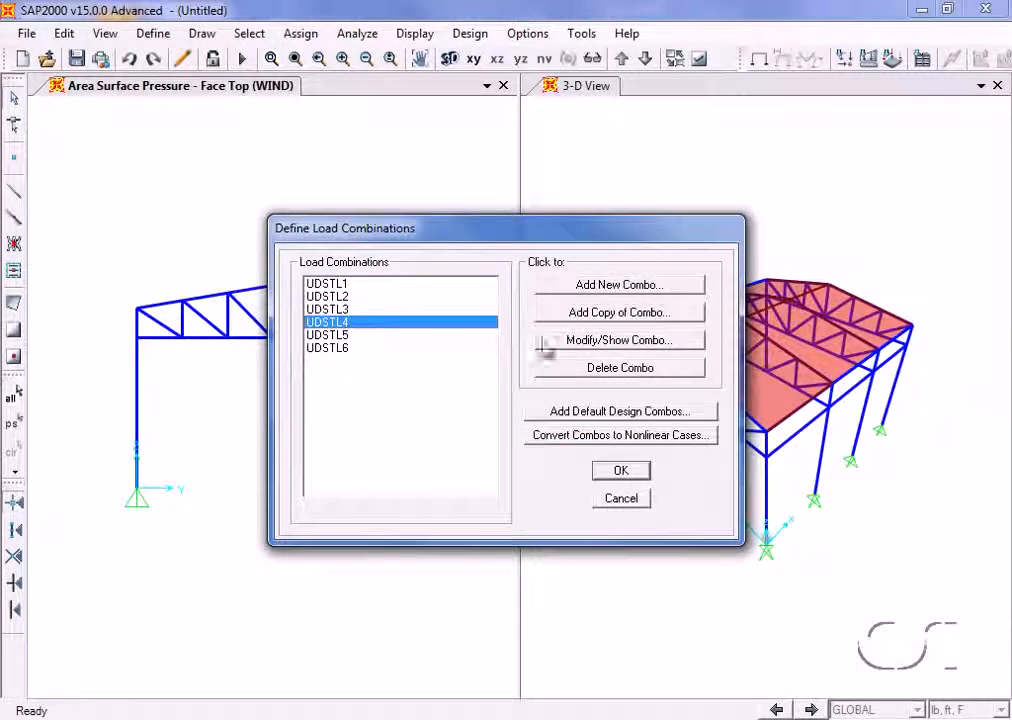
left_click(607, 341)
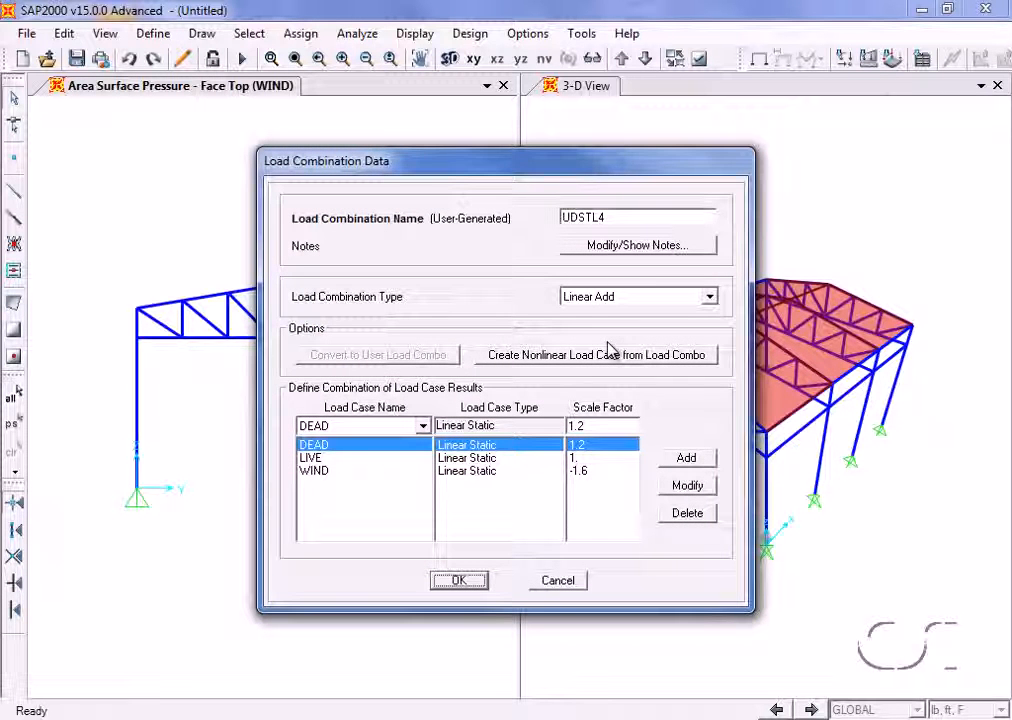
left_click(461, 582)
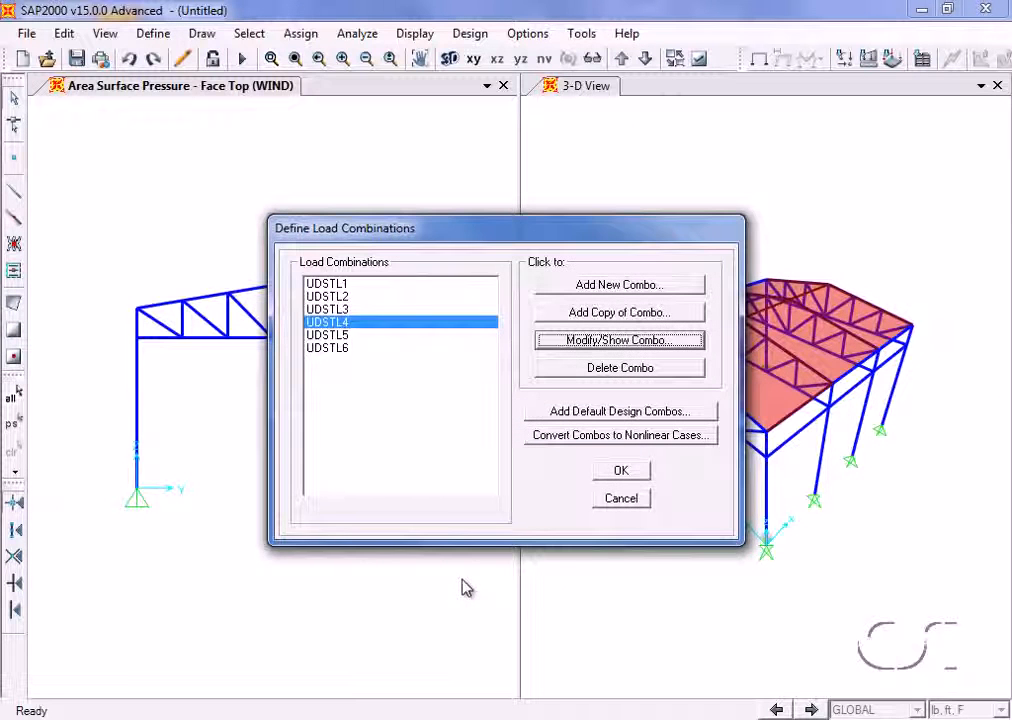
left_click(621, 472)
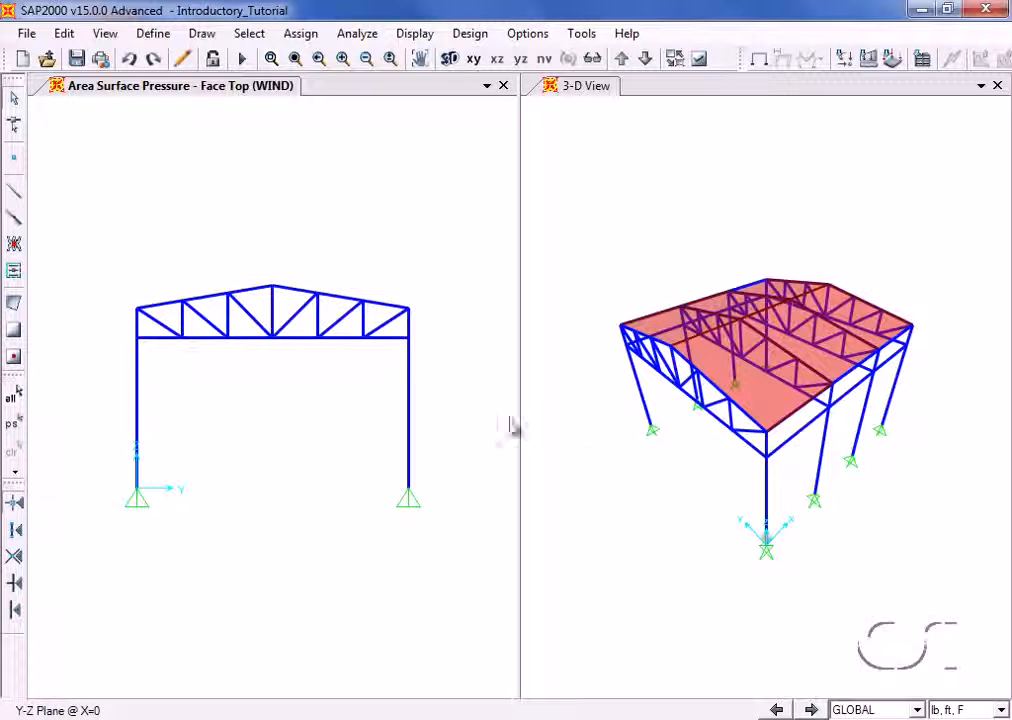
- Set the MODAL load case to Do Not Run and run the analysis for the DEAD, LIVE and WIND cases
left_click(357, 34)
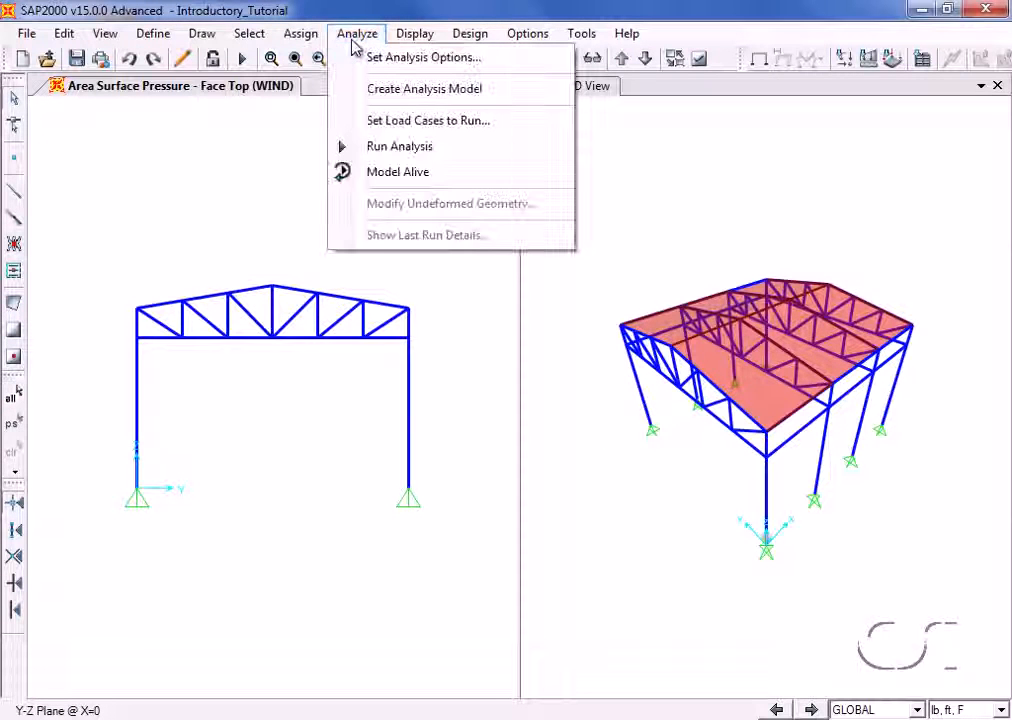
left_click(441, 149)
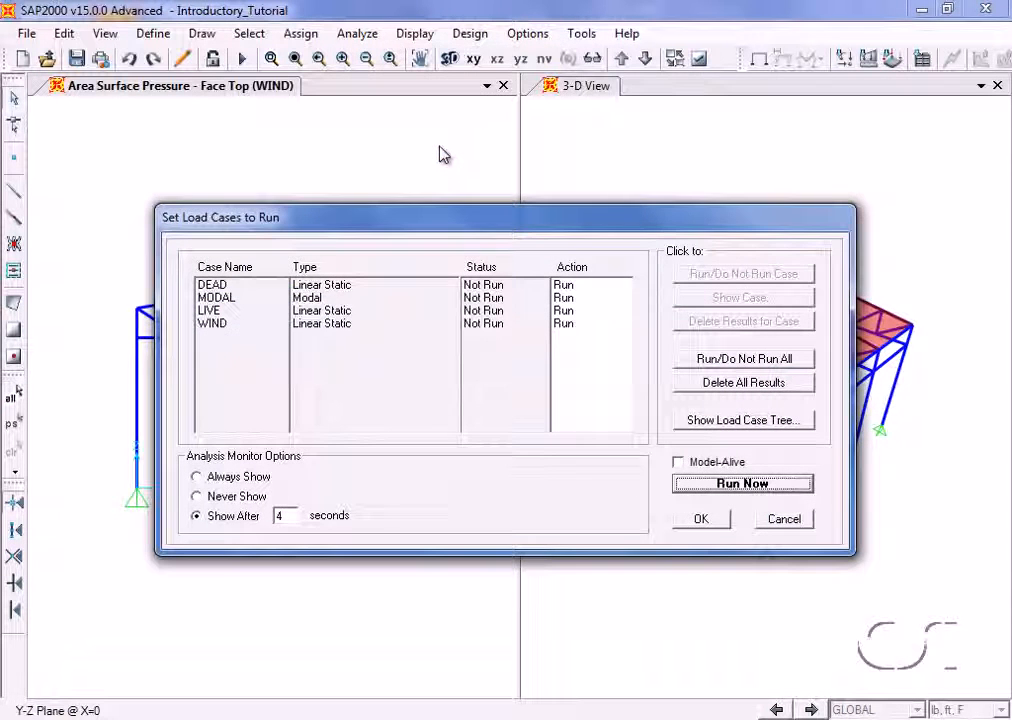
left_click(228, 297)
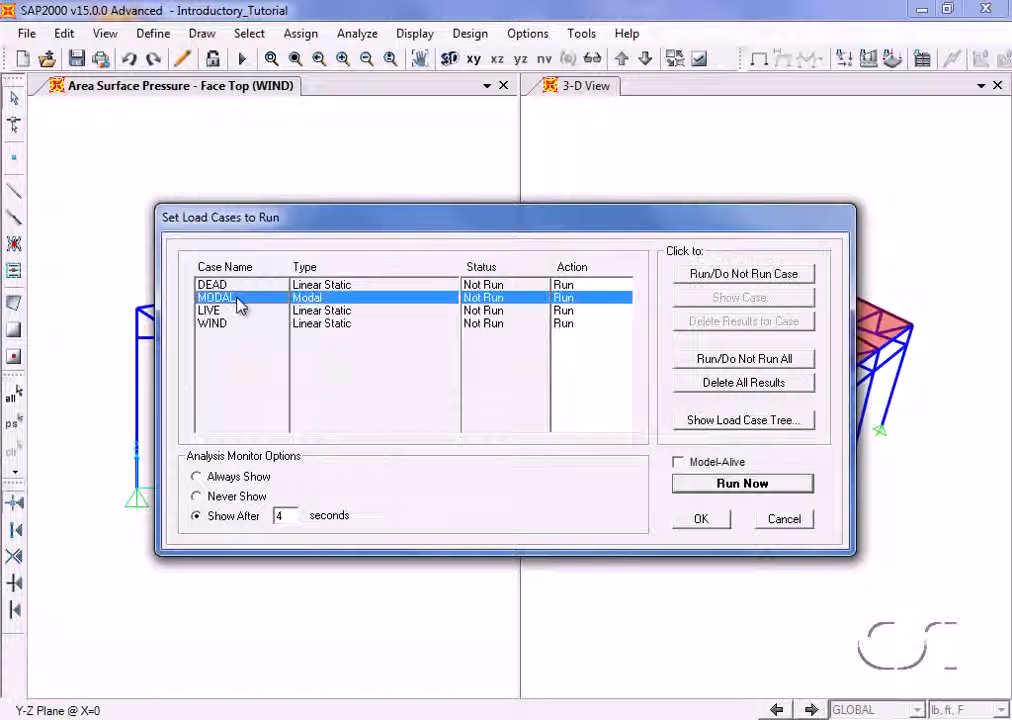
left_click(704, 276)
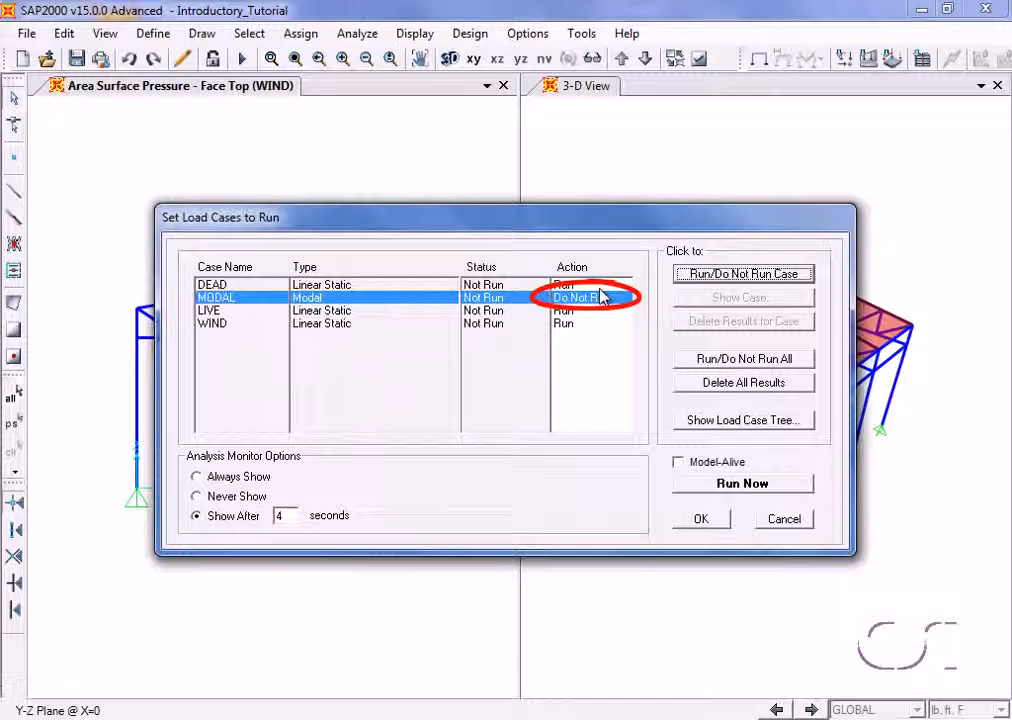
left_click(735, 494)
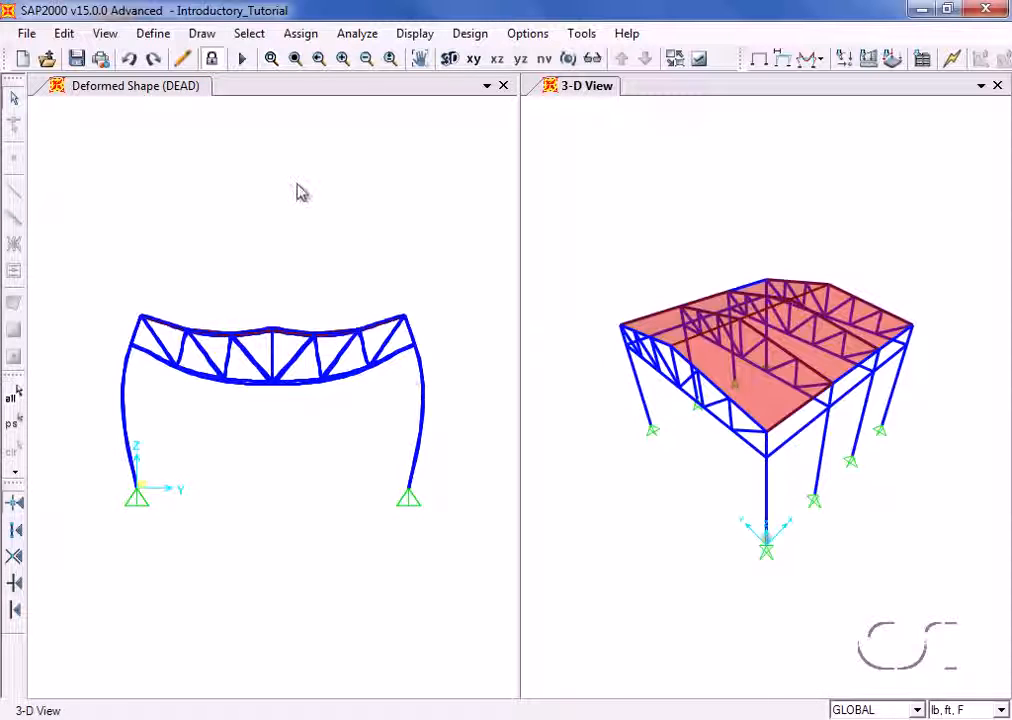
- Display the frame axial force diagram for the DEAD case in the elevation view, with auto scaling and filled diagrams
left_click(300, 192)
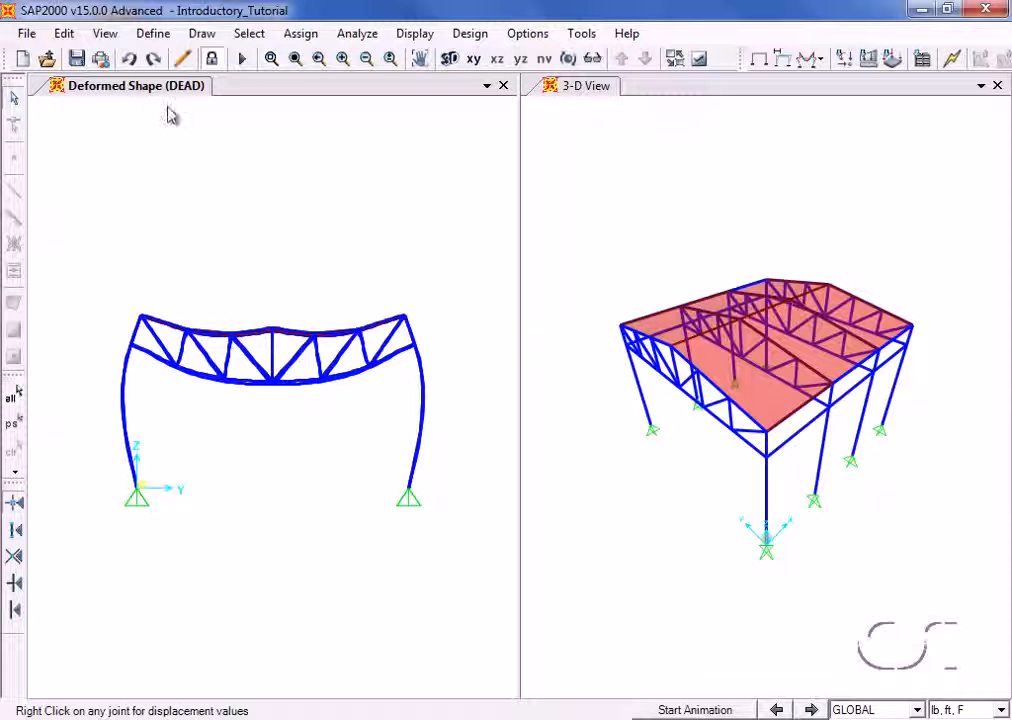
left_click(414, 33)
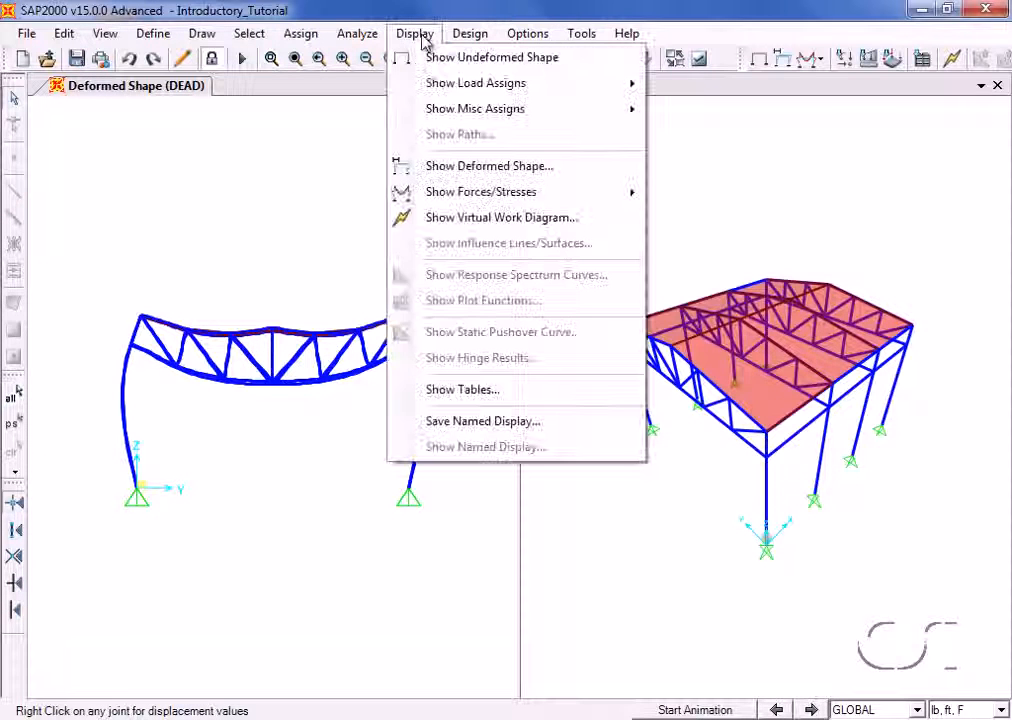
mouse_move(458, 195)
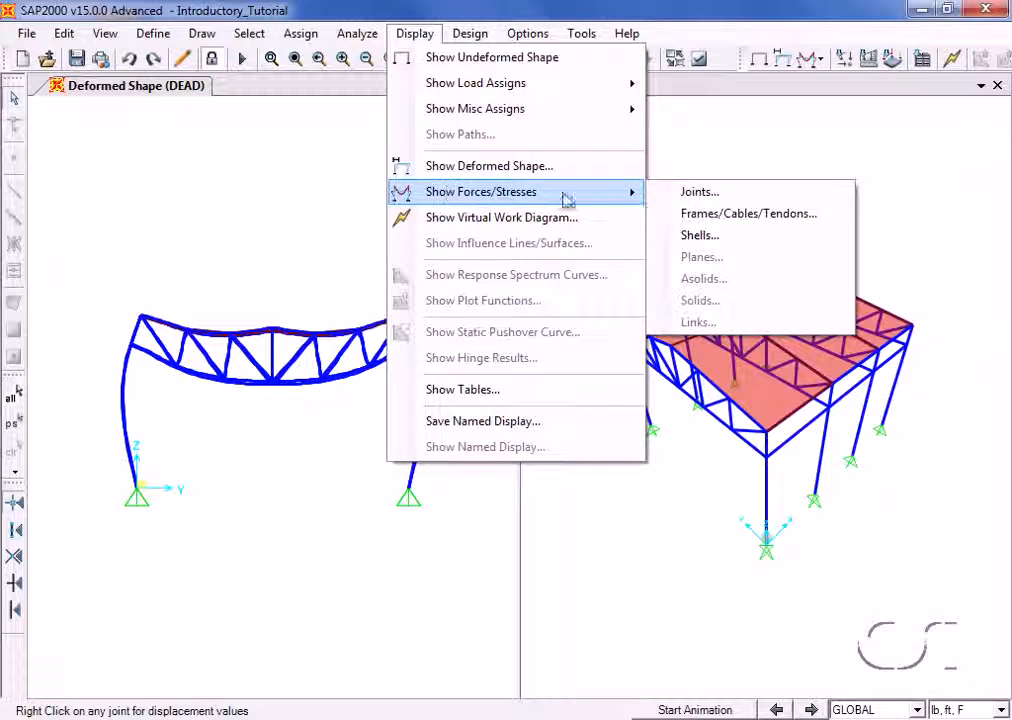
left_click(837, 222)
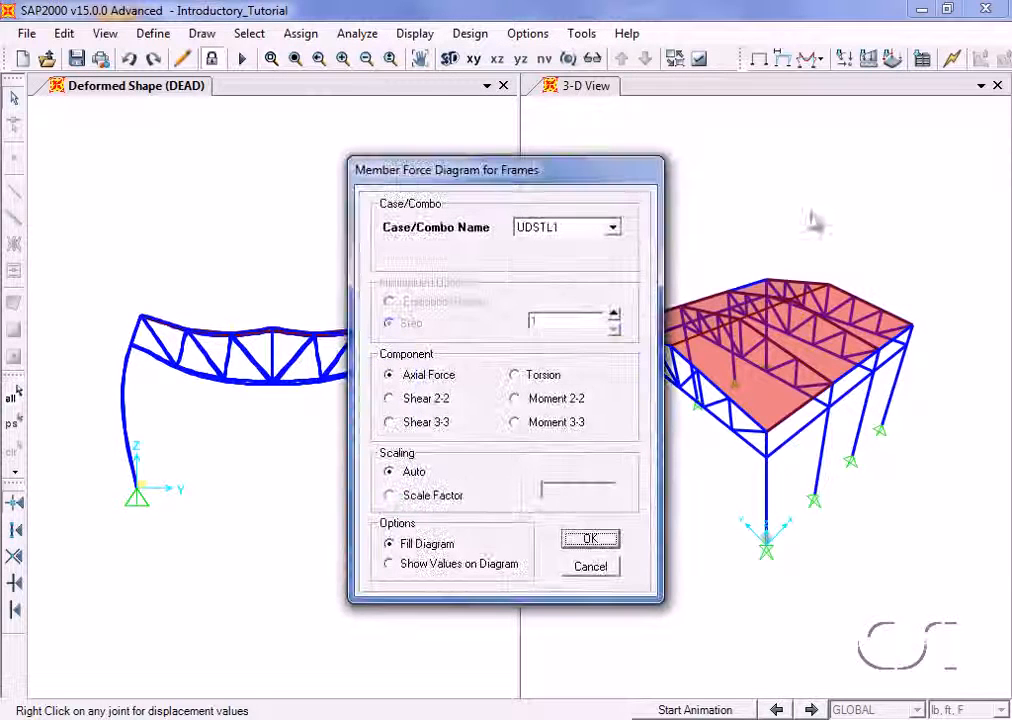
left_click(612, 227)
left_click(614, 247)
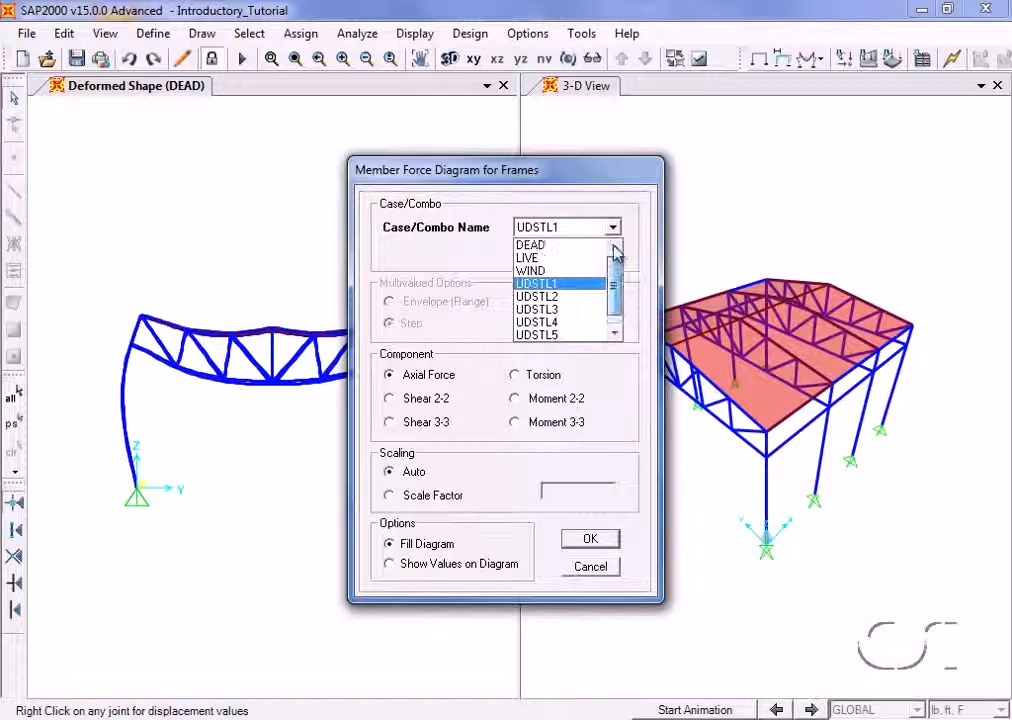
left_click(541, 248)
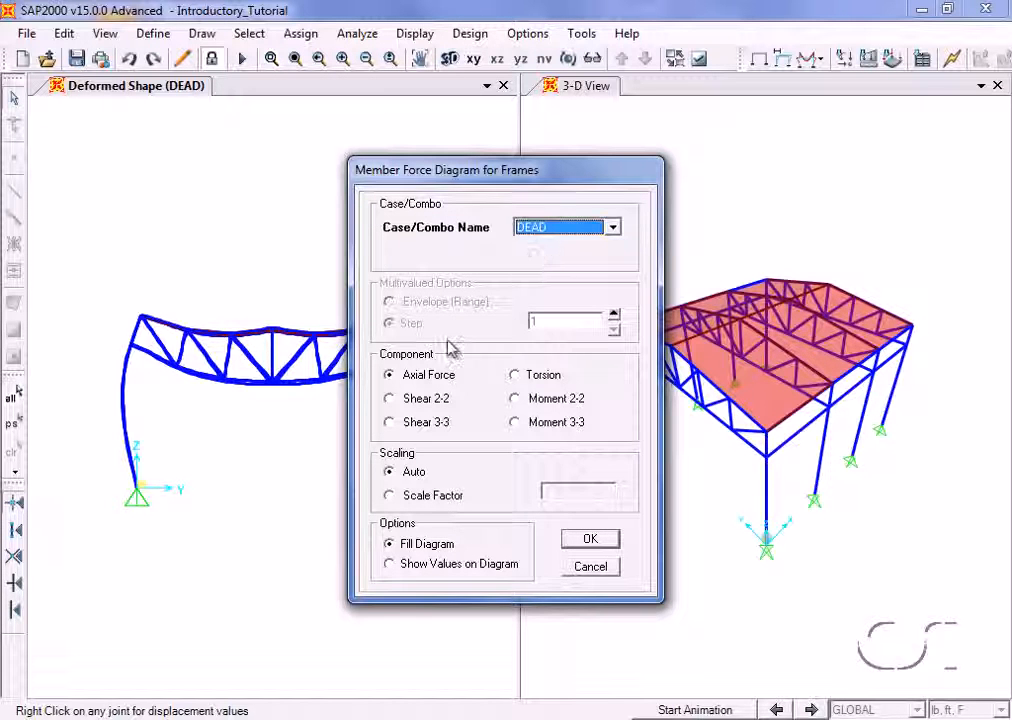
left_click(591, 540)
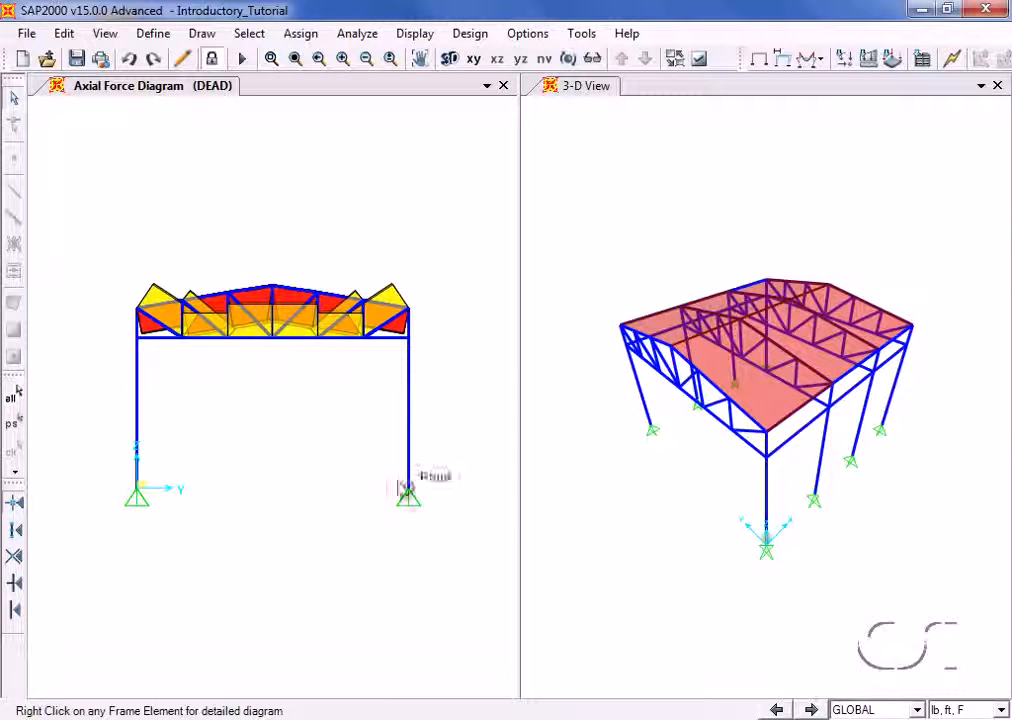
- Inspect the detailed axial force and torsion diagrams along the truss bottom chord for the DEAD case
right_click(253, 343)
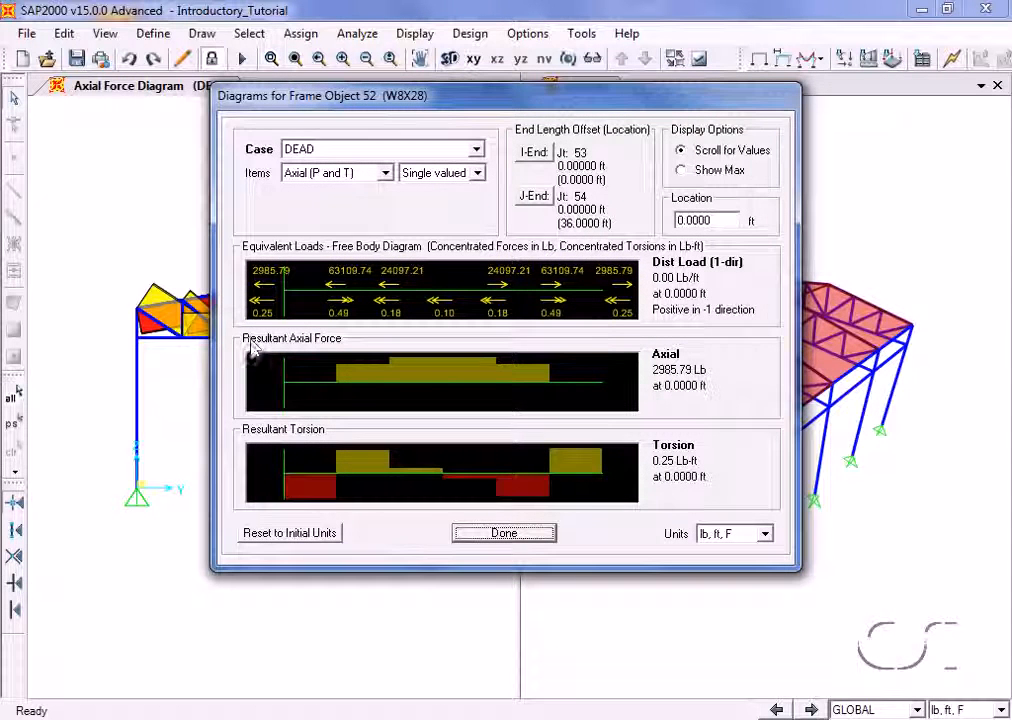
left_click_drag(336, 397, 538, 430)
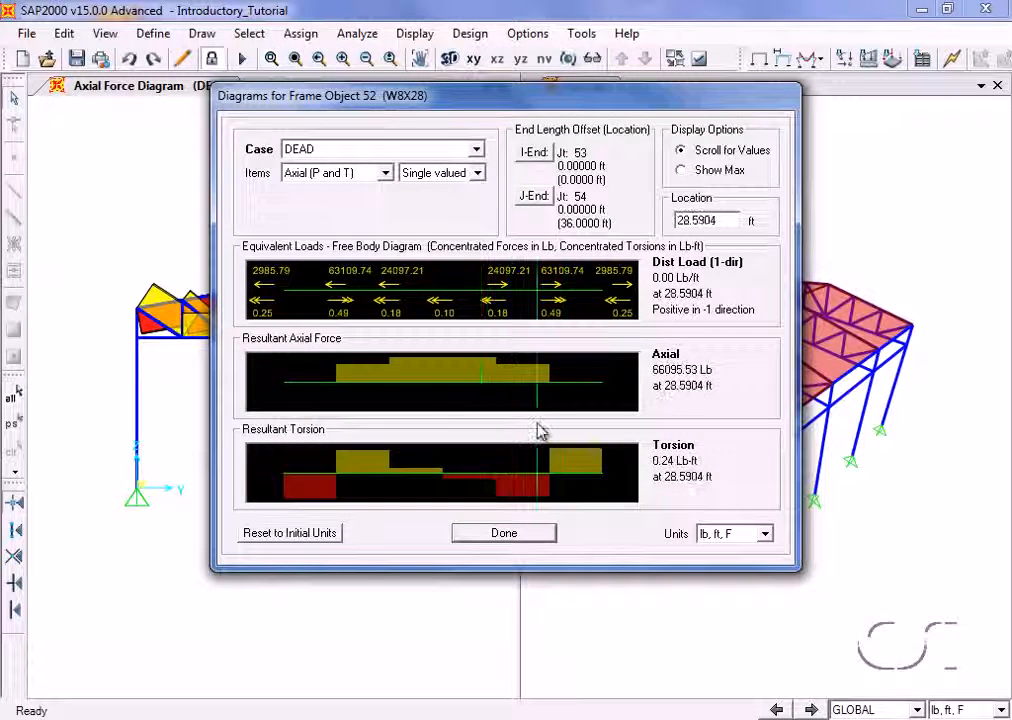
left_click(507, 533)
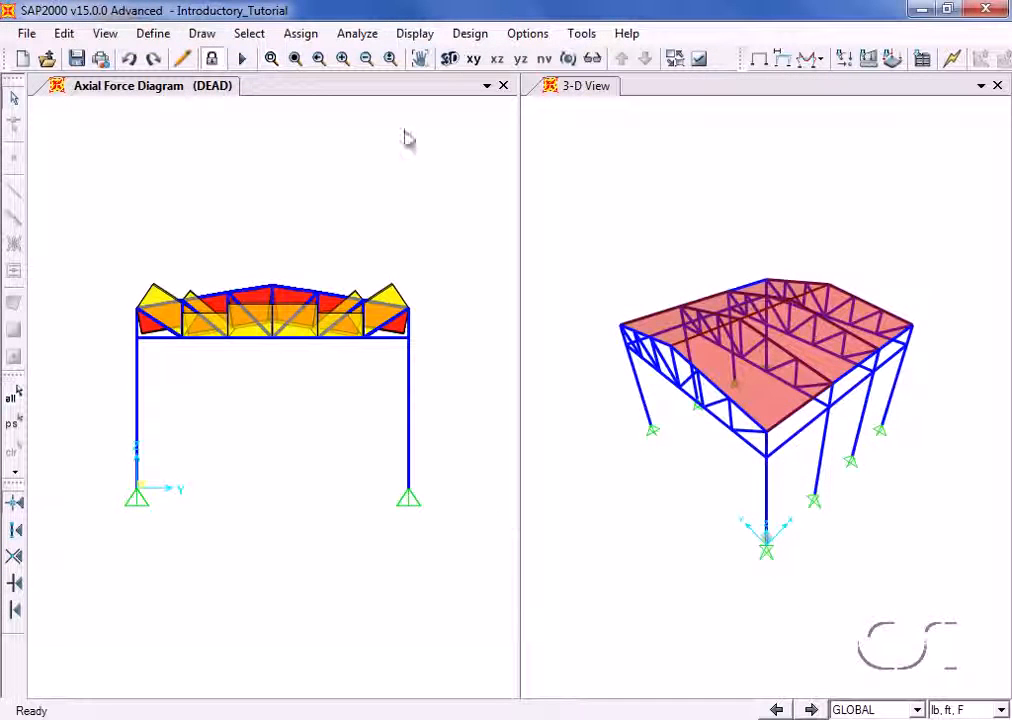
- Display the deformed shape for the LIVE case in the elevation view
left_click(414, 34)
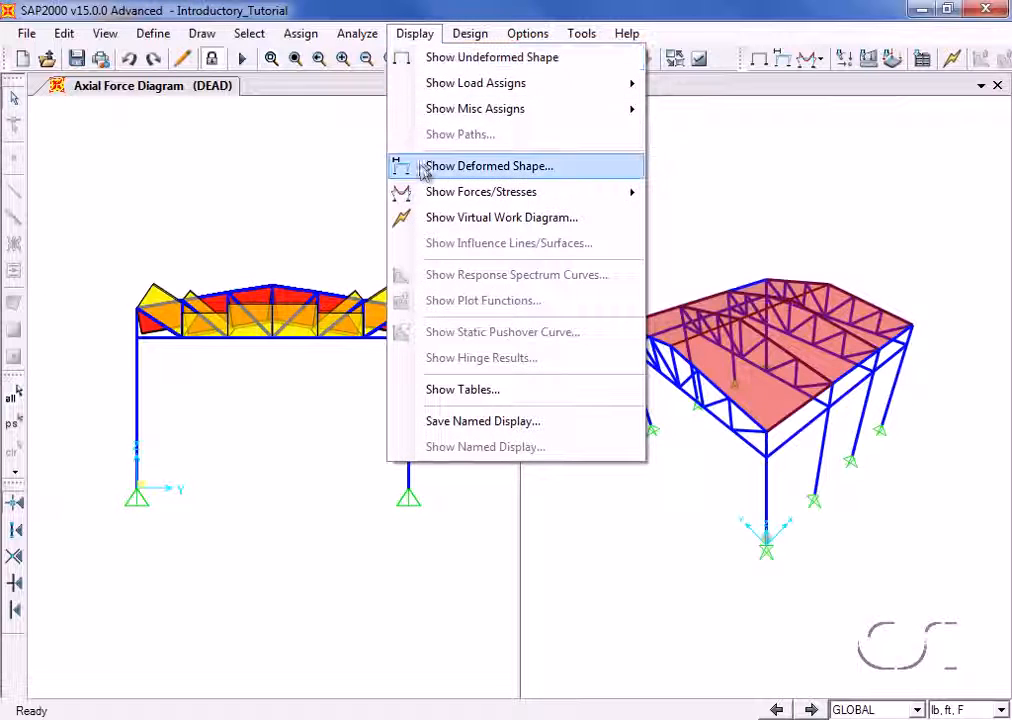
left_click(509, 168)
left_click(525, 150)
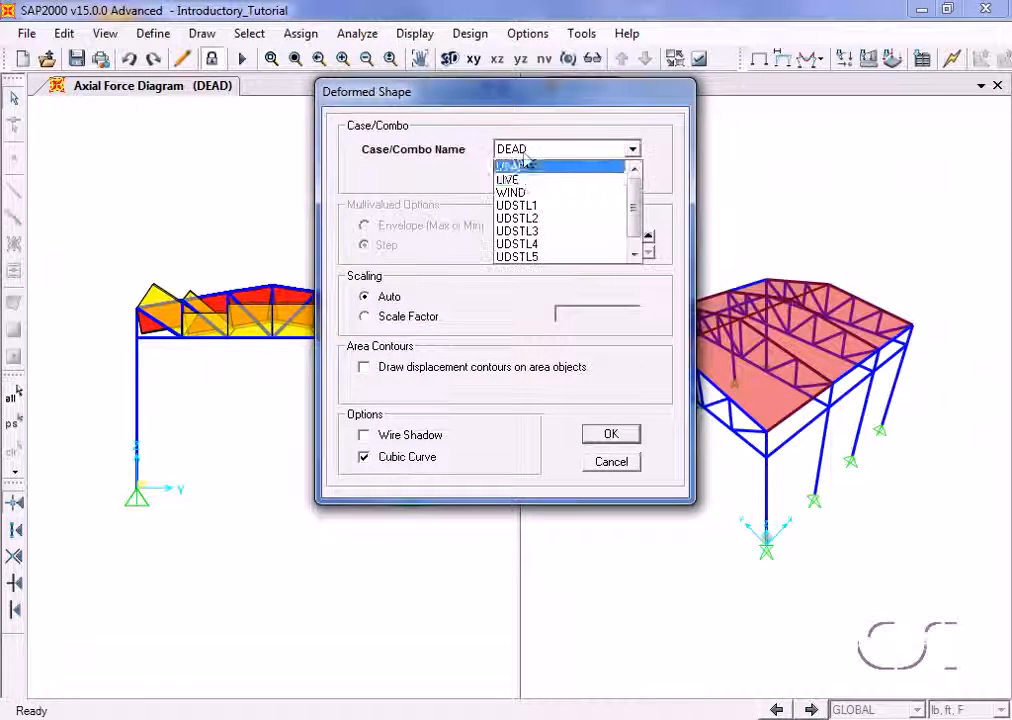
left_click(520, 179)
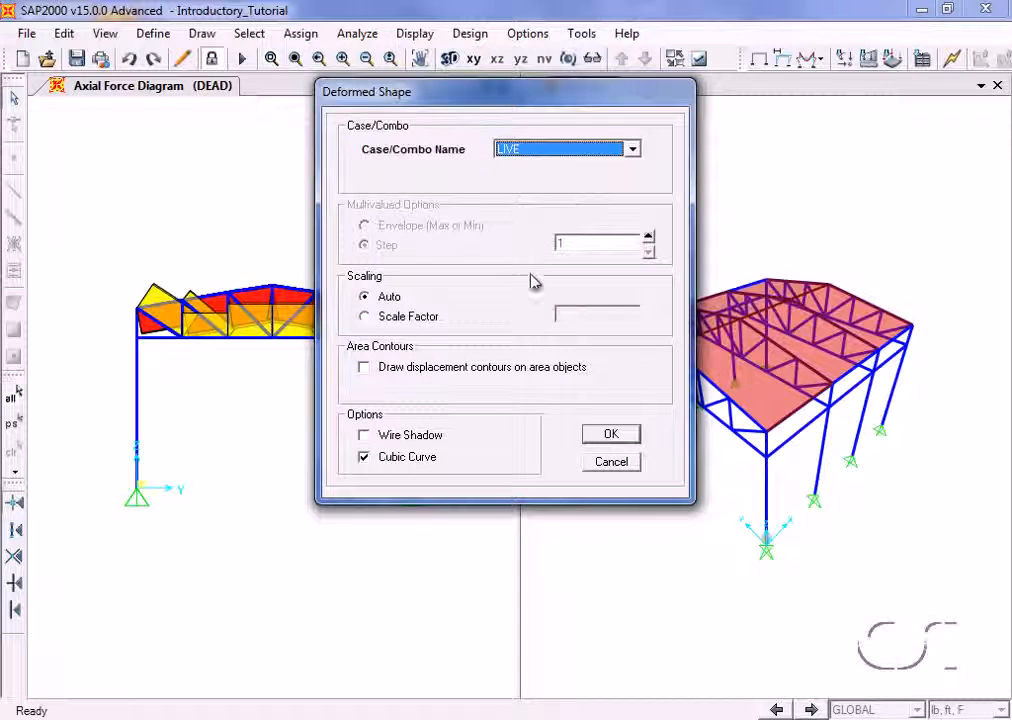
left_click(611, 435)
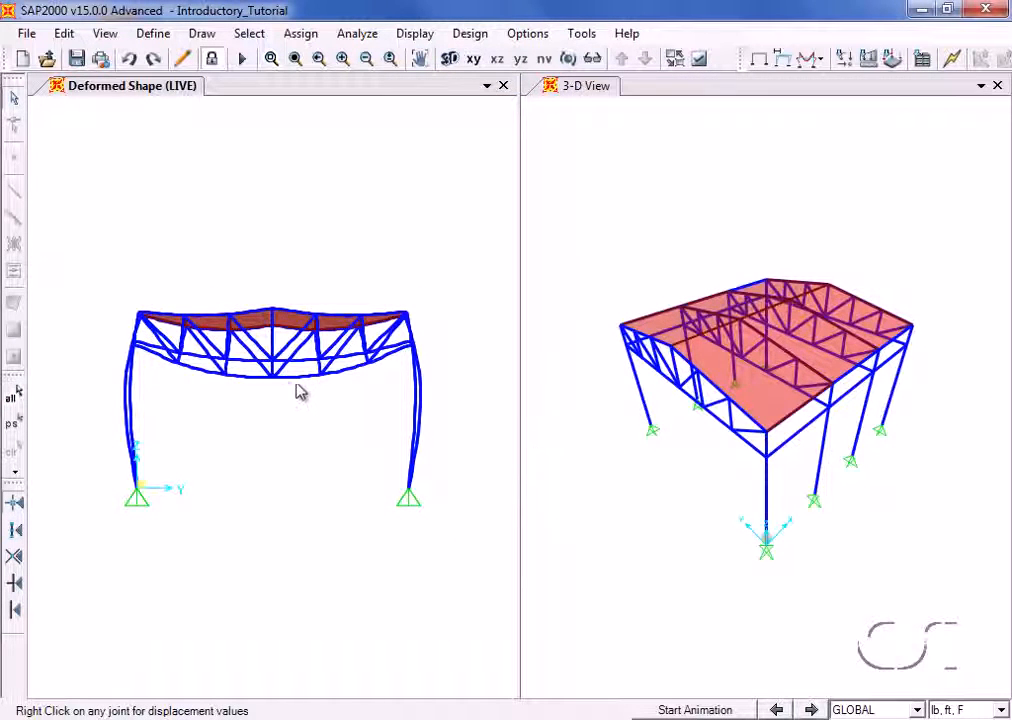
- Check the joint displacements at the midspan joint of the truss bottom chord, and dismiss the read-out
mouse_move(275, 381)
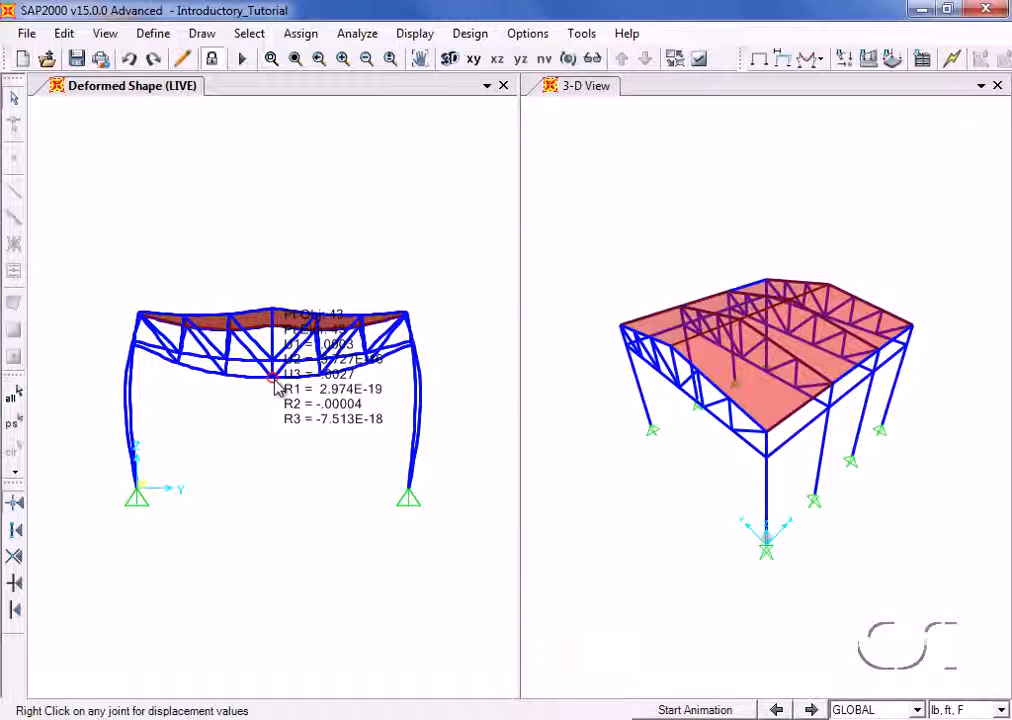
right_click(276, 384)
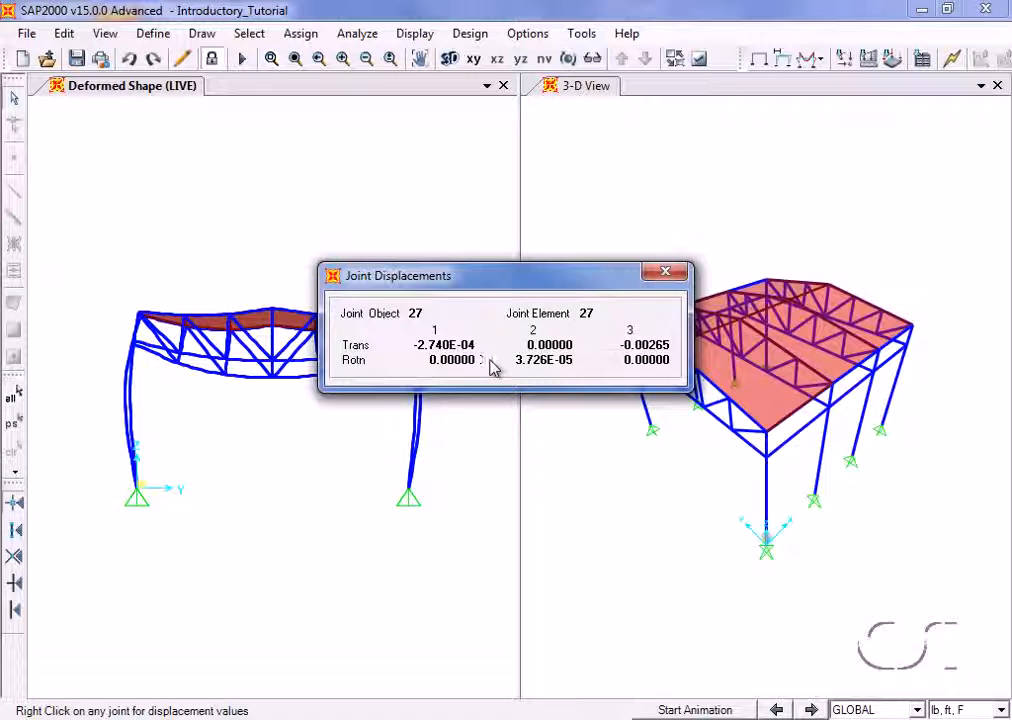
left_click(662, 276)
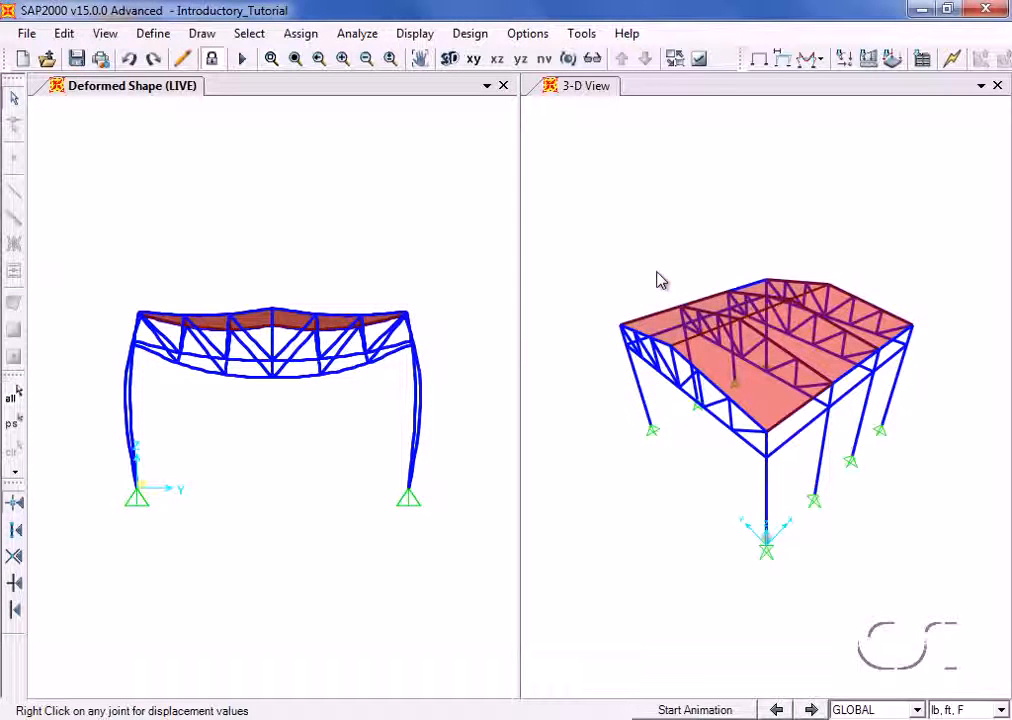
- Review the steel frame design preferences for AISC360-05/IBC2006 and accept them
left_click(470, 33)
mouse_move(473, 60)
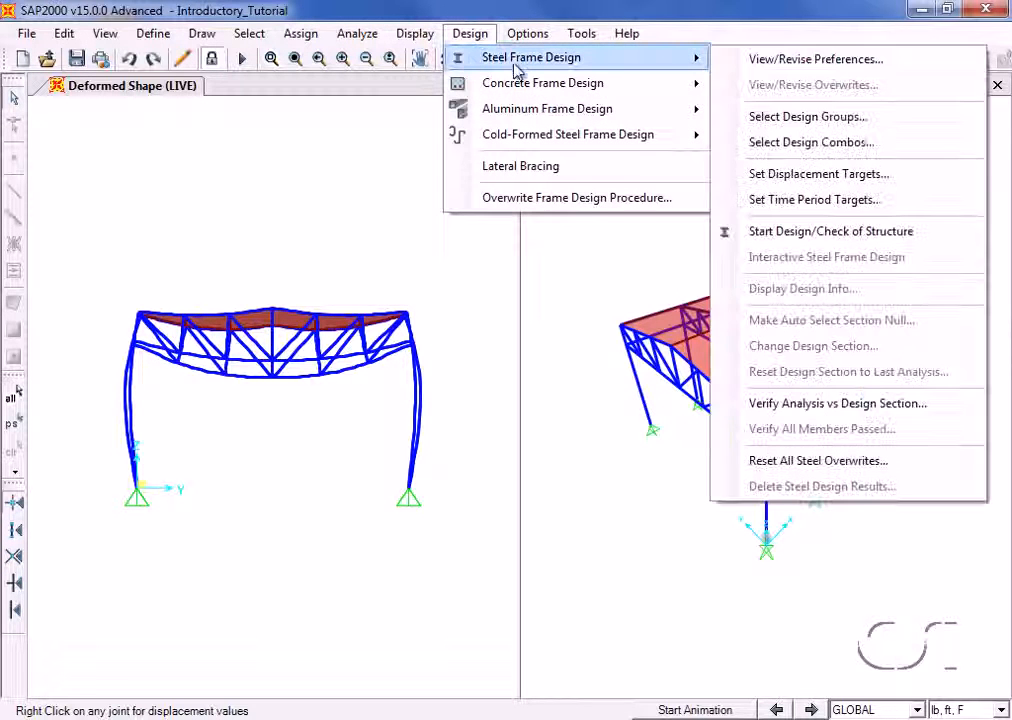
left_click(779, 62)
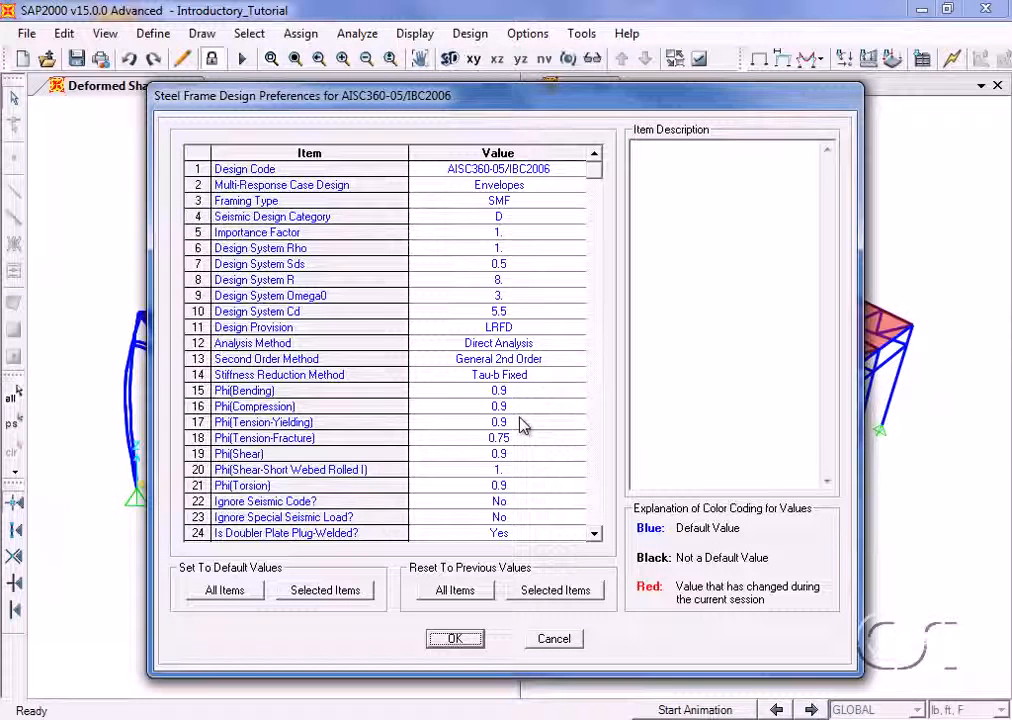
left_click(456, 639)
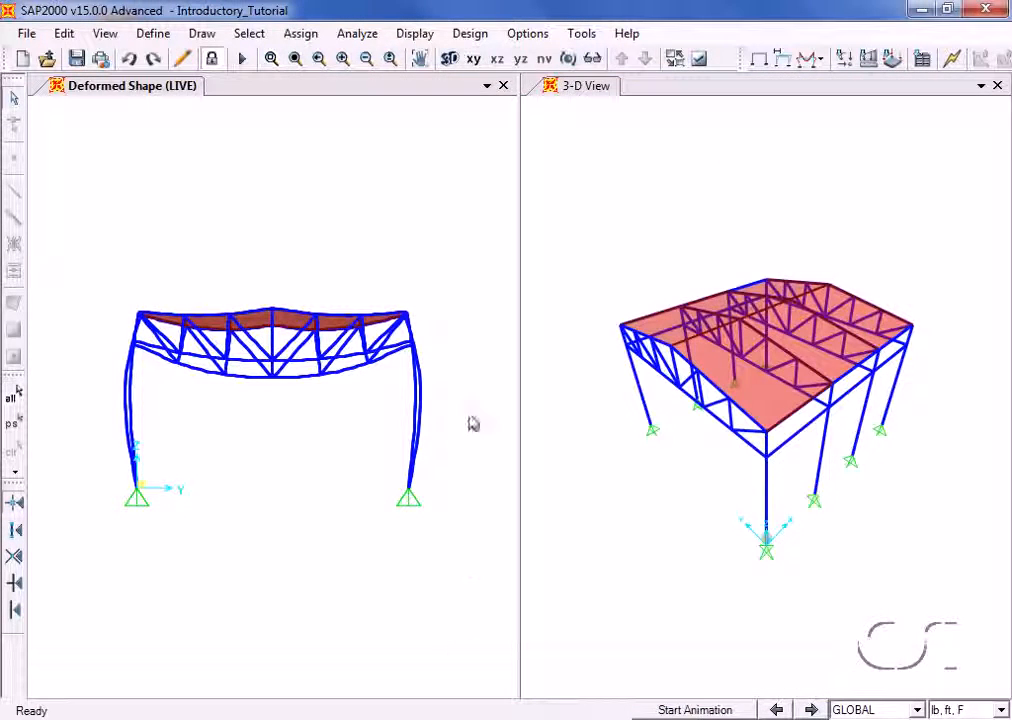
- Run the steel frame design and check of the structure
left_click(470, 34)
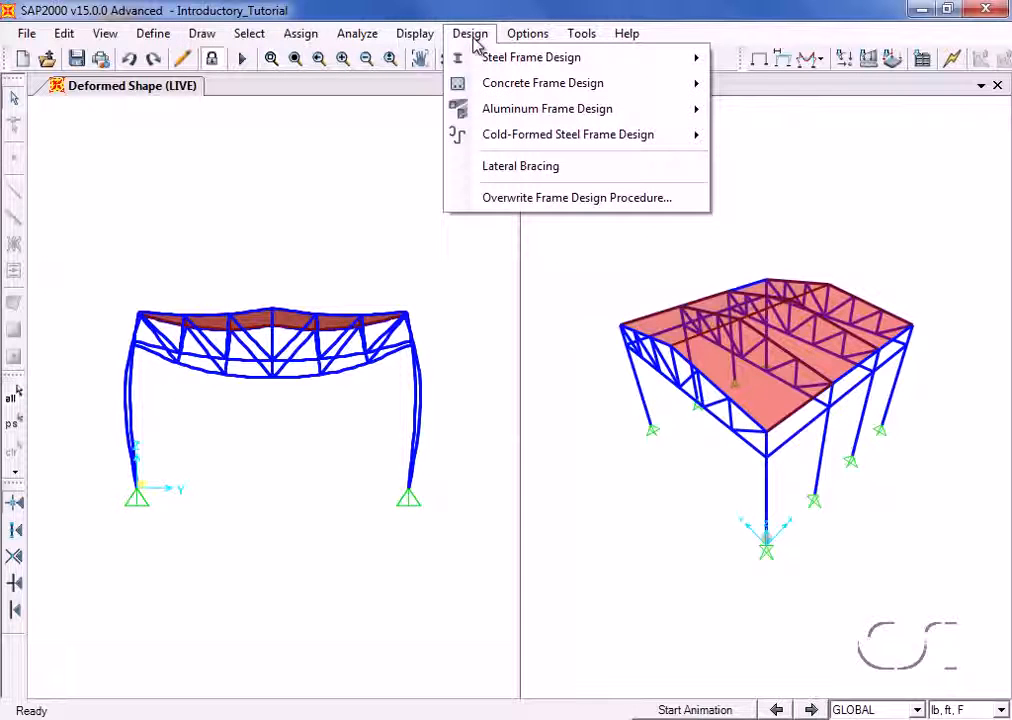
mouse_move(492, 57)
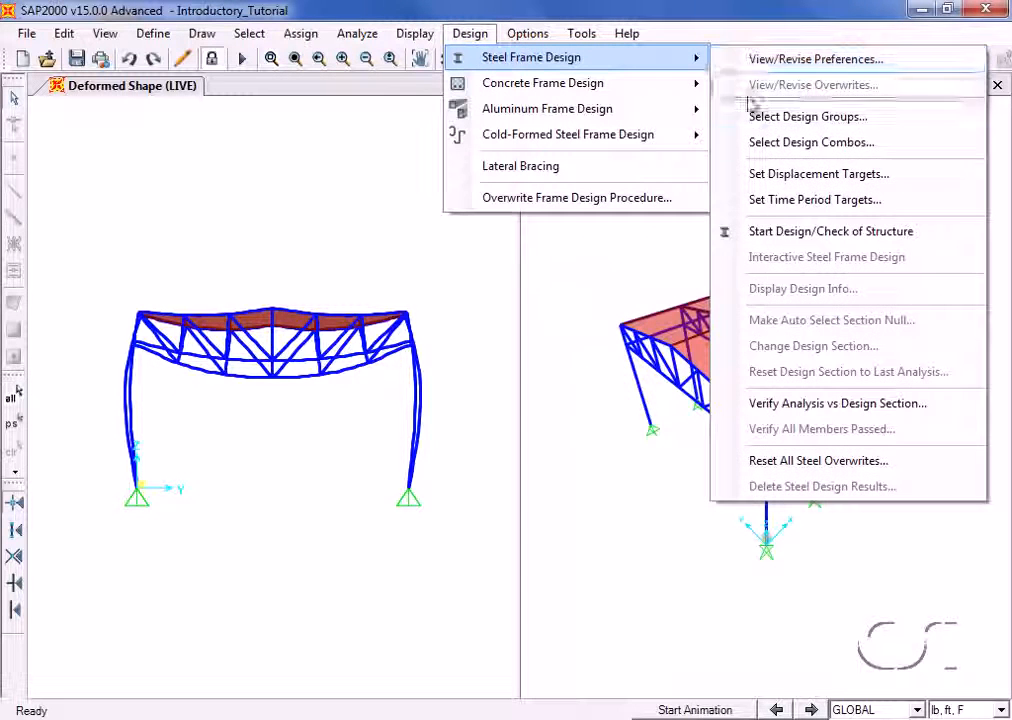
left_click(800, 238)
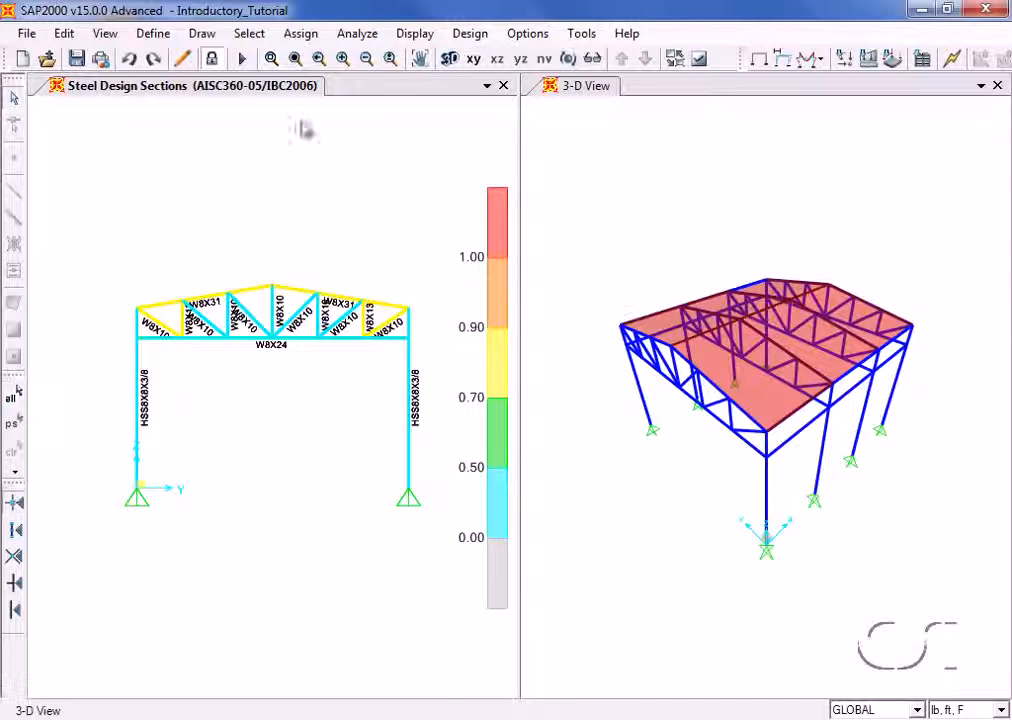
- Examine the truss design sections and the bottom chord's detailed steel stress check for combination DSTL1 at station 24.00
left_click(272, 62)
left_click_drag(177, 272, 355, 385)
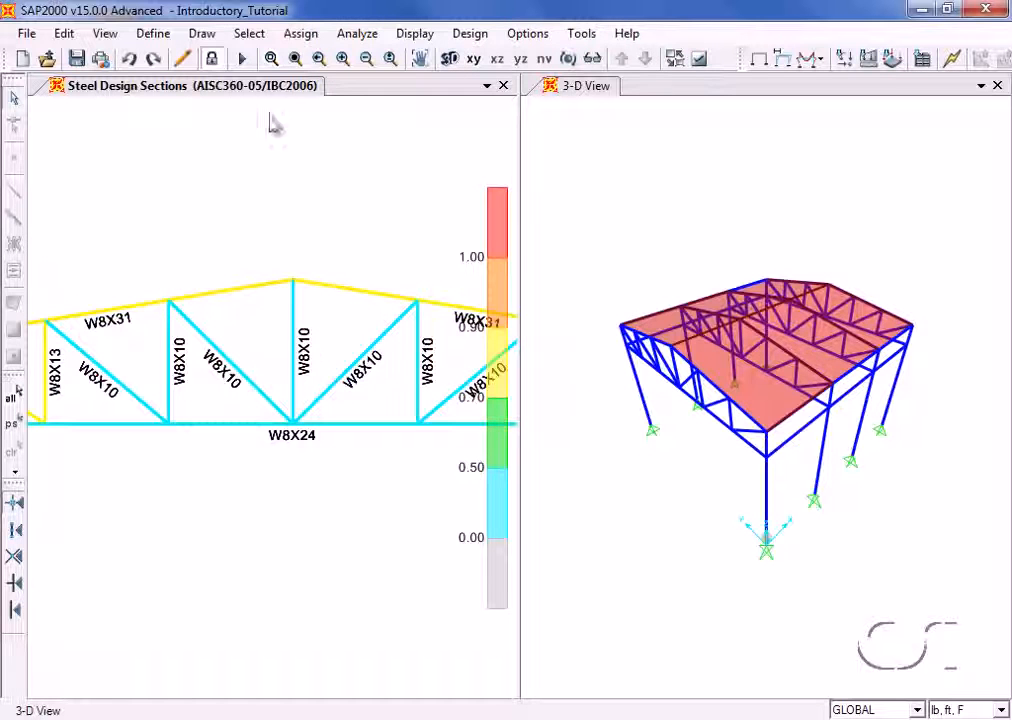
left_click(295, 59)
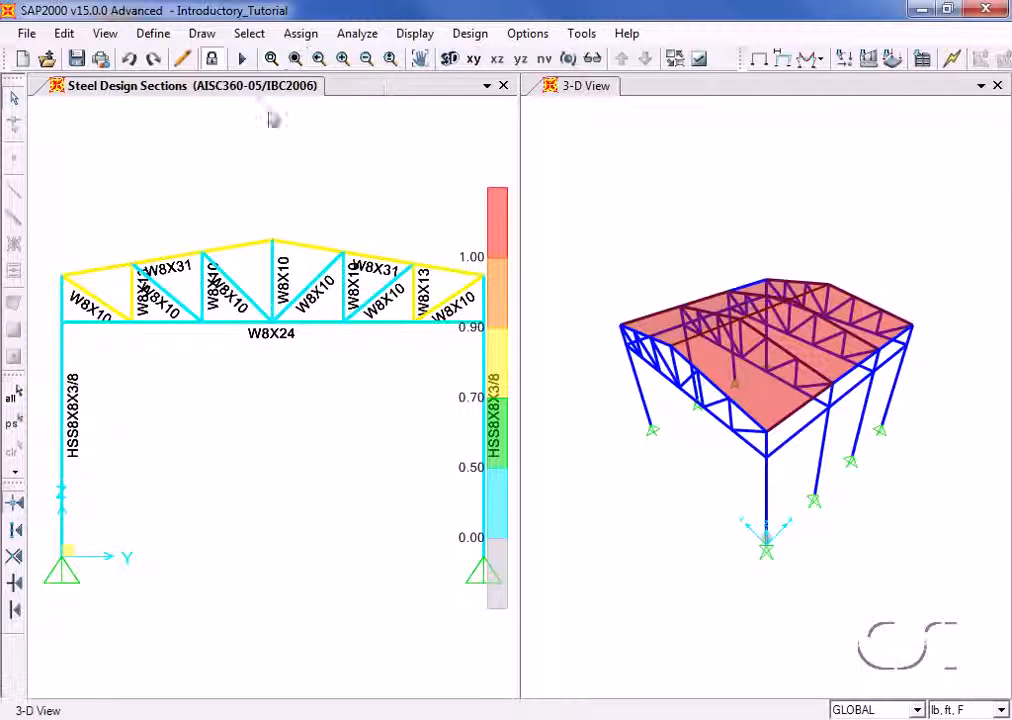
right_click(237, 333)
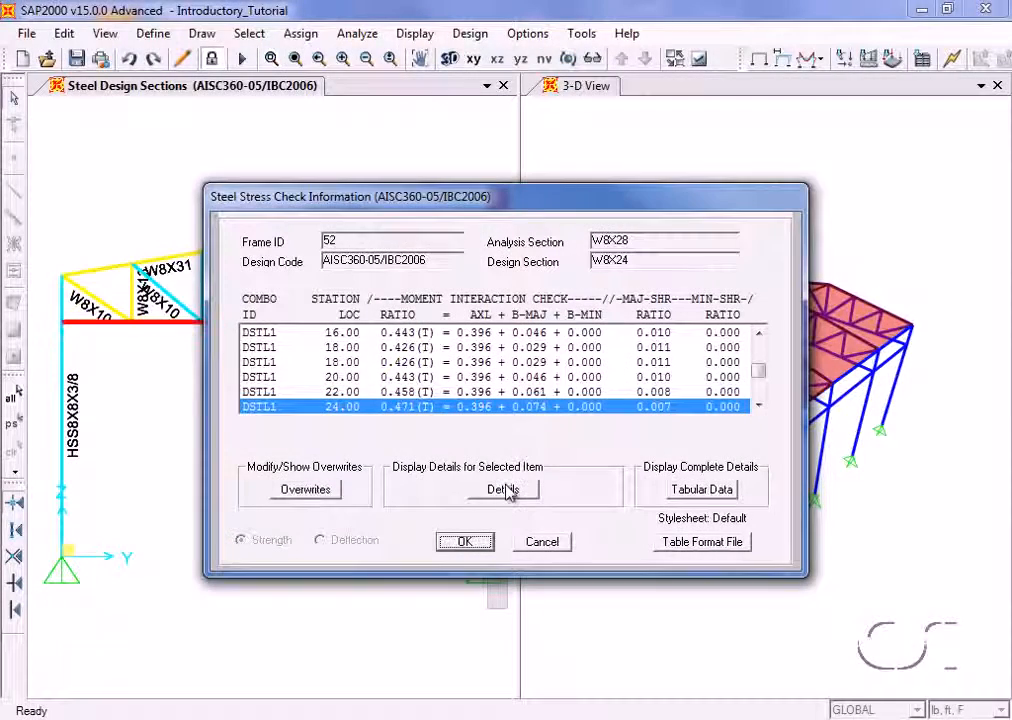
left_click(507, 490)
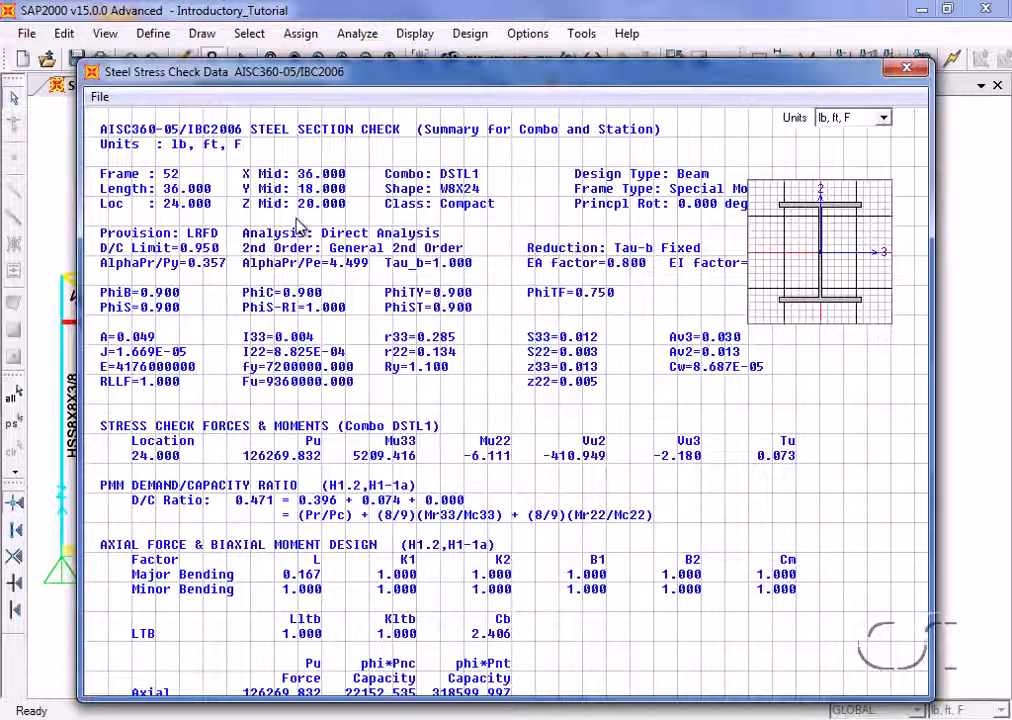
left_click(906, 70)
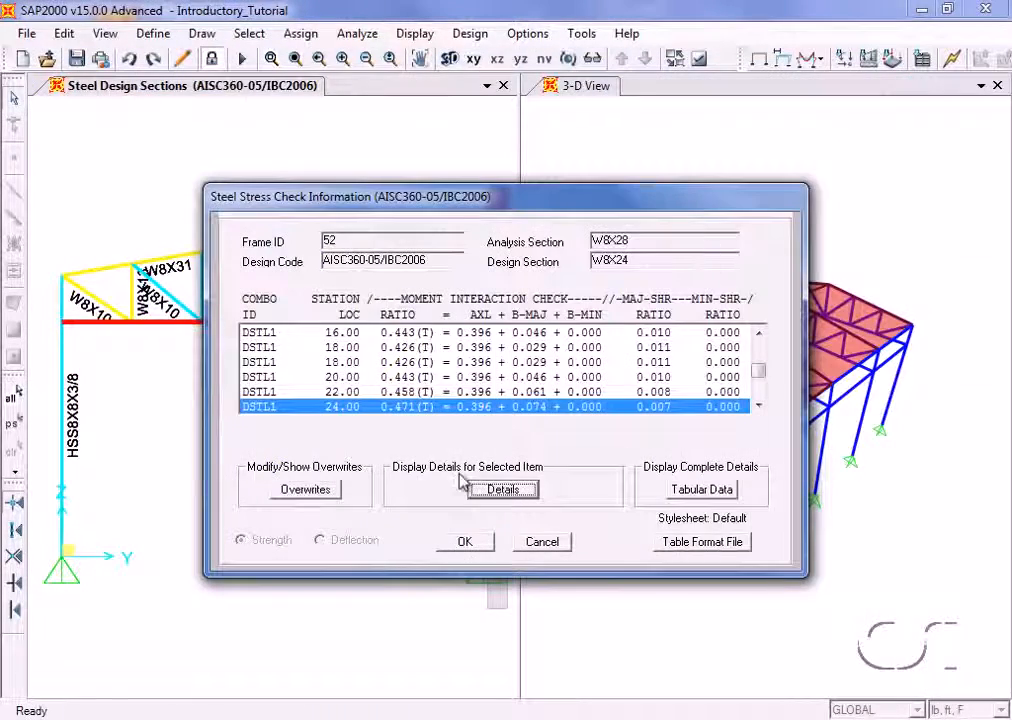
left_click(466, 542)
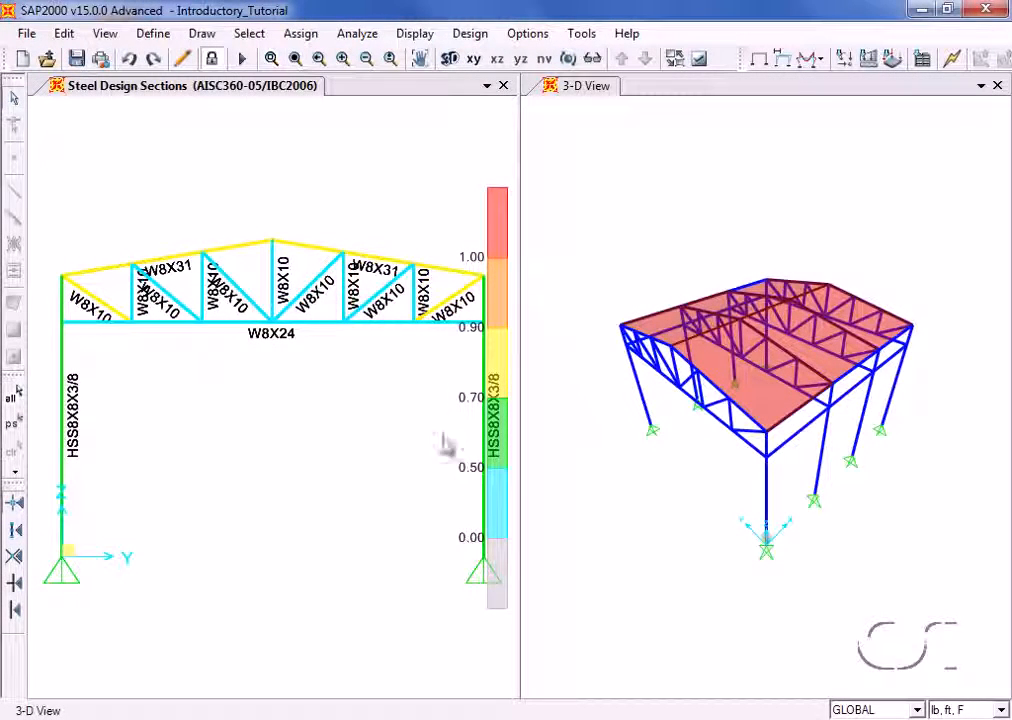
- Verify the analysis sections against the design sections for the steel frames
left_click(470, 34)
mouse_move(640, 60)
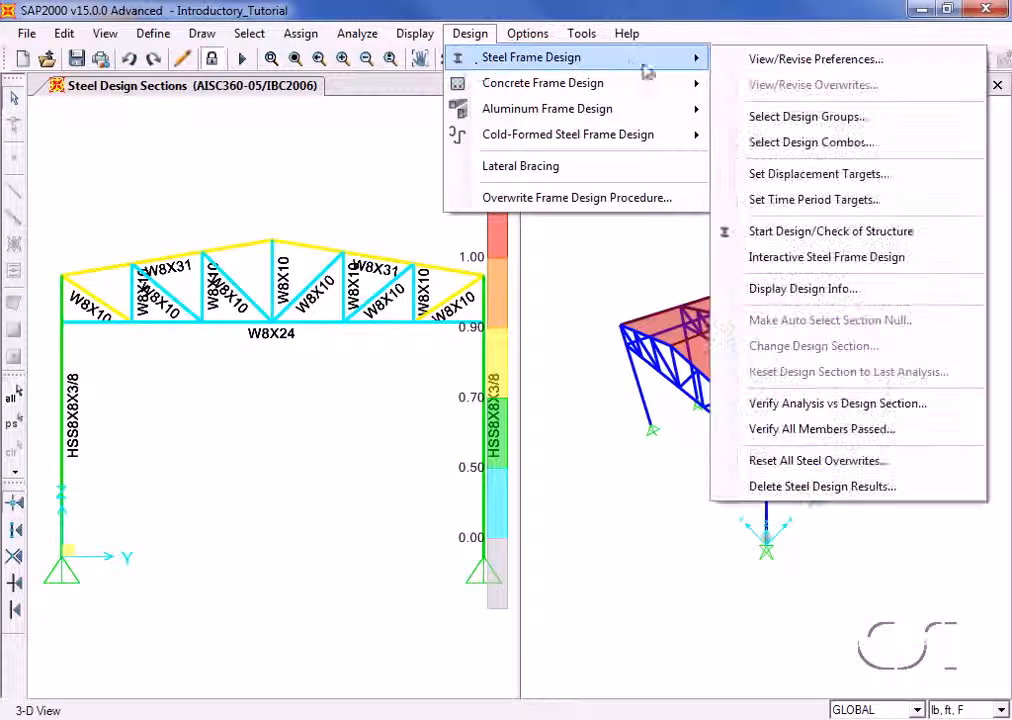
left_click(868, 410)
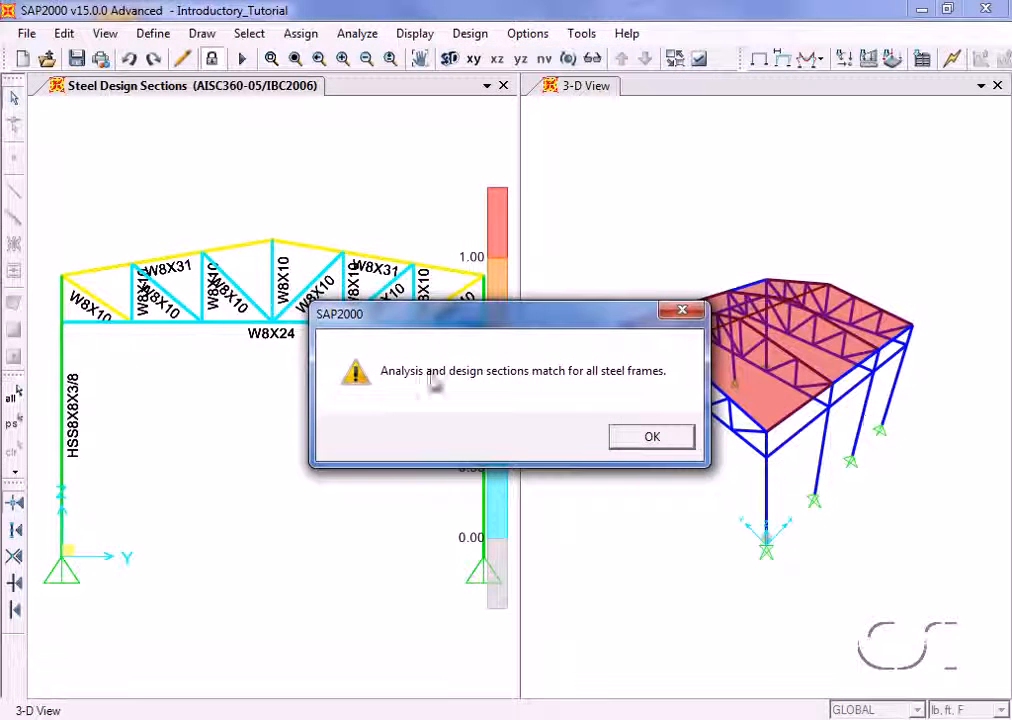
left_click(650, 439)
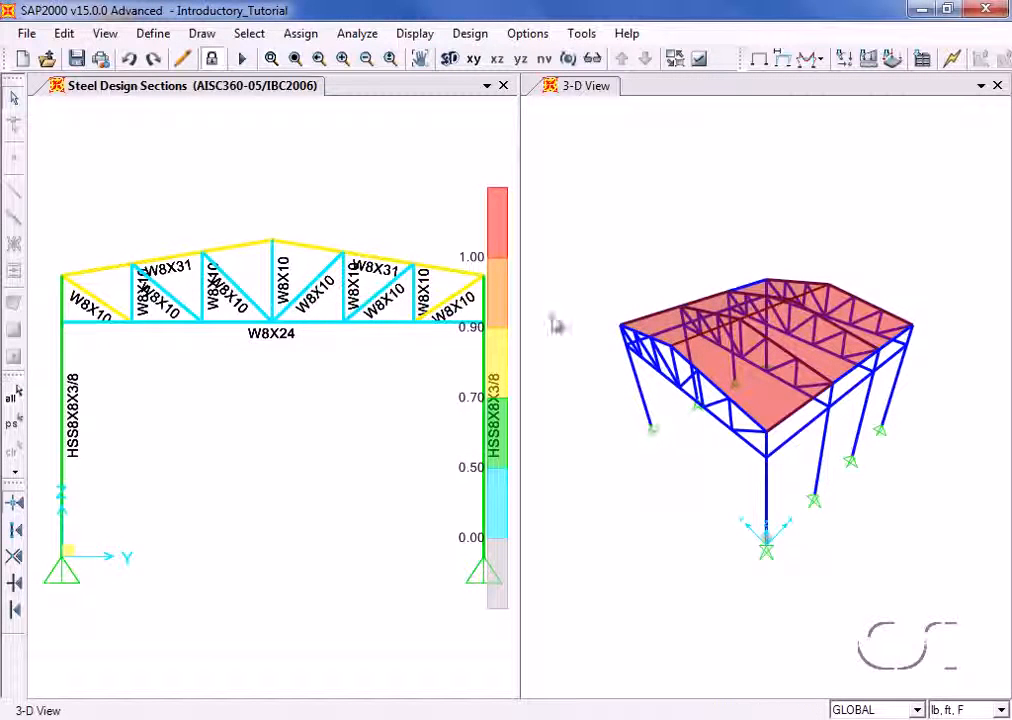
- Verify whether all steel members pass the stress/capacity check
left_click(470, 33)
mouse_move(485, 59)
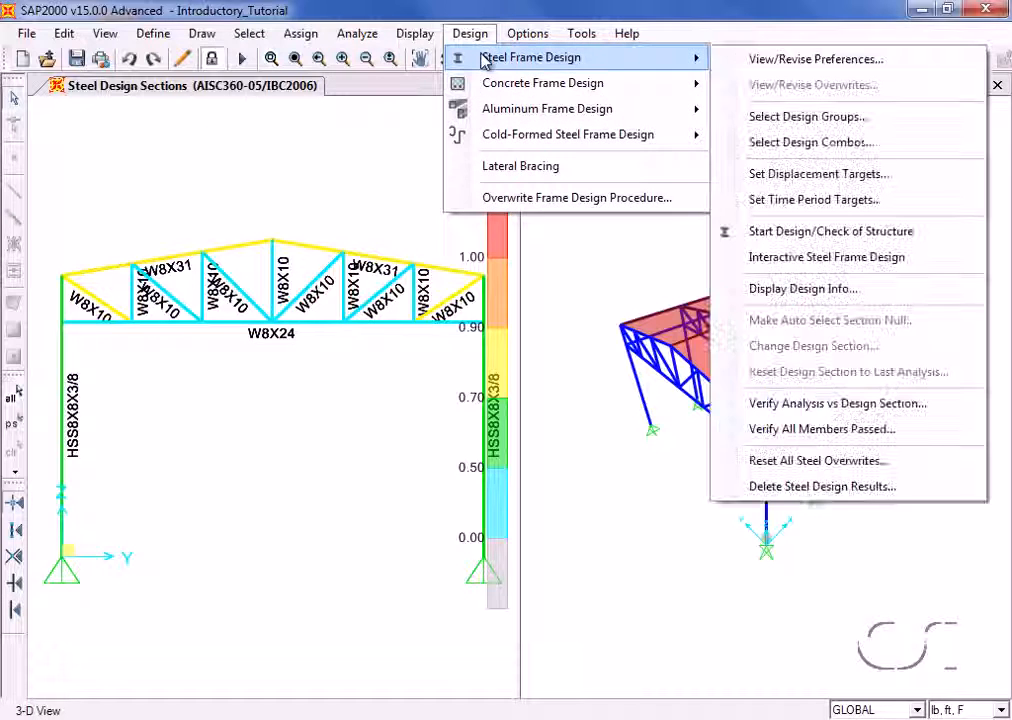
left_click(864, 430)
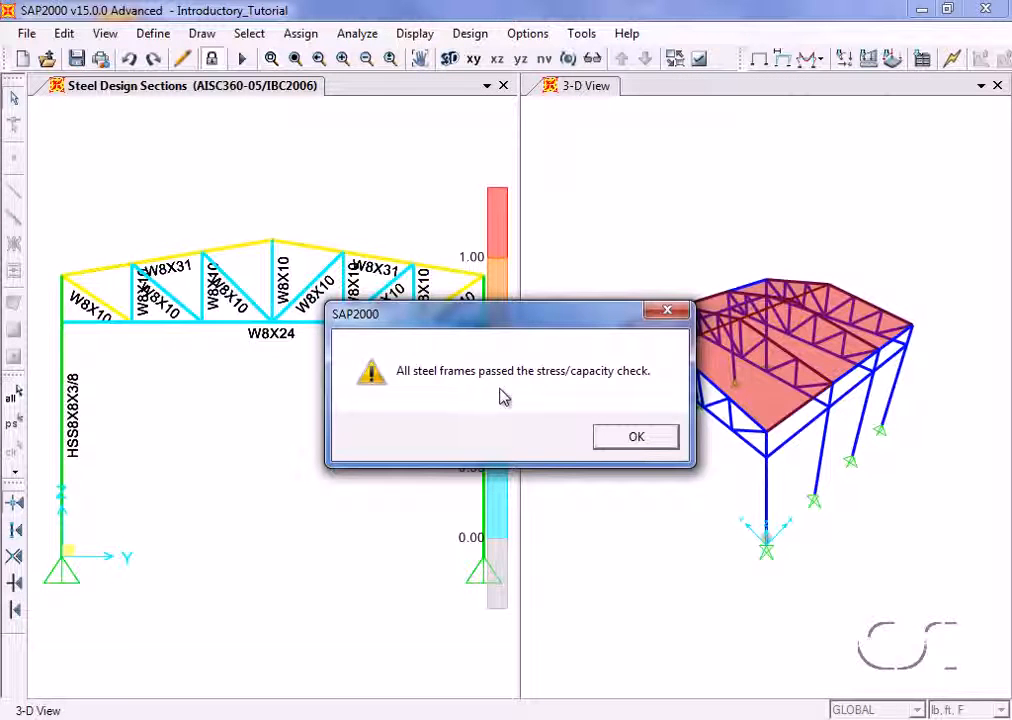
left_click(646, 442)
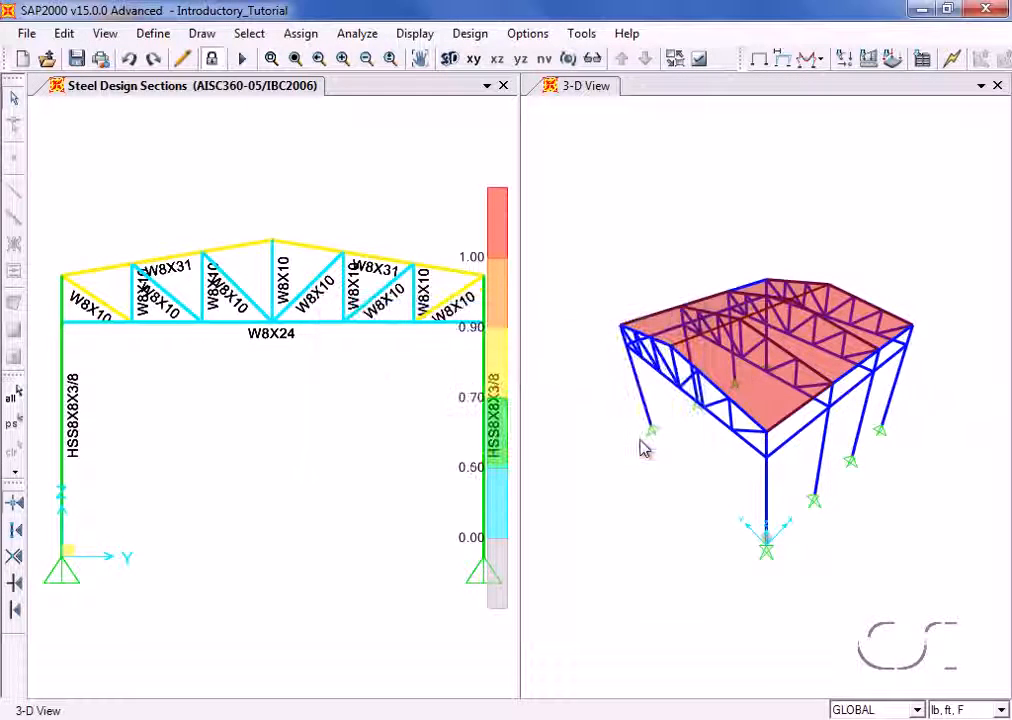